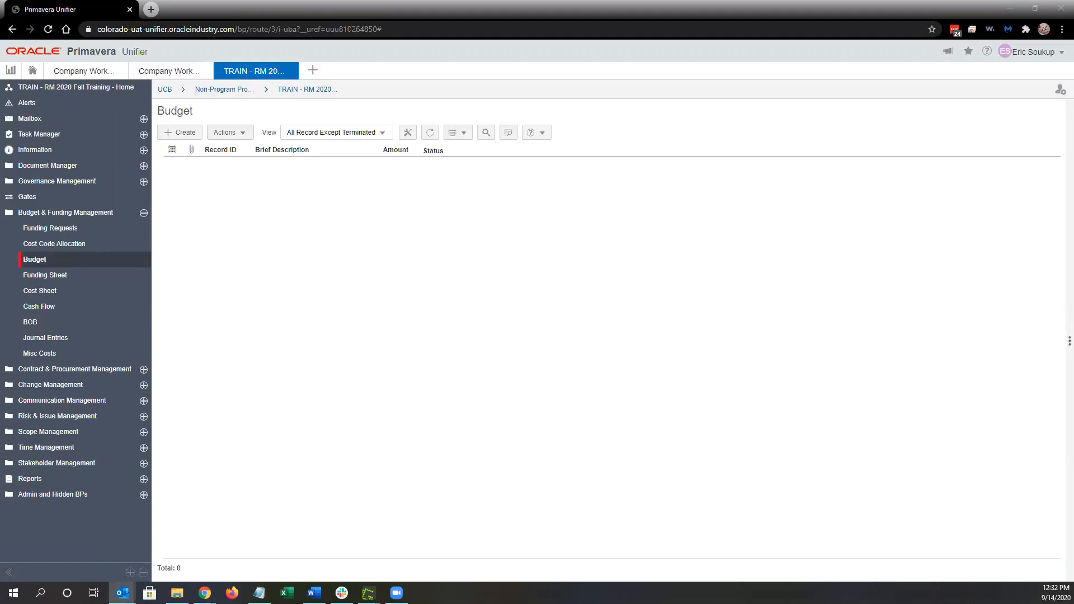
key("alt+Tab")
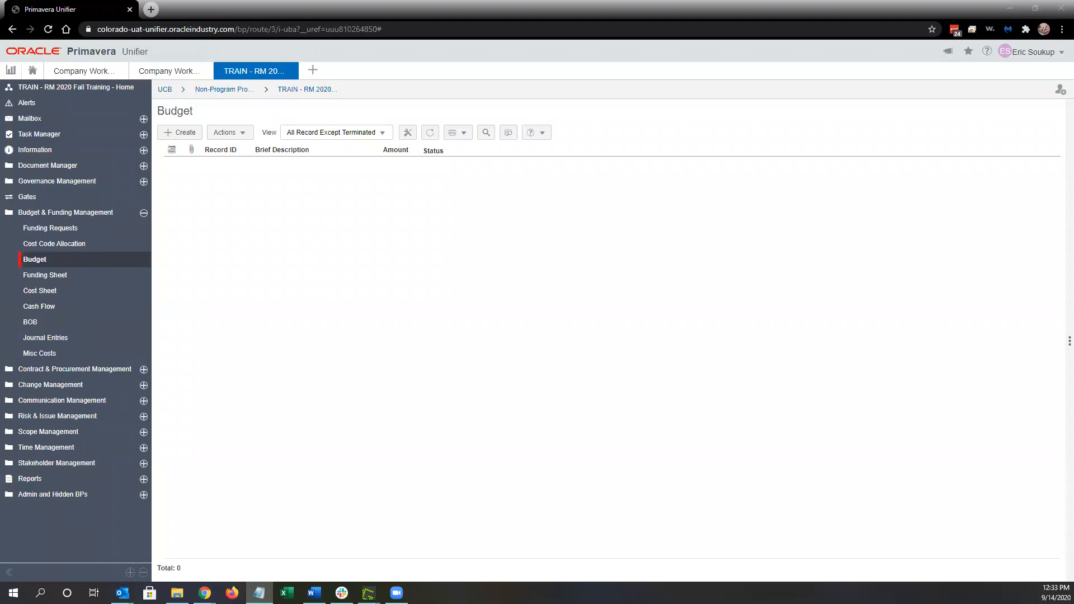
left_click(366, 243)
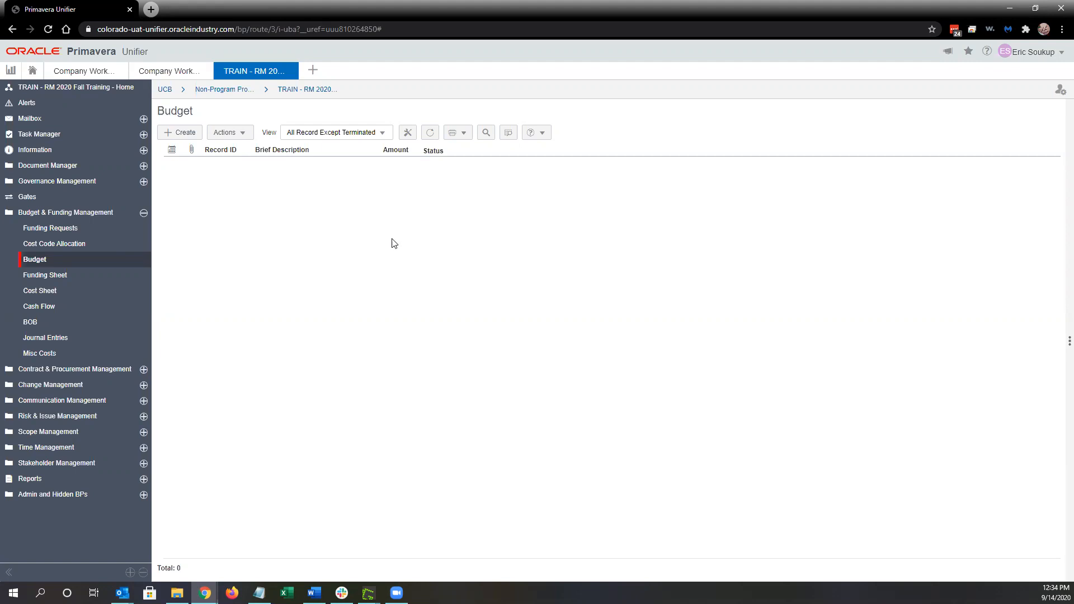
left_click(543, 134)
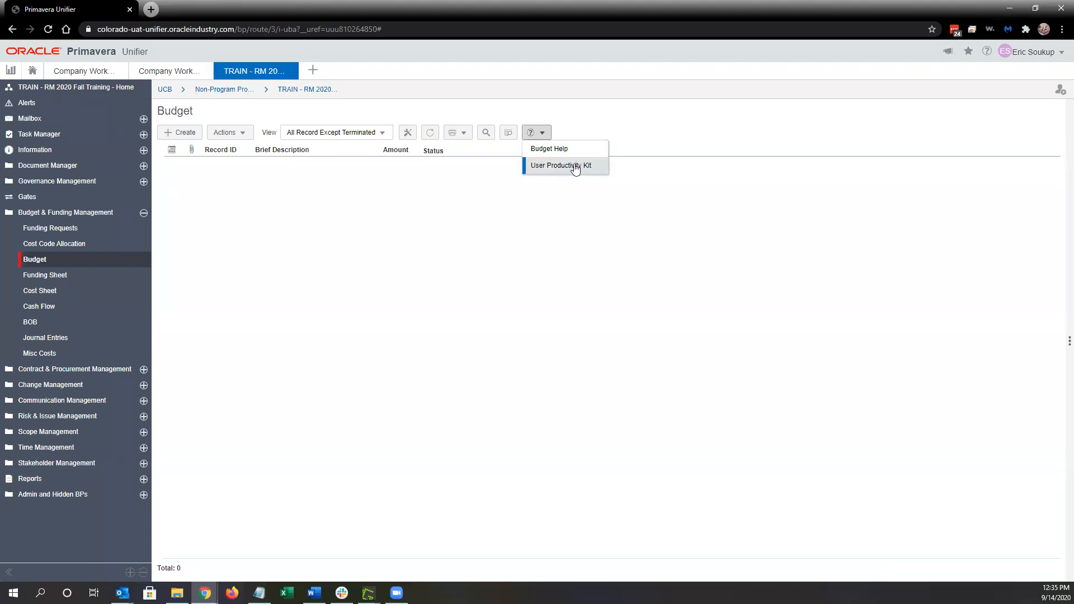
left_click(610, 129)
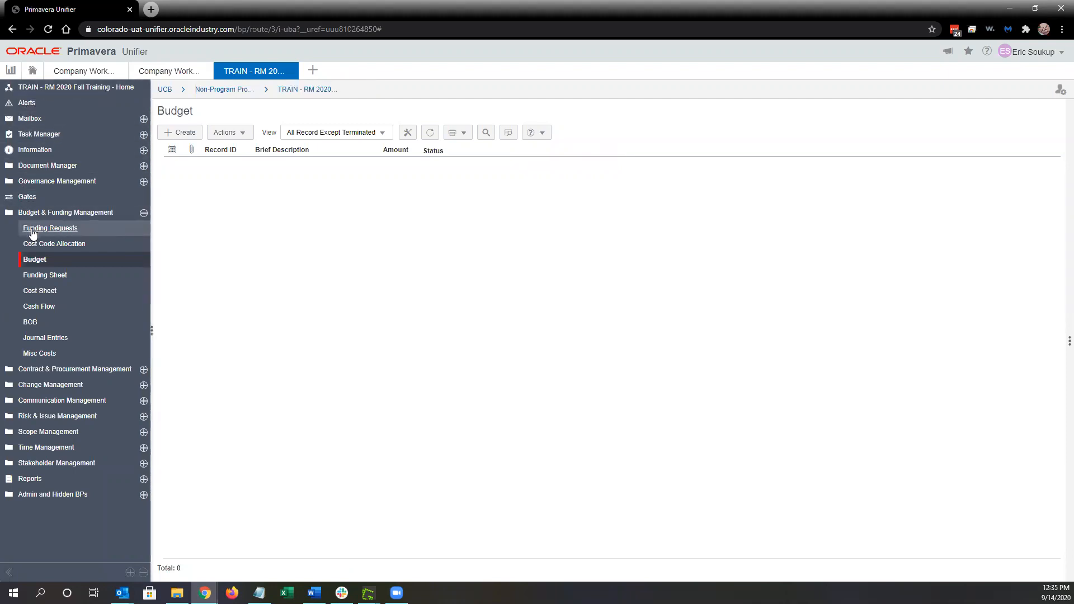
Switch to the Greenshot image editor, examine the Budget workflow diagram from Creation to End, and minimise the editor without saving
key("ctrl")
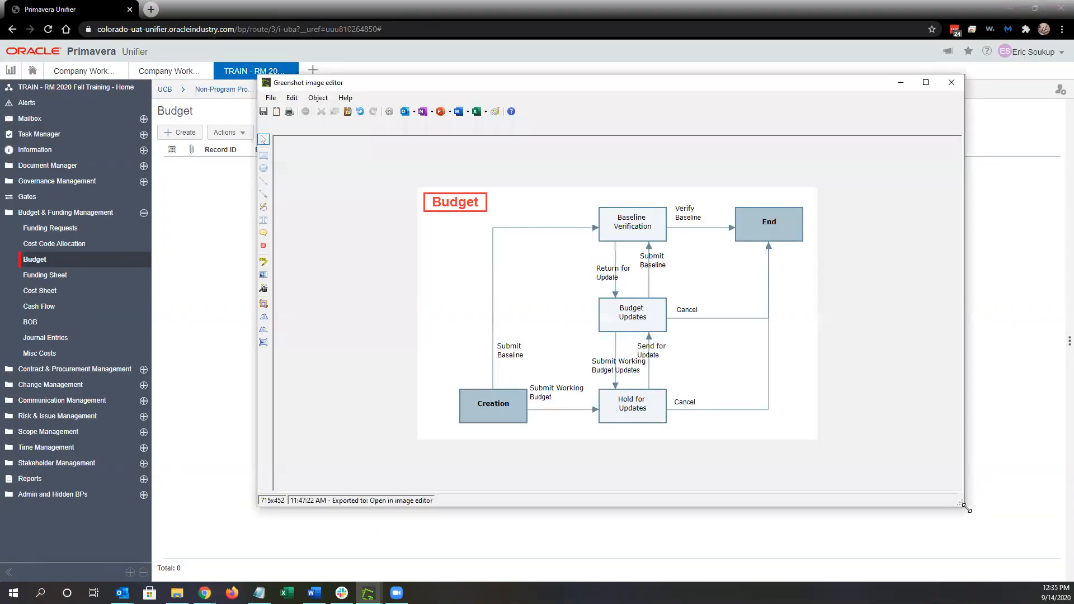
left_click_drag(966, 507, 699, 416)
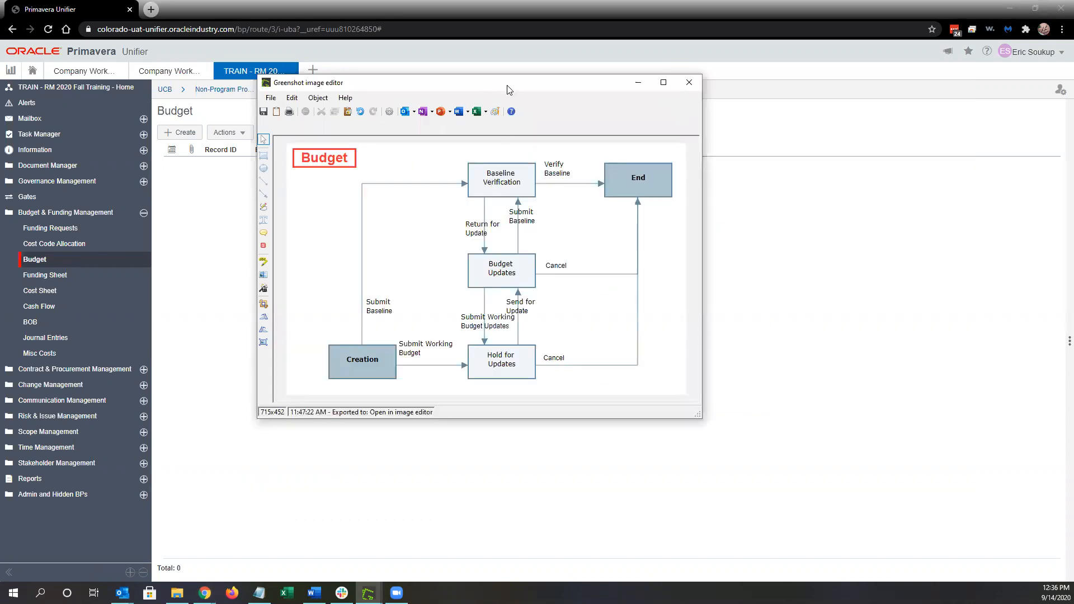
left_click_drag(509, 89, 704, 86)
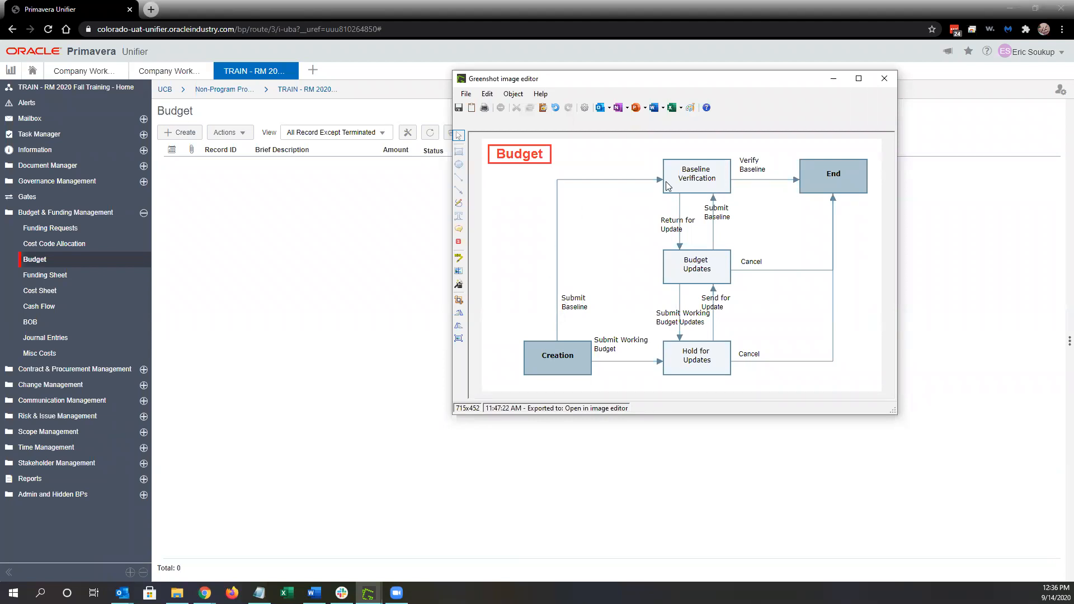
left_click(618, 359)
key("ctrl")
left_click_drag(660, 88, 634, 111)
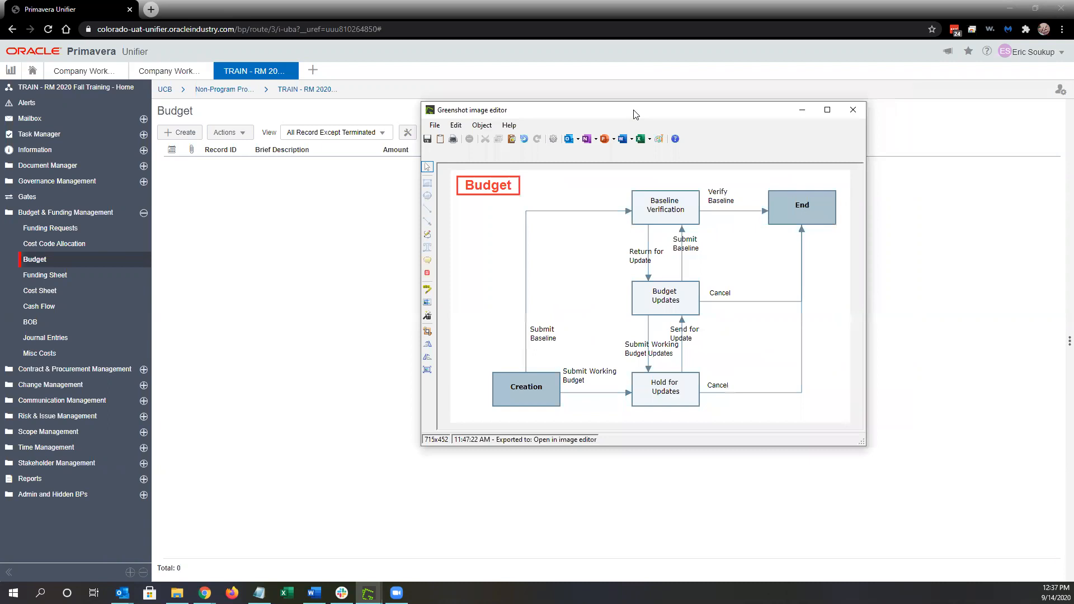
left_click_drag(697, 105, 787, 72)
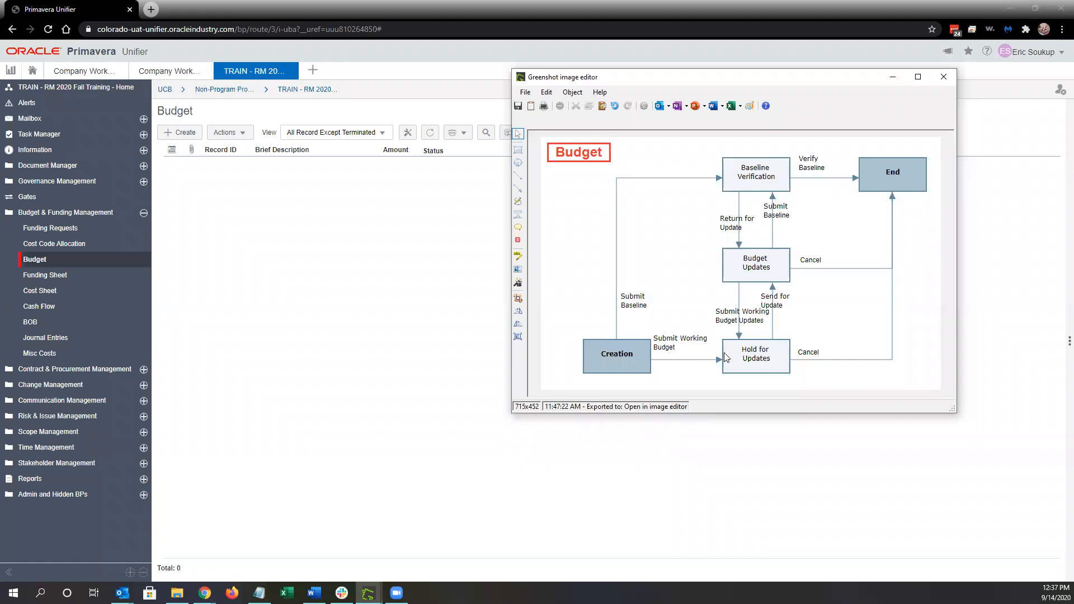
left_click(948, 79)
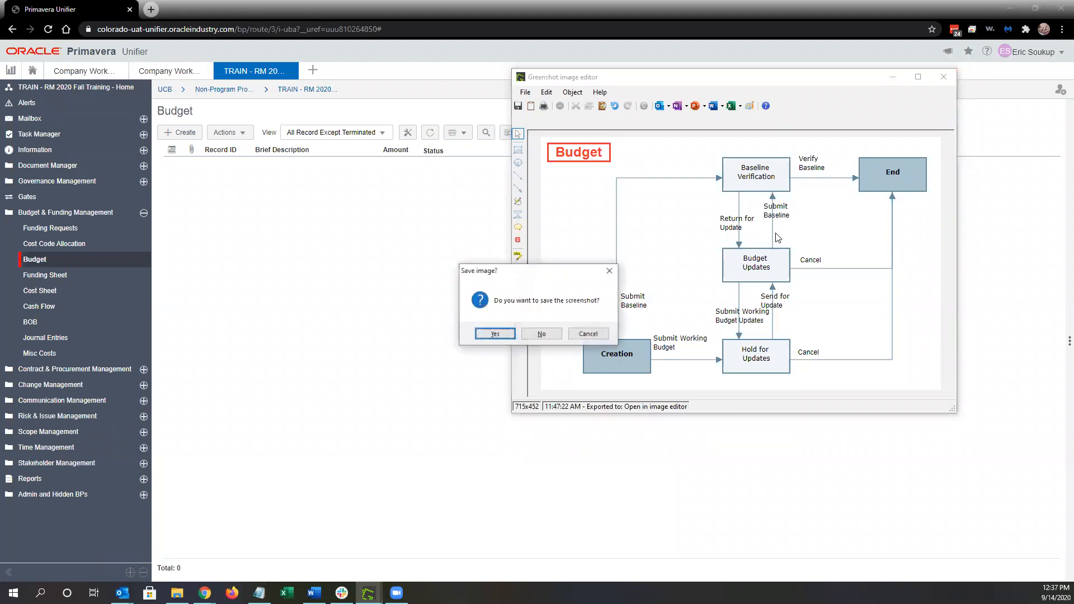
left_click(584, 335)
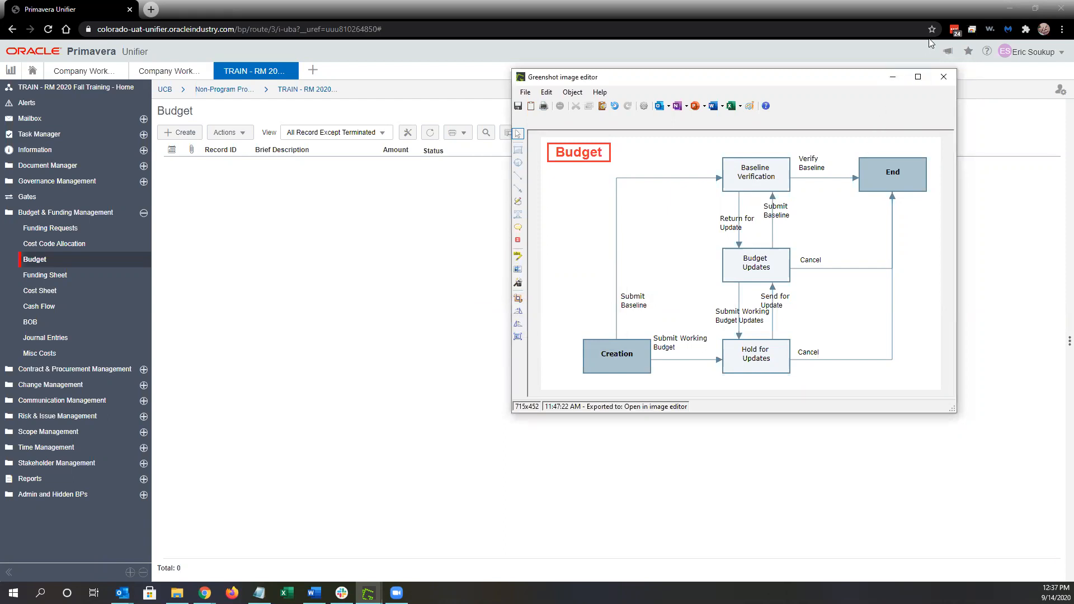
left_click(892, 79)
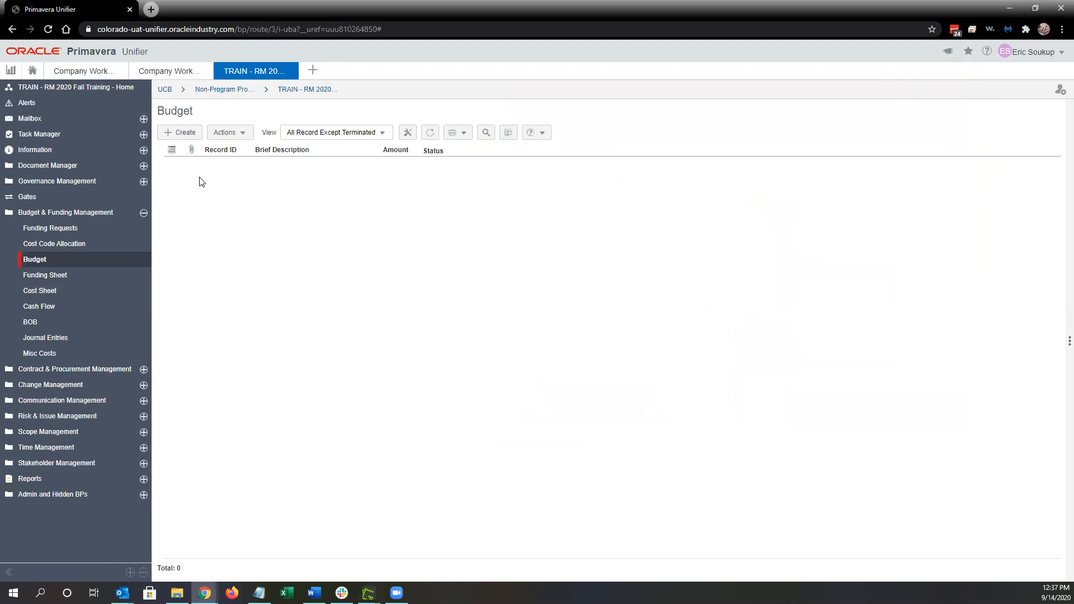
left_click(186, 136)
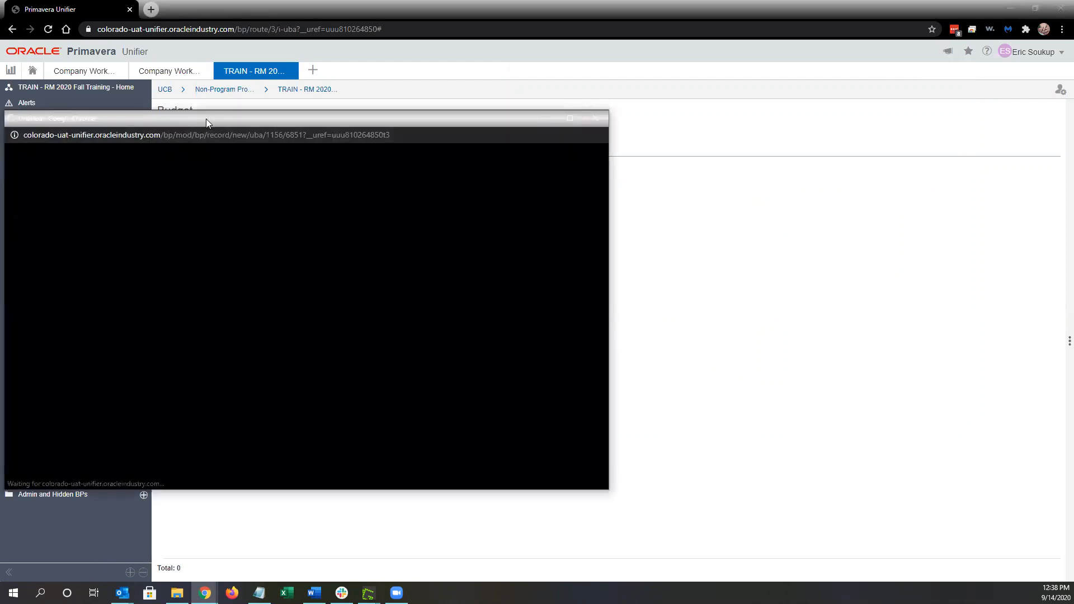
left_click_drag(206, 119, 445, 120)
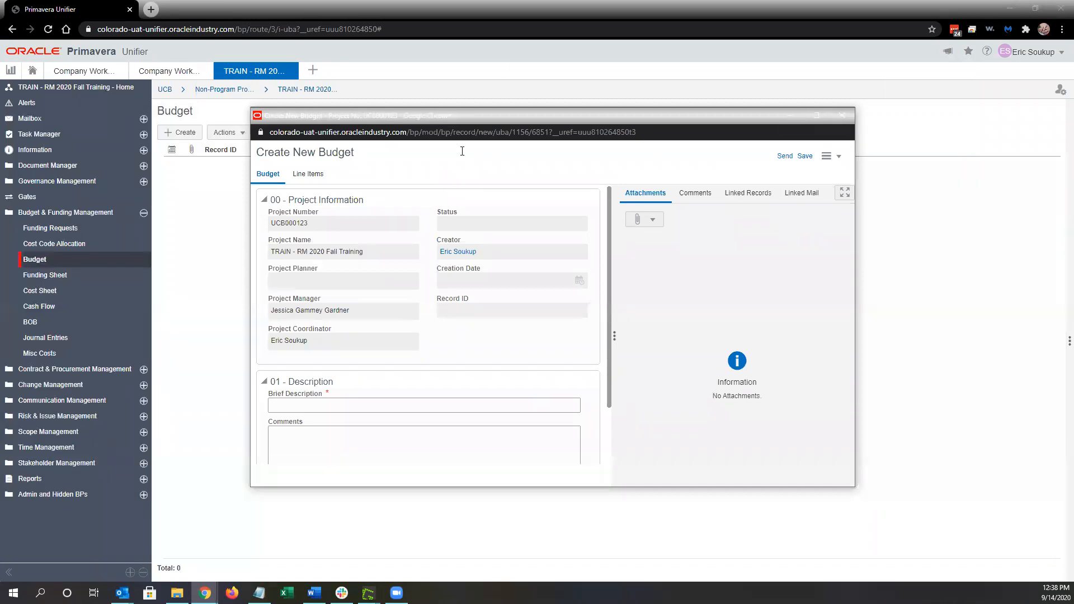
left_click_drag(479, 118, 491, 95)
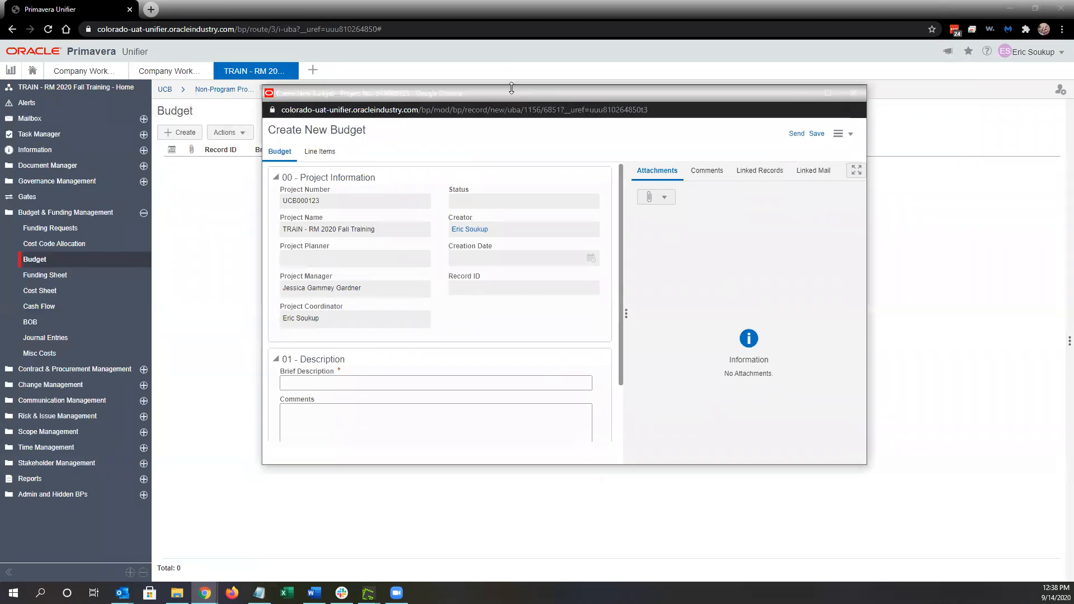
double_click(511, 88)
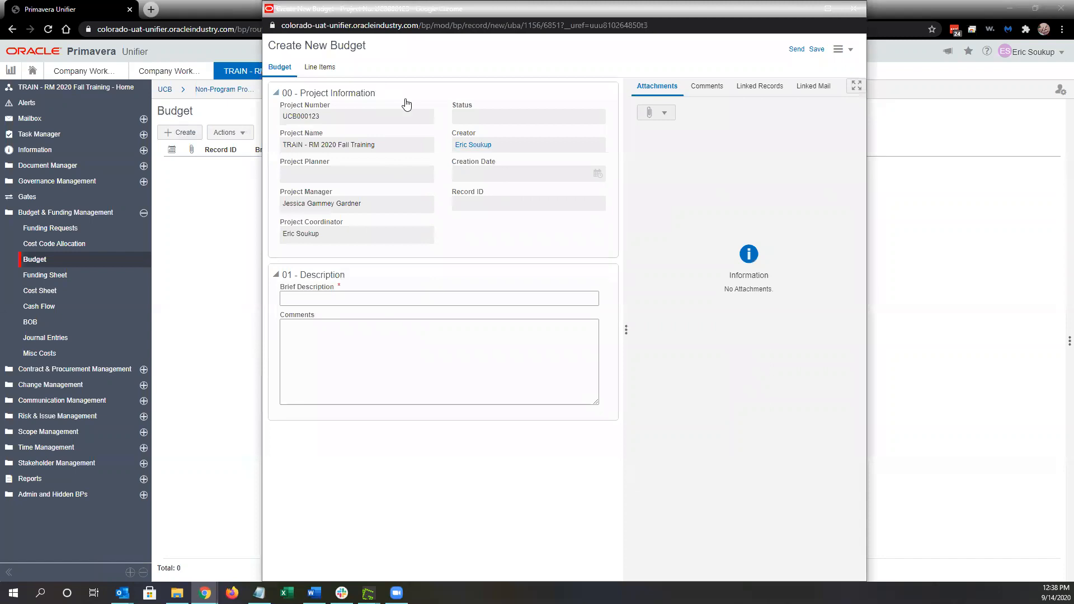
left_click(335, 302)
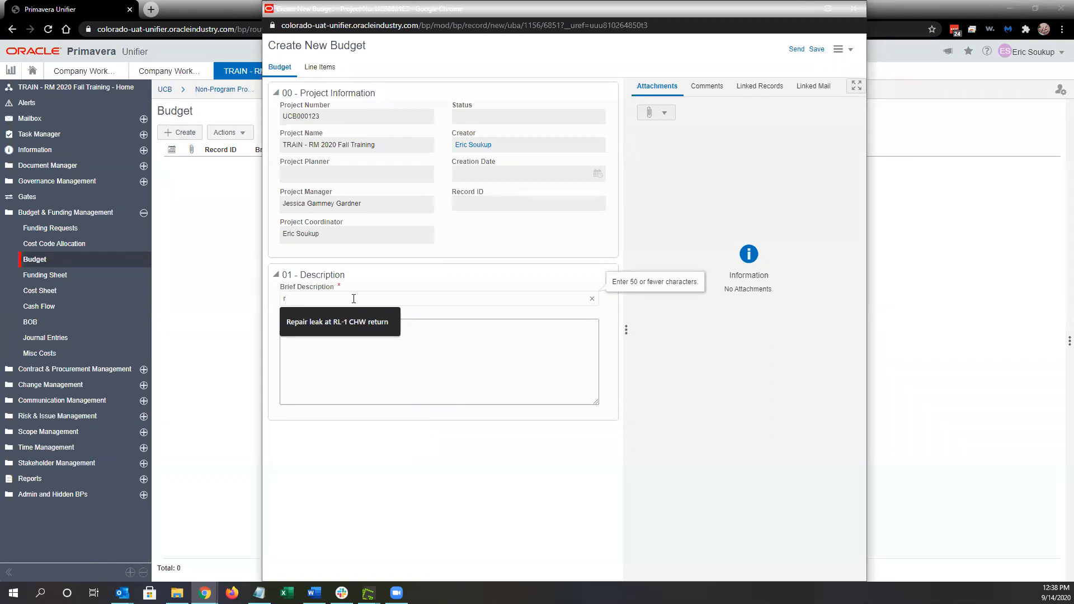
key("Down")
type("r")
left_click(850, 11)
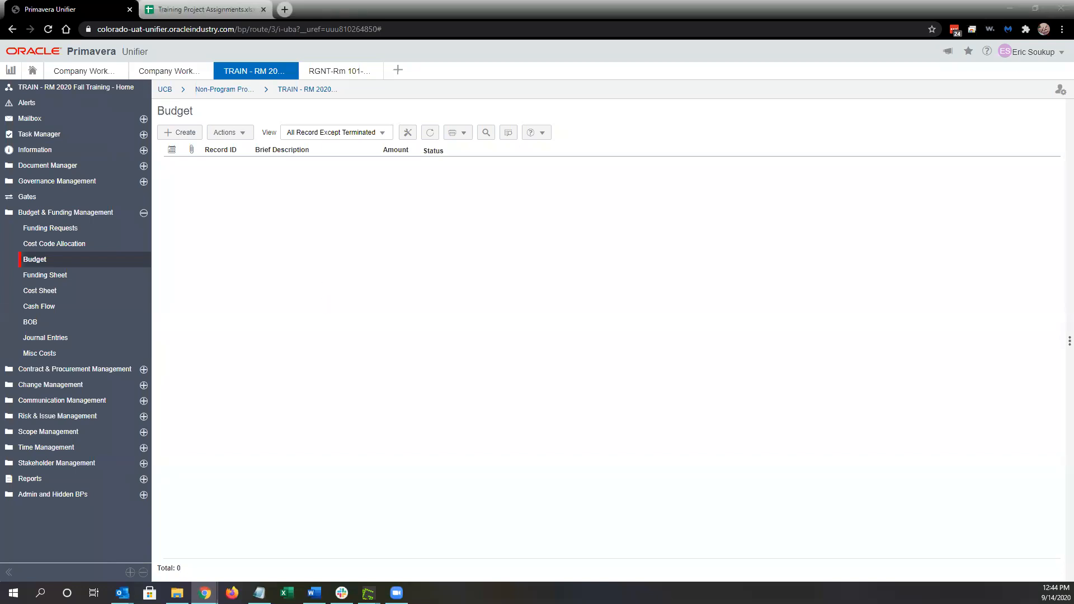
Create a new Budget record and stretch its form window to the full screen height
left_click(305, 219)
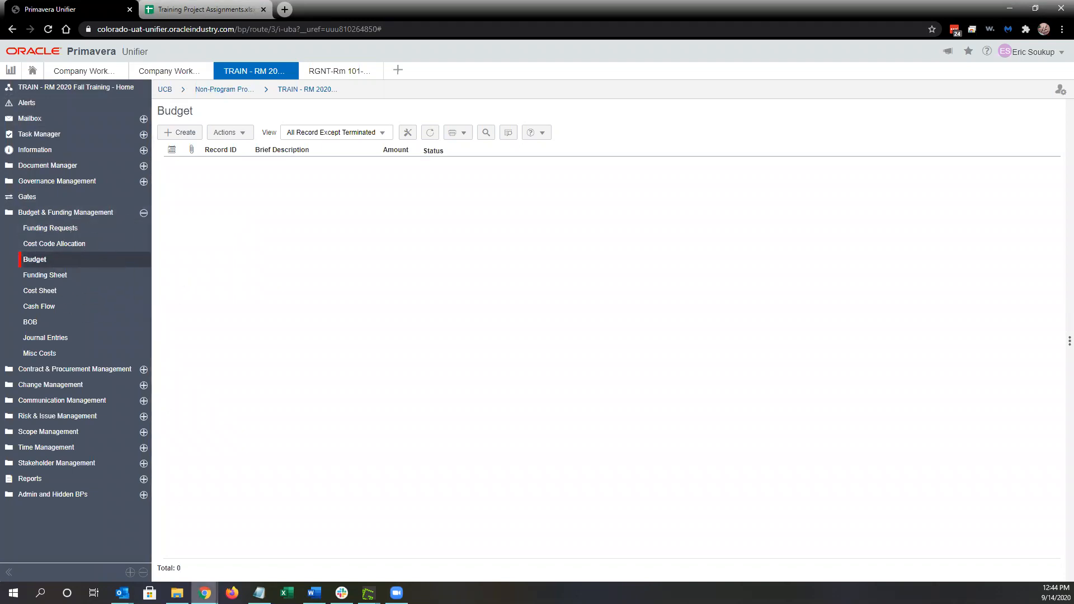
left_click(189, 135)
mouse_move(205, 592)
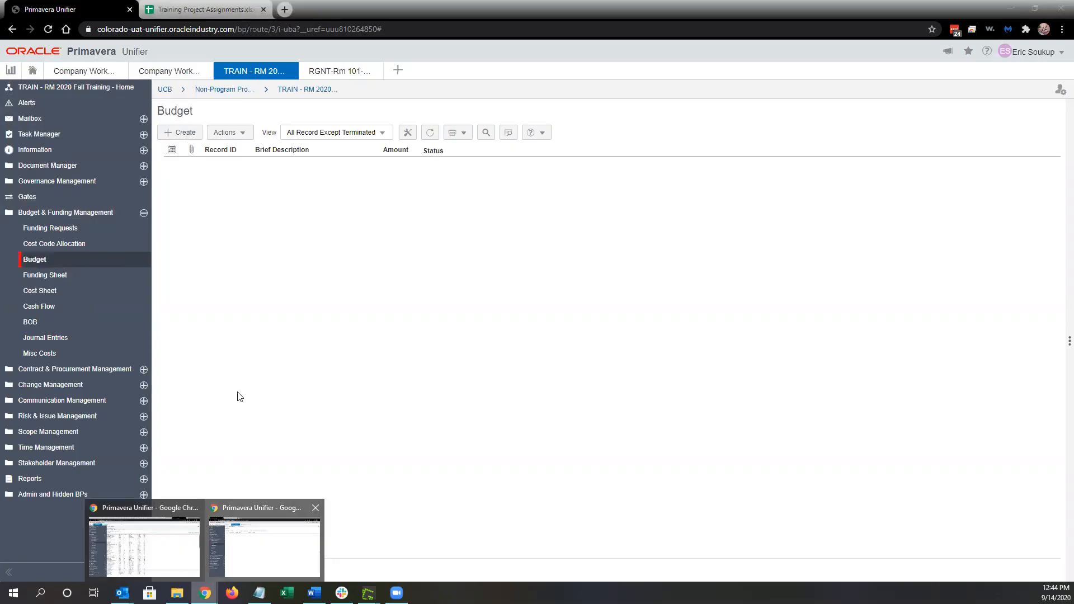
left_click(180, 133)
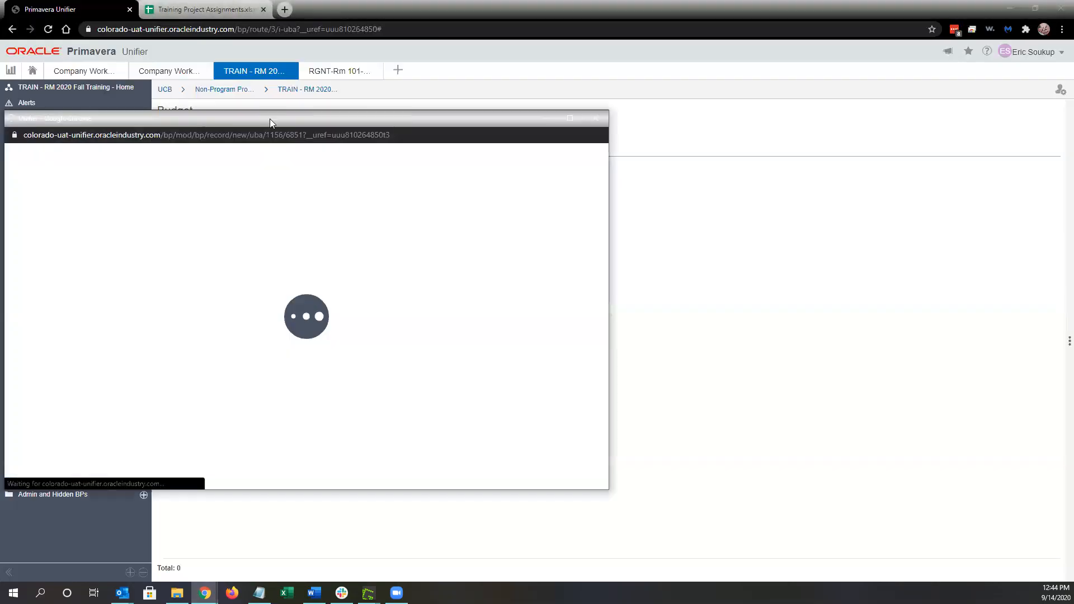
left_click_drag(283, 122, 546, 46)
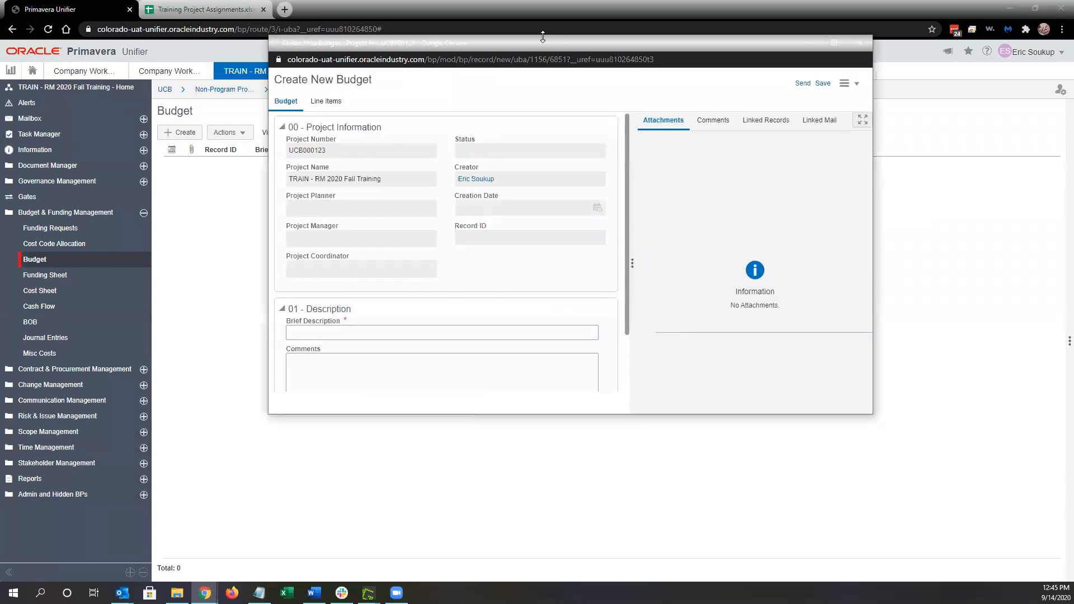
left_click_drag(543, 36, 543, 24)
scroll(489, 317, "down", 2)
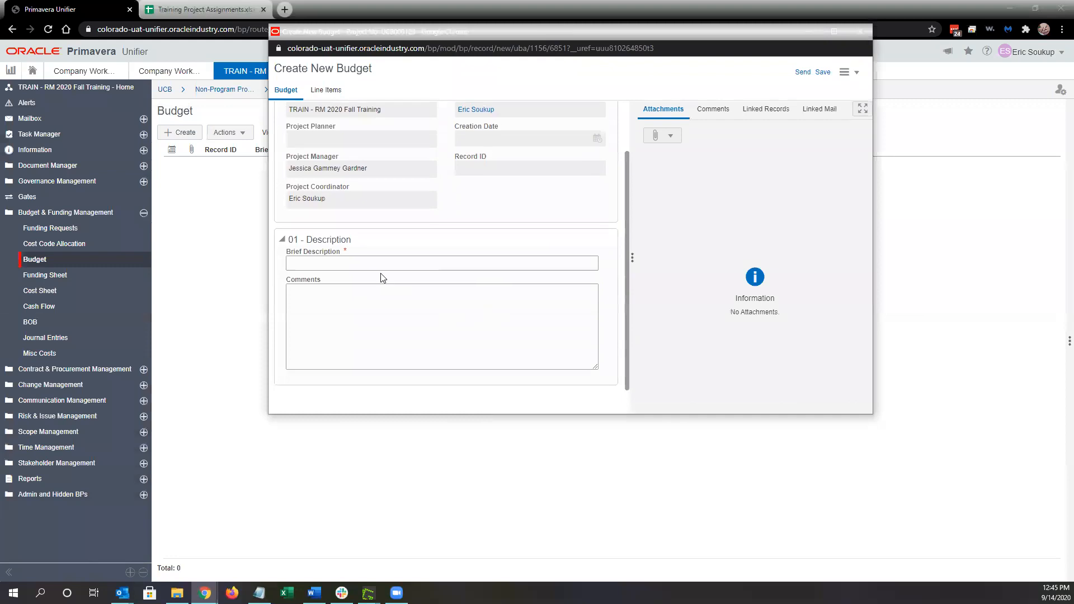
scroll(420, 263, "up", 1)
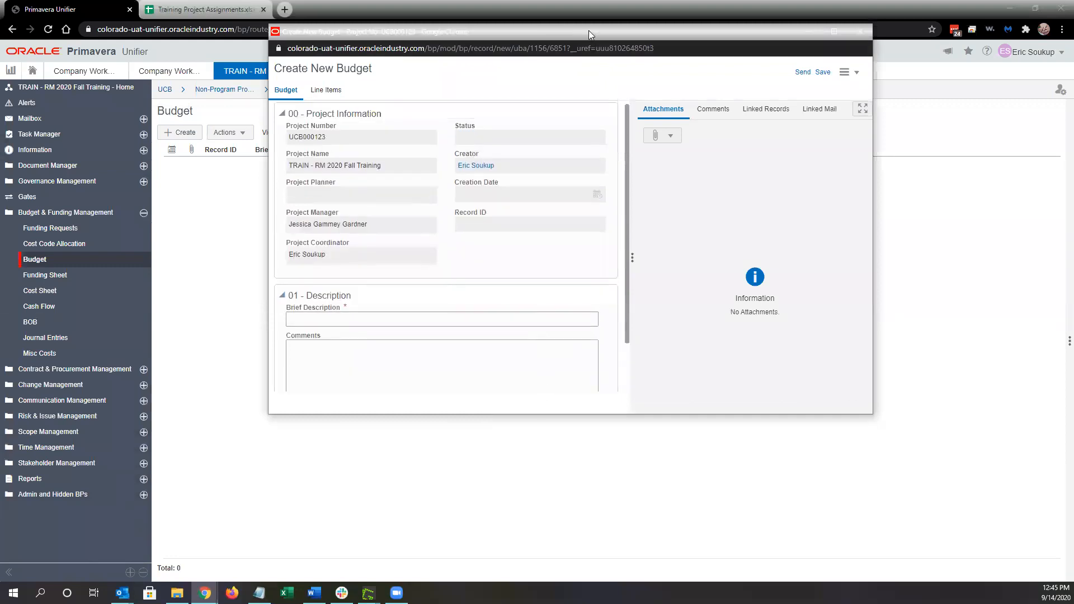
left_click_drag(585, 24, 586, 1)
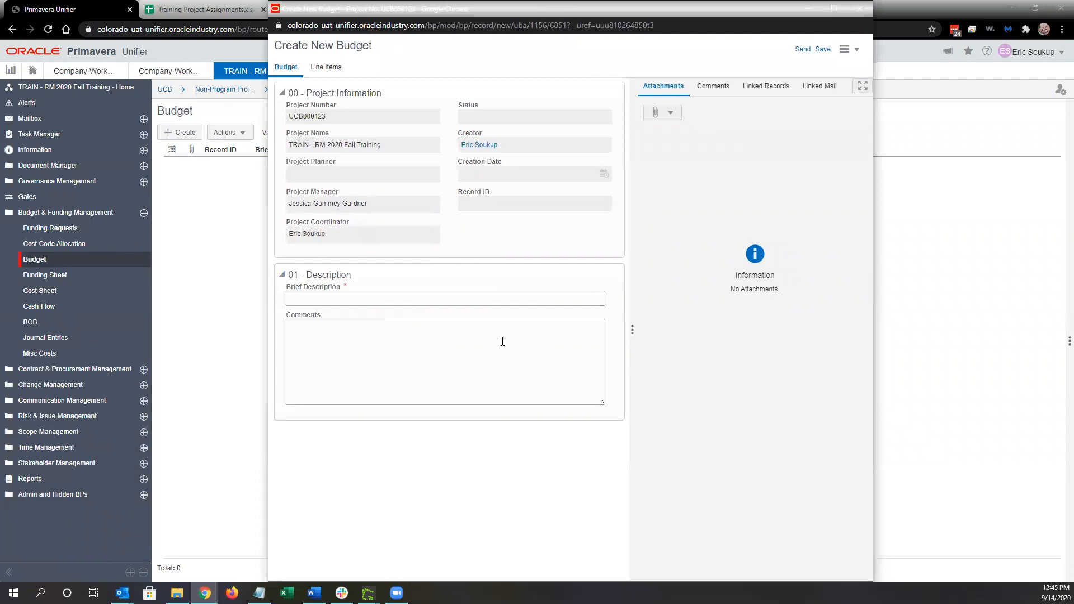
Fill in the brief description of the new budget as "Working Budget"
left_click(386, 301)
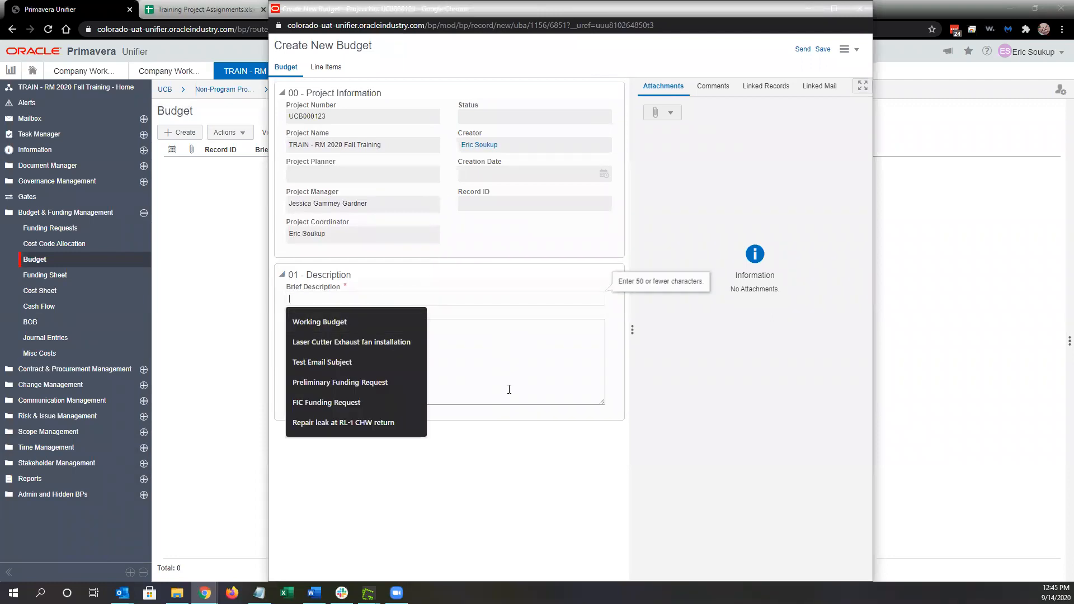
type("Working")
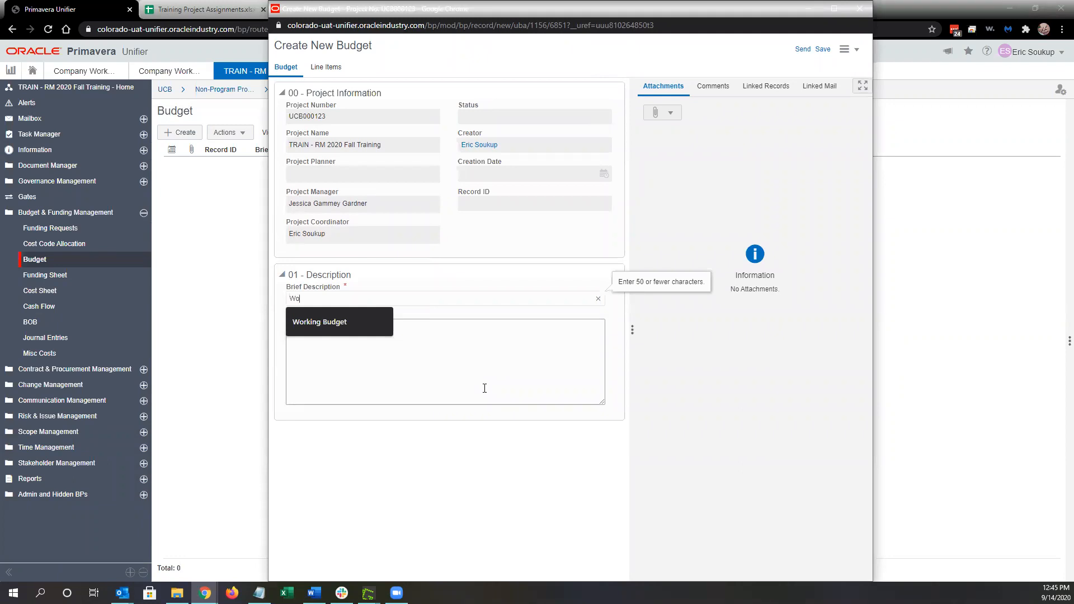
left_click(328, 319)
left_click(339, 336)
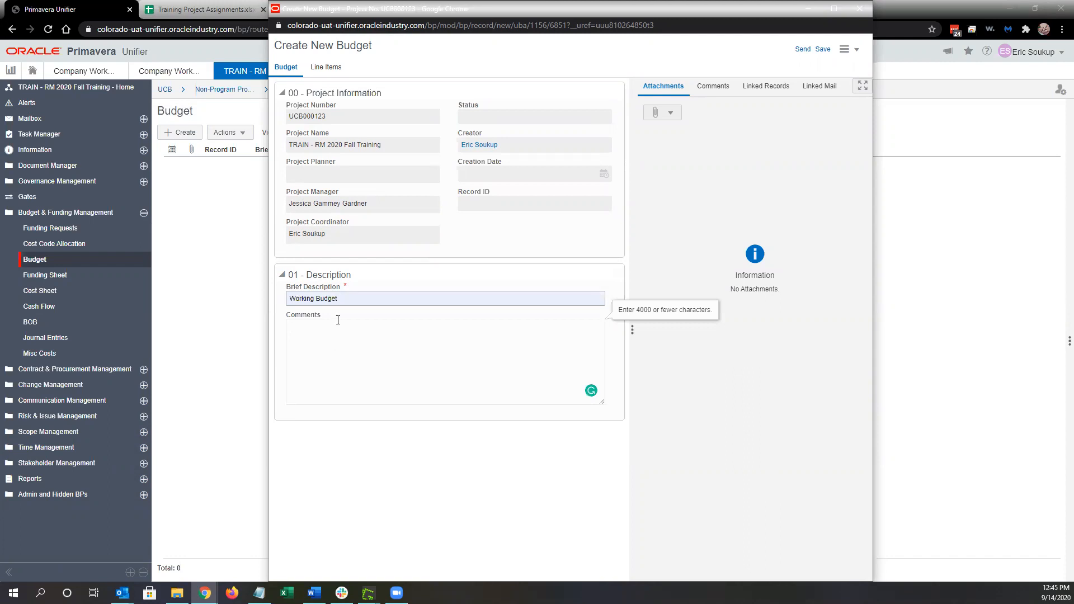
Replace the brief description of the new budget with "Initial Project Budget"
left_click(349, 299)
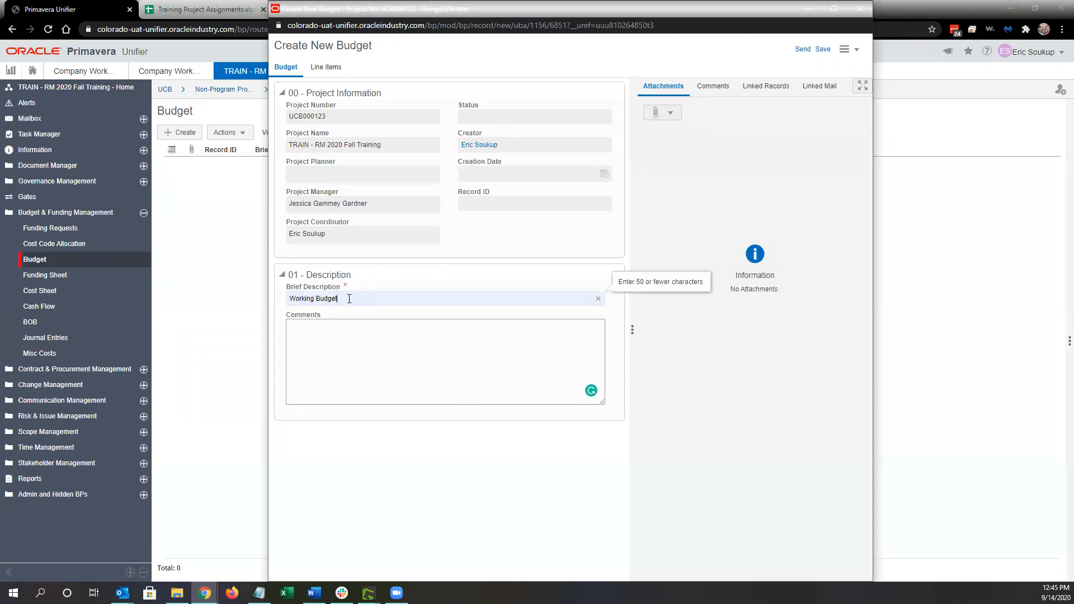
key("BackSpace")
key("BackSpace")
key("BackSpace")
key("BackSpace")
key("BackSpace")
key("BackSpace")
key("BackSpace")
key("BackSpace")
key("BackSpace")
key("BackSpace")
key("BackSpace")
key("BackSpace")
key("BackSpace")
key("BackSpace")
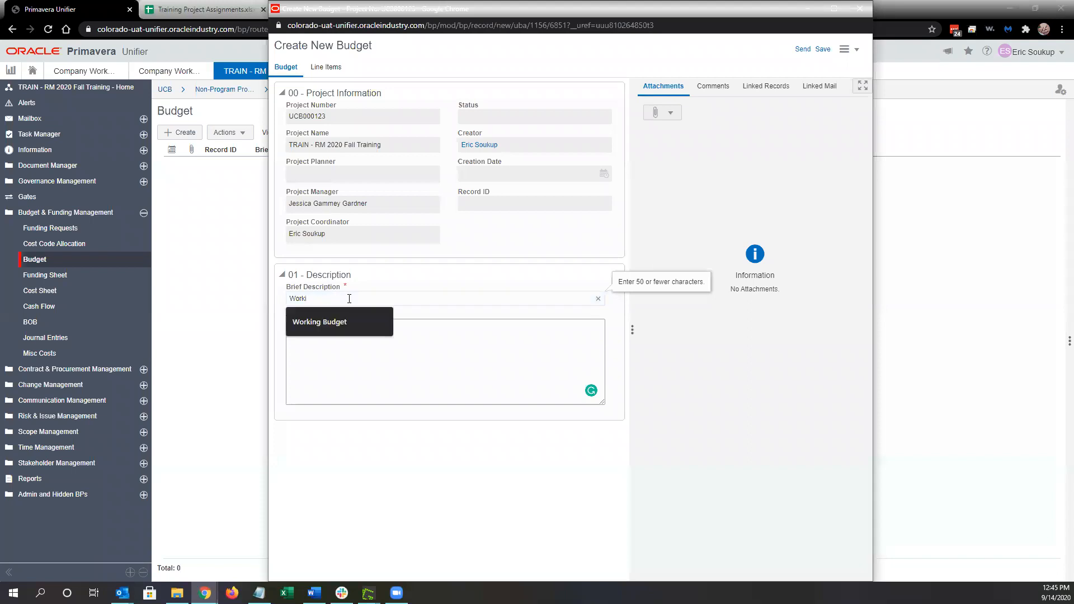
type("Initial P")
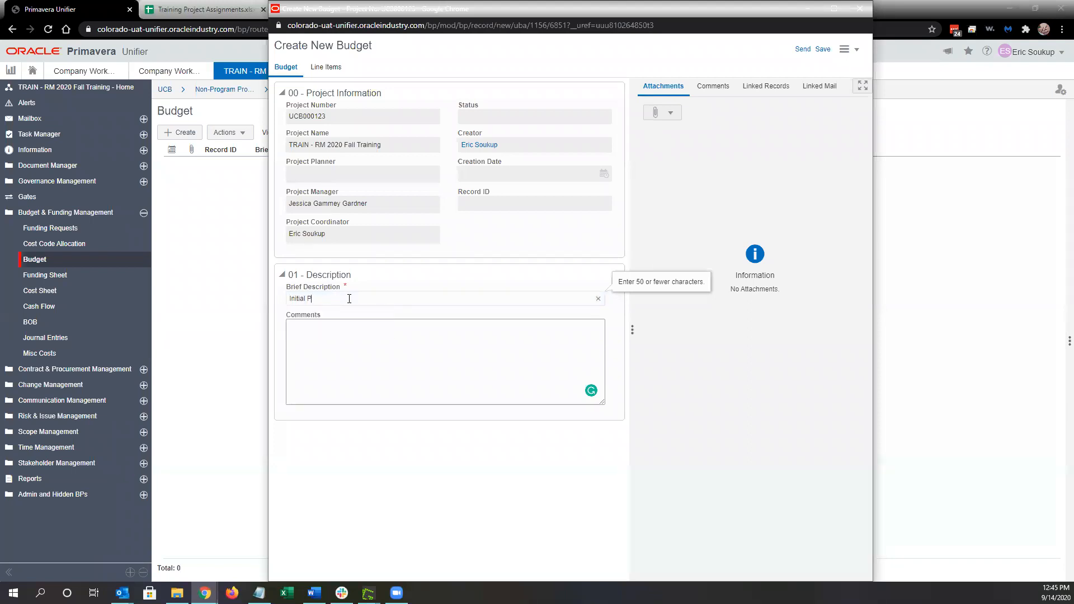
type("roject Budget")
Add a line item to the new budget and enter "Construction" as its short description
left_click(332, 74)
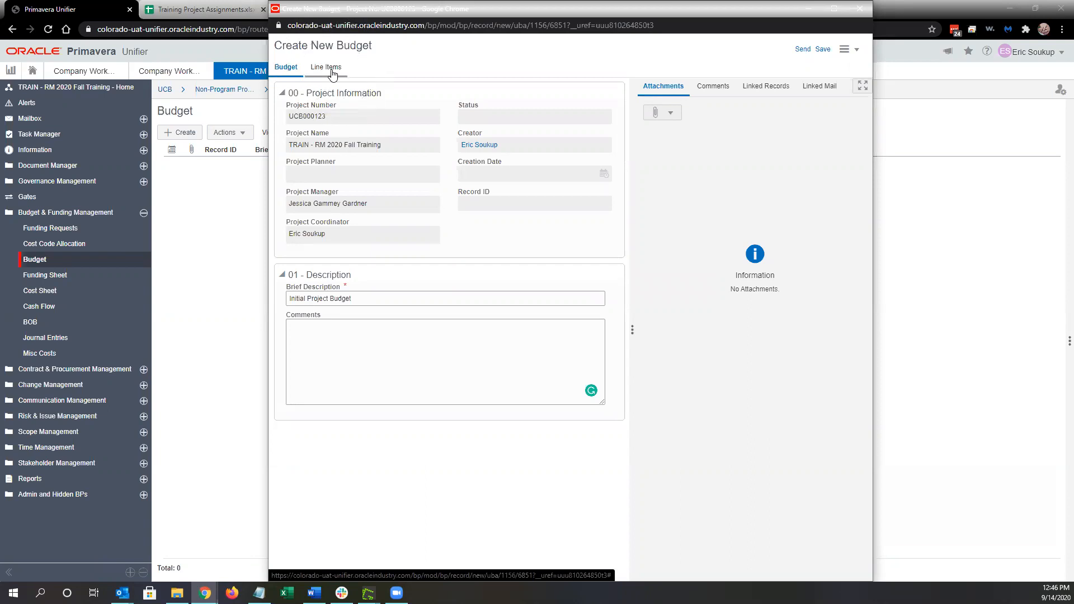
left_click(333, 74)
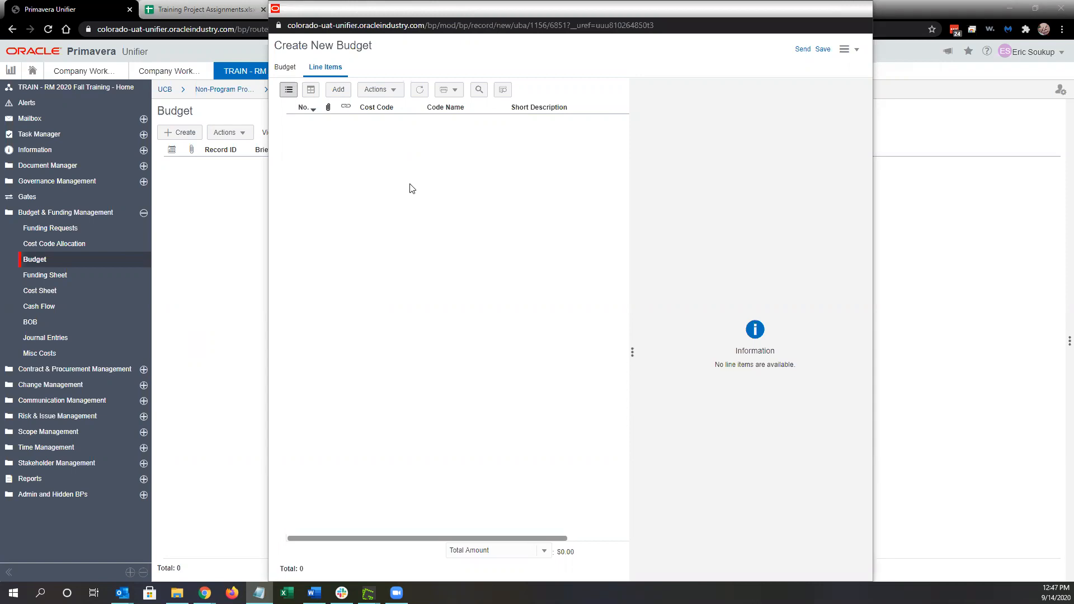
left_click(339, 91)
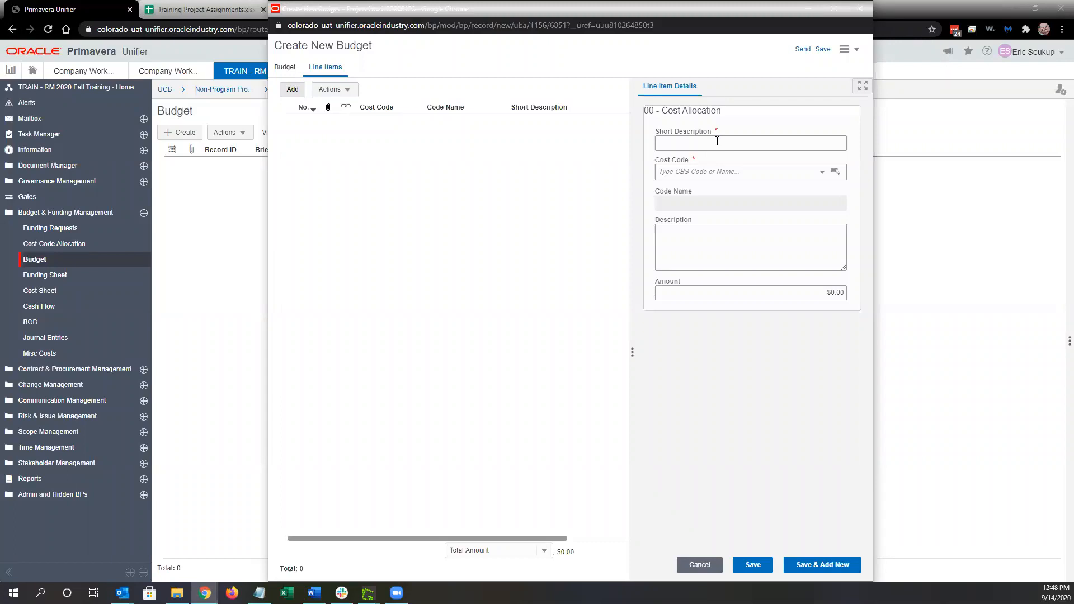
left_click(718, 142)
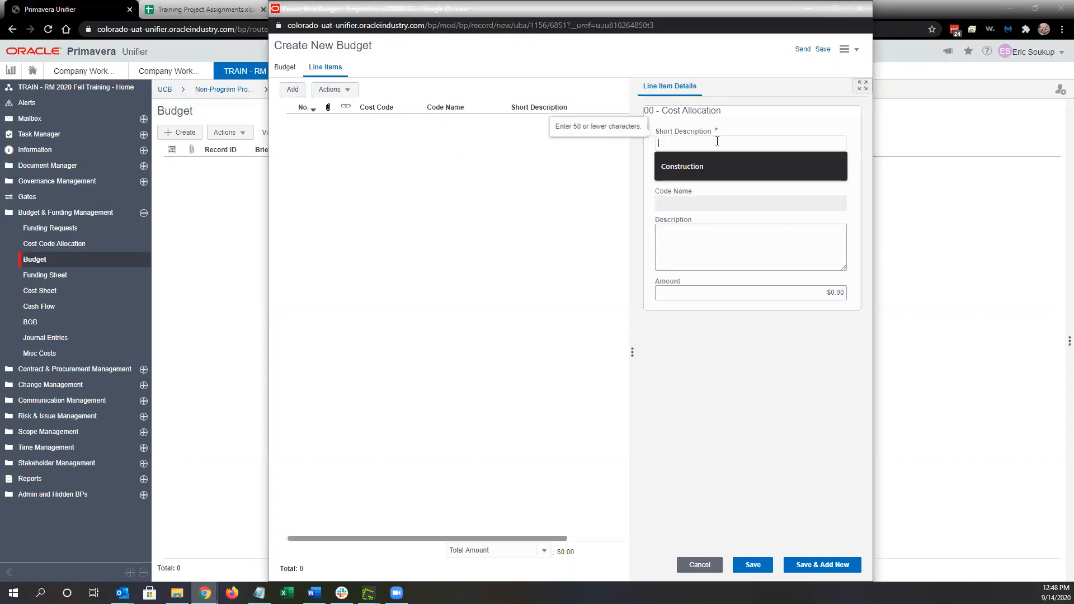
type("Construction")
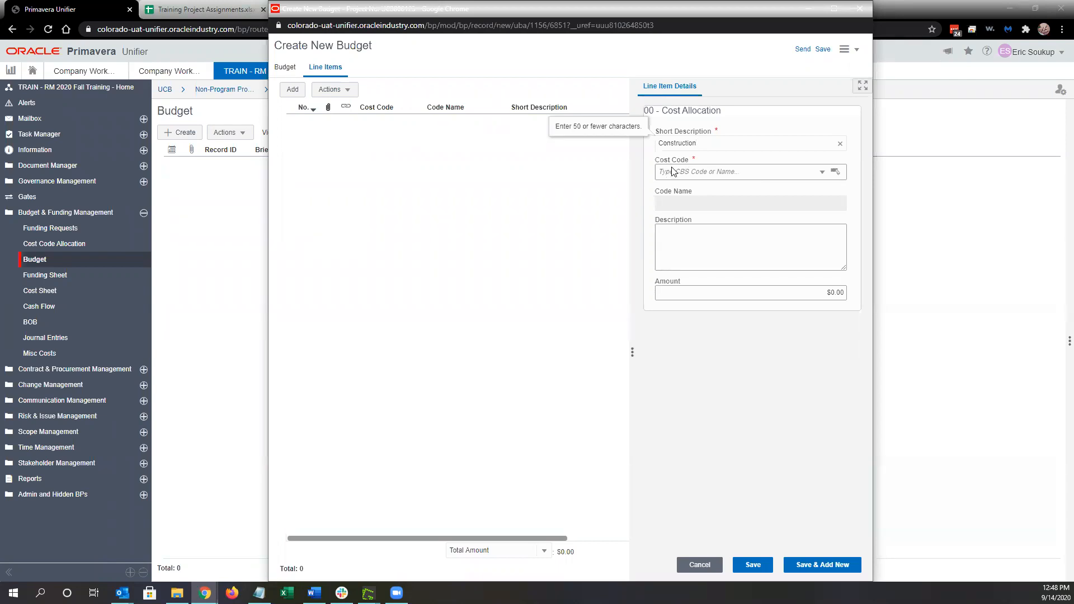
key("ctrl")
key("ctrl")
key("ctrl")
Open the cost code picker, collapse the whole code tree, and examine the Facilities Management and Professional Services groups
left_click(836, 173)
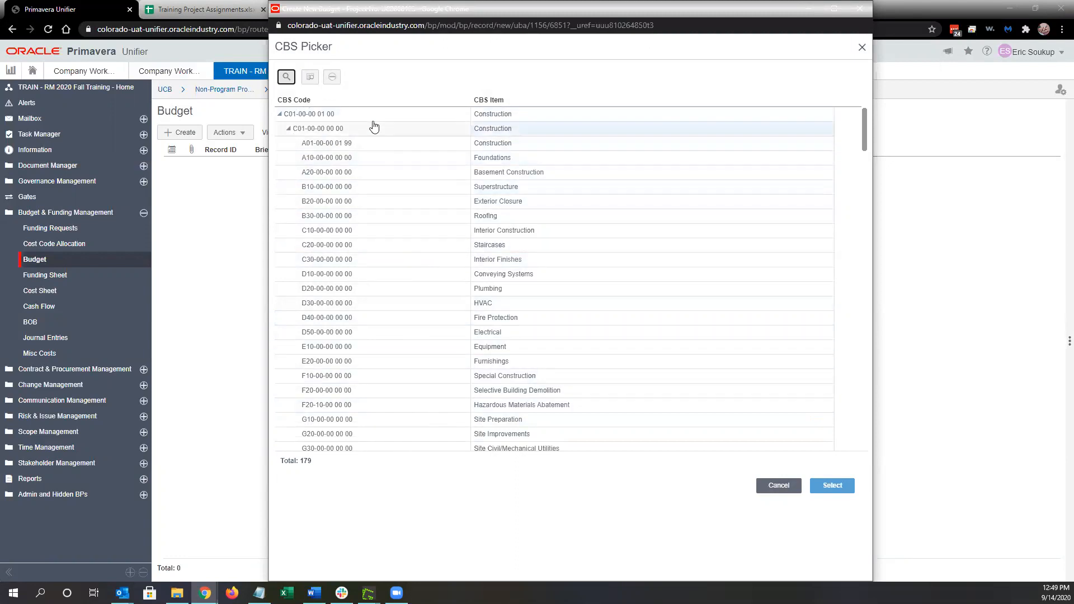
left_click(332, 76)
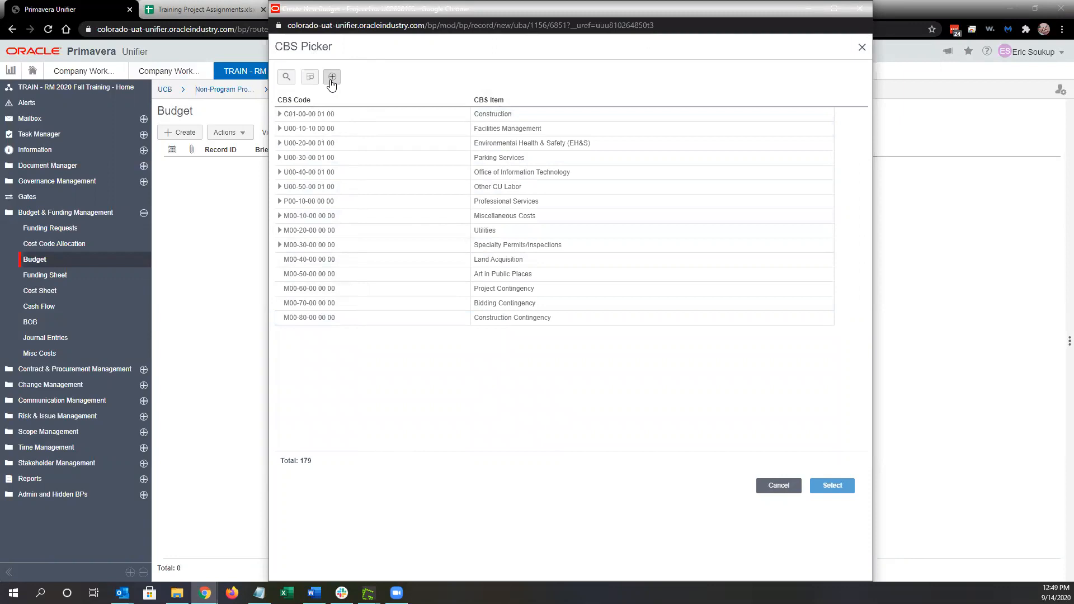
left_click(332, 77)
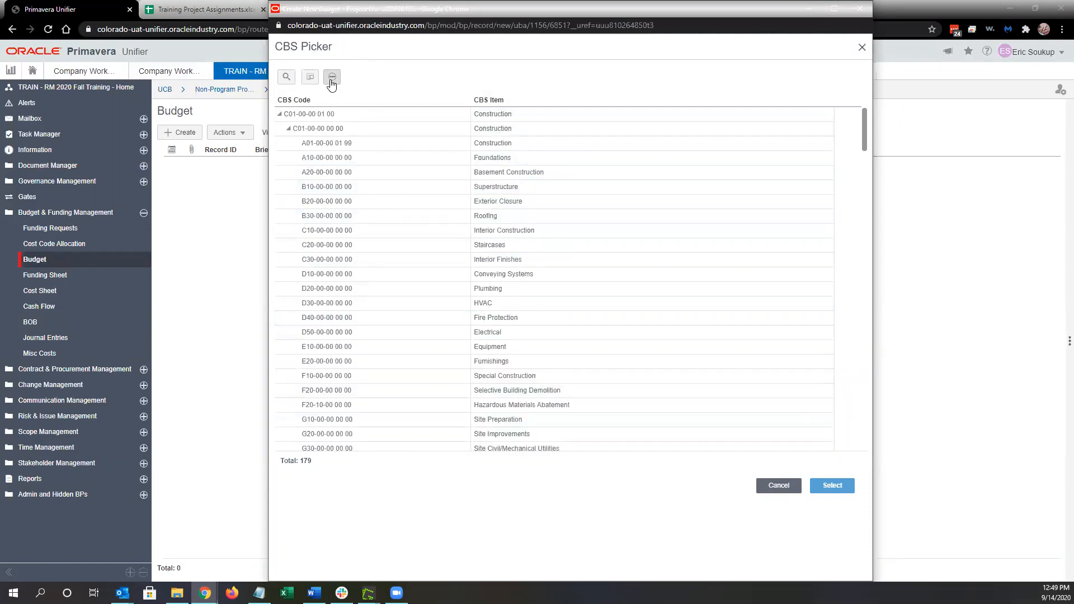
left_click(332, 77)
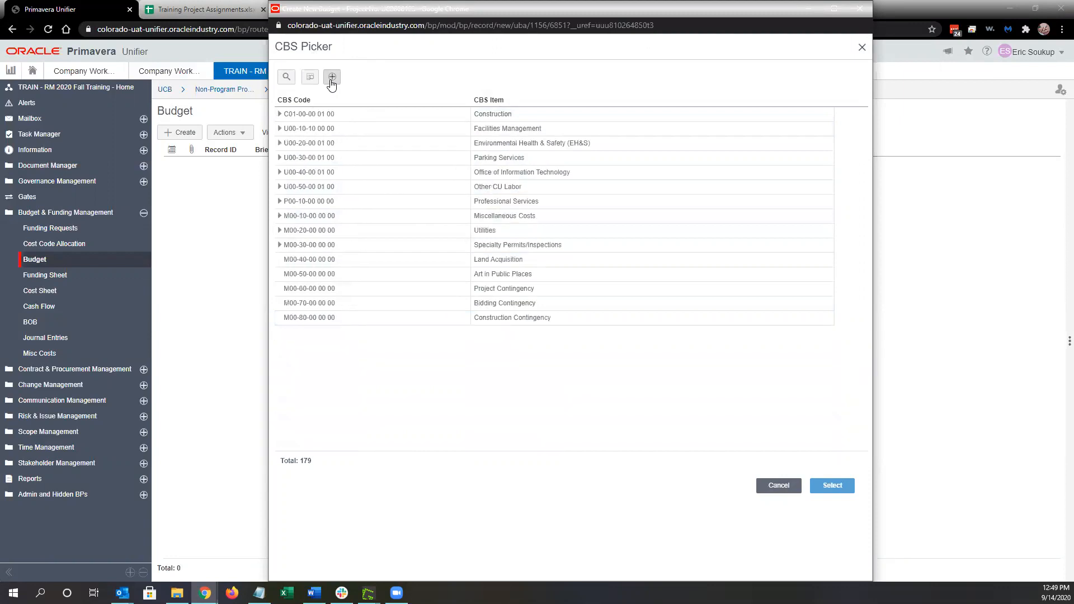
left_click(281, 129)
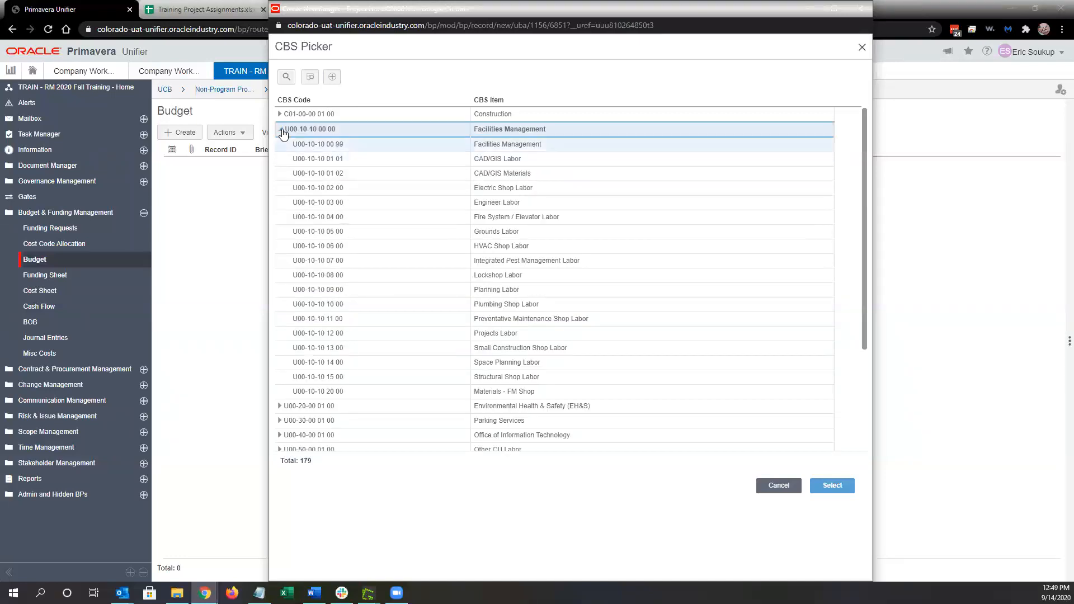
left_click(280, 130)
key("ctrl")
left_click(281, 203)
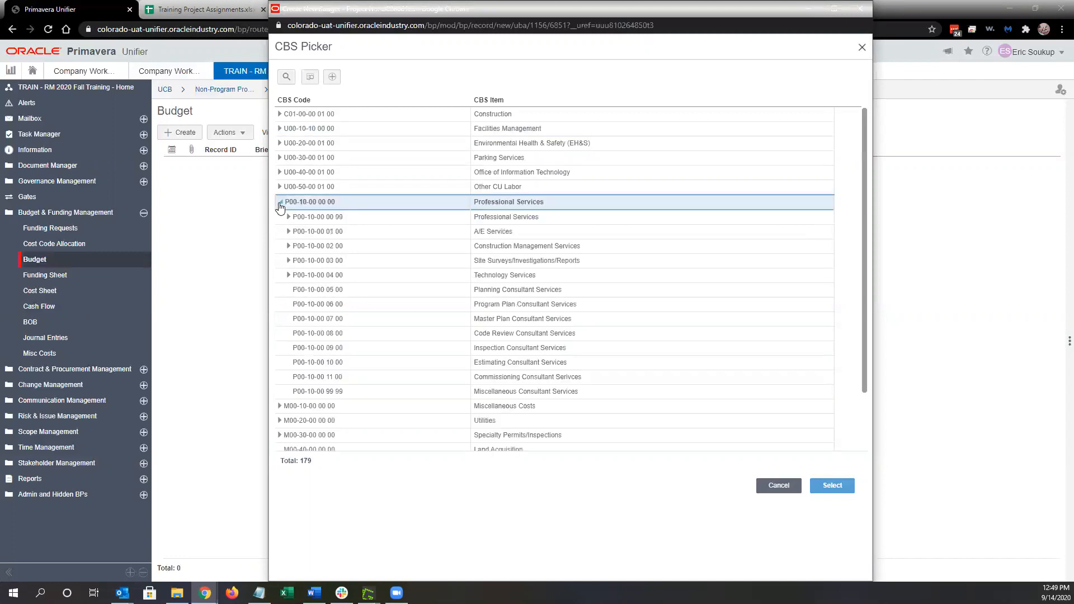
left_click(281, 202)
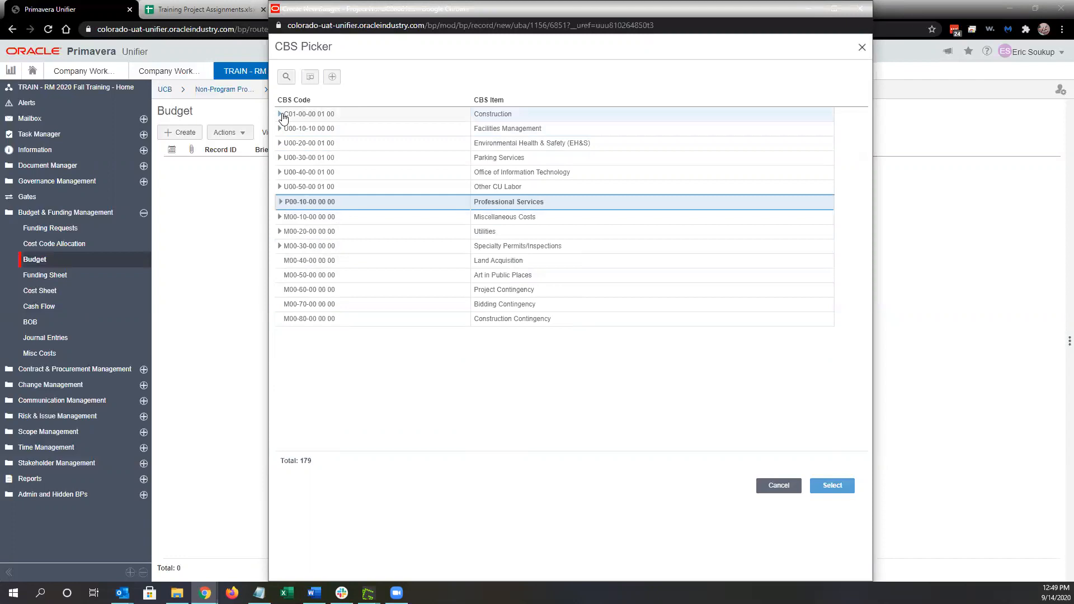
left_click(384, 116)
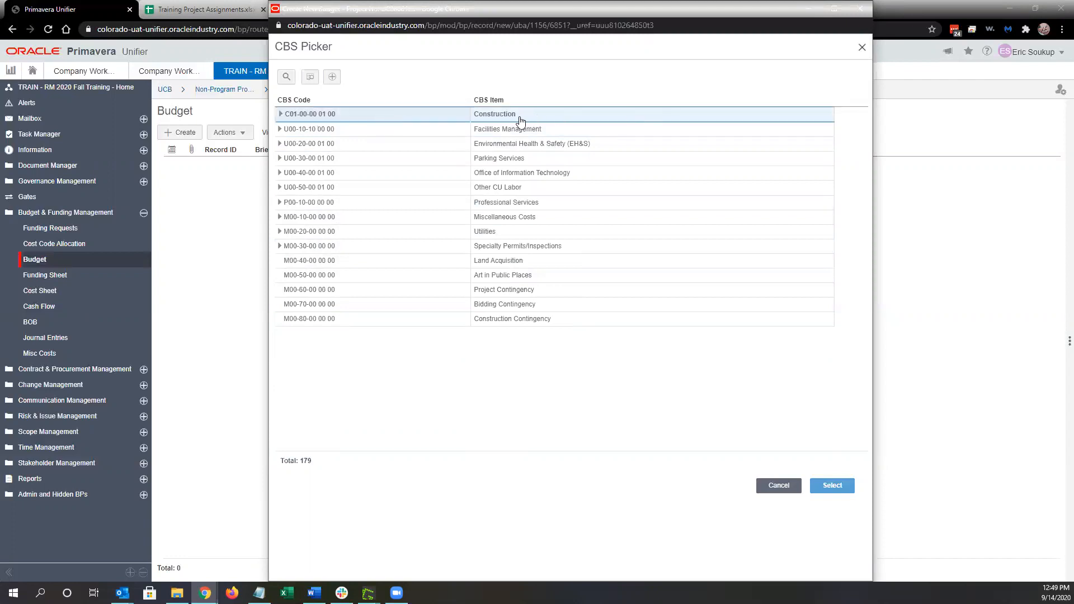
left_click(281, 114)
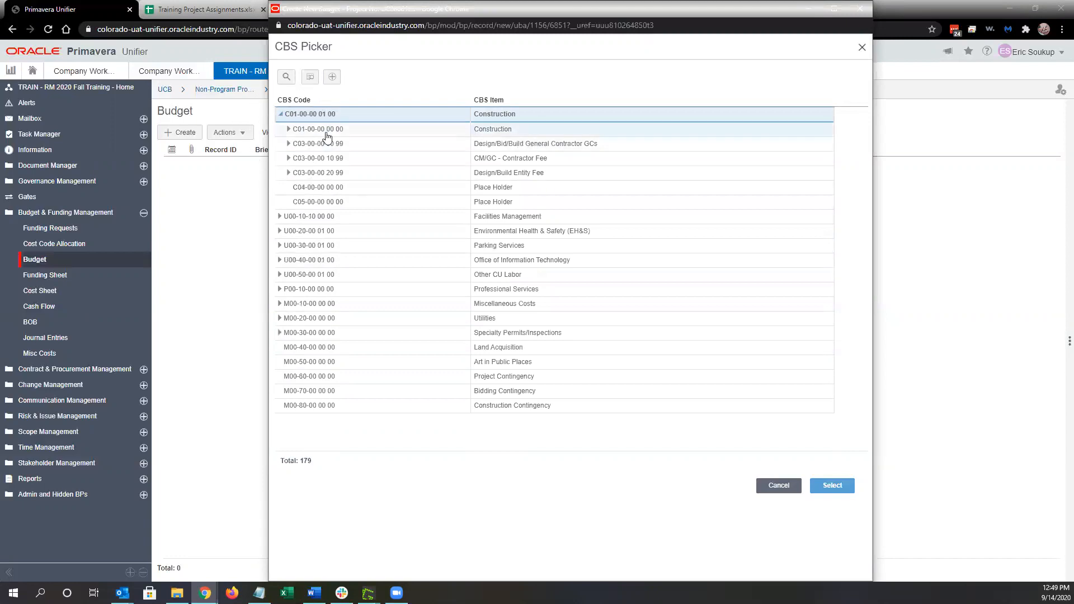
left_click(289, 129)
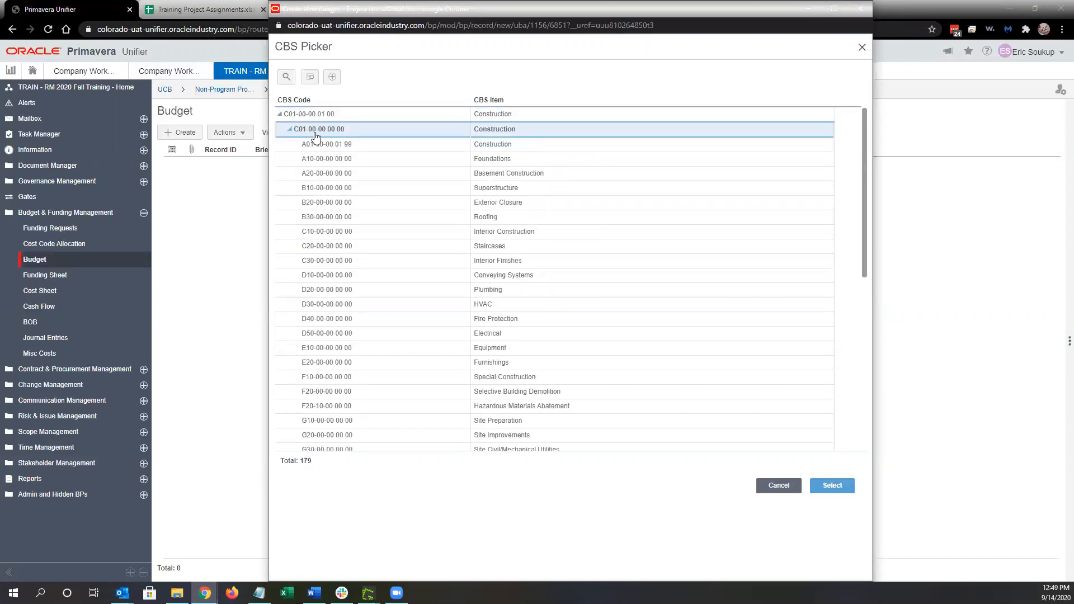
left_click(448, 146)
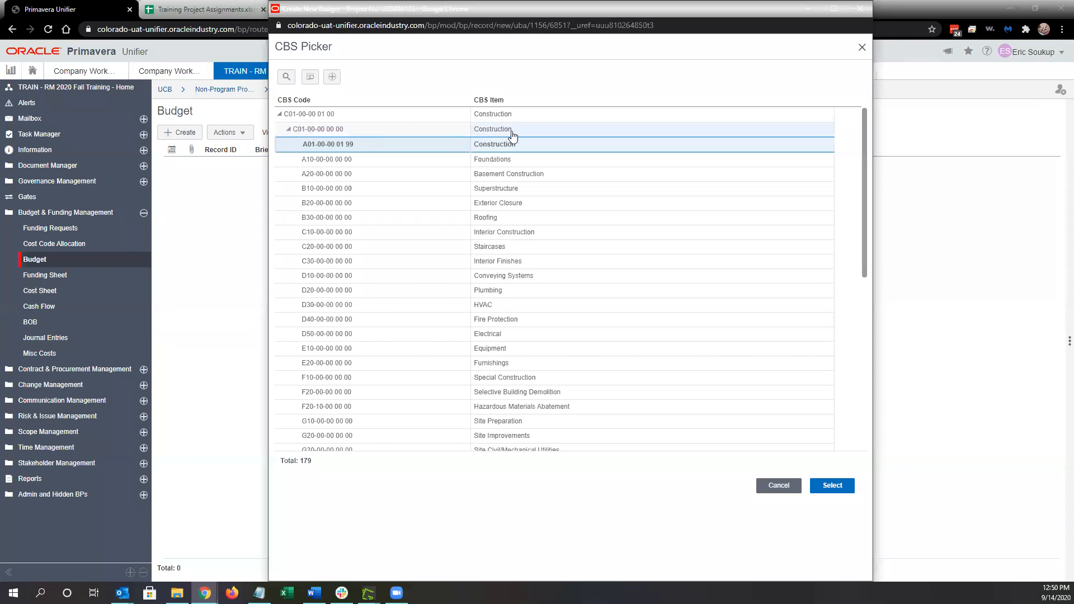
left_click(536, 135)
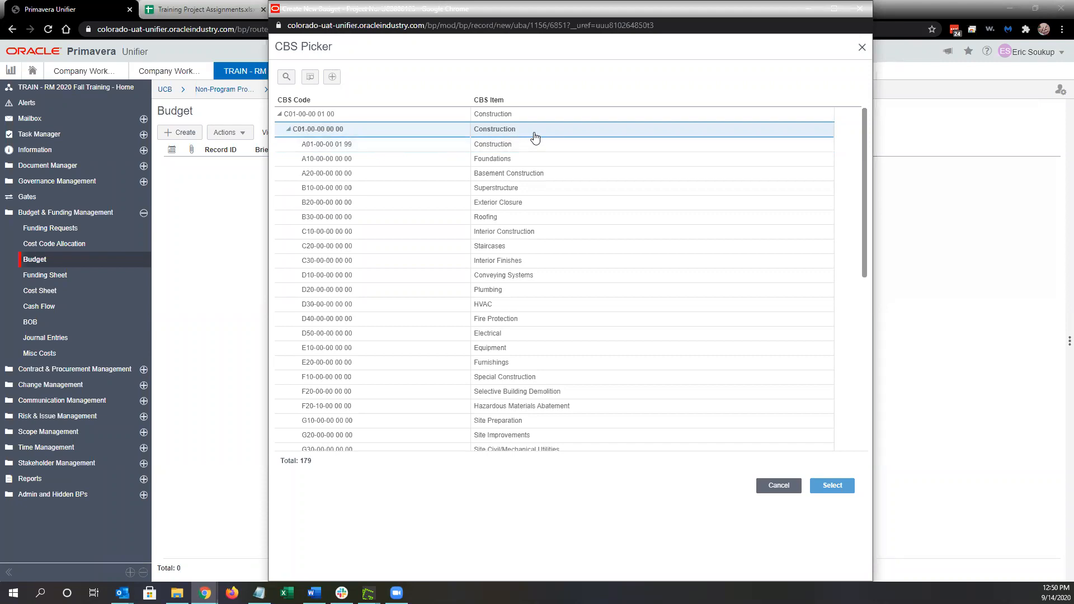
left_click(835, 486)
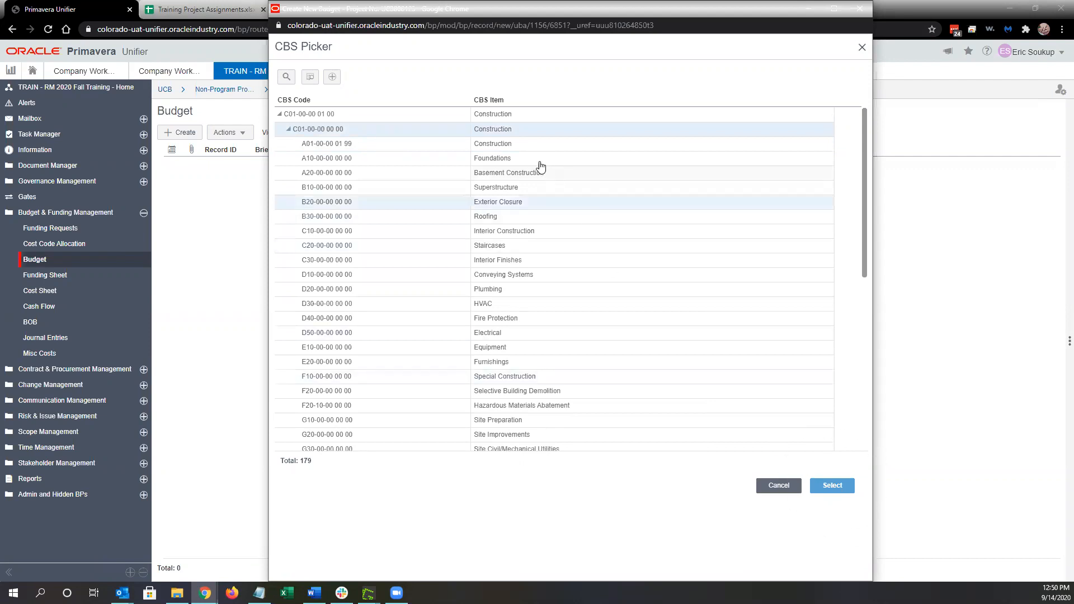
left_click(380, 151)
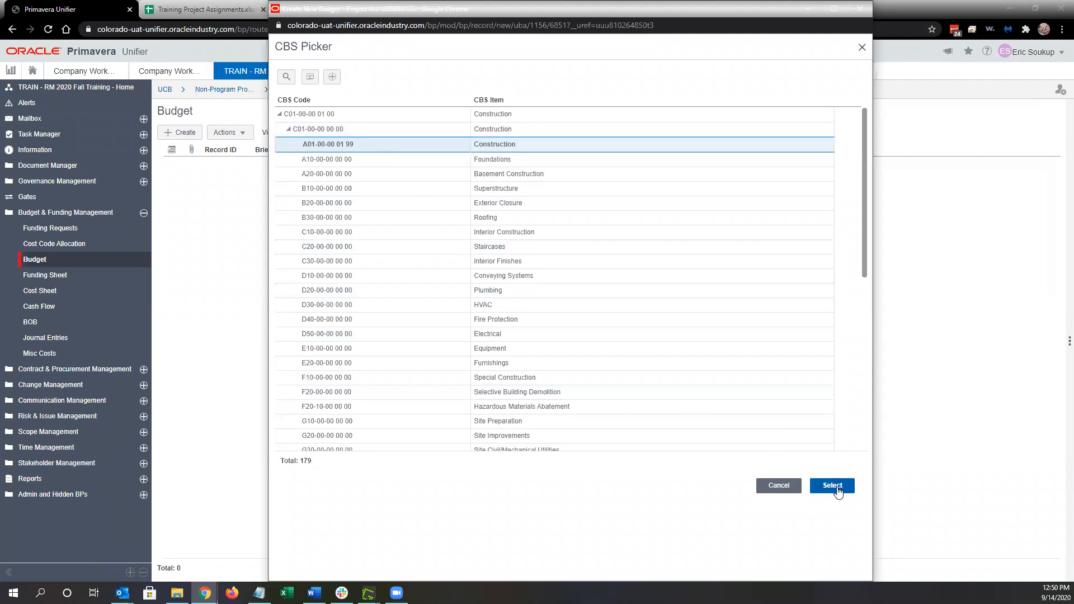
left_click(834, 486)
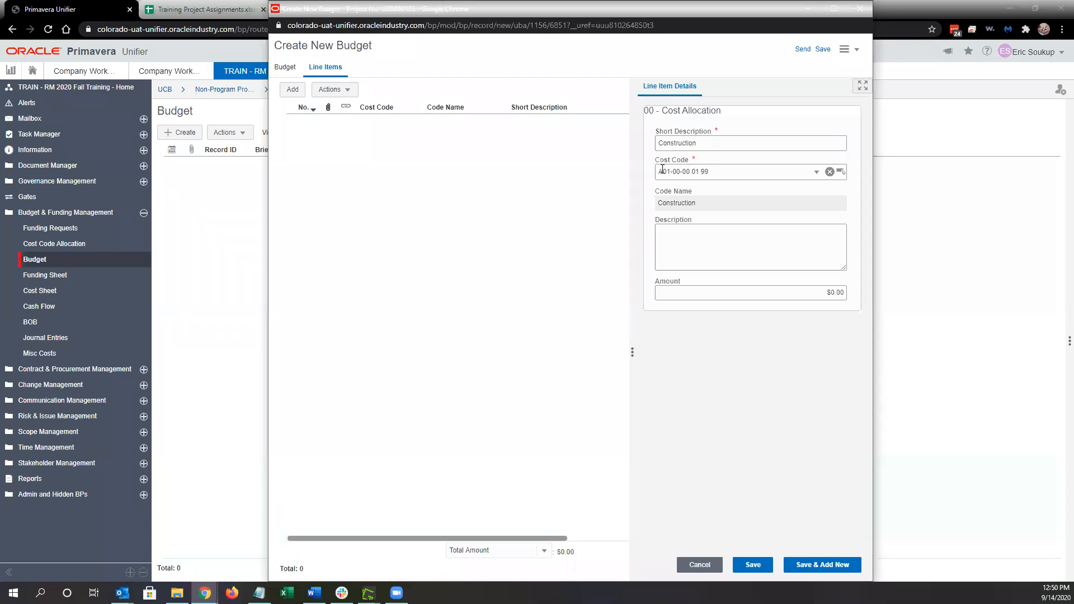
Widen the budget form window and set the Construction line item's amount to 600000
left_click_drag(698, 203, 659, 202)
left_click(680, 199)
left_click_drag(265, 230, 207, 230)
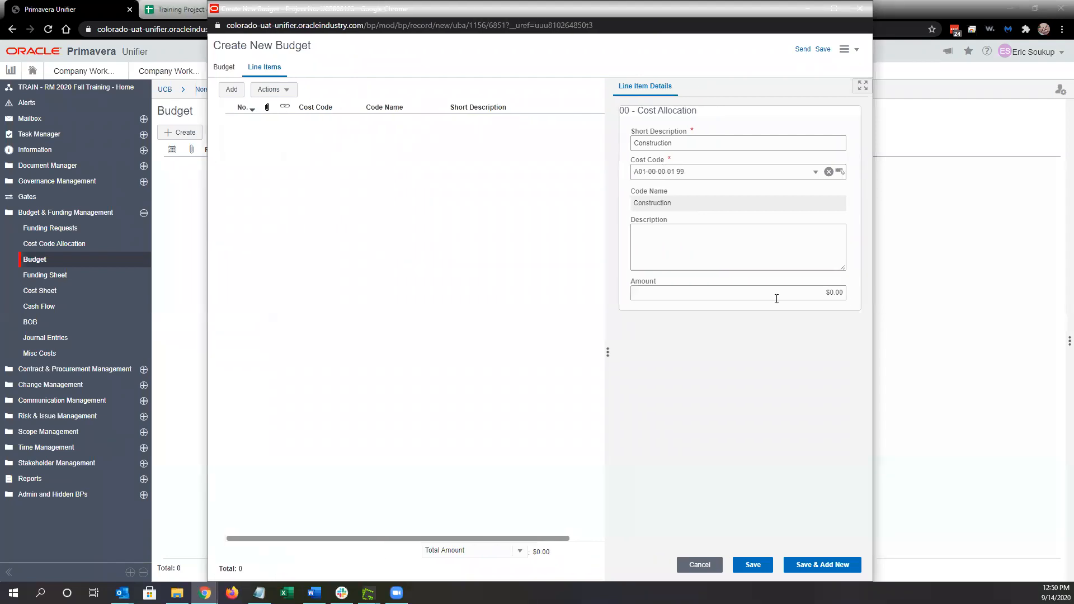
left_click(841, 292)
double_click(841, 292)
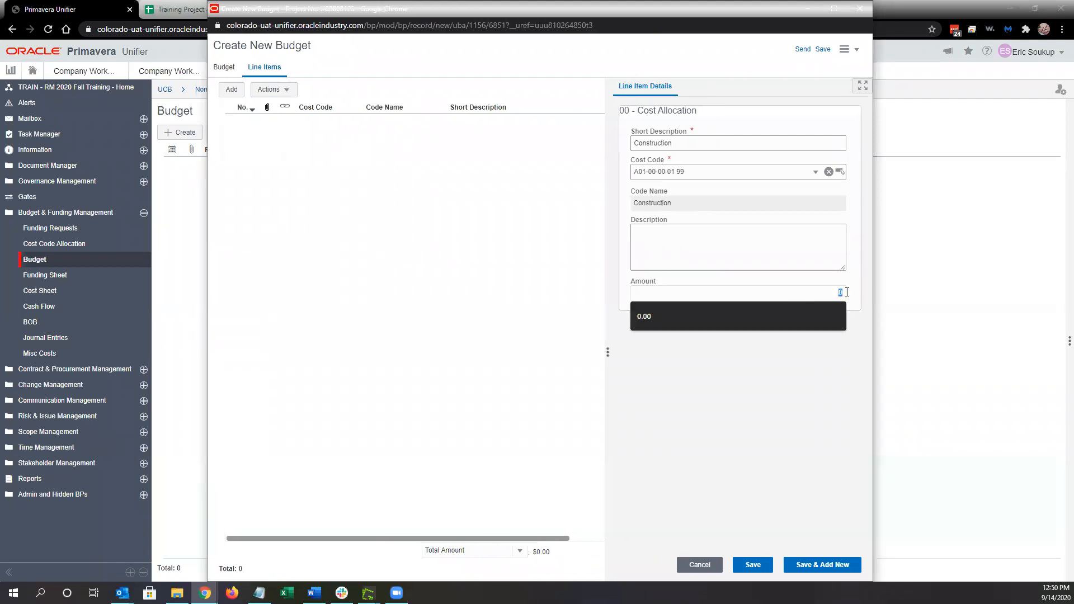
type("600")
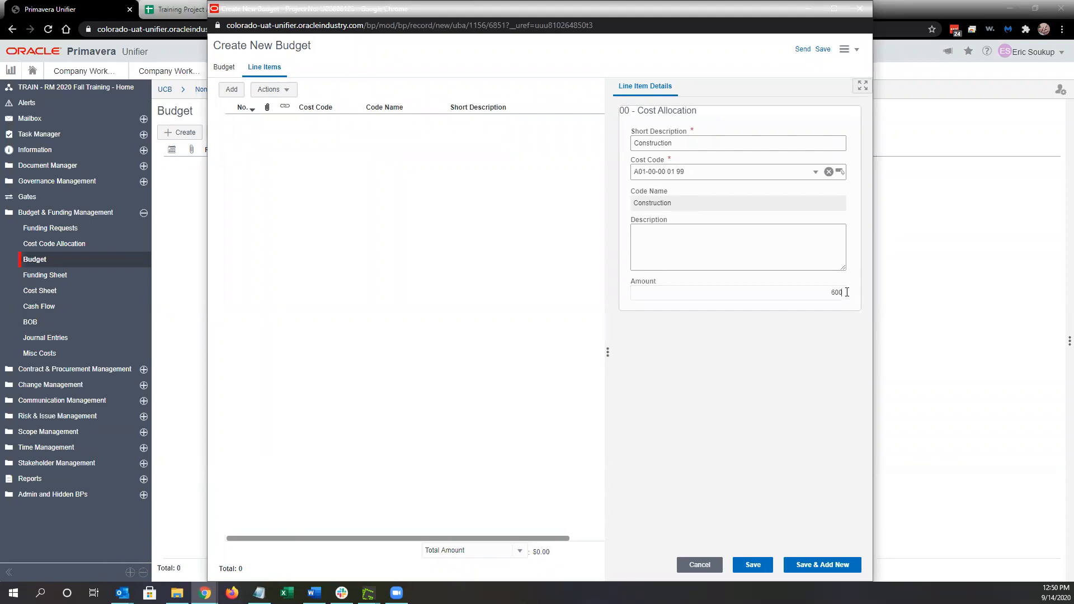
type("000")
left_click(813, 328)
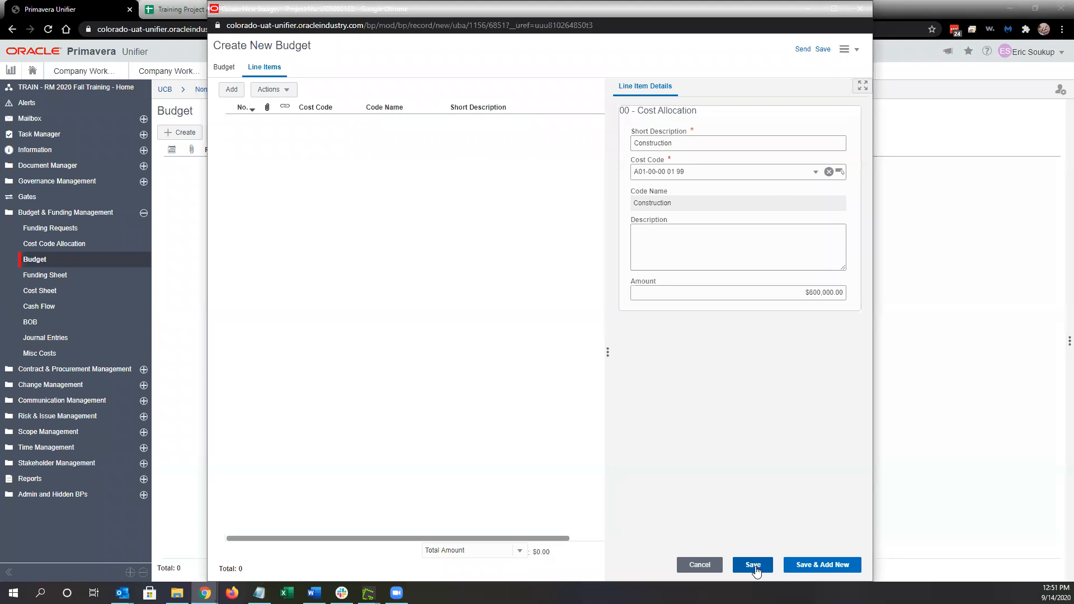
Save the Construction line item and start another new line item
key("ctrl")
key("ctrl")
left_click(753, 569)
left_click(822, 565)
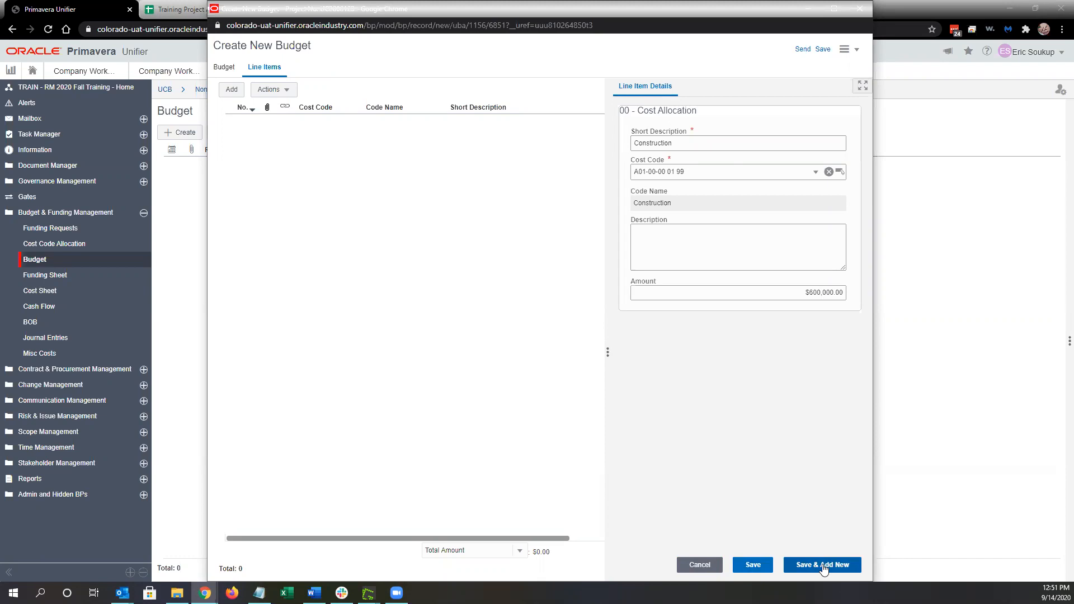
left_click(823, 566)
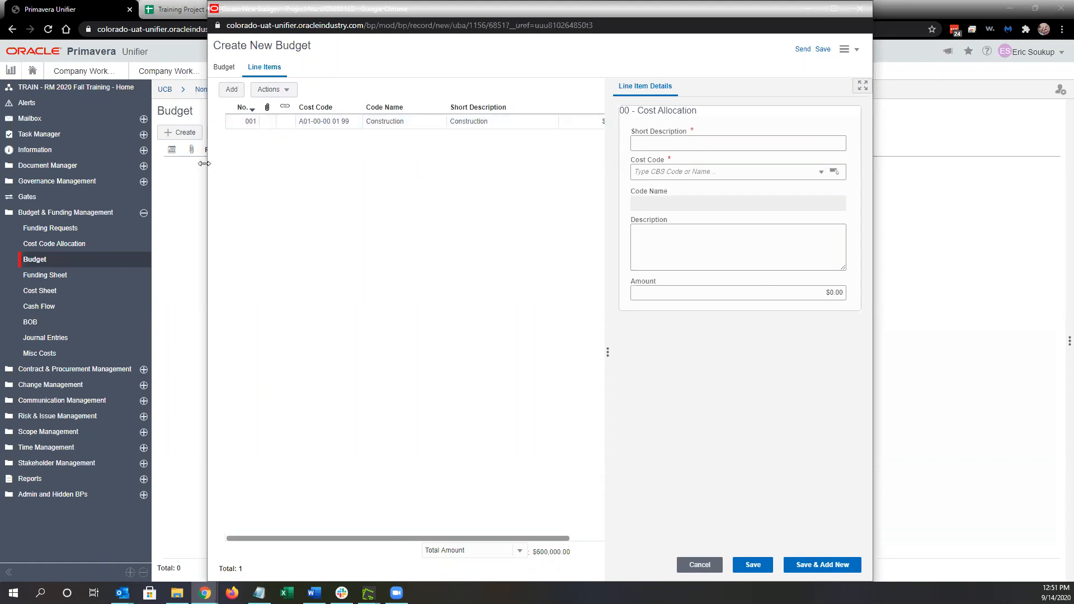
Widen the form window to reveal the Amount column, and consult the line item table in the Word document before returning
left_click_drag(204, 163, 59, 163)
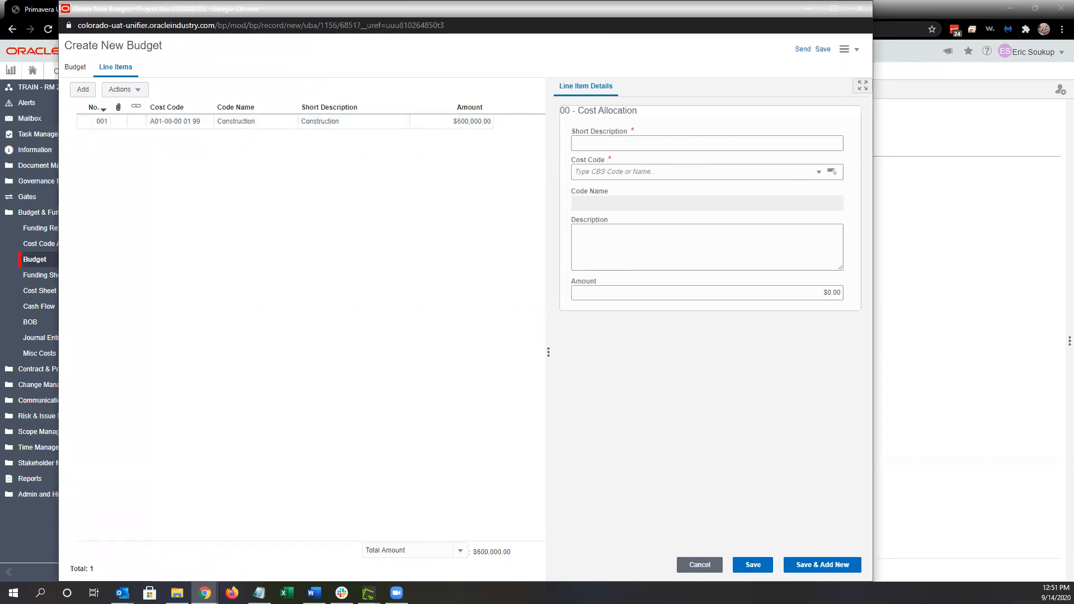
left_click(314, 594)
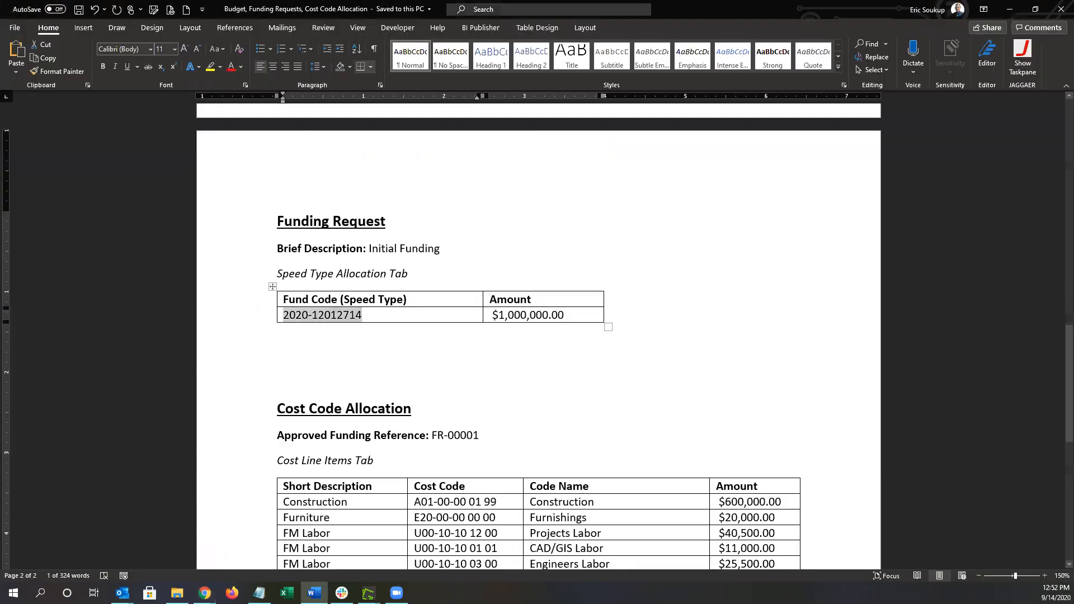
key("alt+Tab")
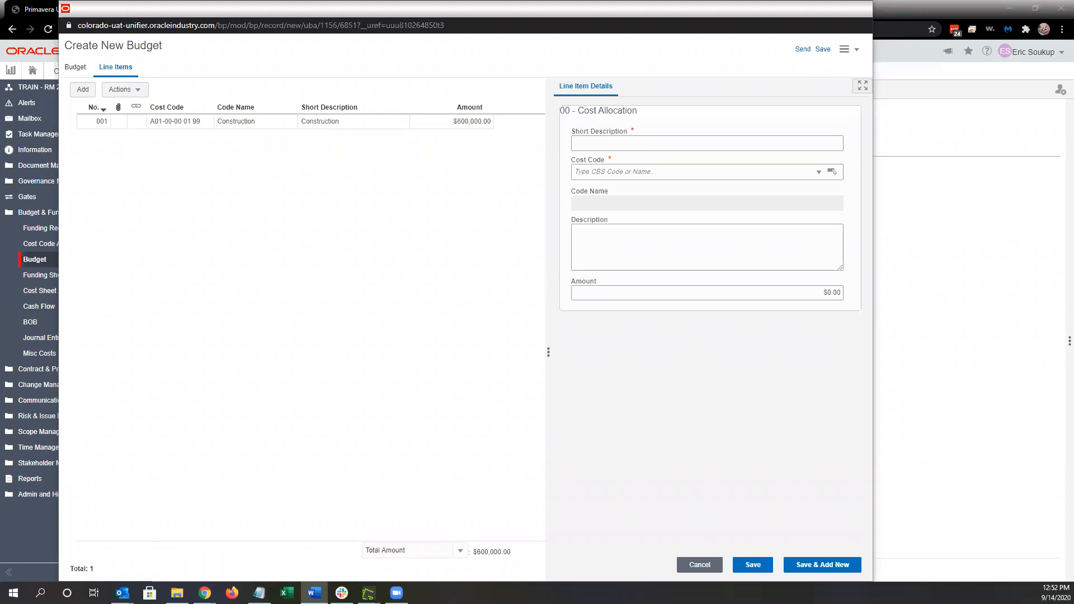
Enter "Furniture" as the short description of the second line item
left_click(627, 142)
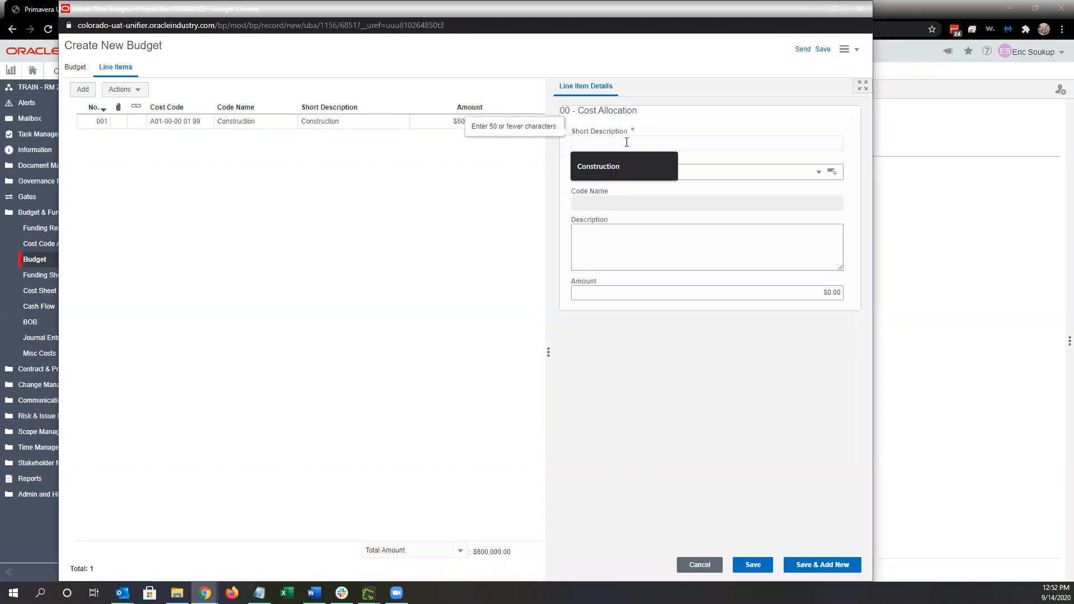
type("F")
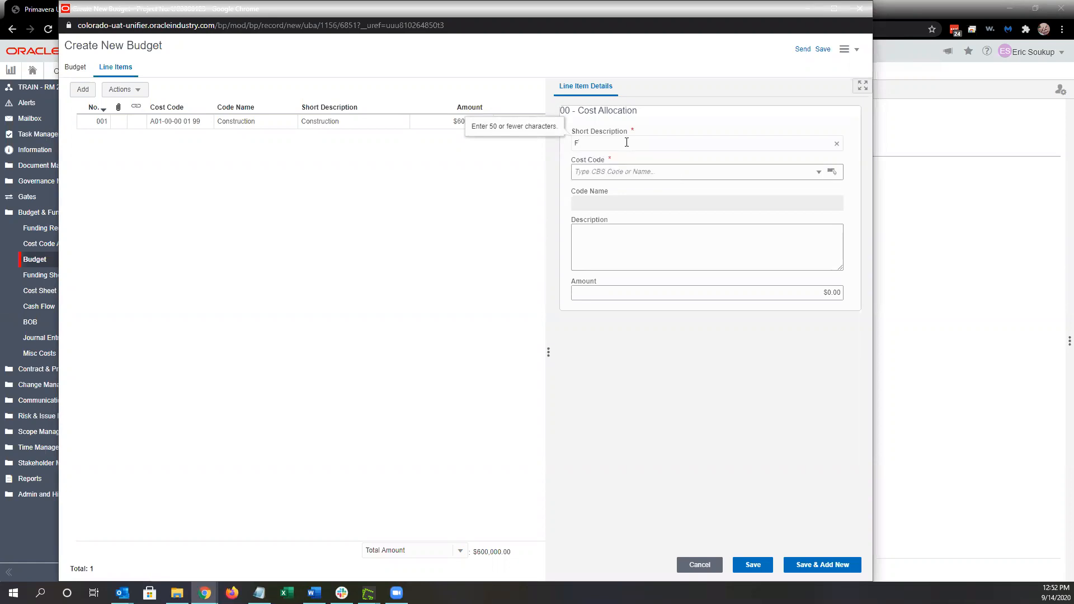
type("urniture")
left_click(646, 159)
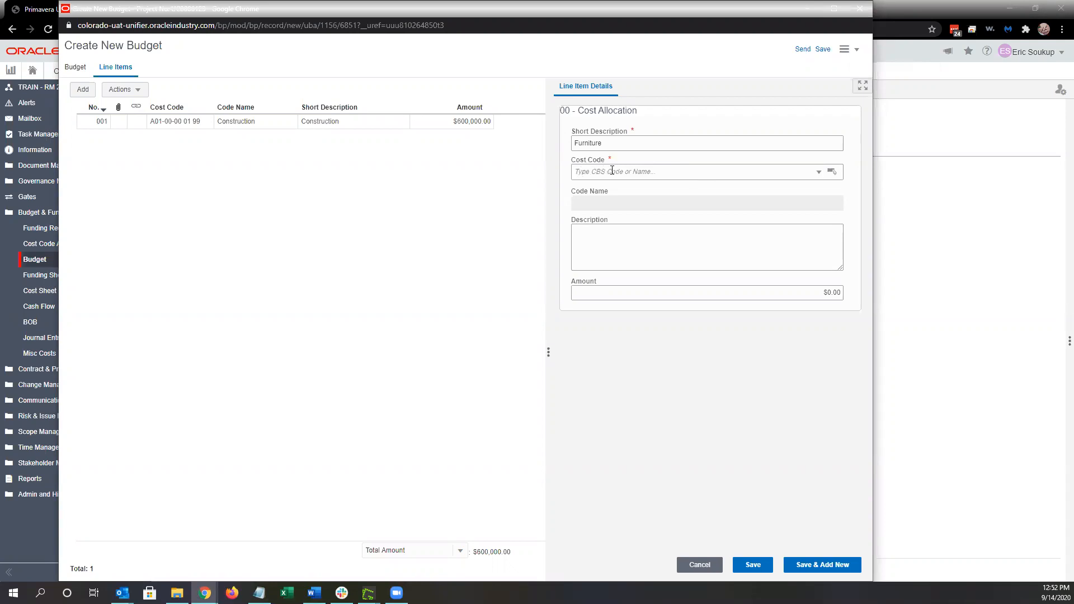
left_click(832, 173)
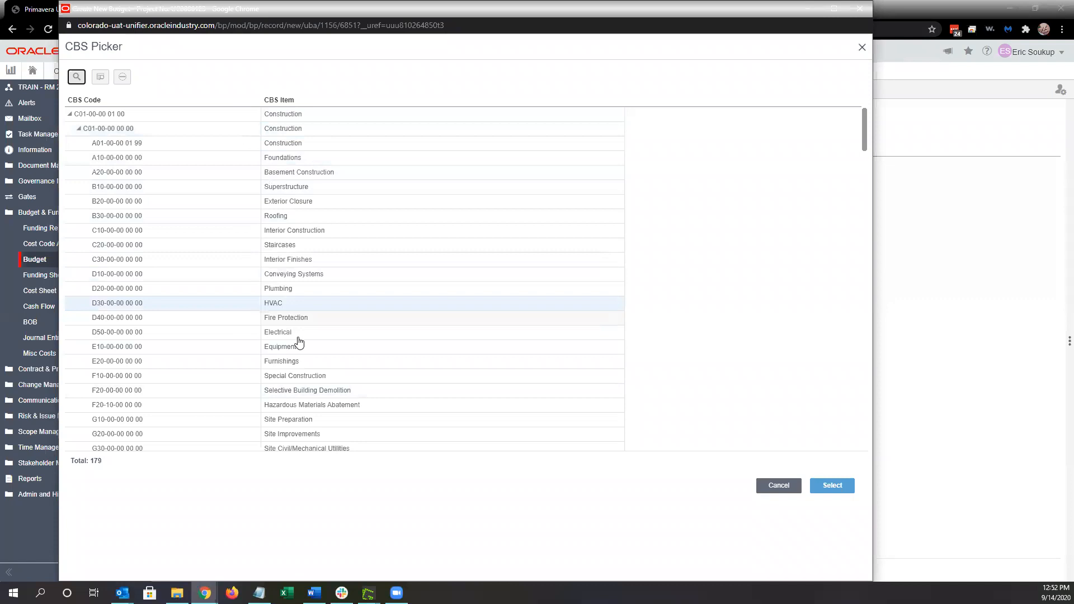
scroll(350, 206, "down", 1)
scroll(350, 212, "down", 5)
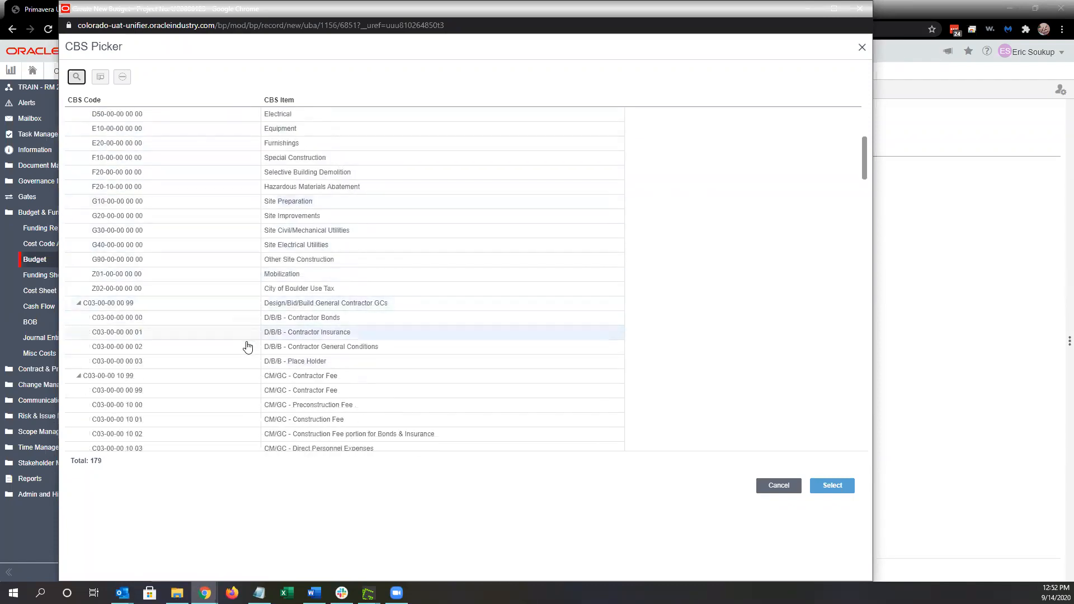
scroll(245, 348, "down", 2)
scroll(242, 341, "up", 4)
scroll(250, 315, "up", 5)
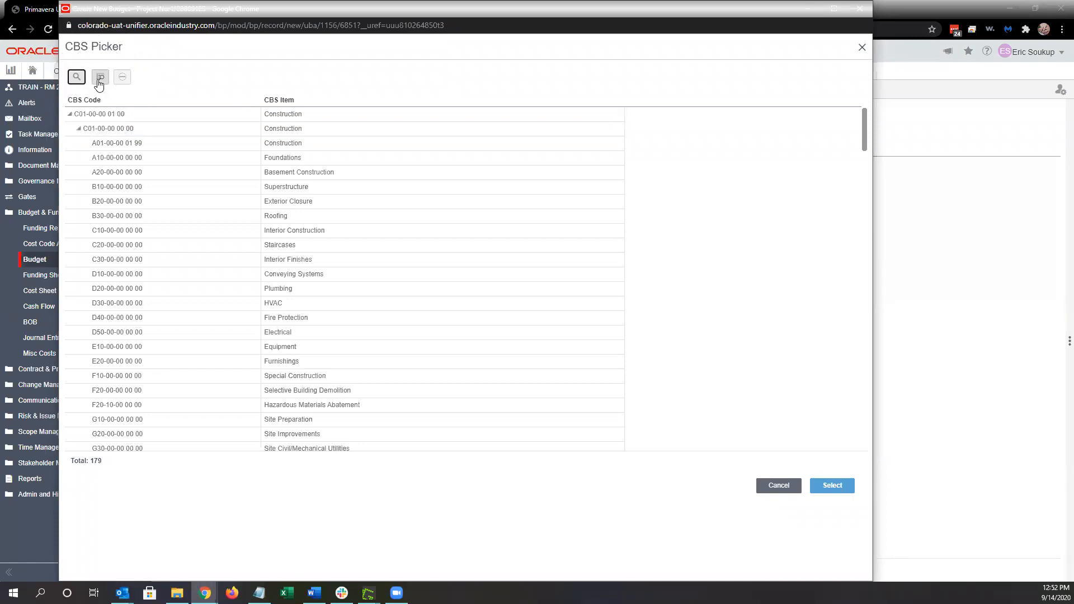
left_click(101, 83)
left_click(269, 113)
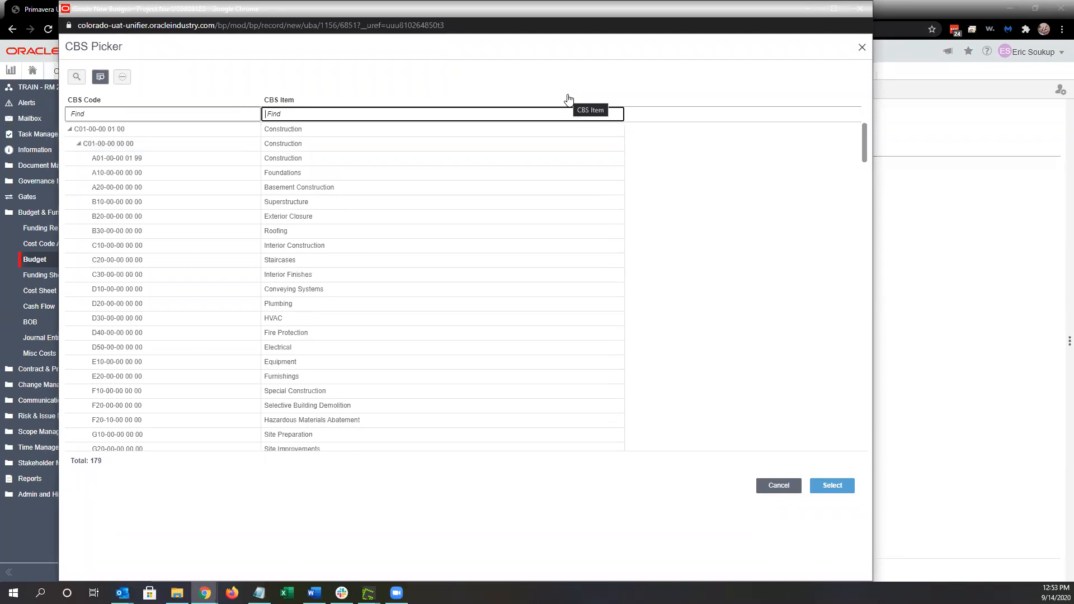
type("furn")
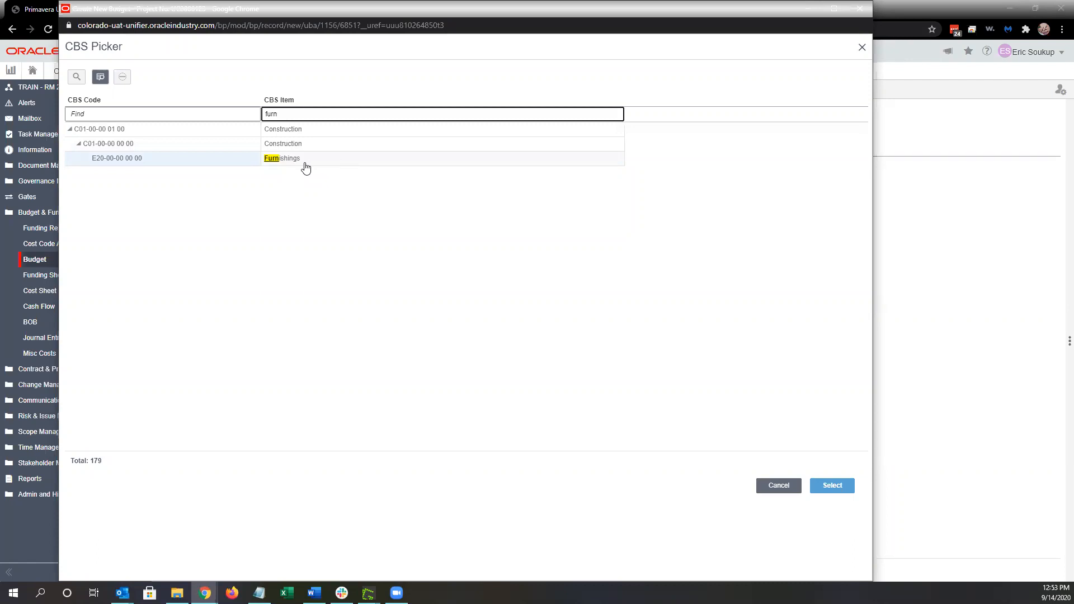
left_click(306, 164)
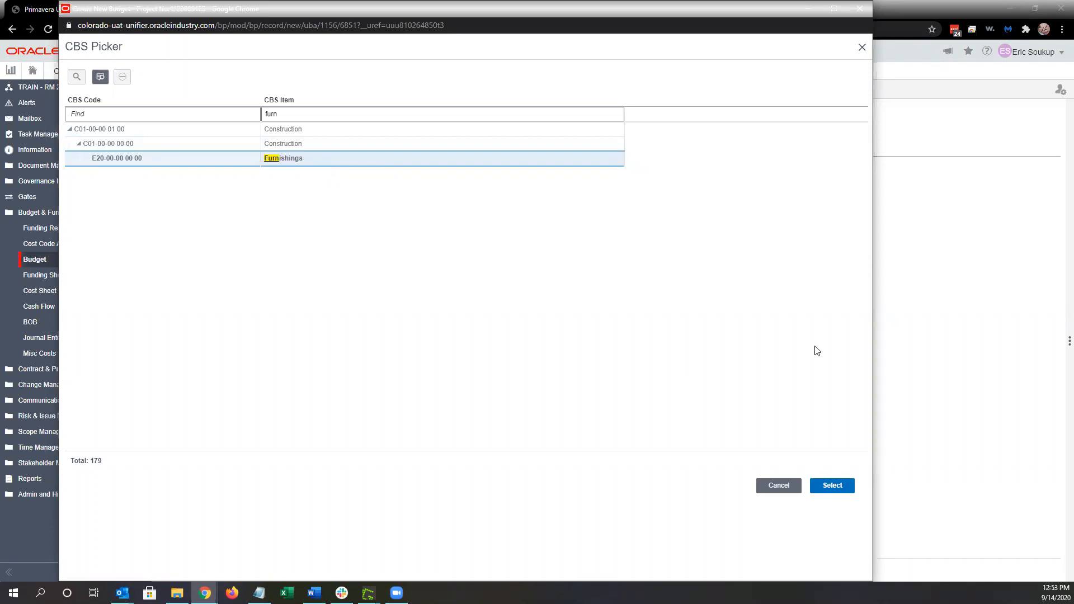
left_click(833, 492)
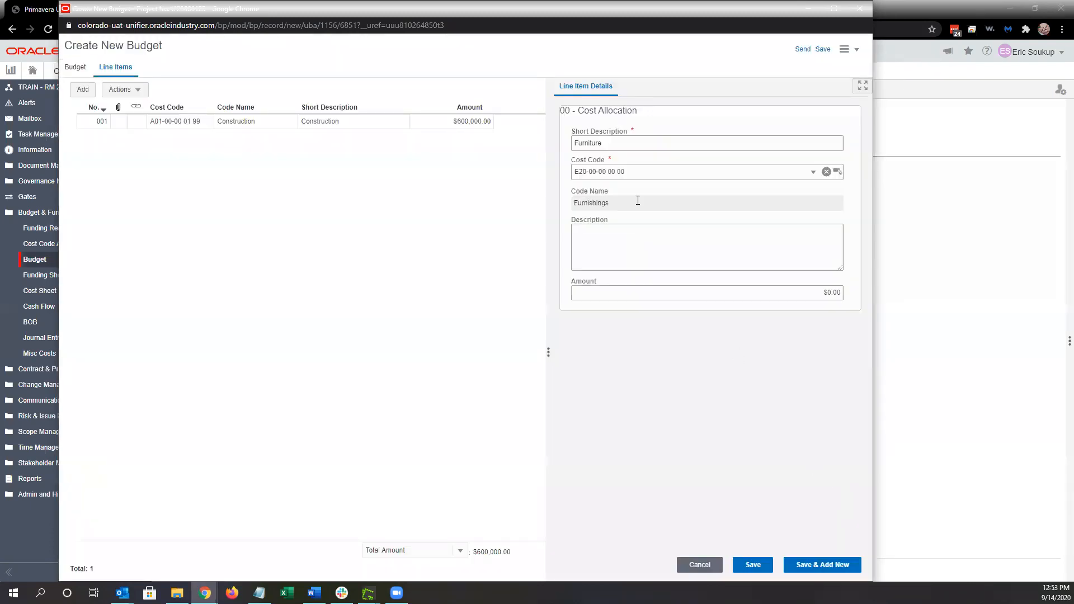
Set the Furniture line item's amount to 20000 and save the line item
left_click(839, 293)
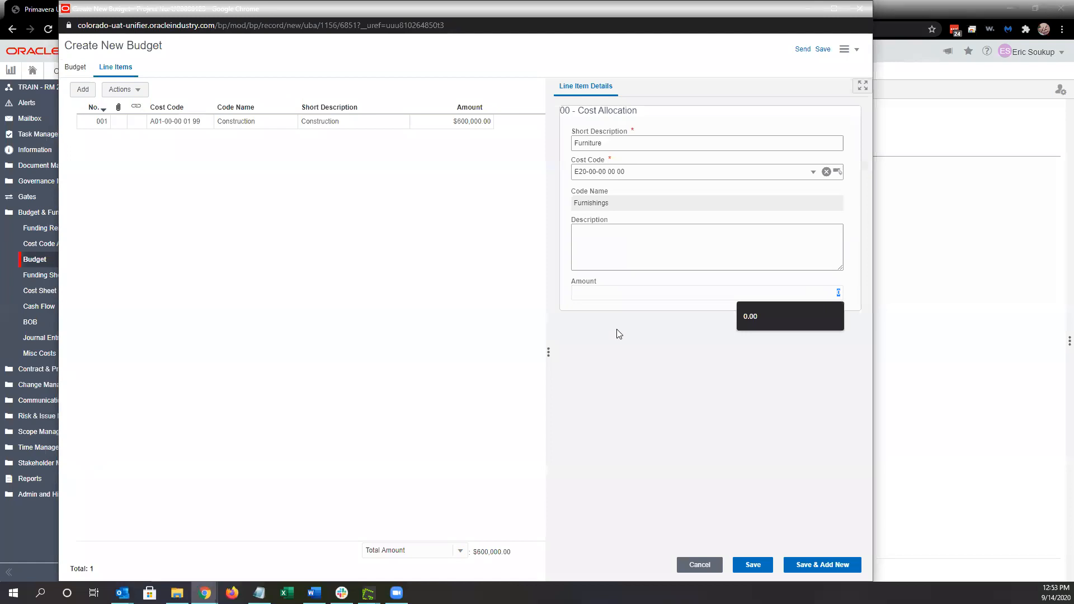
key("alt+Tab")
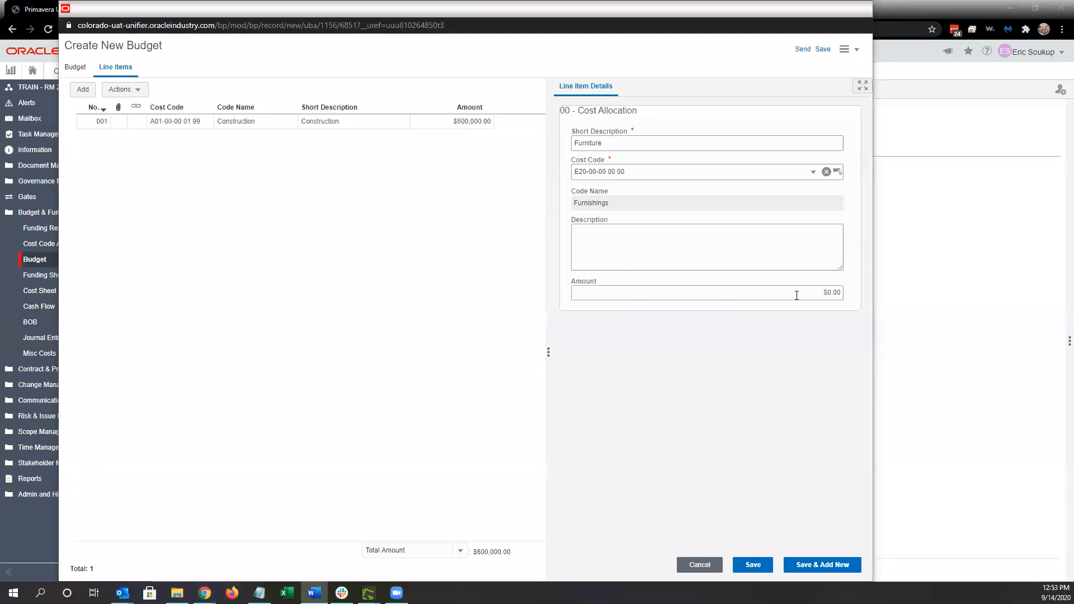
key("alt+Tab")
left_click(836, 292)
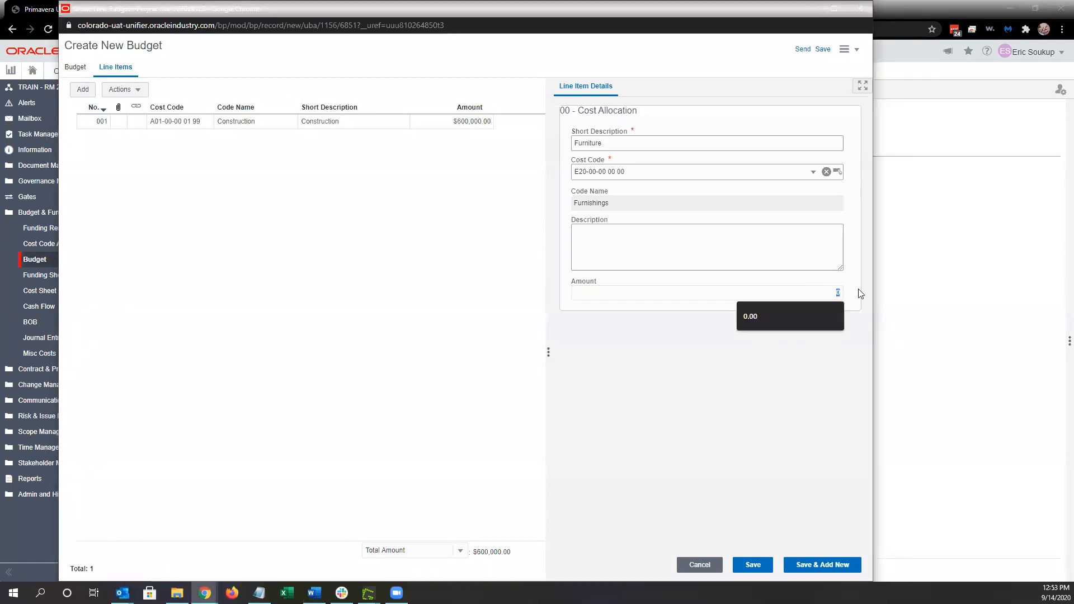
type("20000")
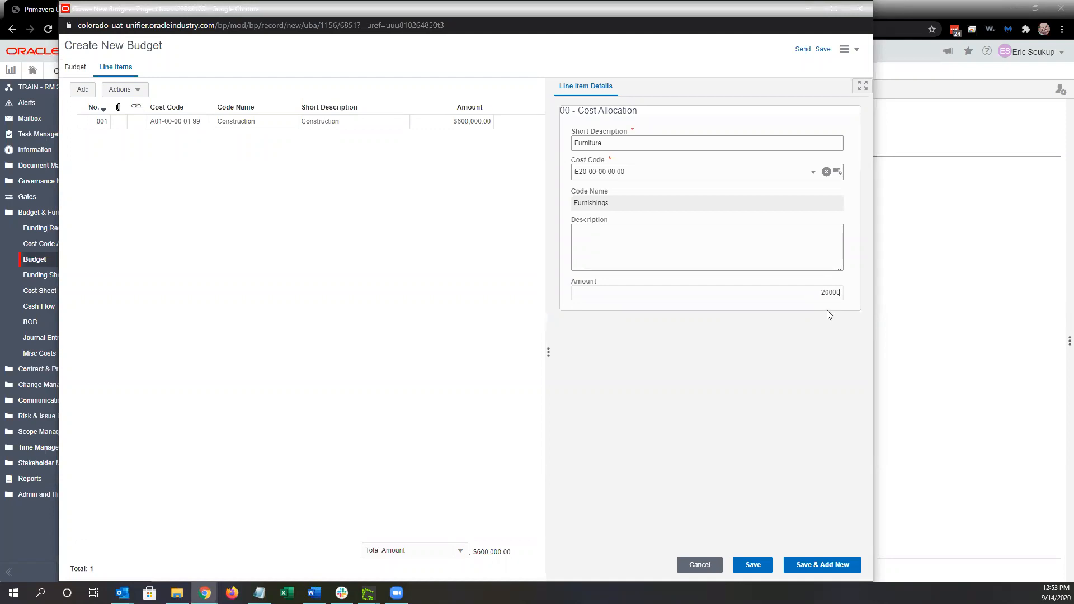
left_click(812, 312)
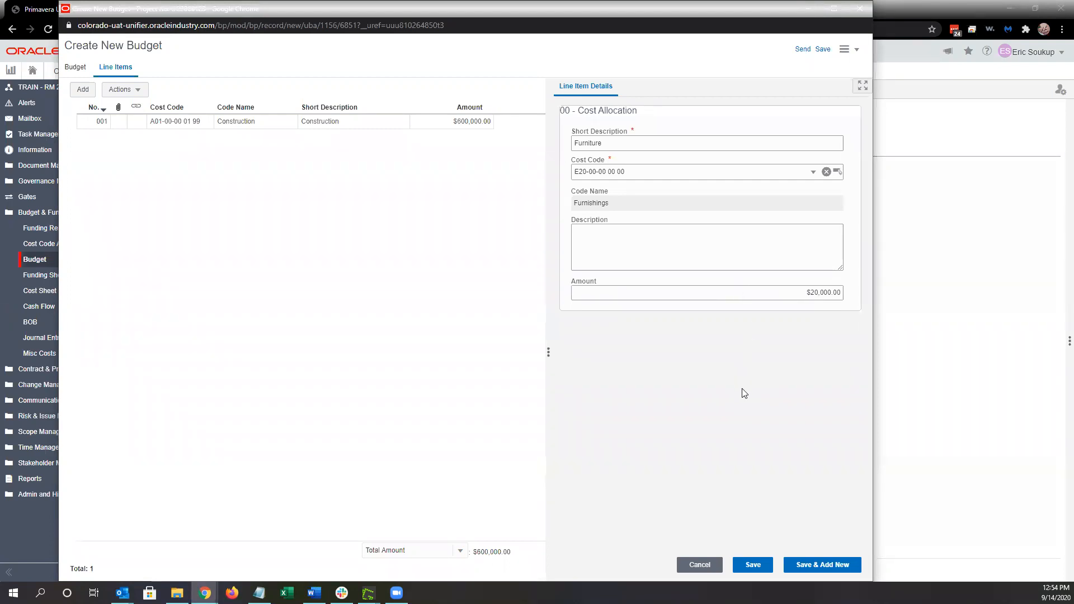
left_click(753, 566)
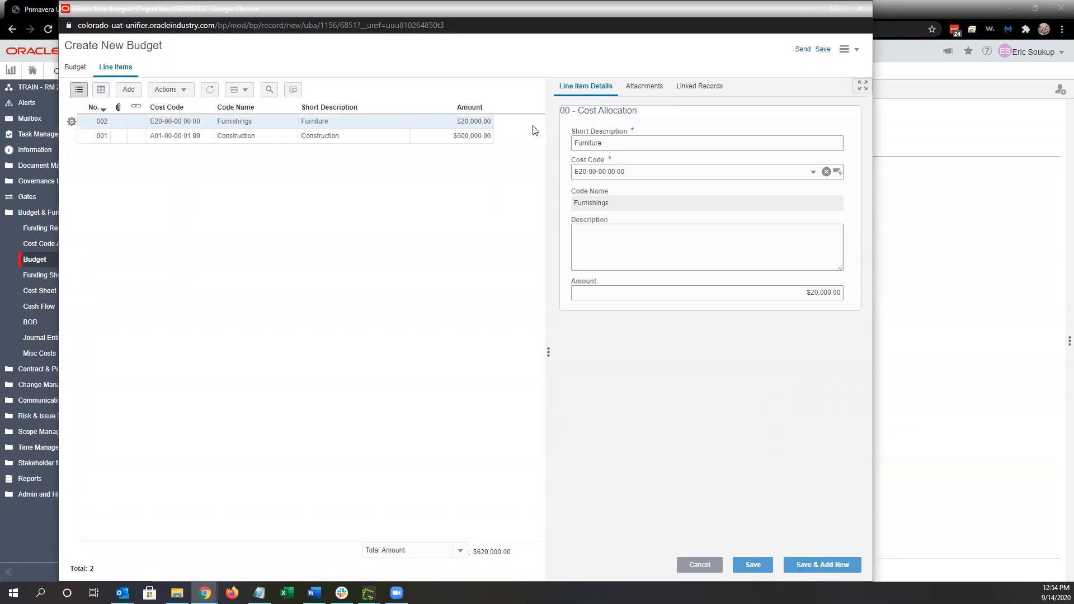
Widen the line item list beside the details pane and switch the line items to grid view
left_click_drag(551, 160, 612, 160)
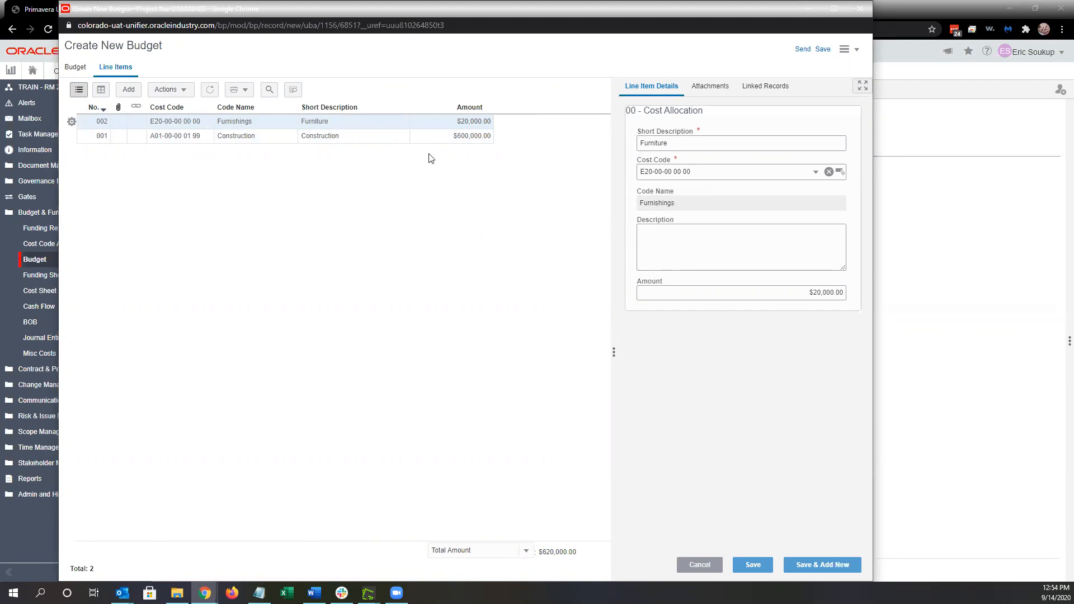
left_click(79, 97)
left_click(101, 90)
left_click(103, 92)
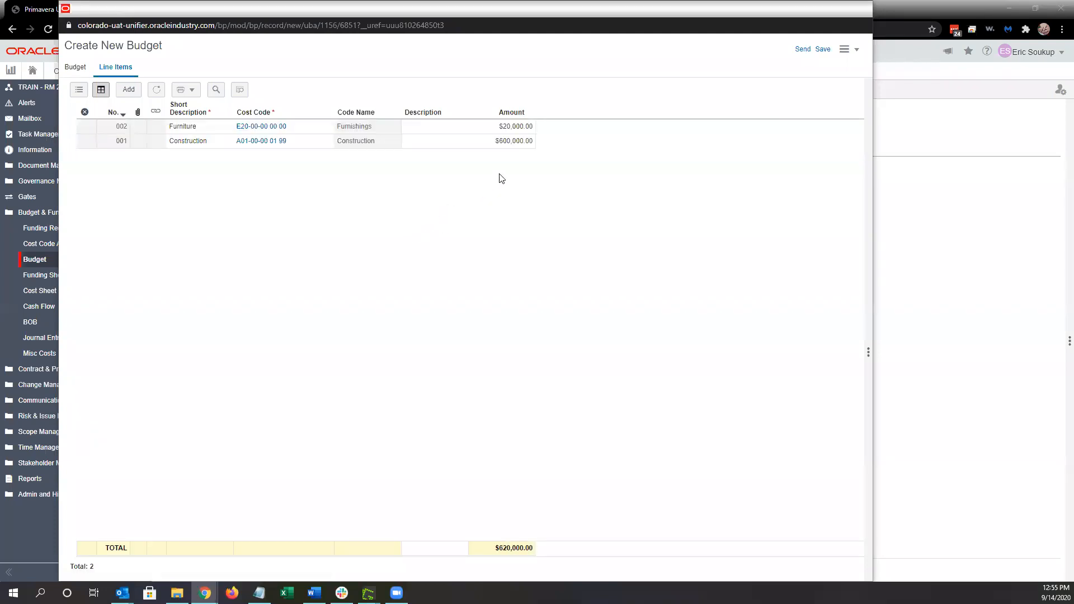
Open the Amount cells of the Construction and Furniture rows for inline editing in the grid
left_click(502, 142)
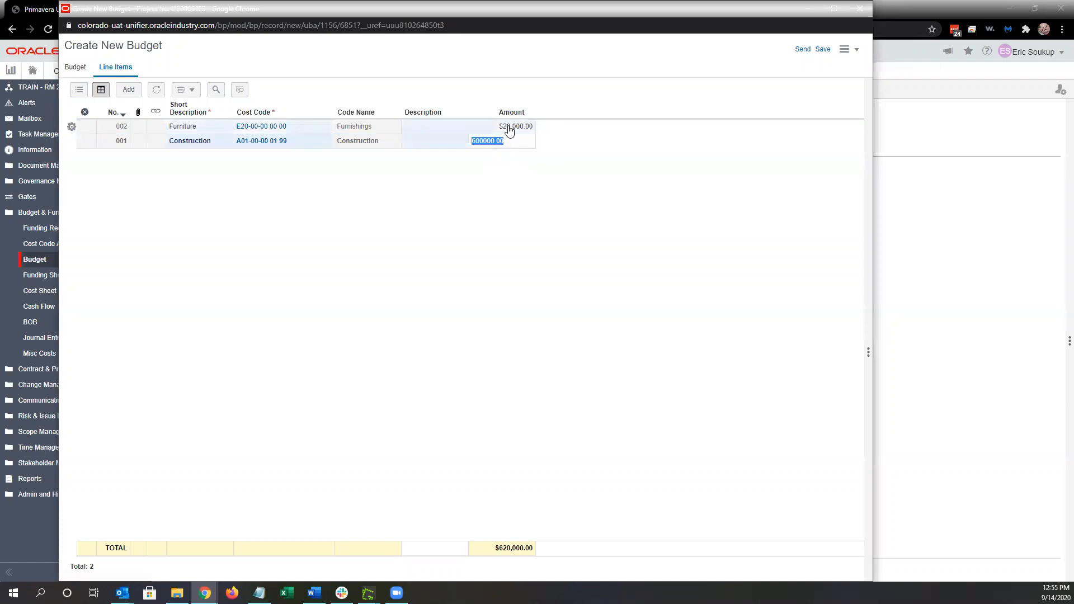
left_click(504, 126)
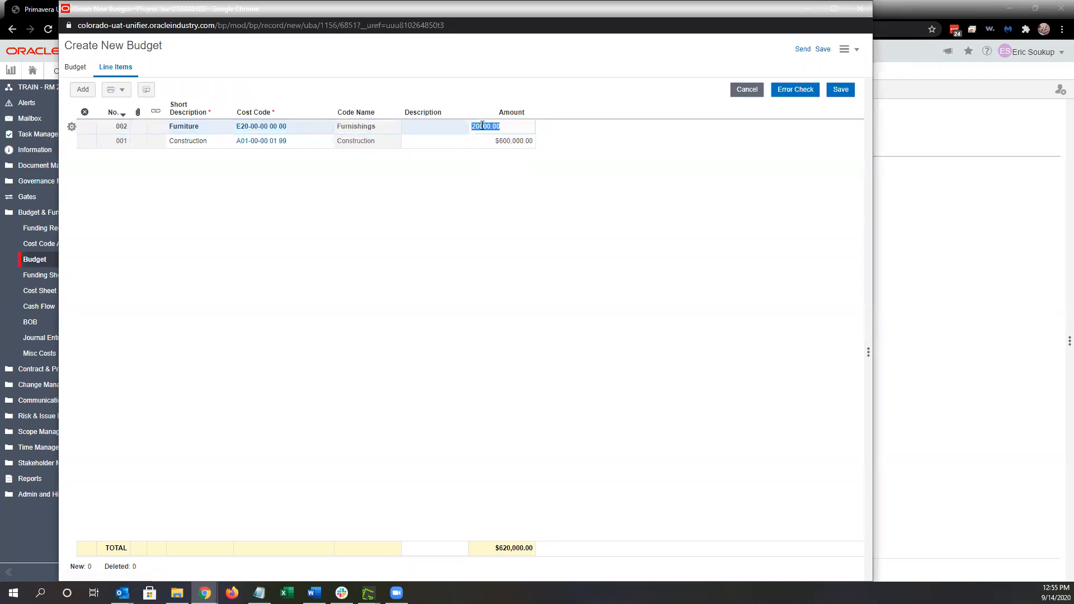
left_click(514, 142)
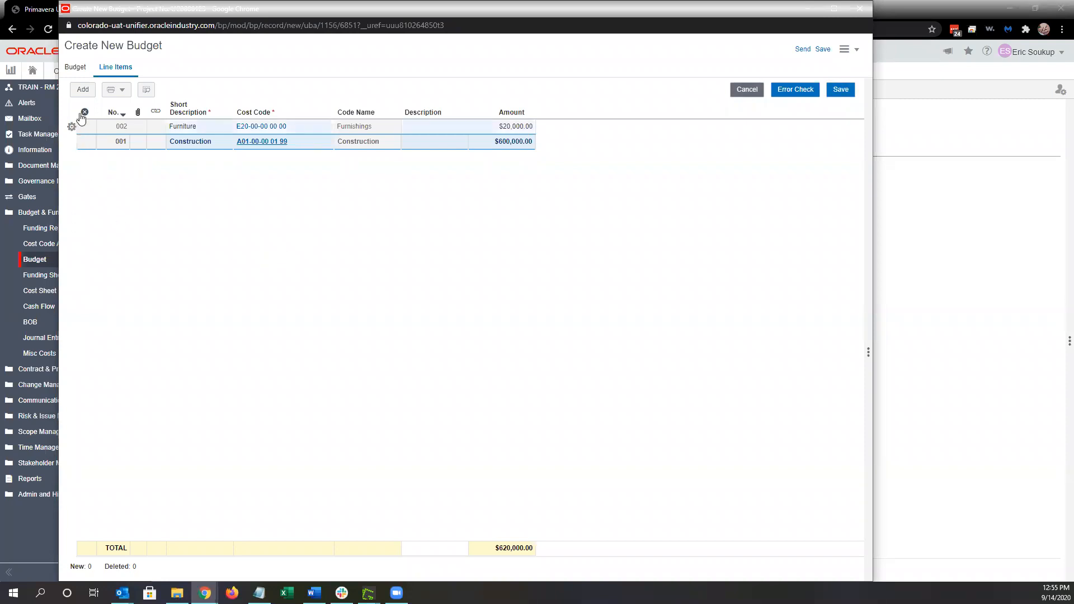
Add four blank line item rows to the budget grid
left_click(86, 91)
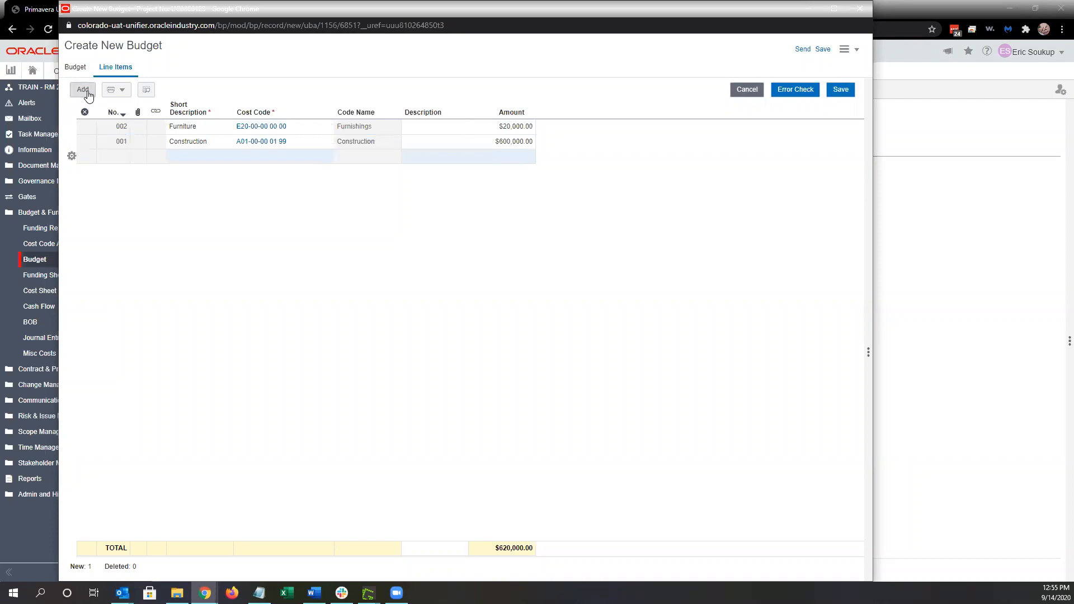
left_click(87, 92)
left_click(87, 93)
left_click(86, 93)
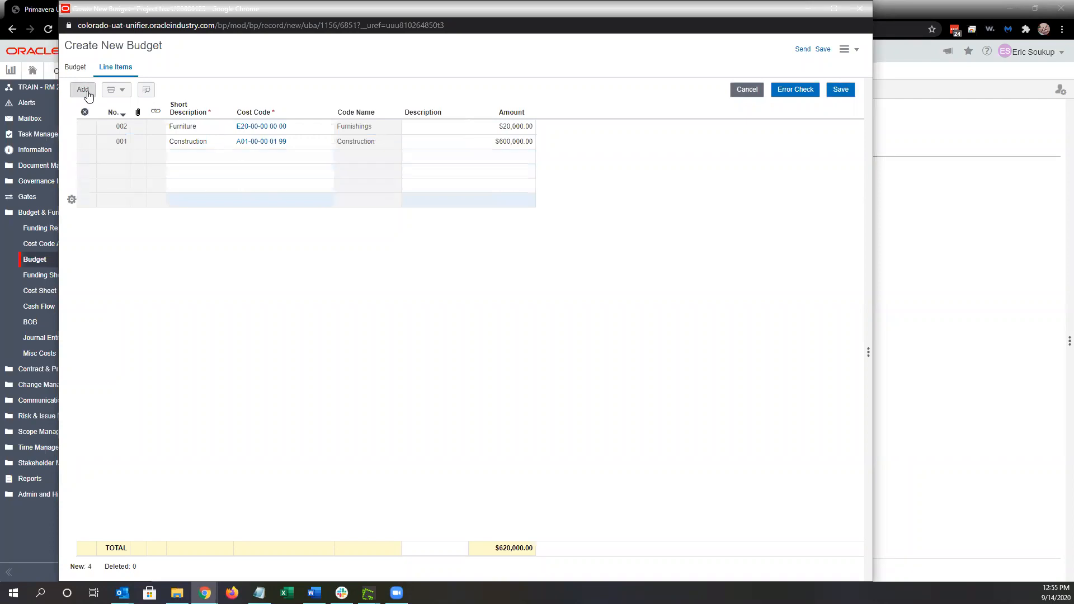
Examine the required fields of the new blank rows and consult the line item table in the Word document
left_click(198, 156)
left_click(190, 172)
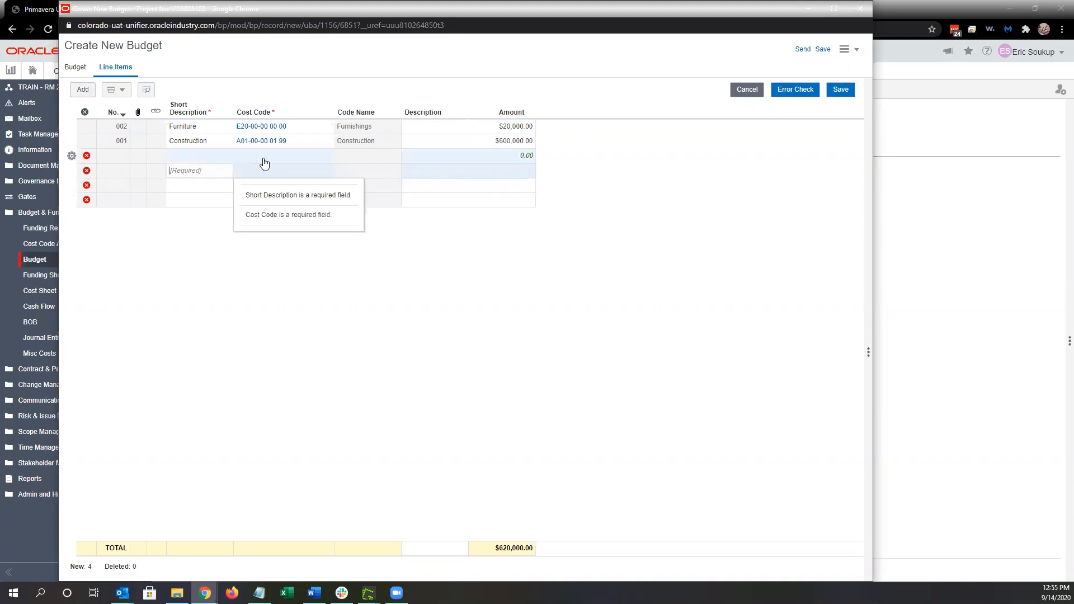
left_click(84, 156)
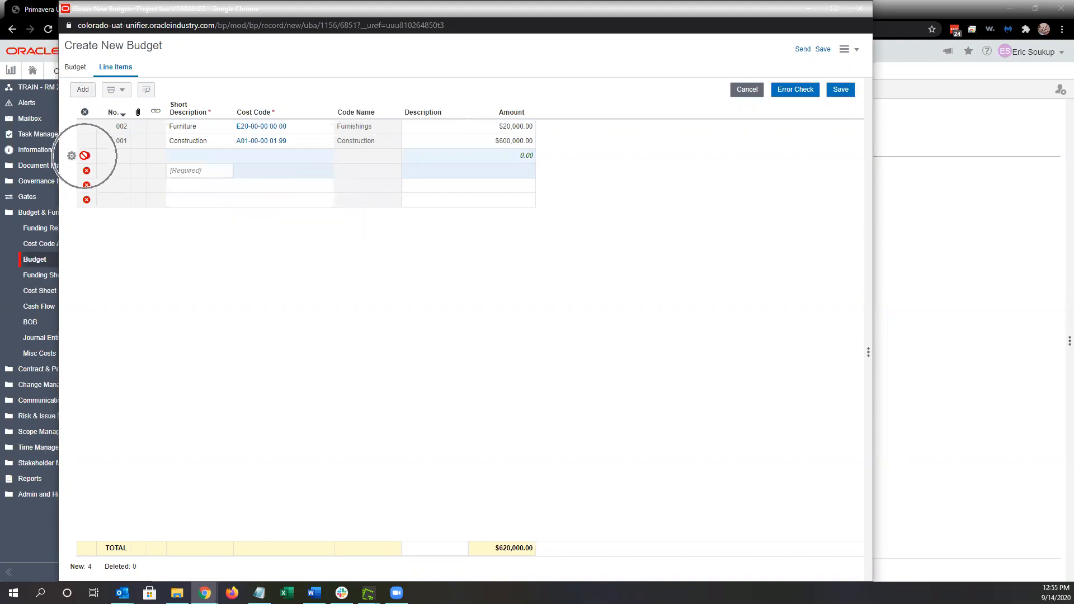
left_click(182, 159)
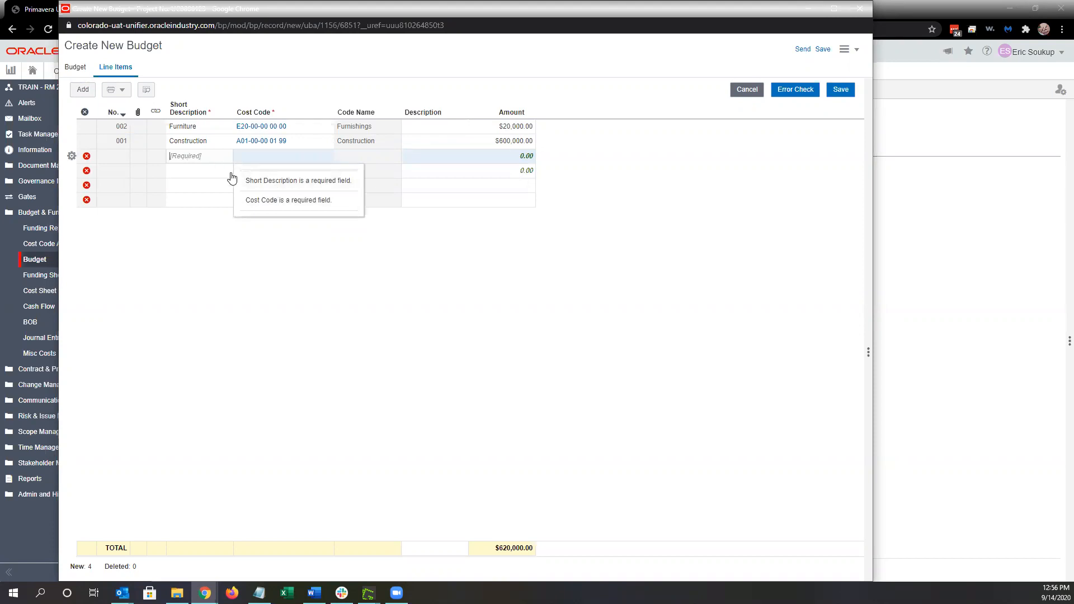
left_click(194, 157)
key("alt+Tab")
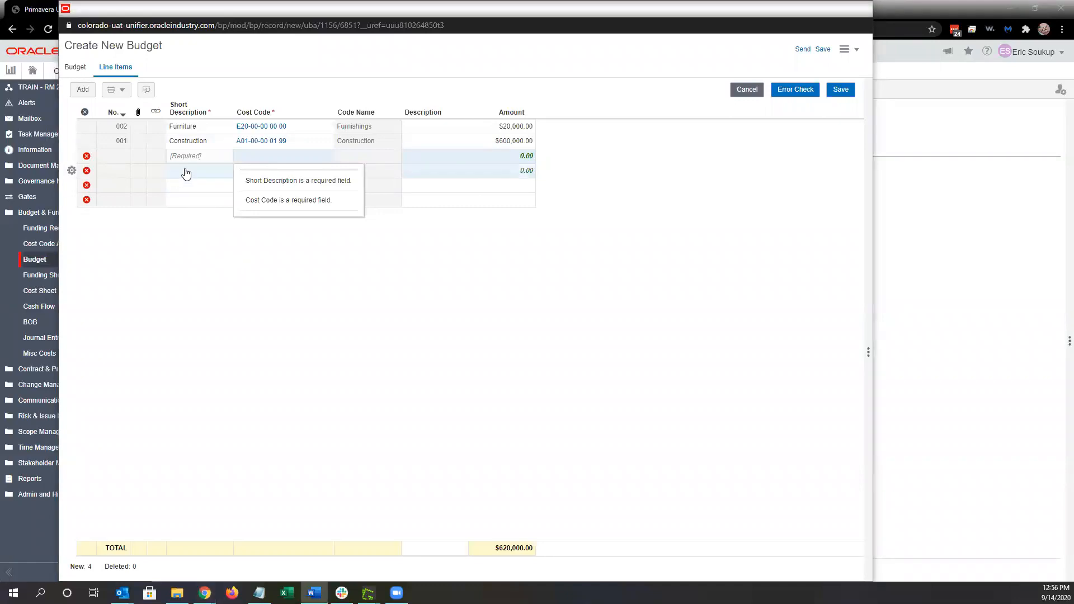
Remove three of the four blank line item rows from the grid
left_click(72, 171)
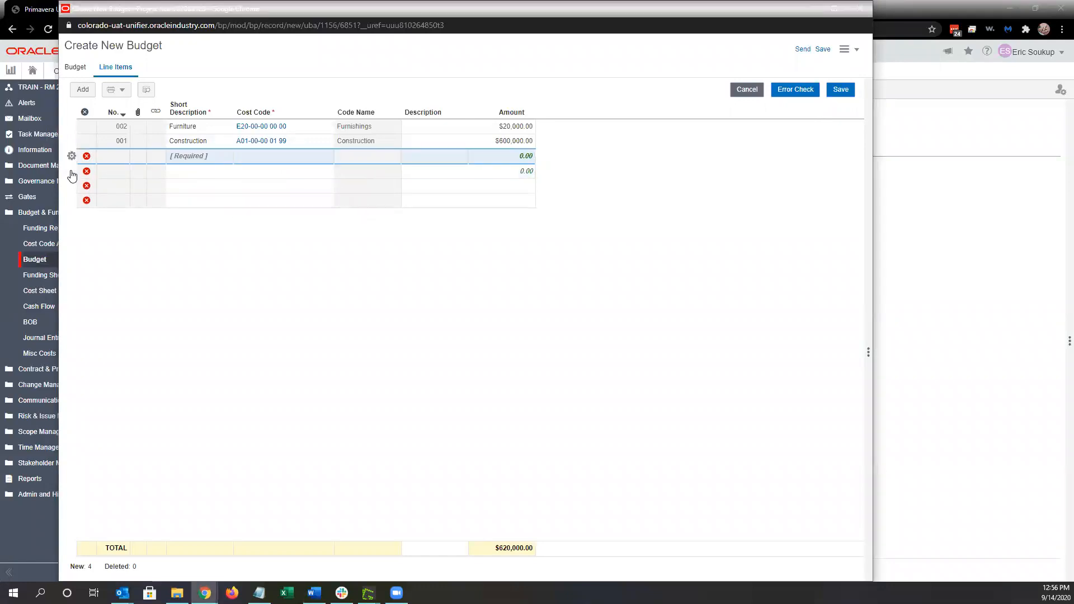
left_click(71, 185)
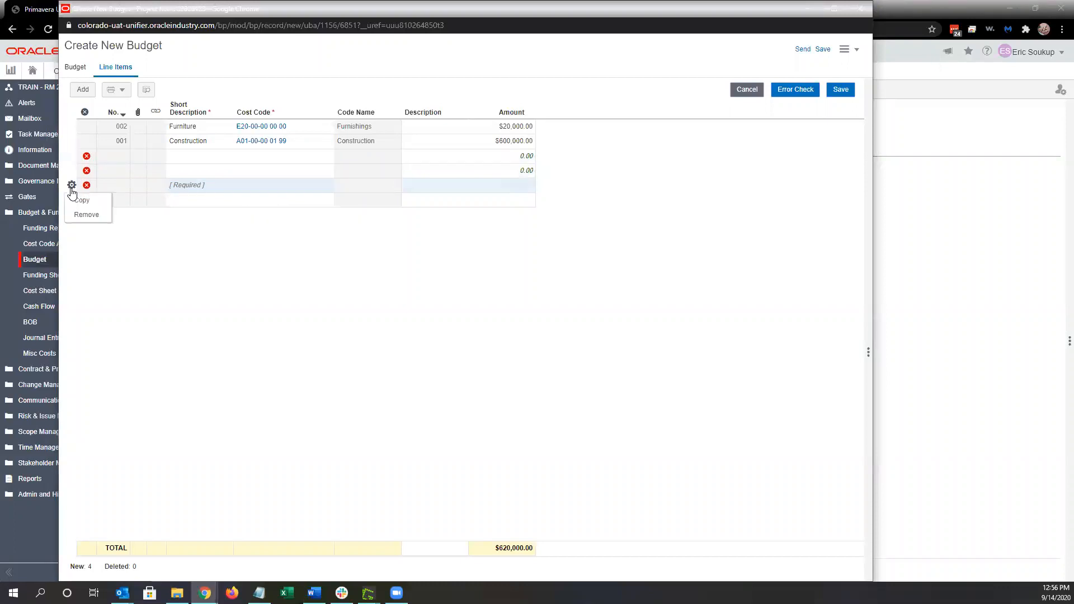
left_click(88, 218)
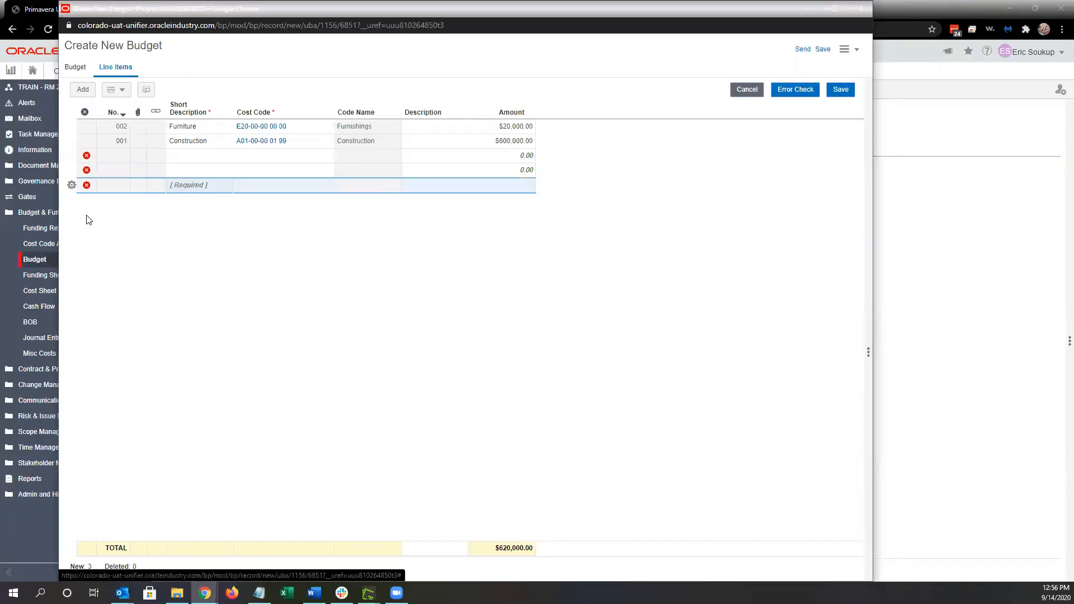
left_click(72, 185)
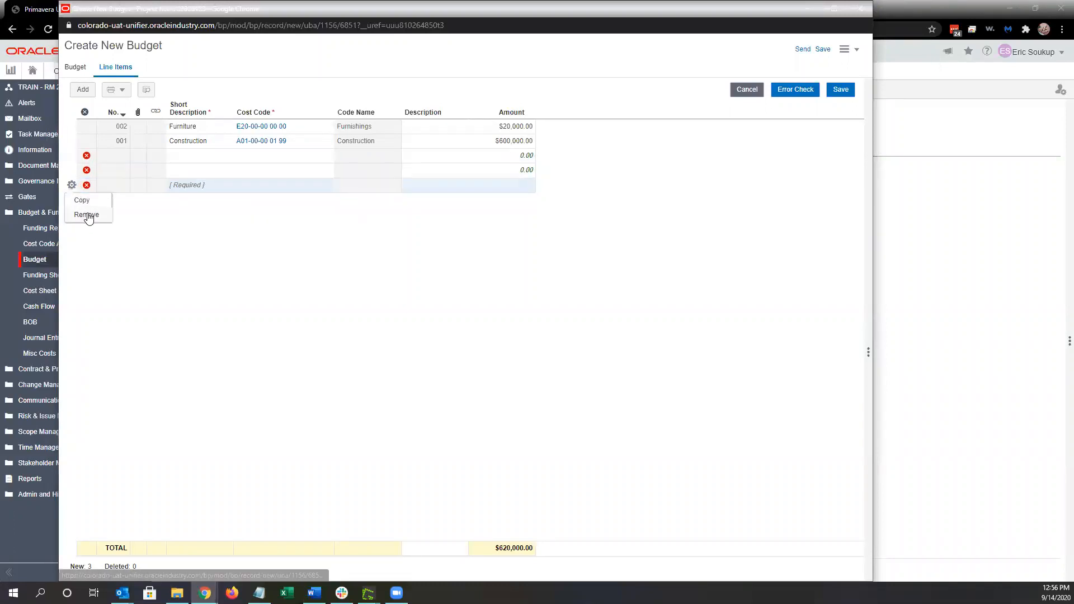
left_click(88, 216)
left_click(72, 170)
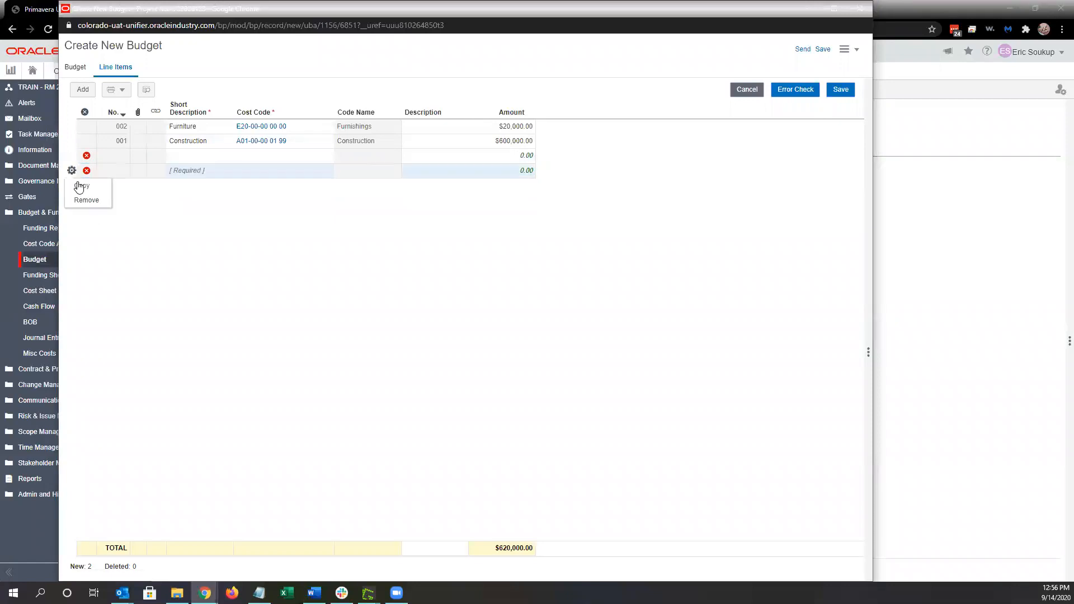
left_click(87, 200)
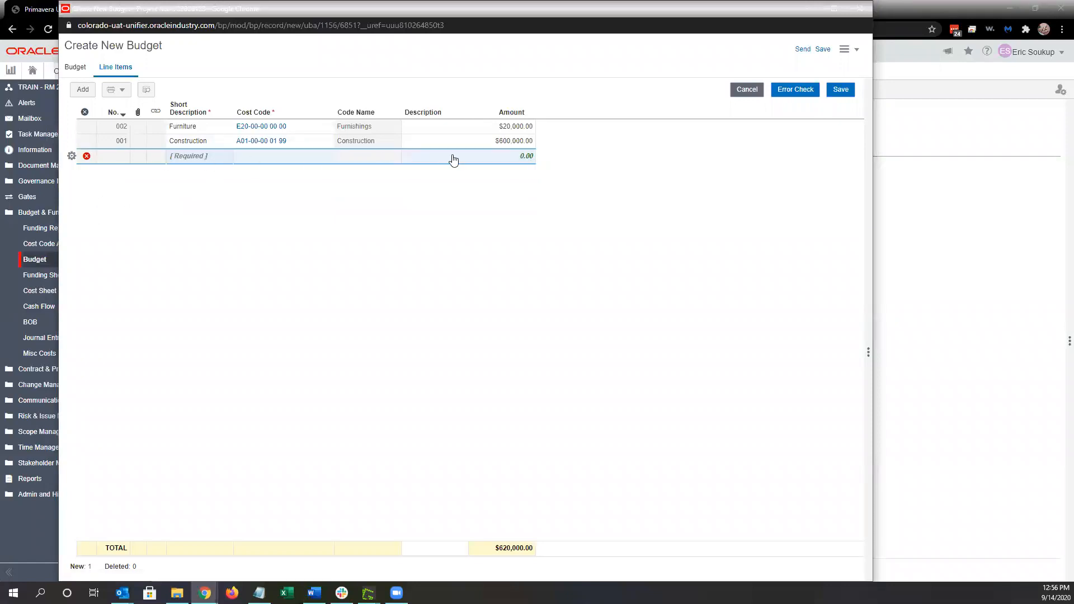
Enter "Projects Labor" as the short description of the remaining blank line item row
left_click(191, 157)
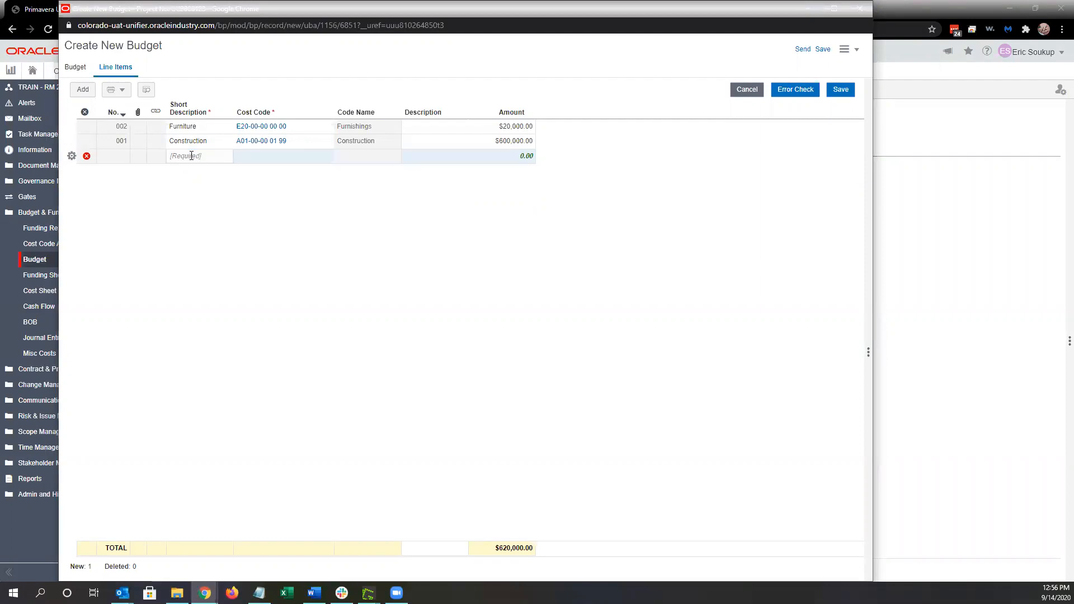
type("Projects Labor")
key("Tab")
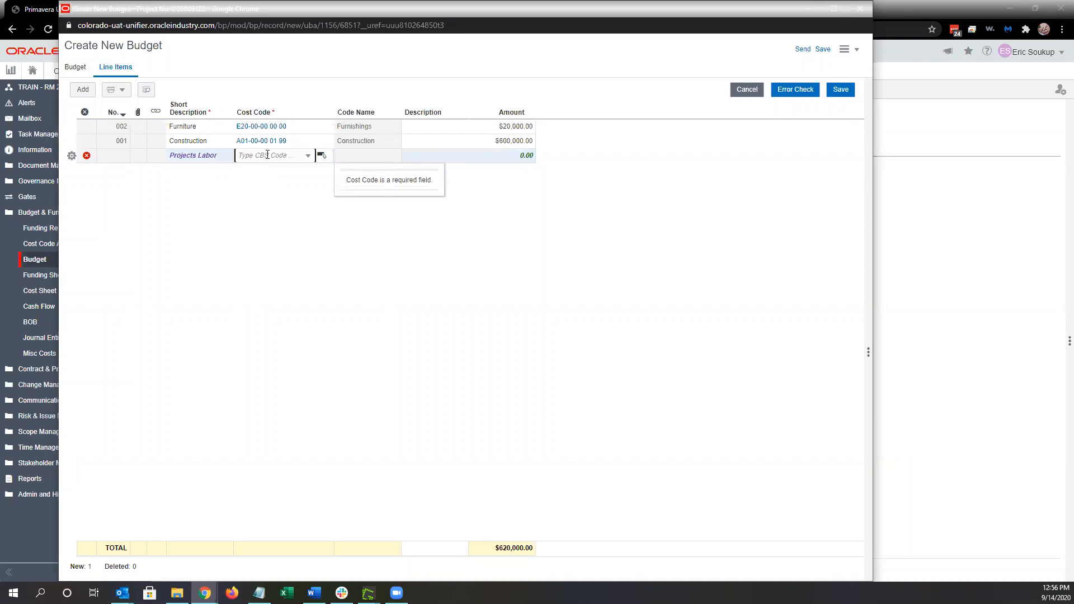
left_click(323, 157)
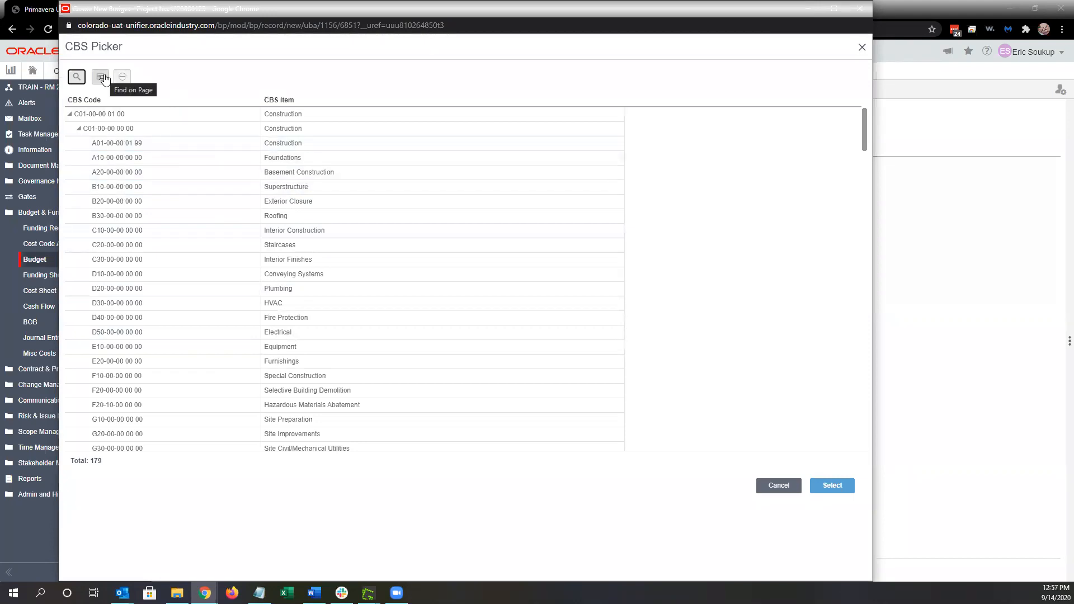
key("ctrl")
key("ctrl")
left_click(101, 78)
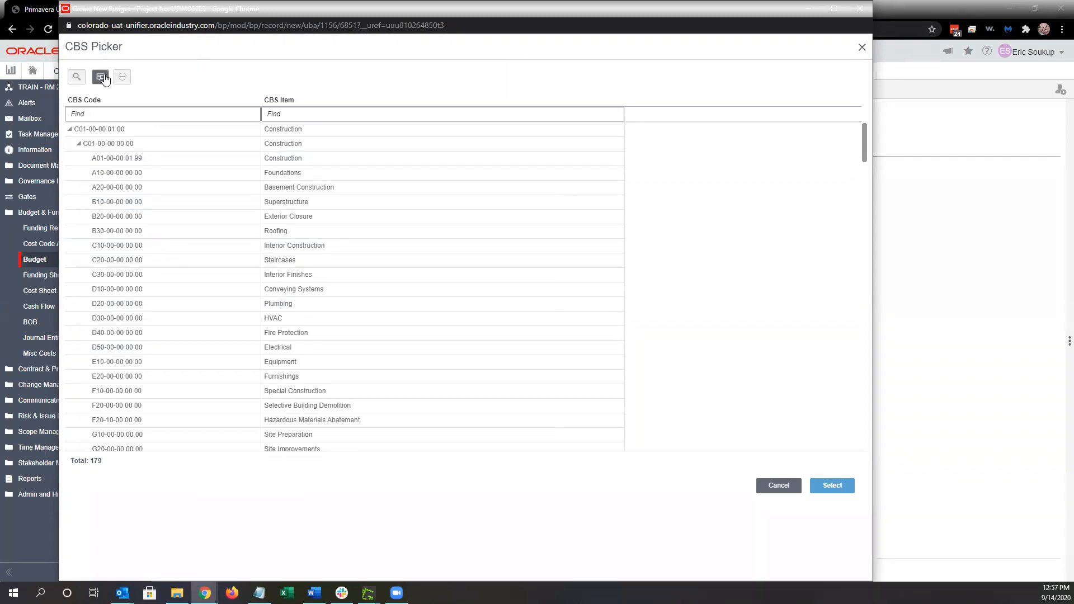
left_click(286, 113)
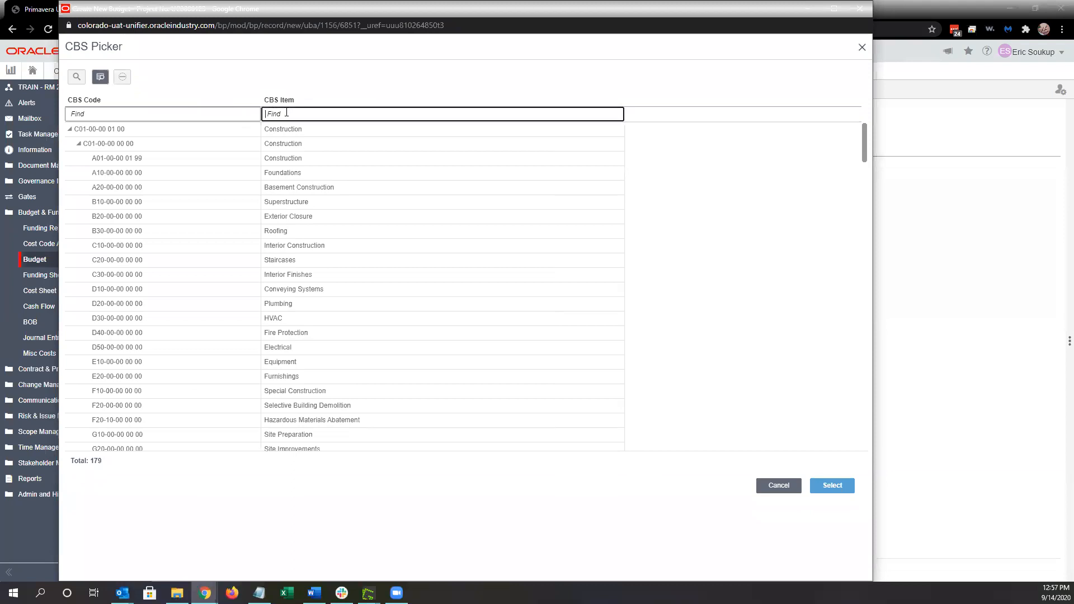
type("project")
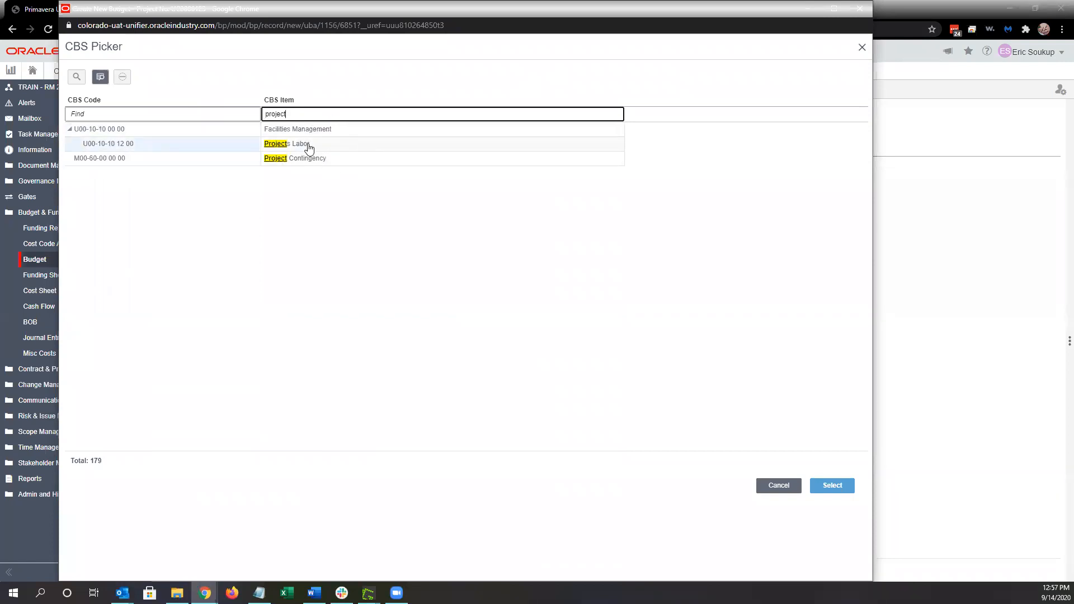
left_click(359, 145)
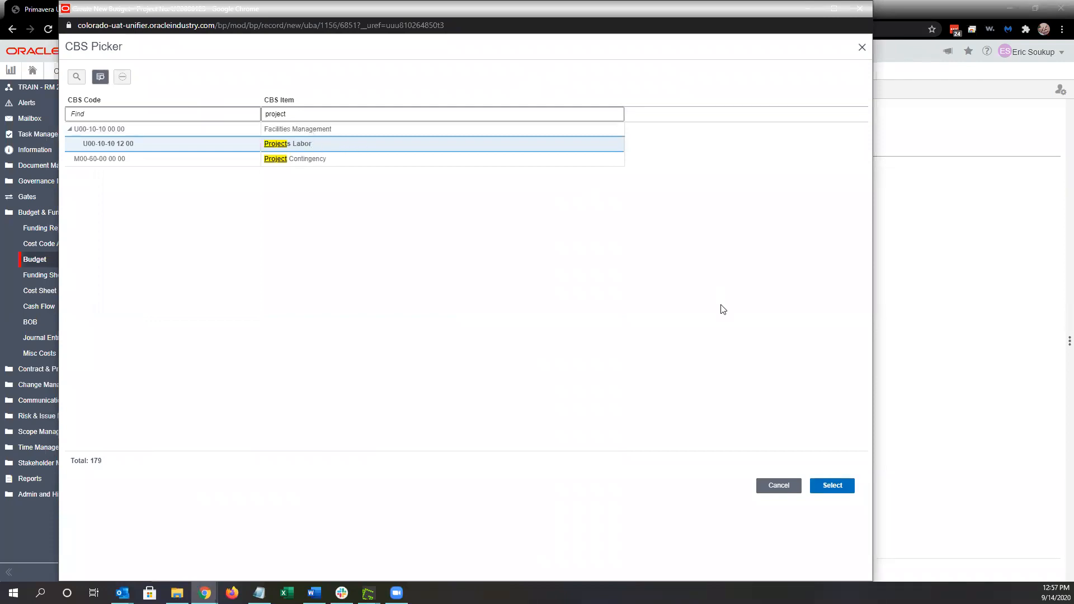
left_click(835, 487)
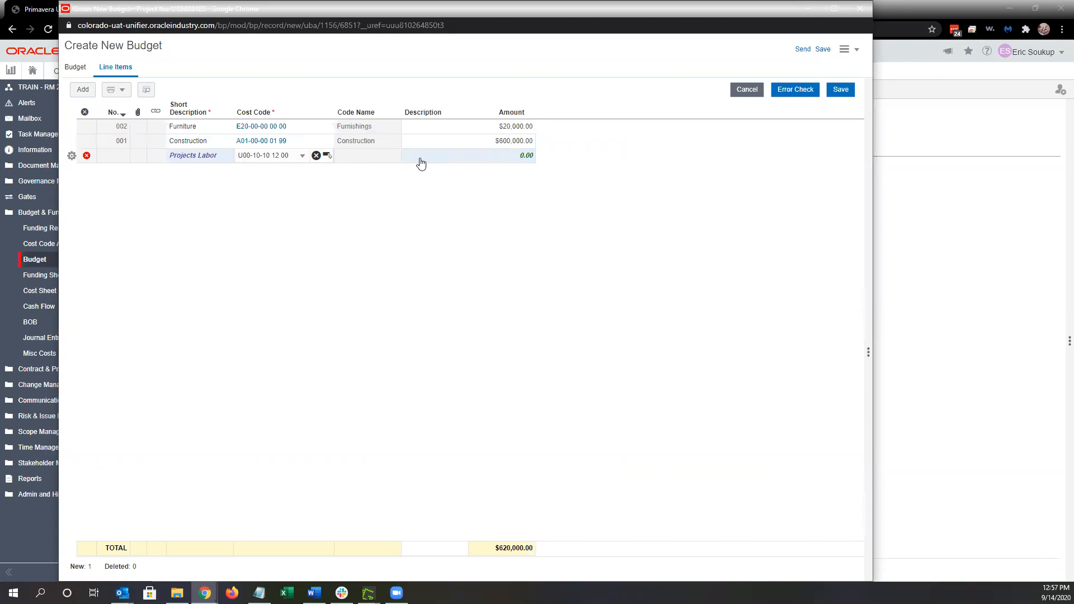
Set the Projects Labor amount to 40,500.00 and save the line item grid
left_click(504, 158)
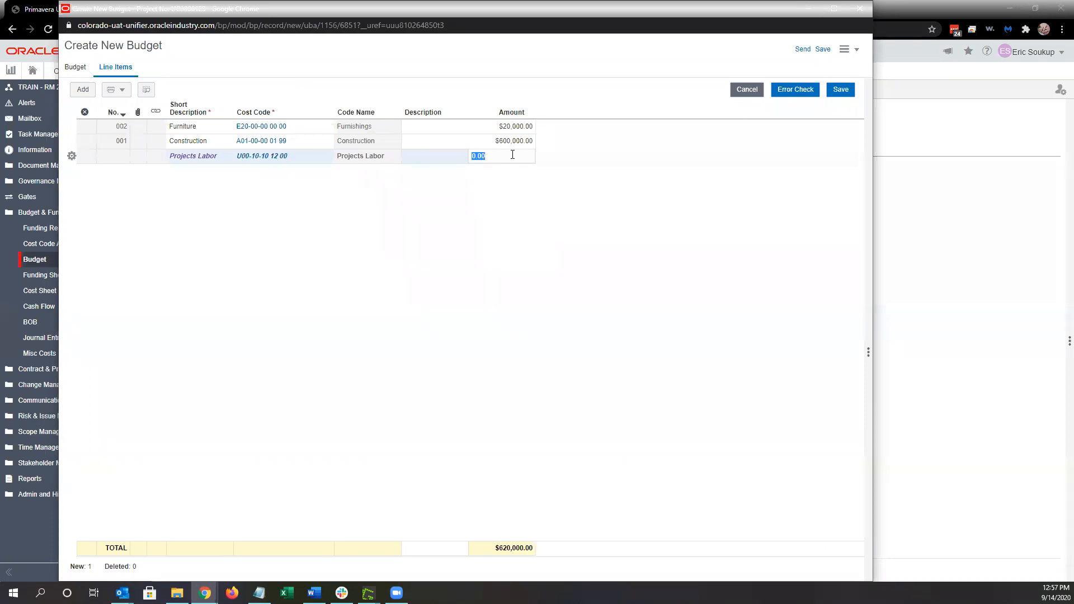
type("4050")
left_click(564, 169)
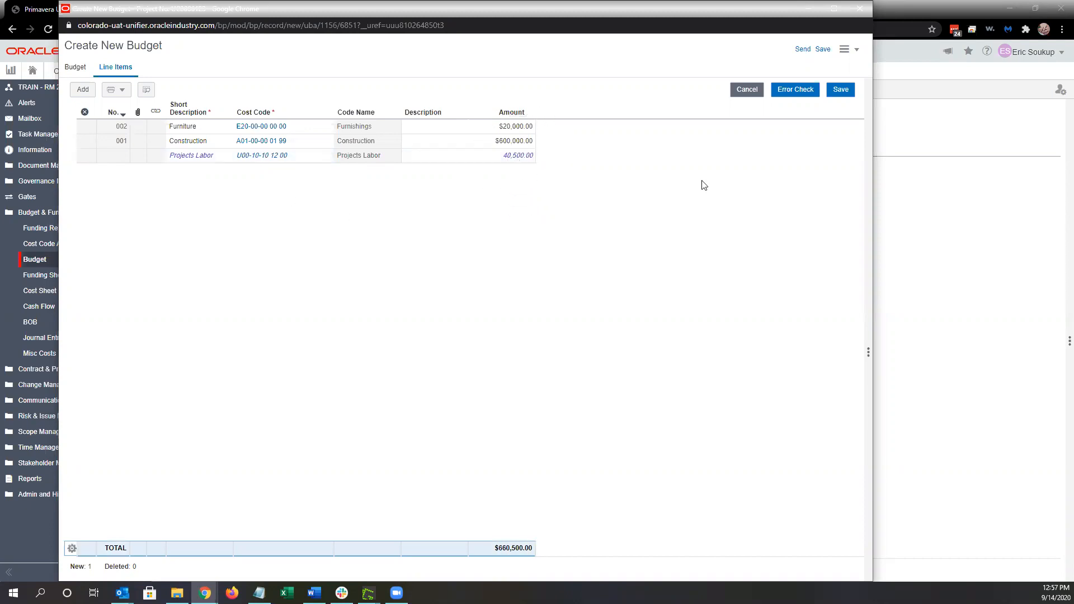
left_click(841, 91)
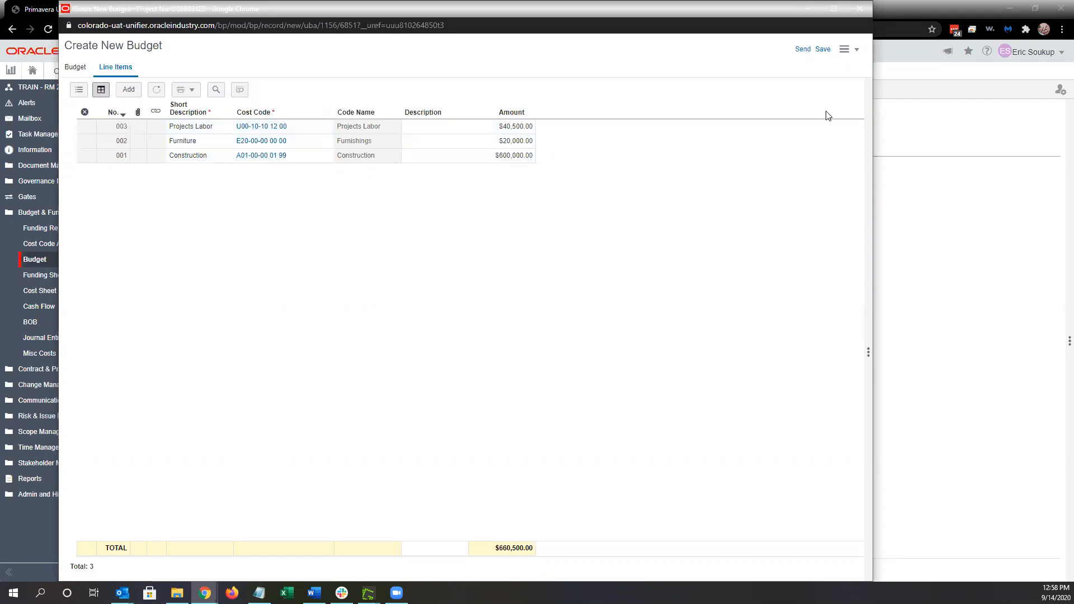
Switch the line items from the editable grid to the list view with details and widen the list area
left_click(76, 86)
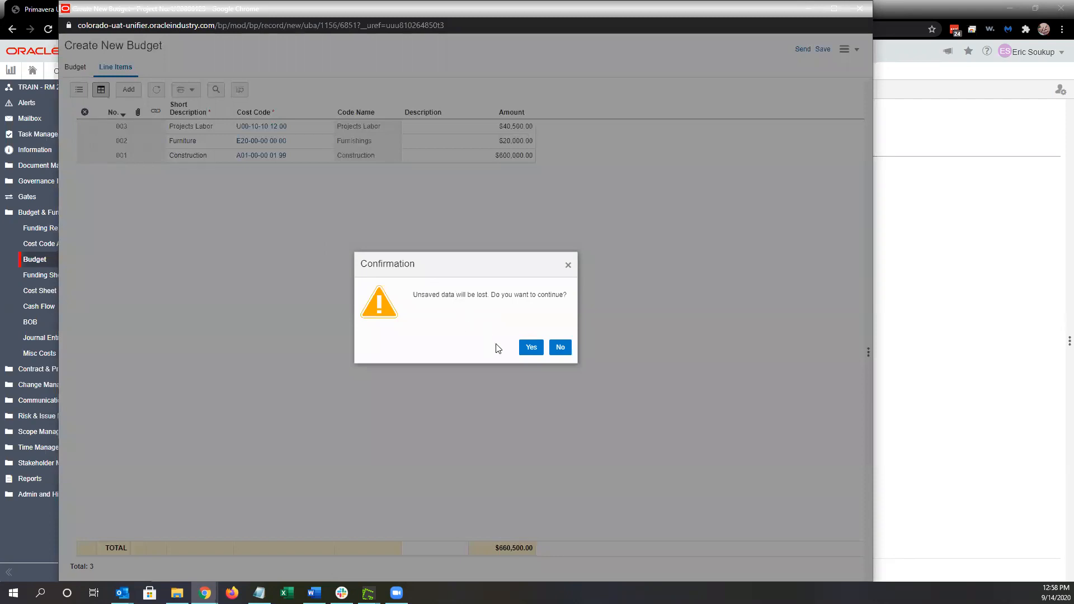
left_click(562, 348)
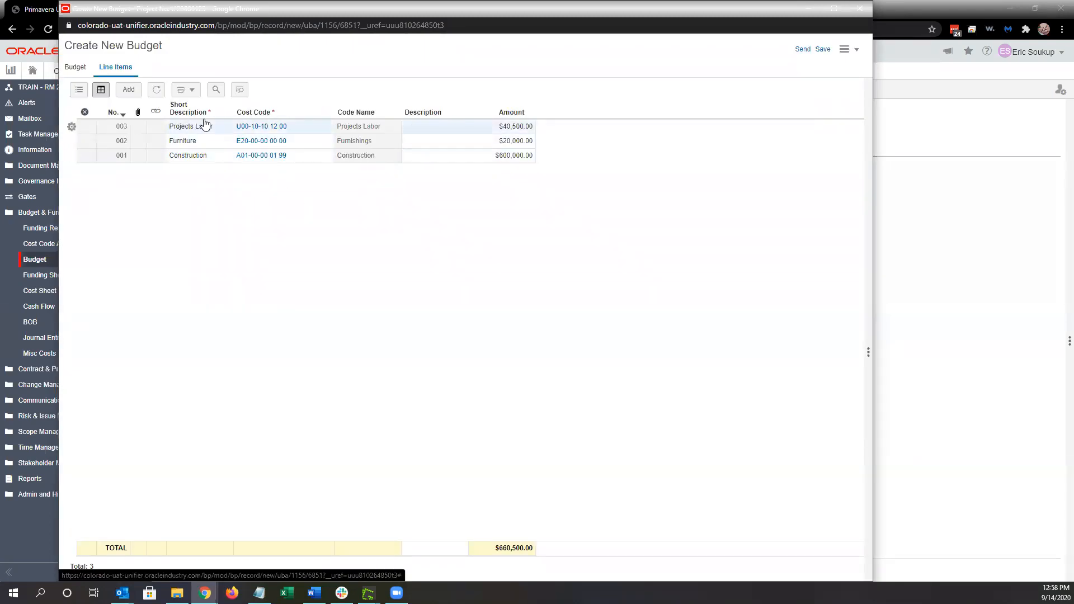
left_click(79, 92)
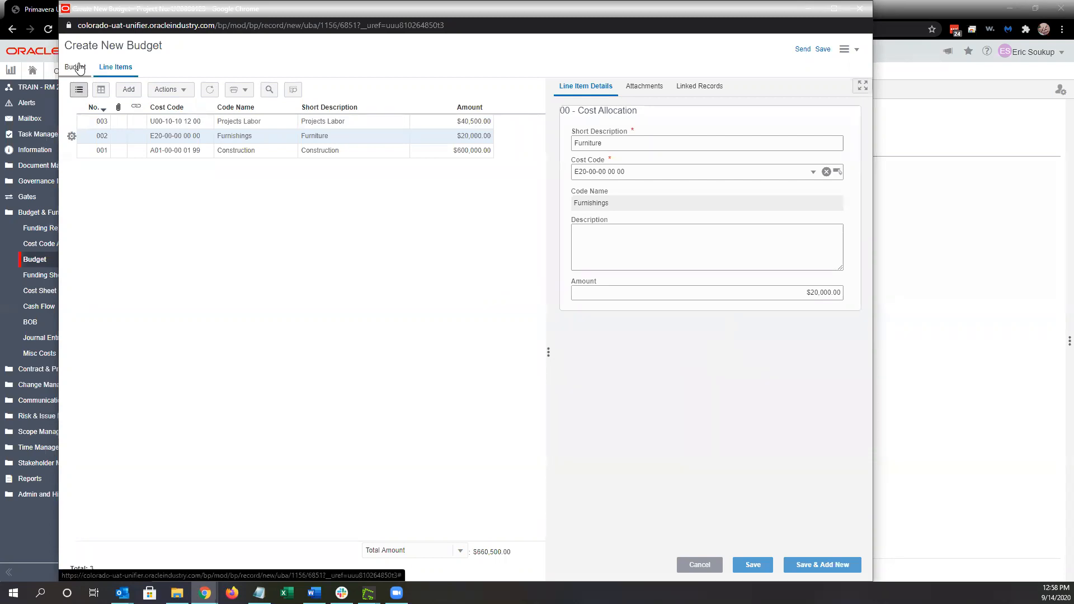
left_click(364, 334)
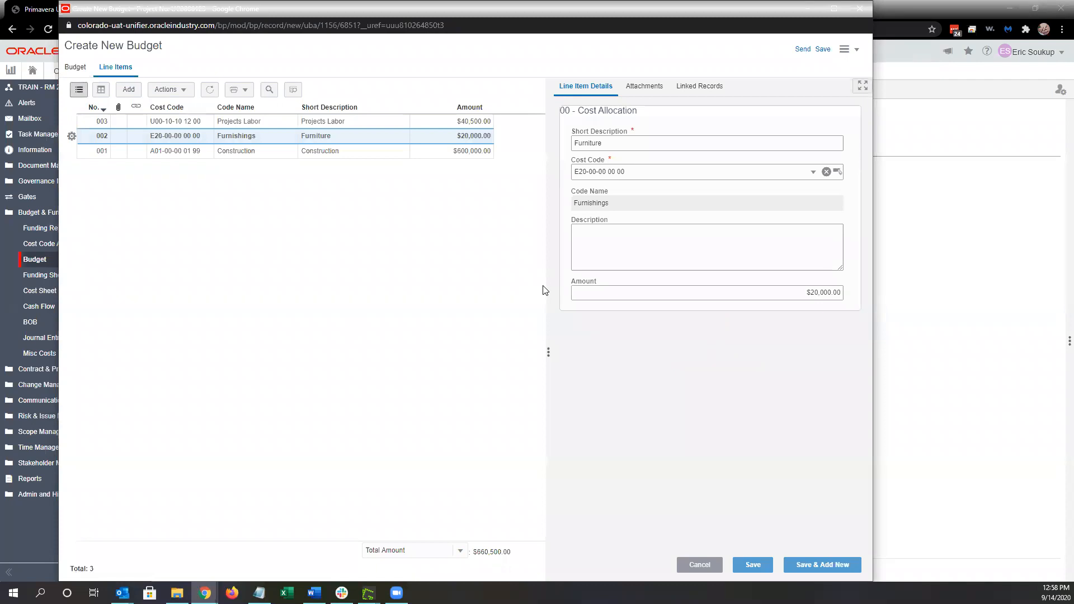
left_click_drag(546, 290, 606, 286)
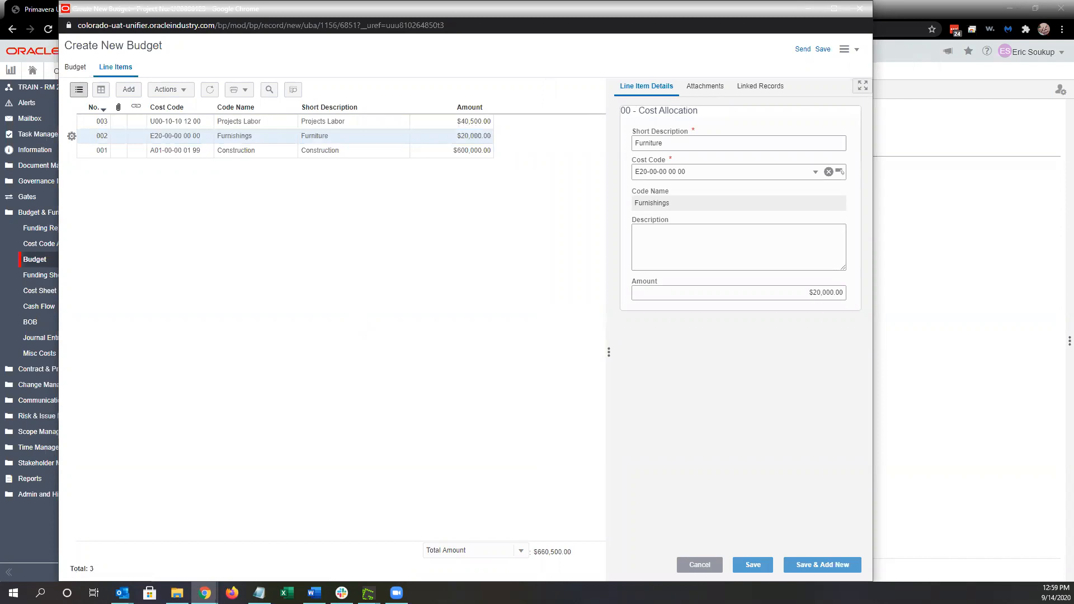
Switch to the Outlook email with the Budget_interface.csv attachment and move its window clear of the budget form
key("alt+Tab")
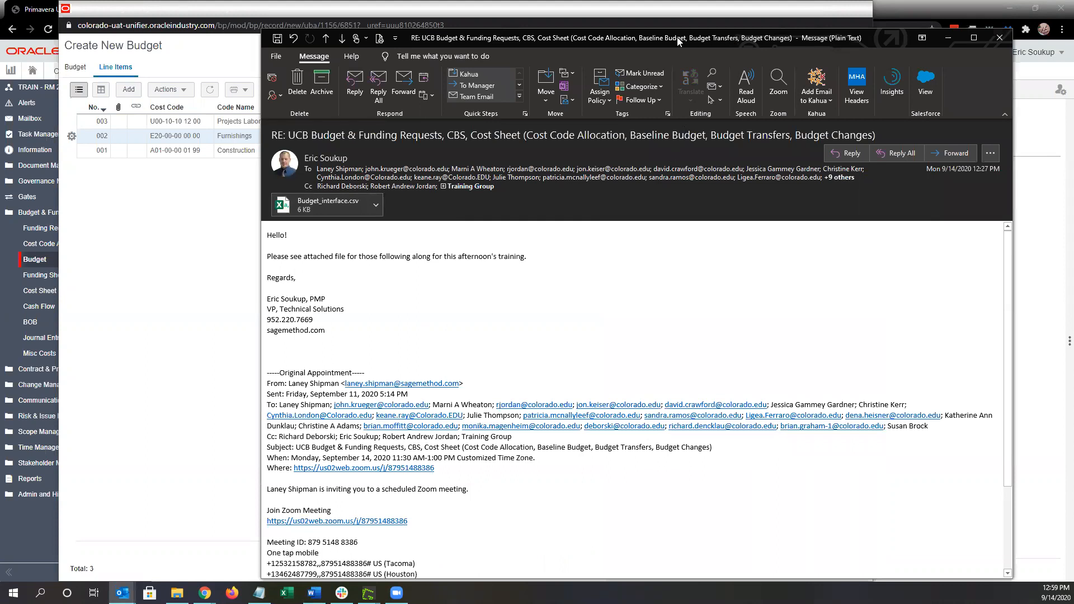
left_click_drag(677, 42, 1073, 42)
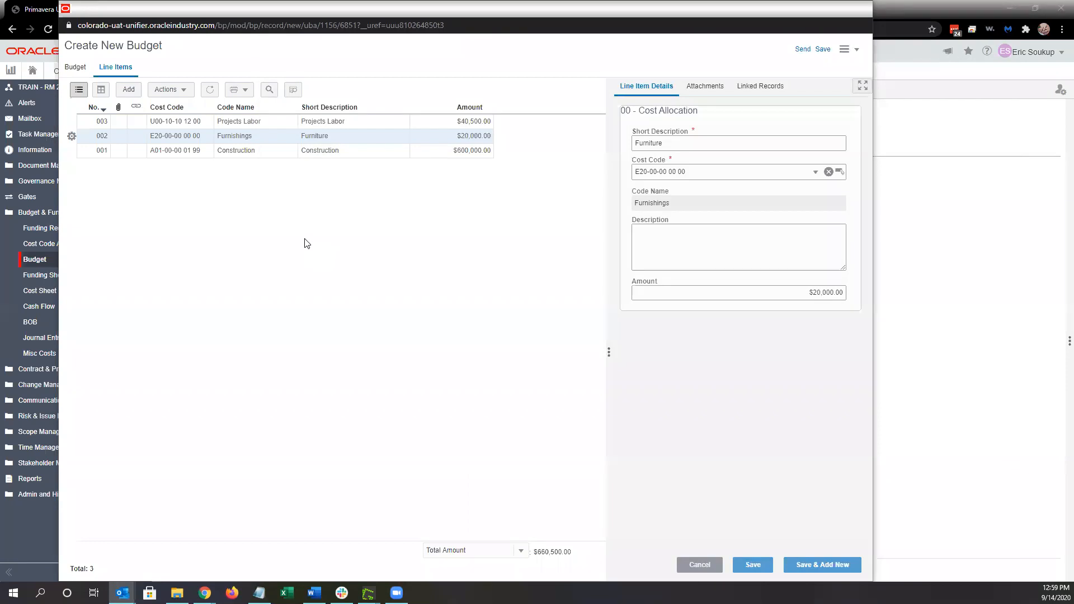
Examine the details of the Construction, Furniture and Projects Labor line items one after another
left_click(305, 242)
left_click(328, 150)
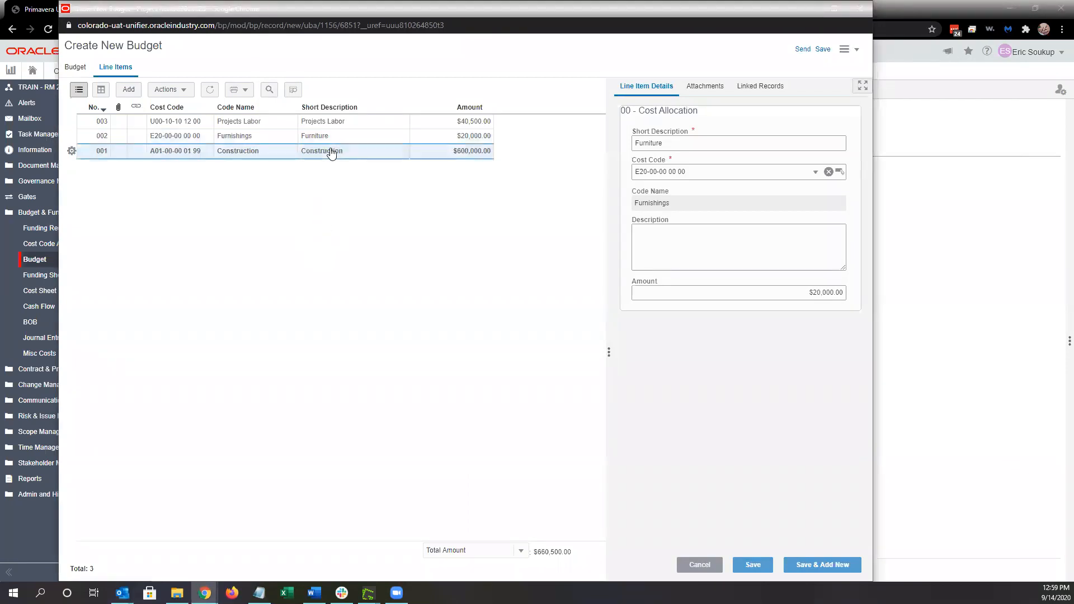
left_click(360, 136)
left_click(363, 123)
left_click(355, 136)
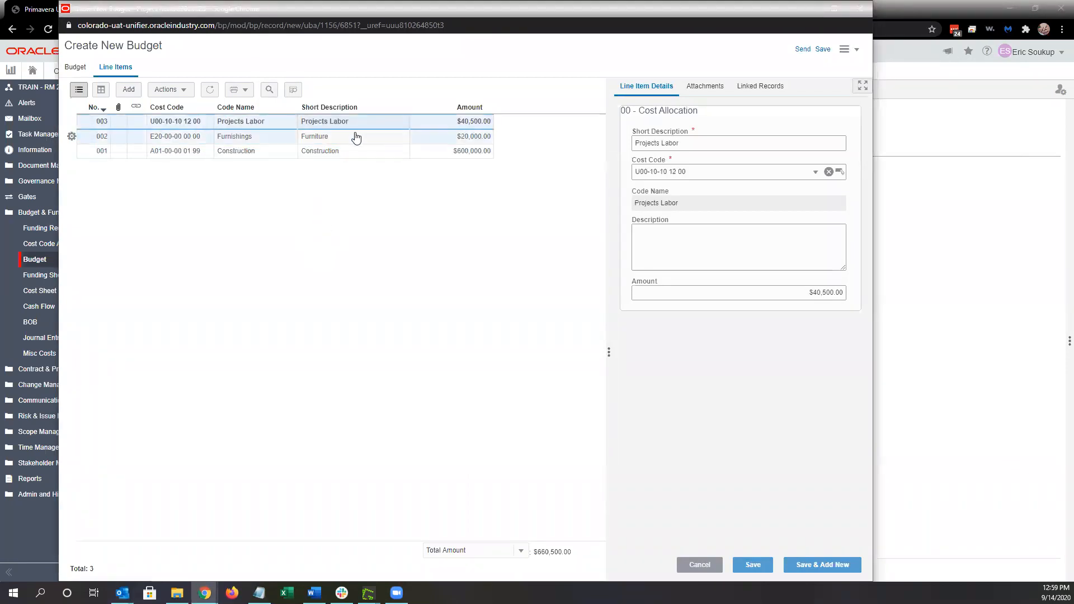
left_click(343, 152)
left_click(350, 140)
left_click(365, 125)
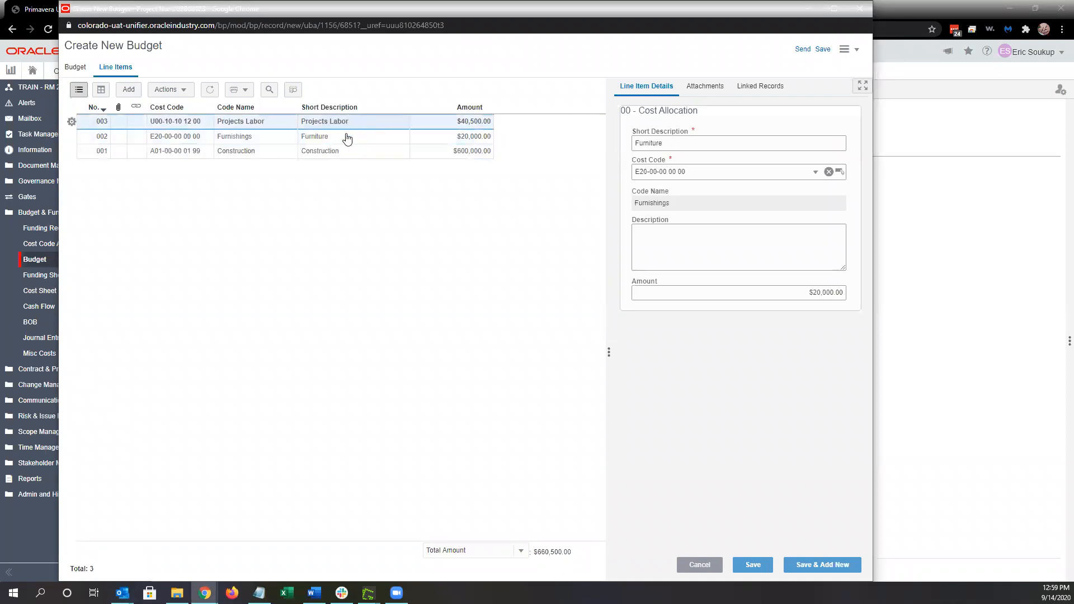
left_click(348, 137)
left_click(331, 153)
left_click(341, 136)
left_click(349, 124)
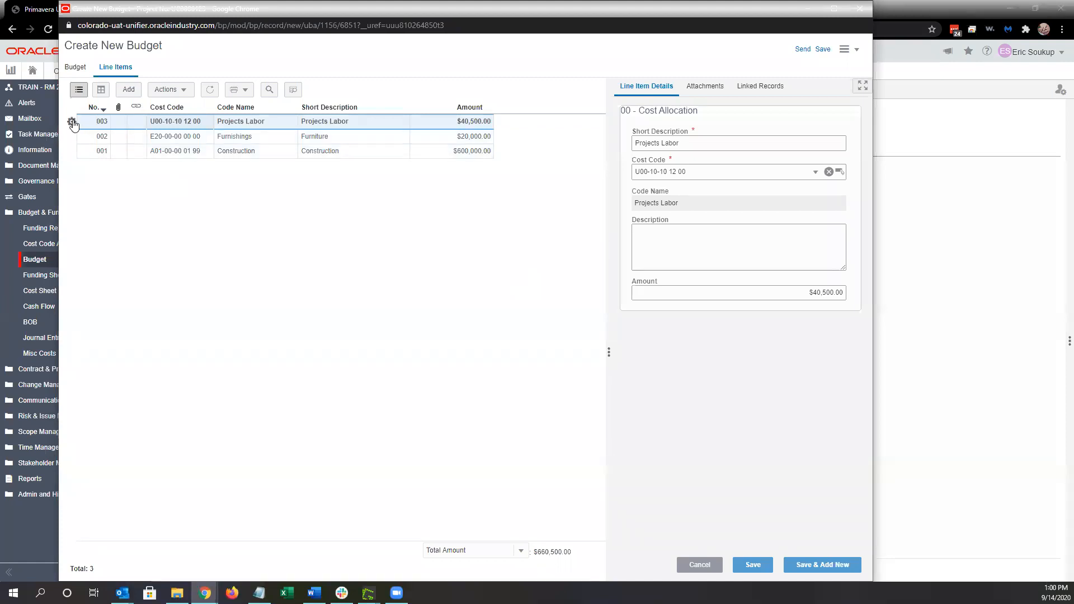
Remove the Projects Labor, Furniture and Construction line items from the budget
left_click(72, 123)
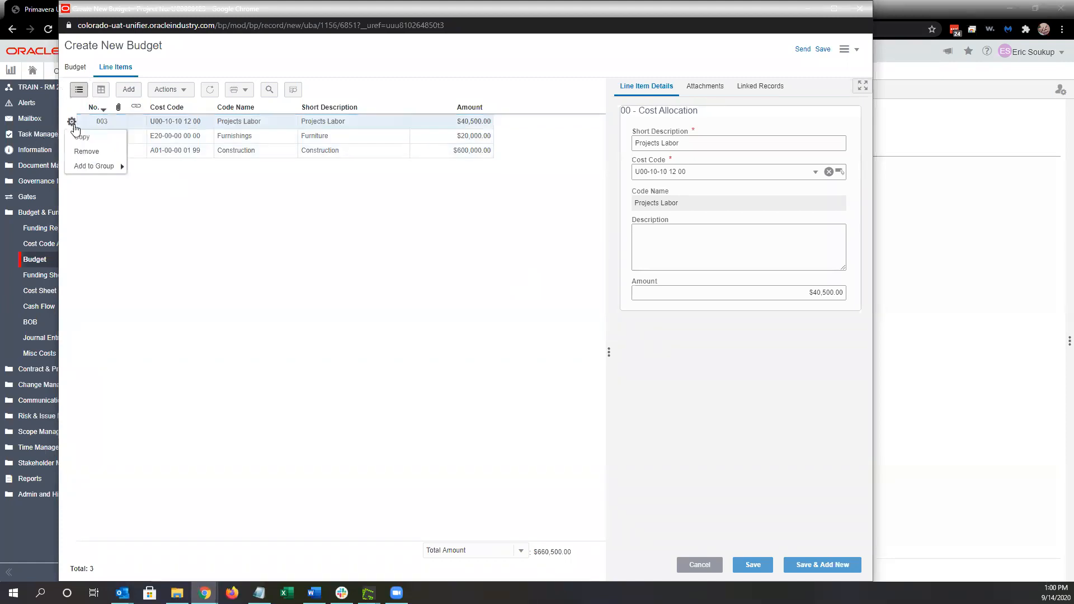
left_click(90, 153)
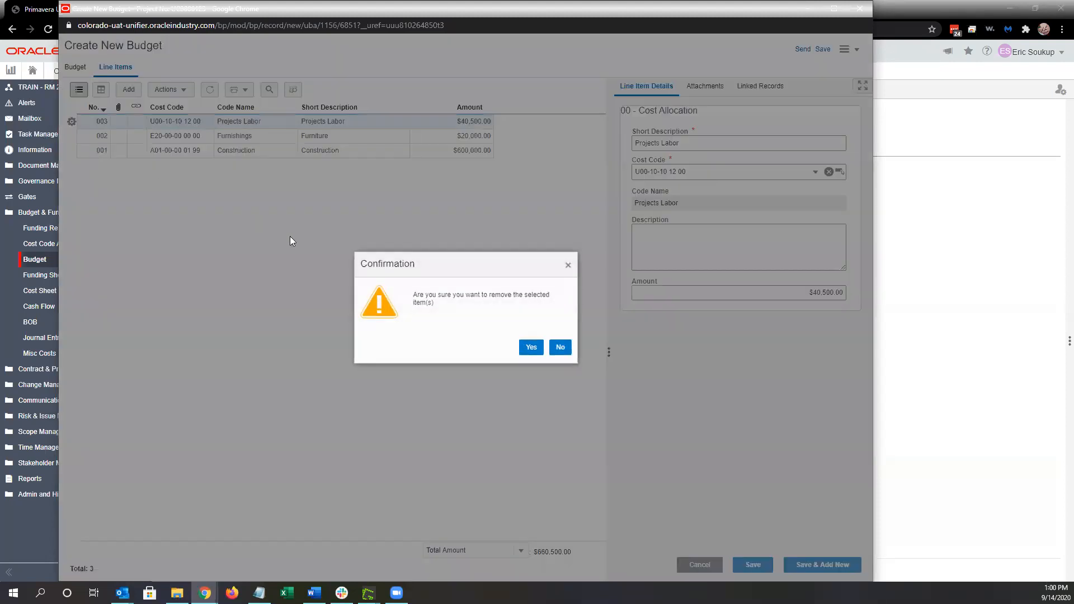
left_click(534, 351)
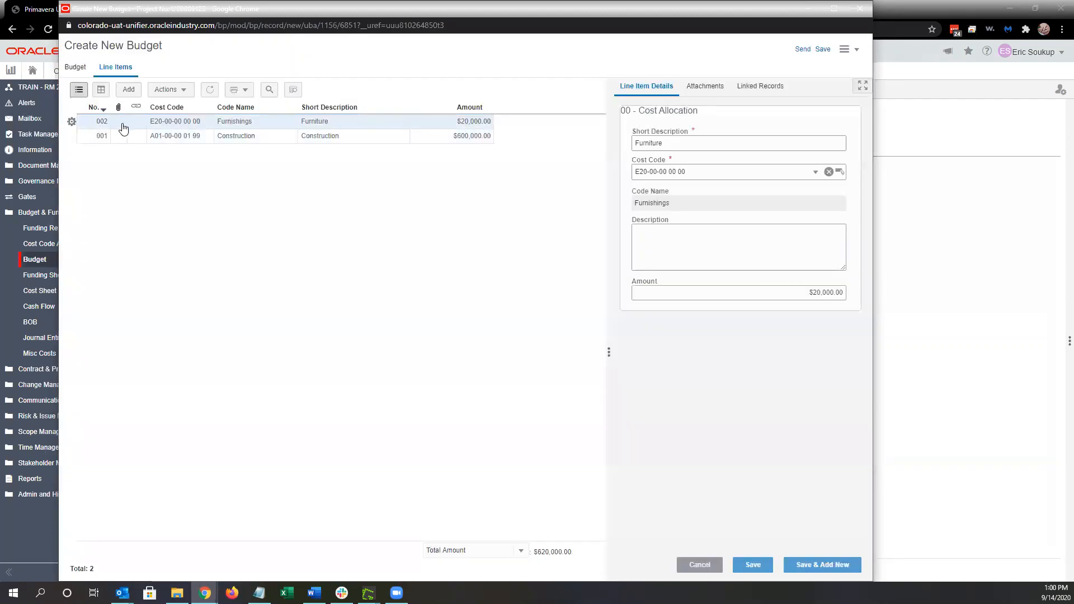
left_click(115, 137, "ctrl")
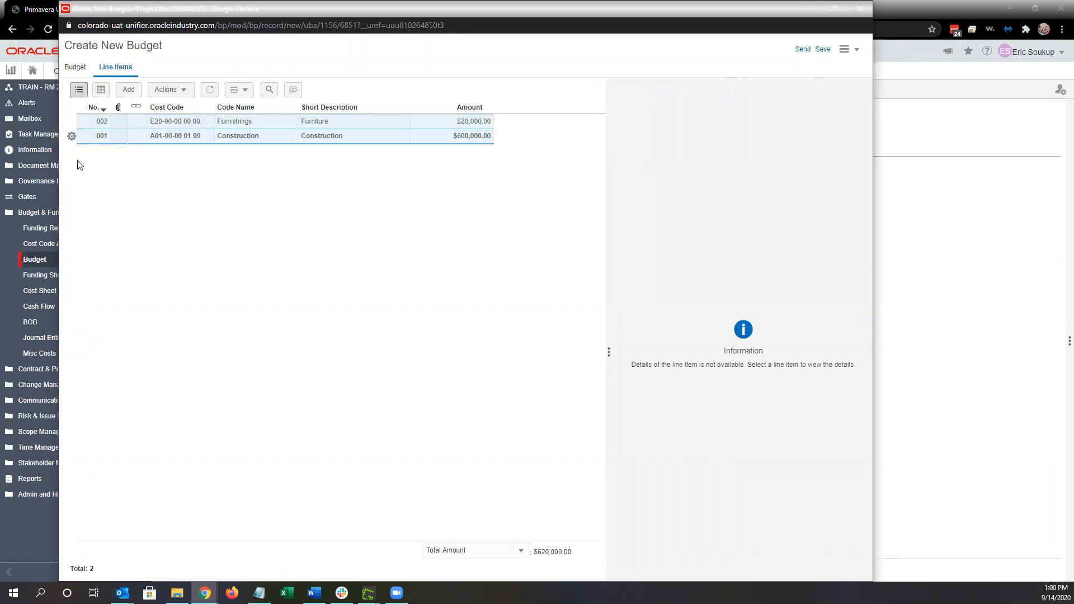
left_click(71, 138)
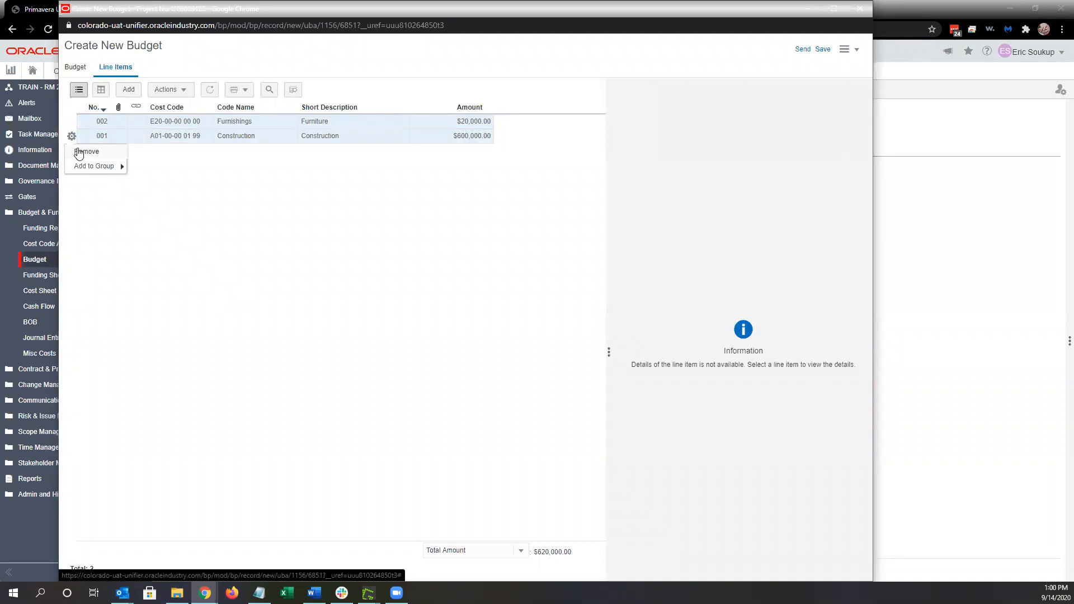
left_click(78, 151)
left_click(529, 348)
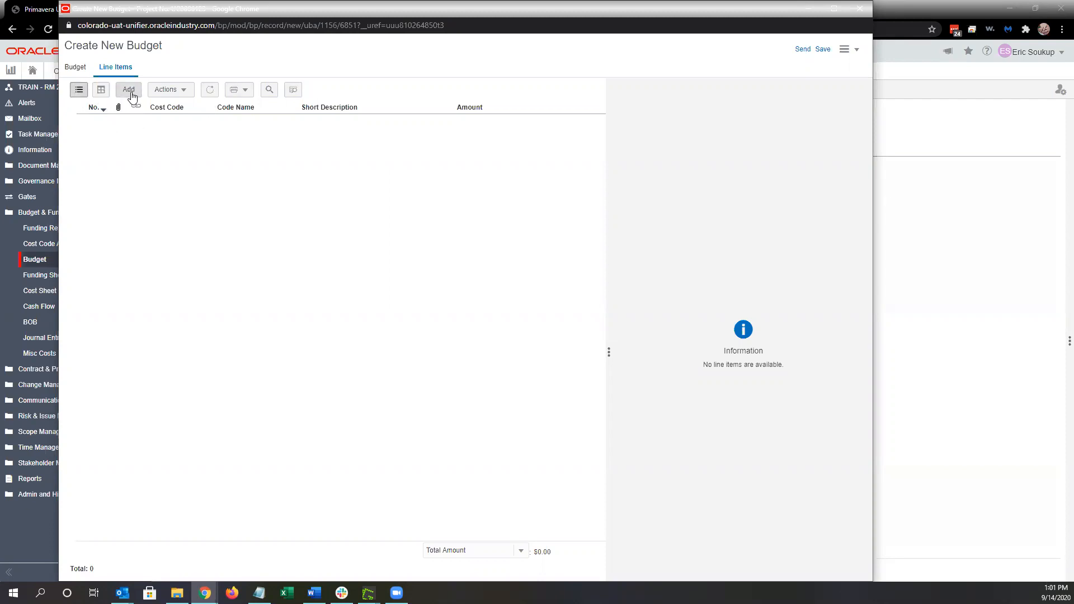
Start a CSV import for the budget line items and look through the Desktop files without choosing one
left_click(185, 96)
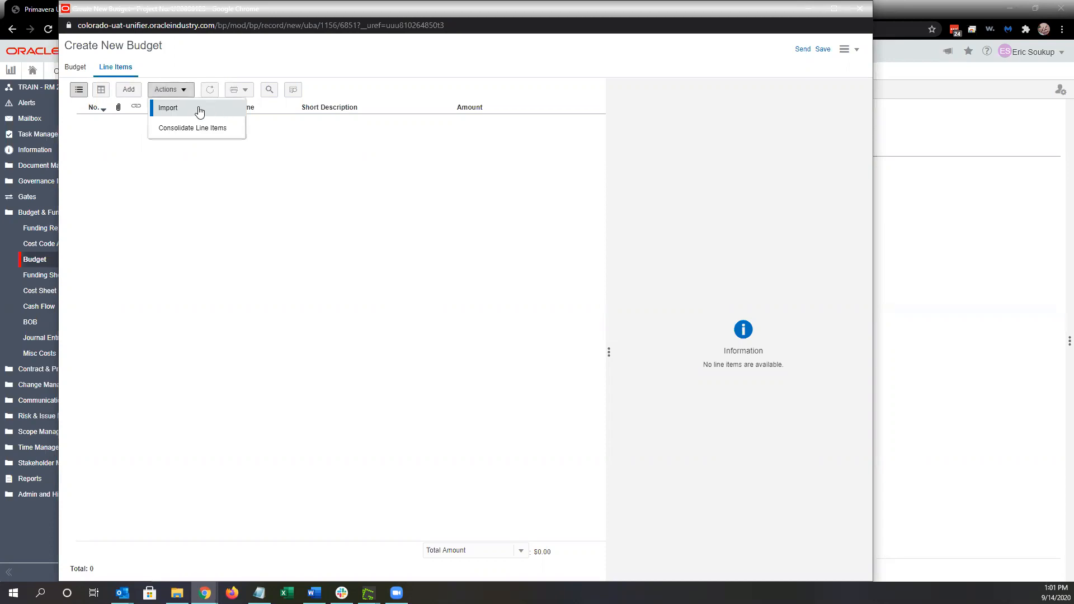
left_click(194, 111)
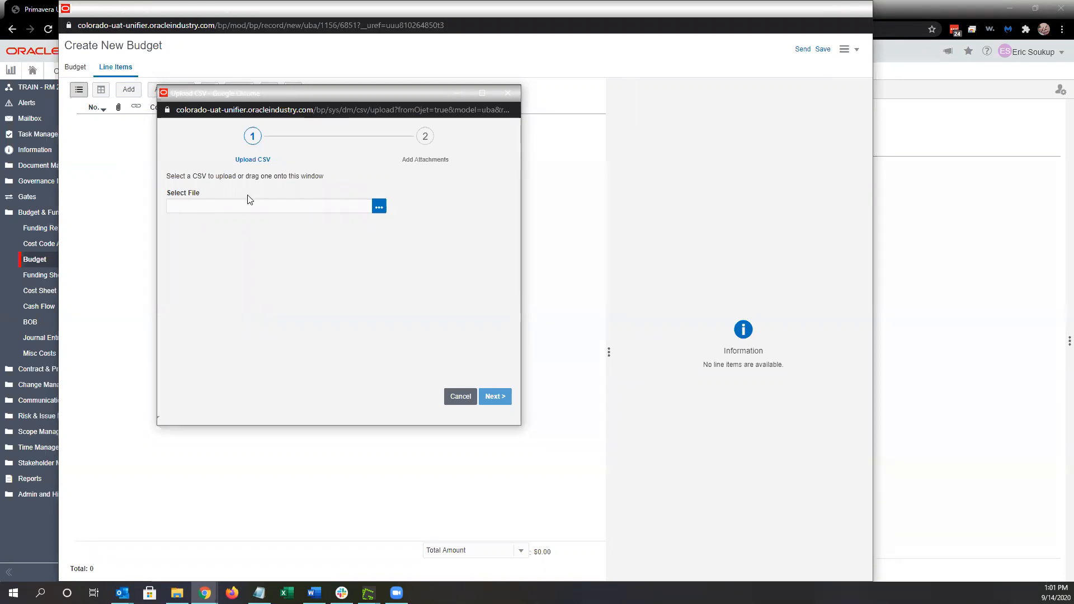
left_click(378, 208)
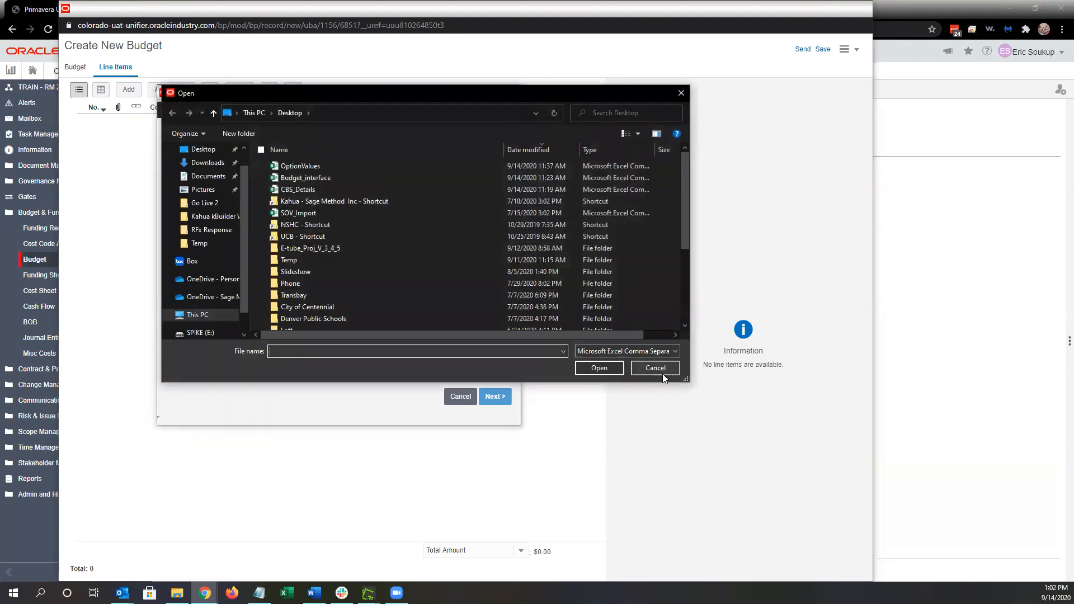
left_click(656, 368)
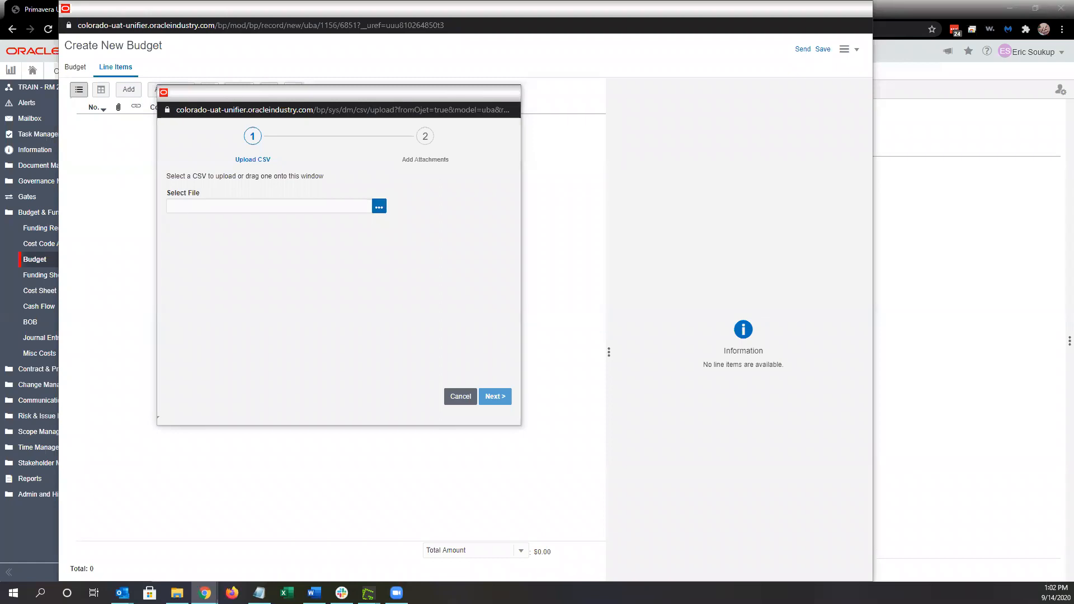
Add Budget_interface.csv from the Outlook email's attachment as the import file and move the email window out of the way
key("alt+Tab")
left_click_drag(616, 249, 433, 249)
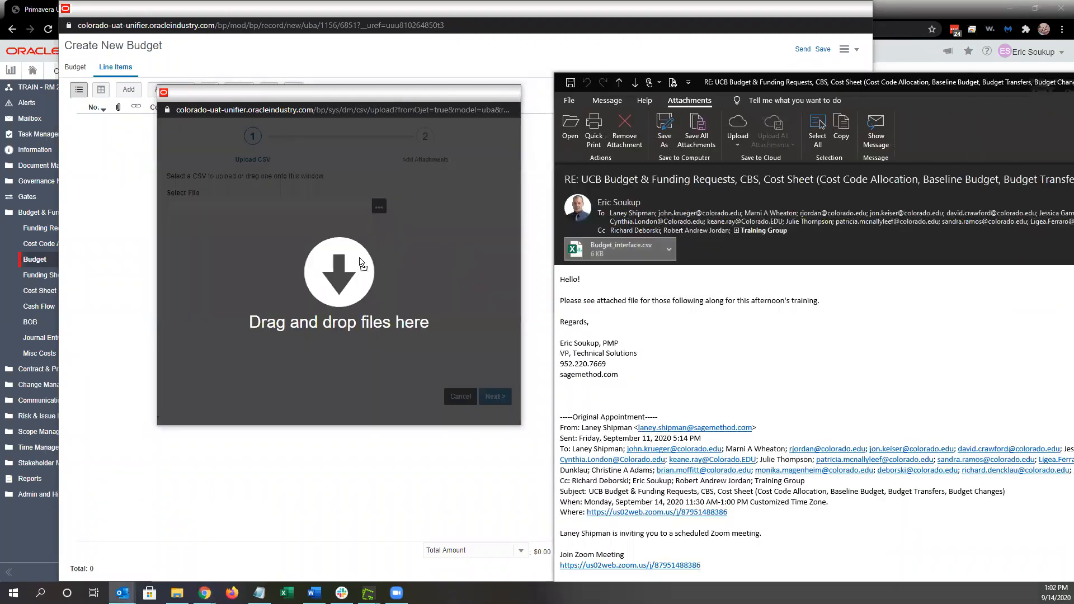
left_click_drag(360, 260, 350, 262)
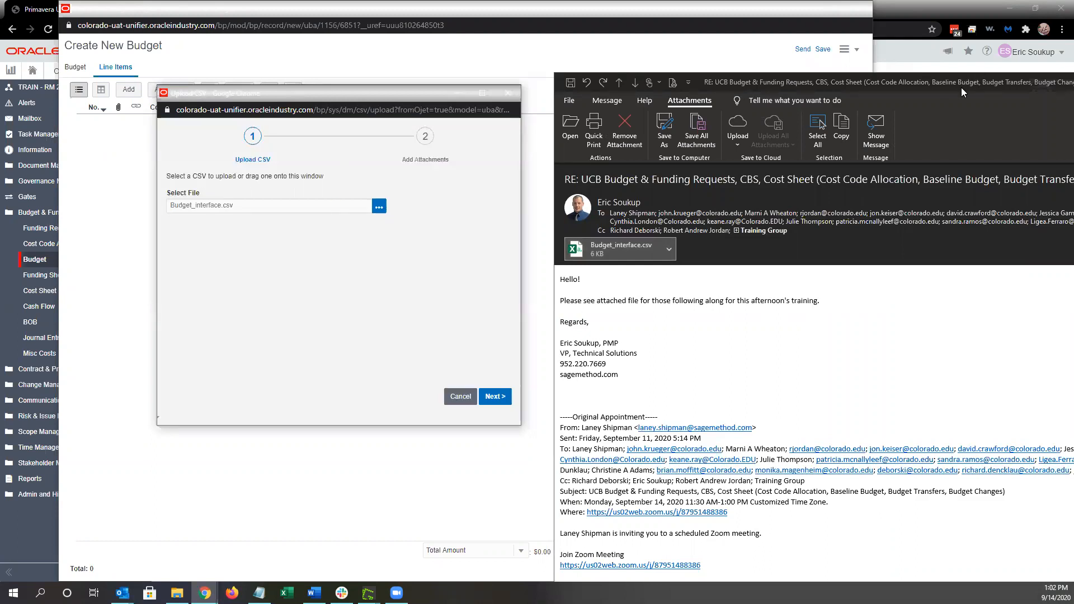
left_click_drag(963, 89, 1073, 89)
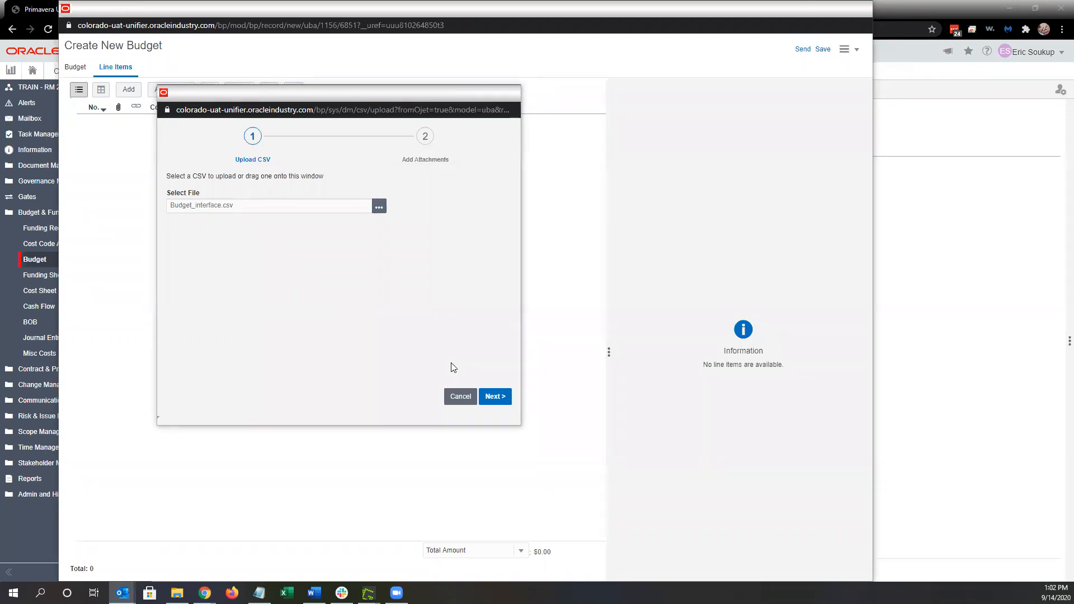
Upload the selected CSV without attachments to import the budget line items
left_click(499, 401)
left_click(499, 400)
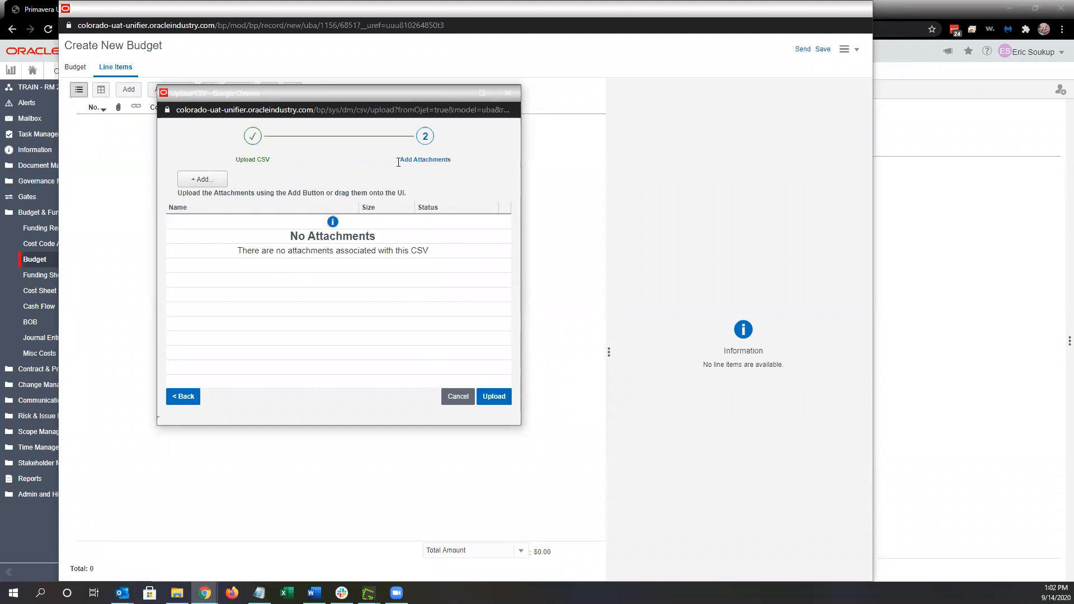
left_click(496, 401)
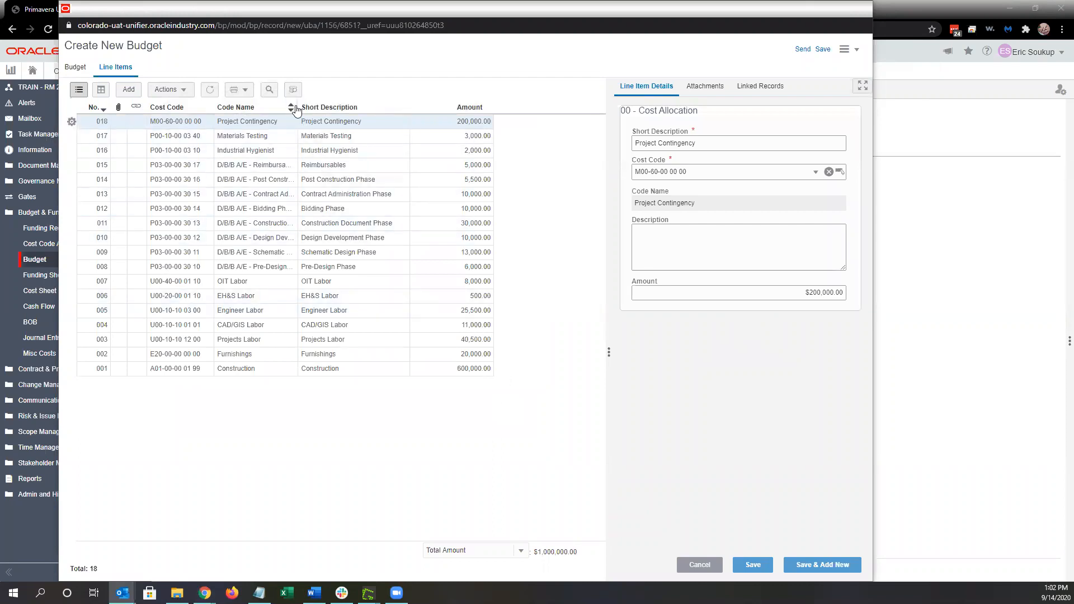
Widen the Code Name column and send the budget into the workflow with the Submit Working Budget action
left_click_drag(297, 110, 356, 108)
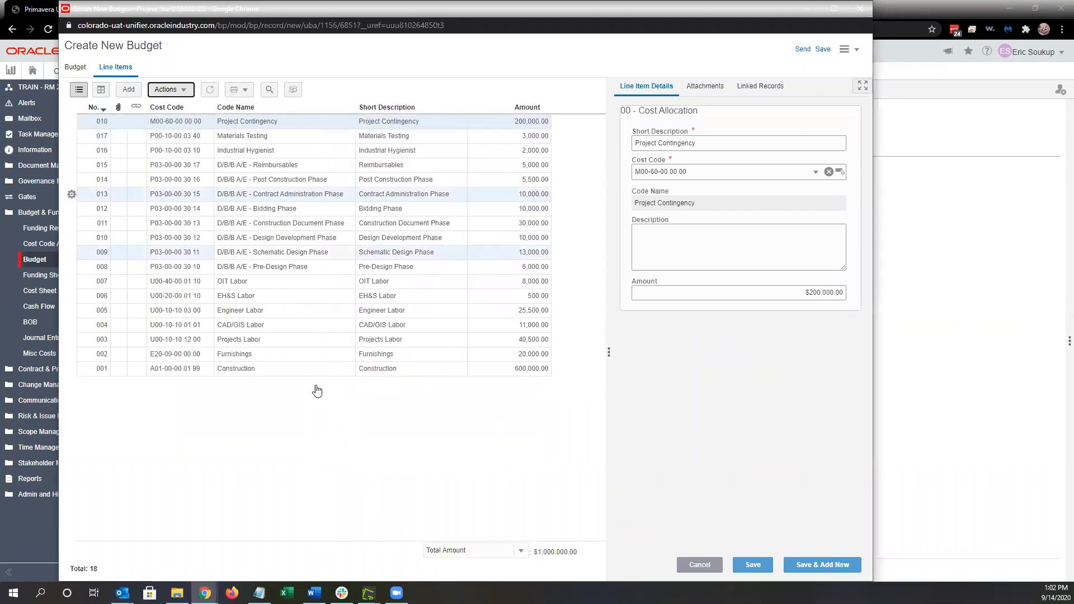
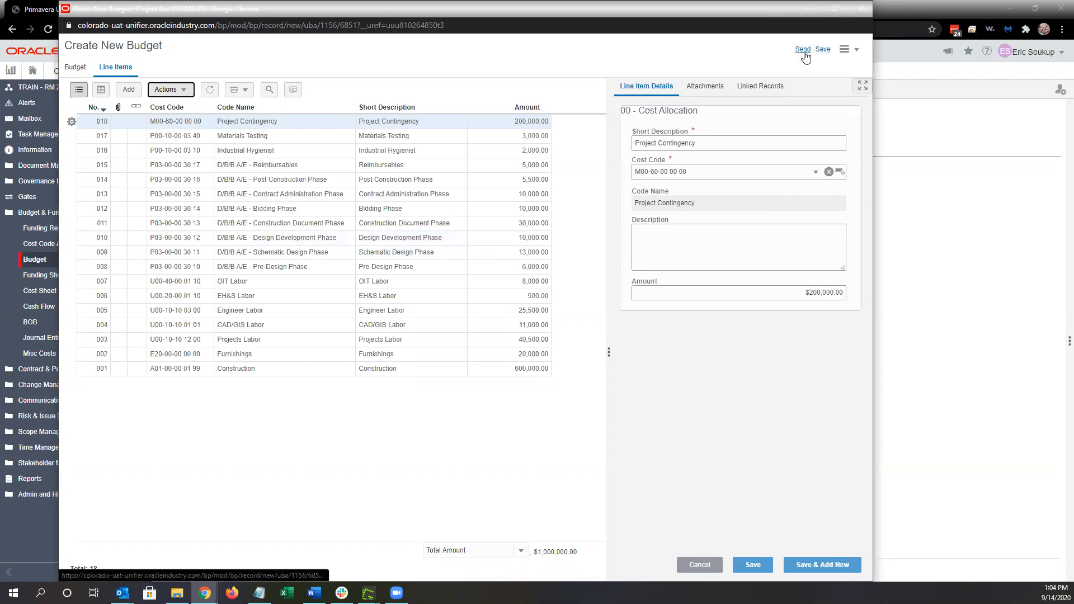
left_click(803, 53)
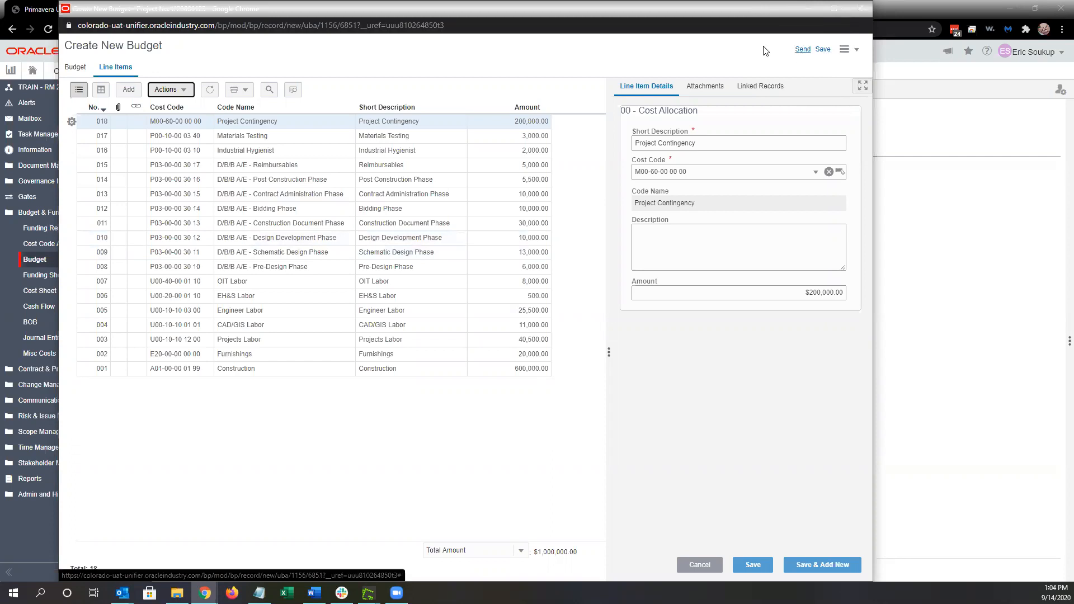
left_click(804, 52)
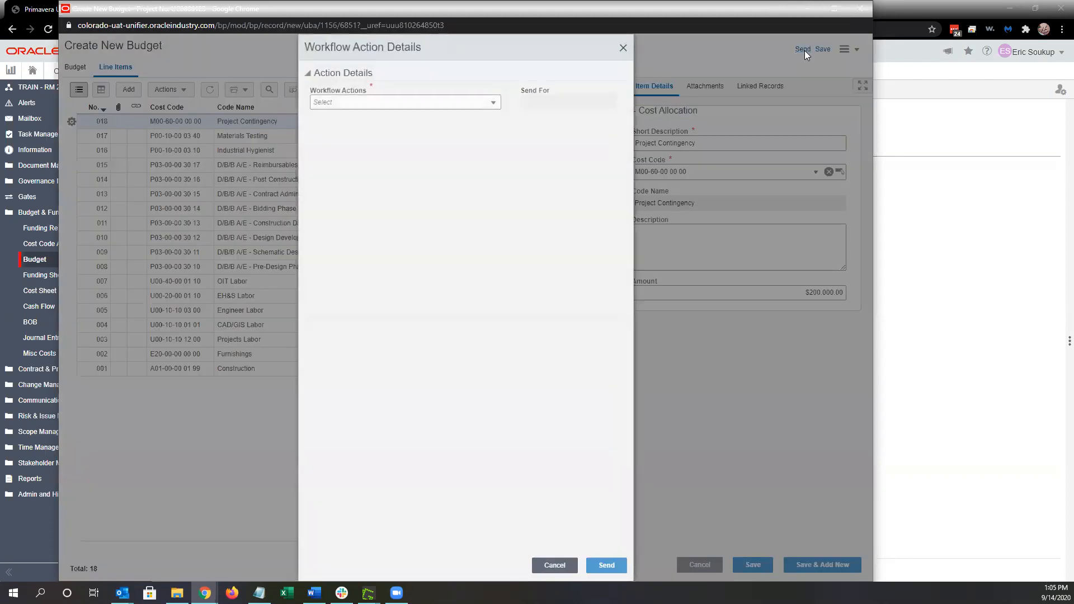
left_click(421, 106)
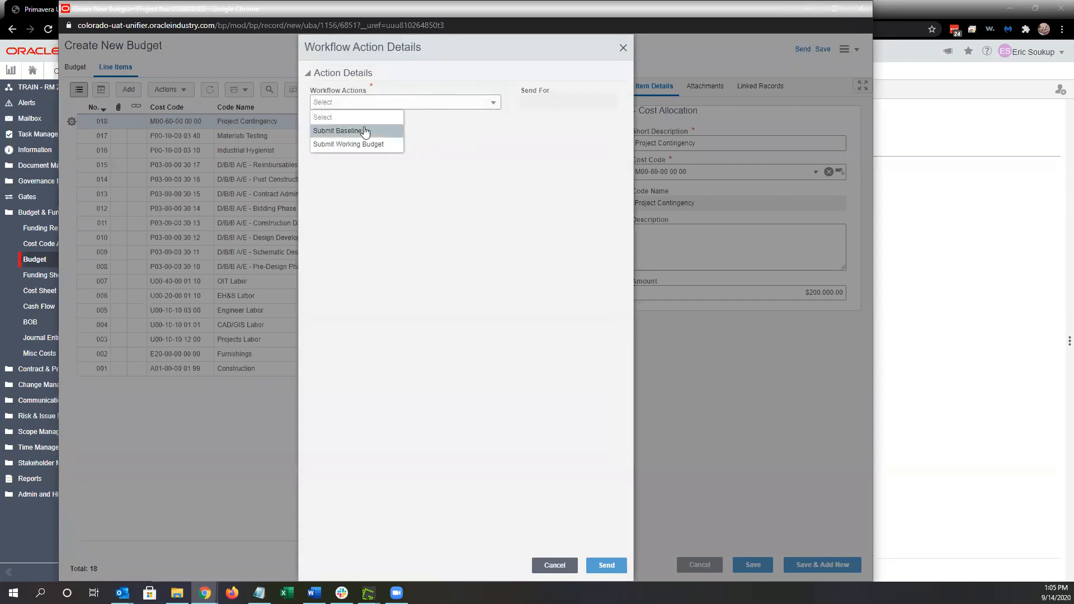
left_click(390, 147)
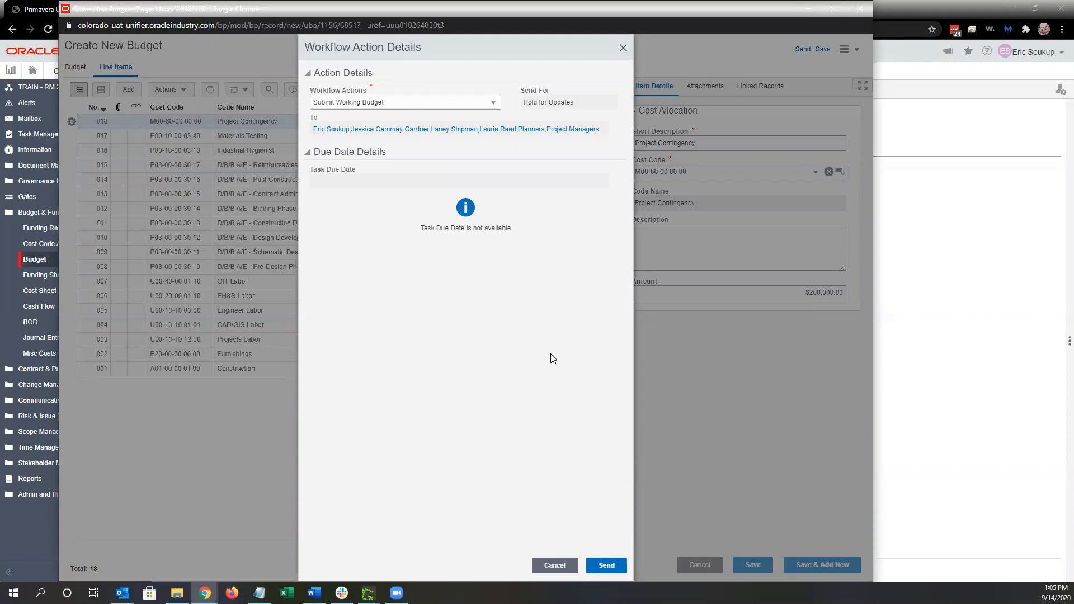
left_click(610, 566)
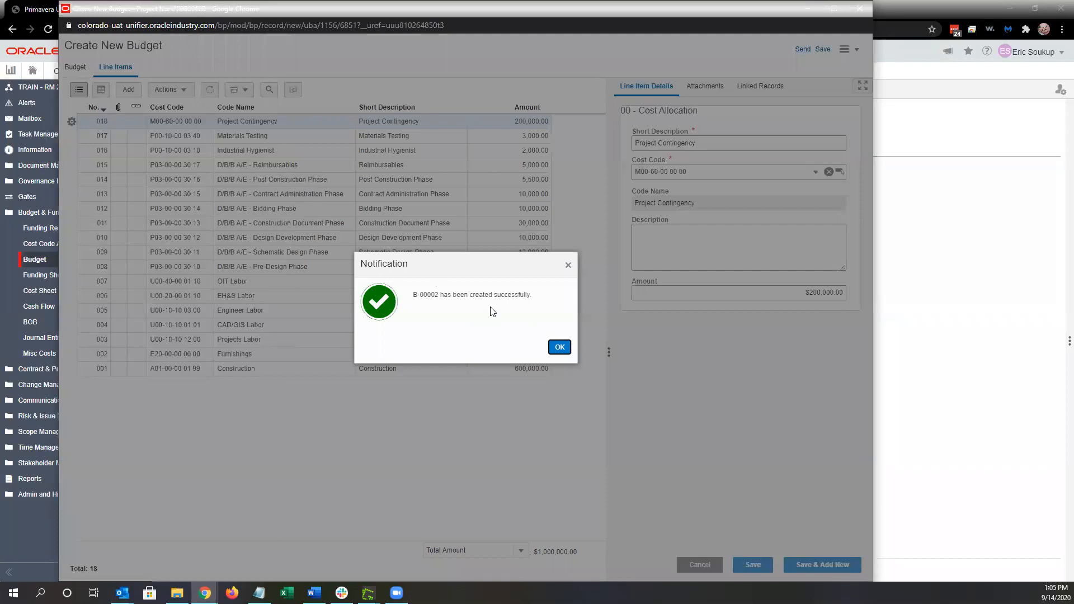
left_click(564, 349)
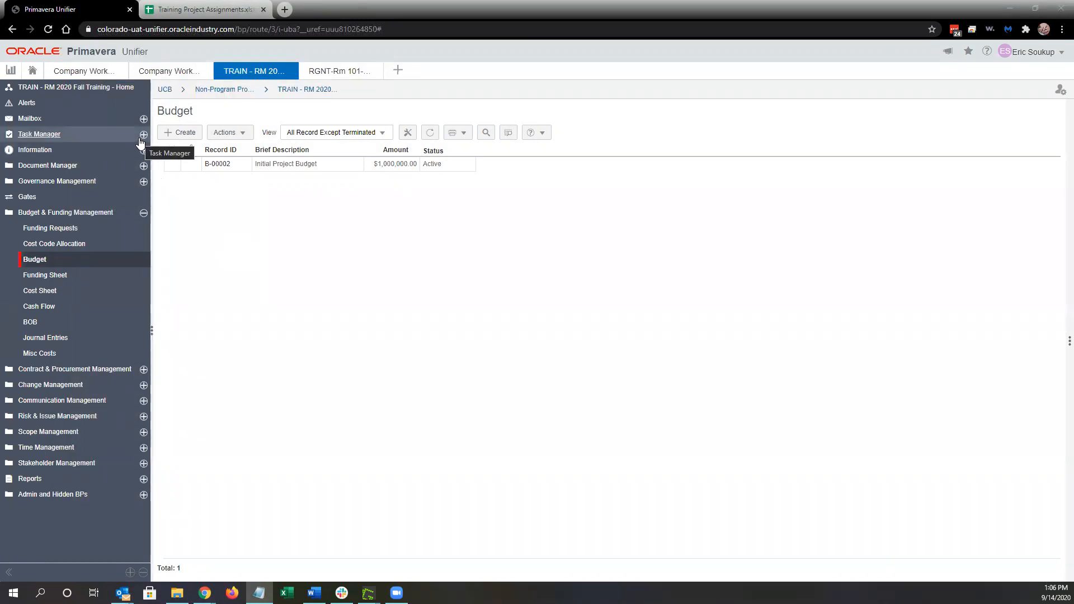
Open the training project's task list and preview the Initial Project Budget task's record details
left_click(55, 138)
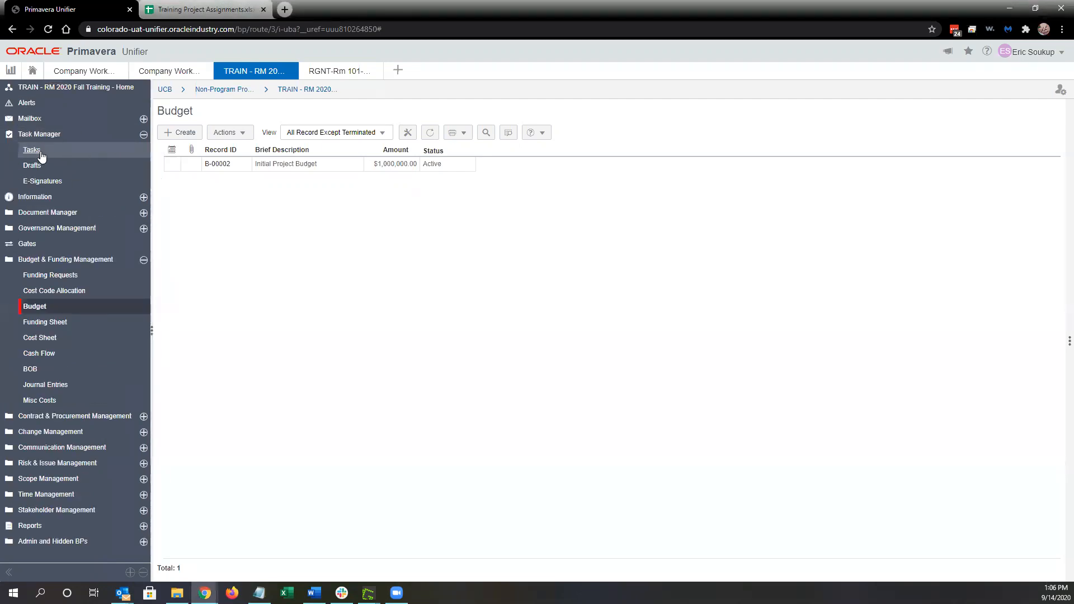
left_click(37, 151)
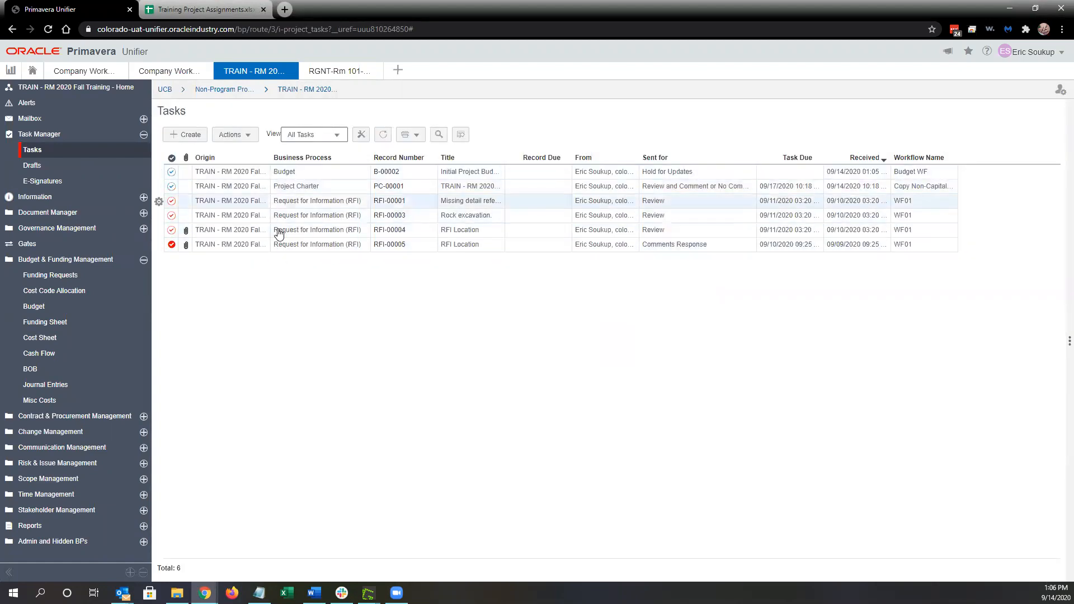
left_click(340, 178)
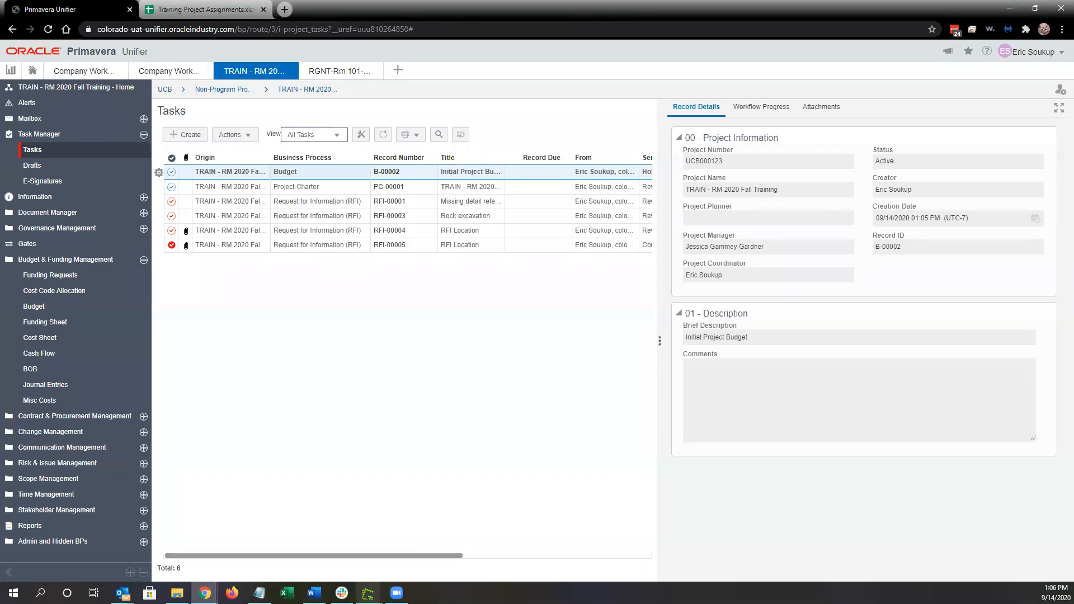
Switch to Greenshot to review the Budget workflow diagram over the task list, and minimize it without saving the screenshot
mouse_move(368, 594)
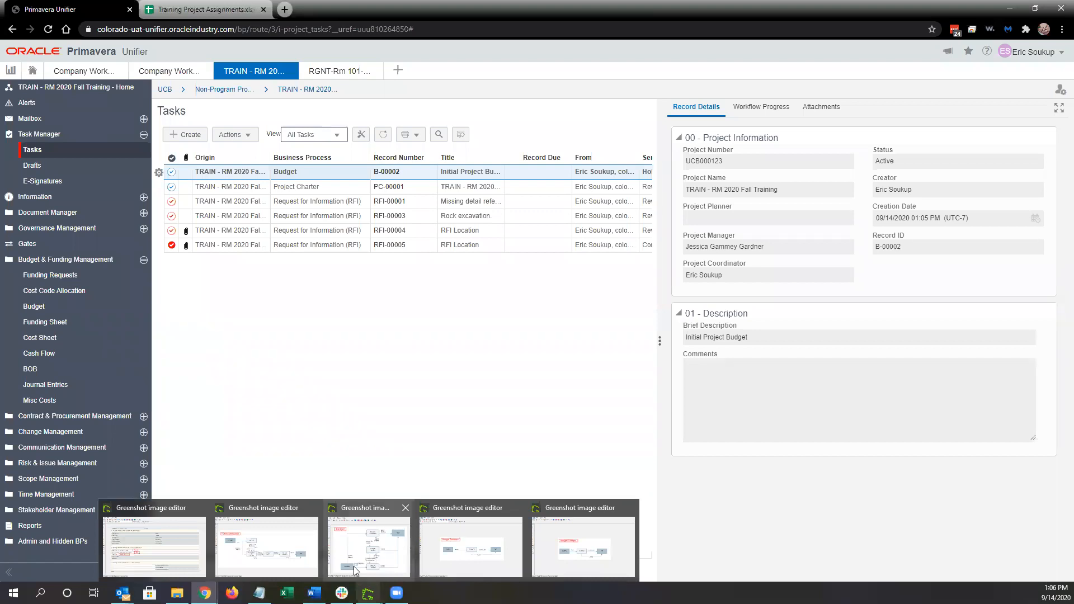
left_click(369, 545)
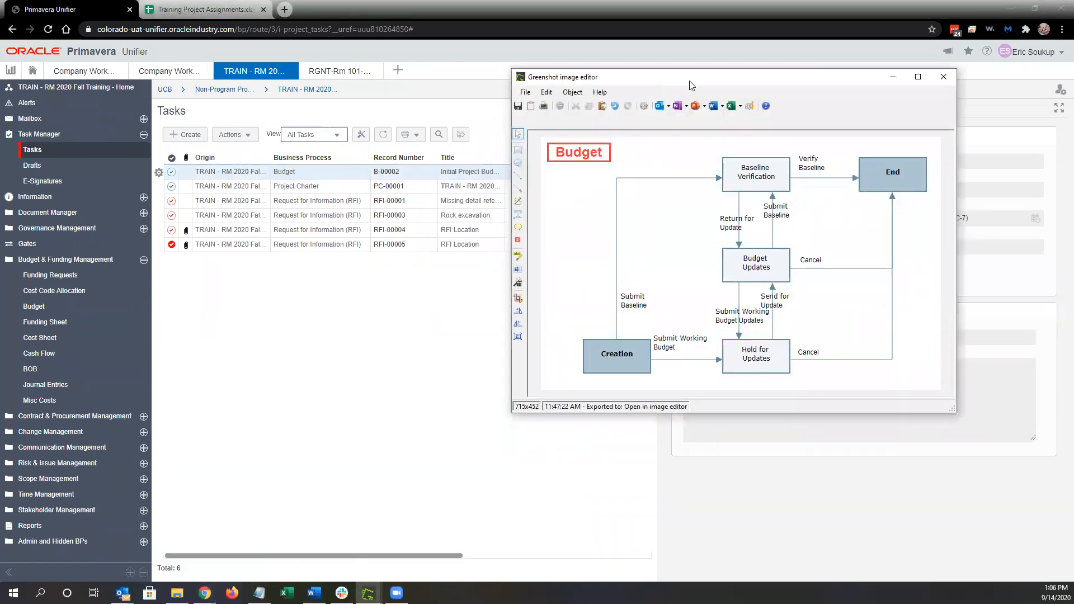
left_click_drag(692, 84, 793, 82)
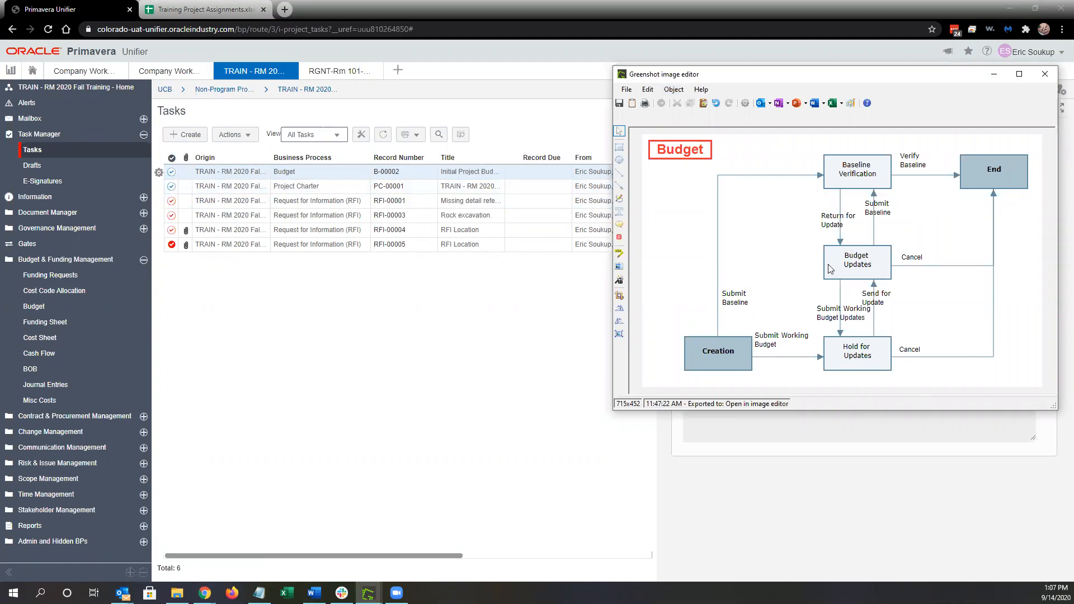
left_click_drag(842, 74, 706, 70)
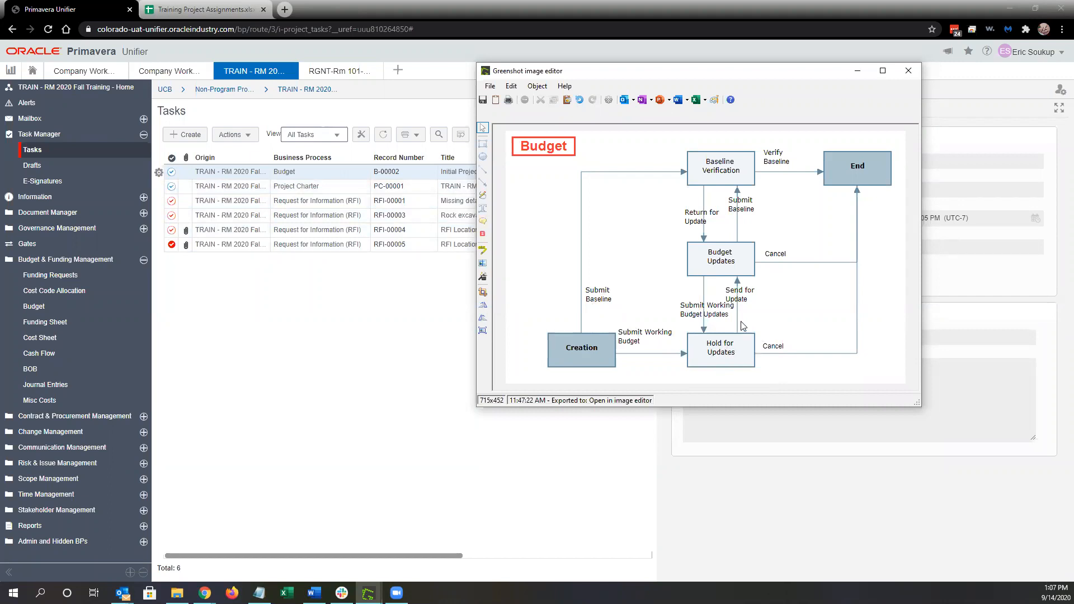
left_click(909, 67)
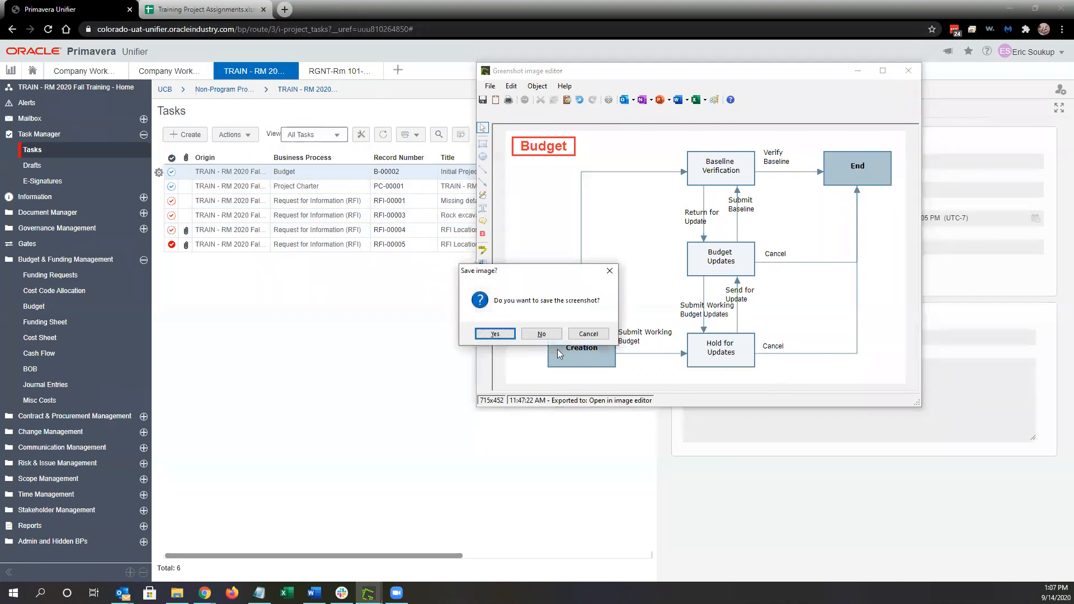
left_click(580, 332)
left_click(857, 71)
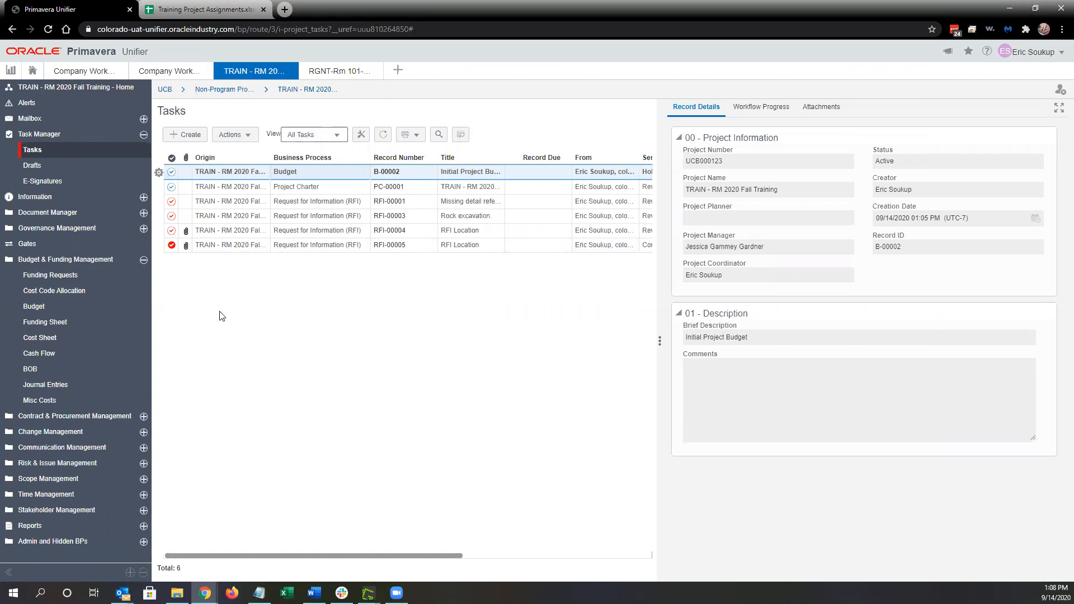
Open the project's Cost Sheet log, and check the Training Project Assignments spreadsheet in its own window before minimizing it
left_click(59, 339)
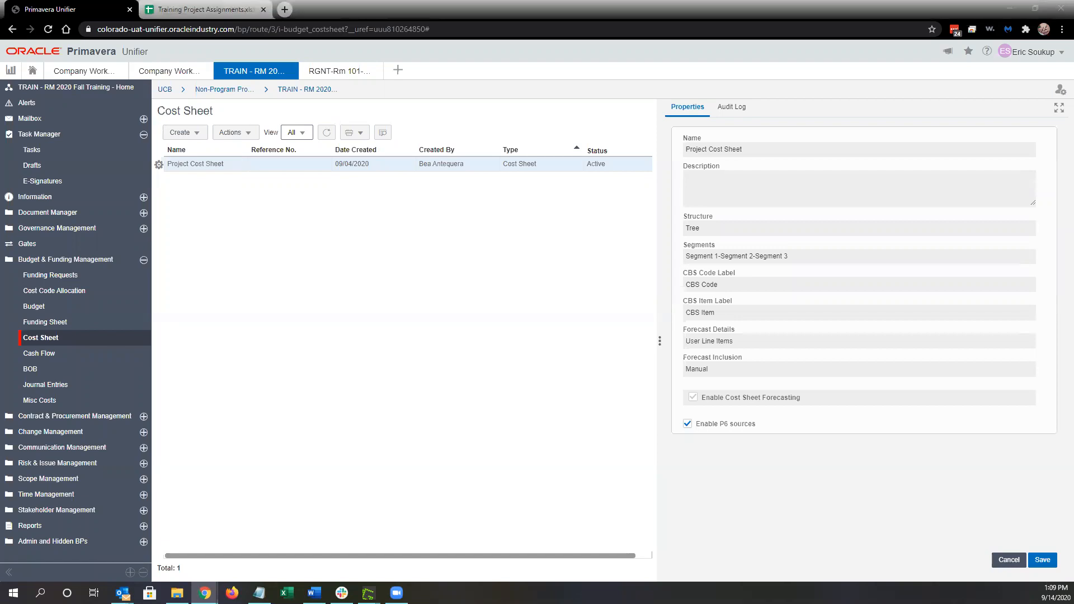
left_click(202, 9)
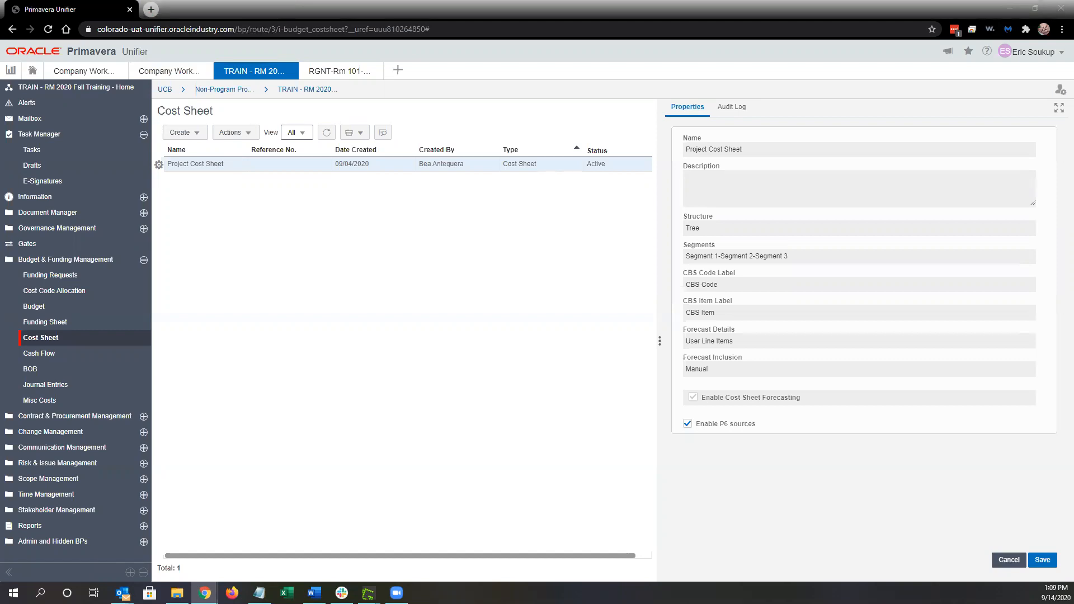
left_click_drag(108, 139, 572, 2)
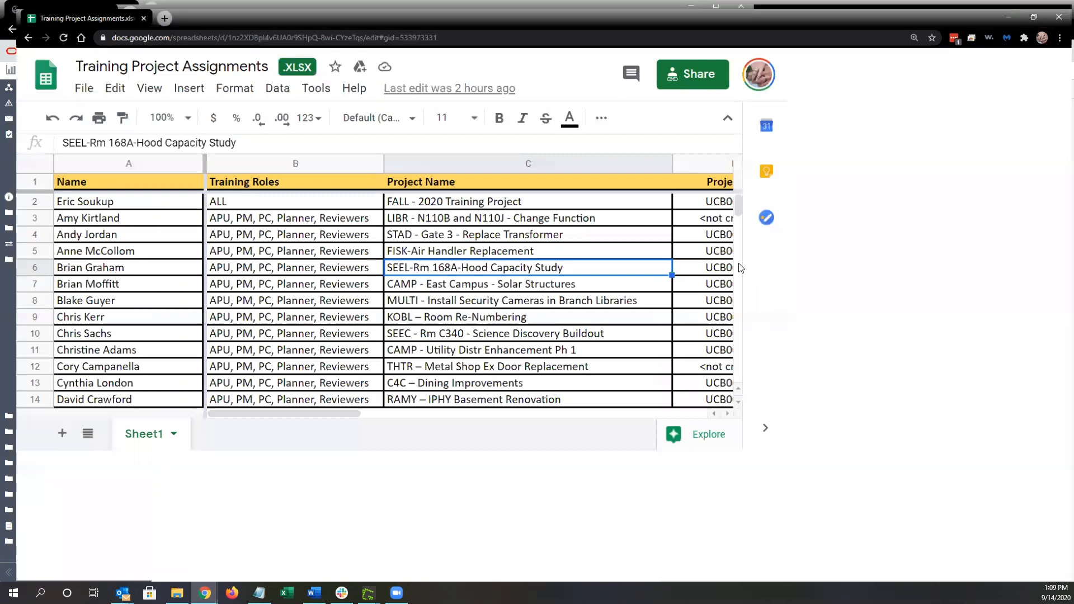
left_click(740, 263)
left_click(1009, 8)
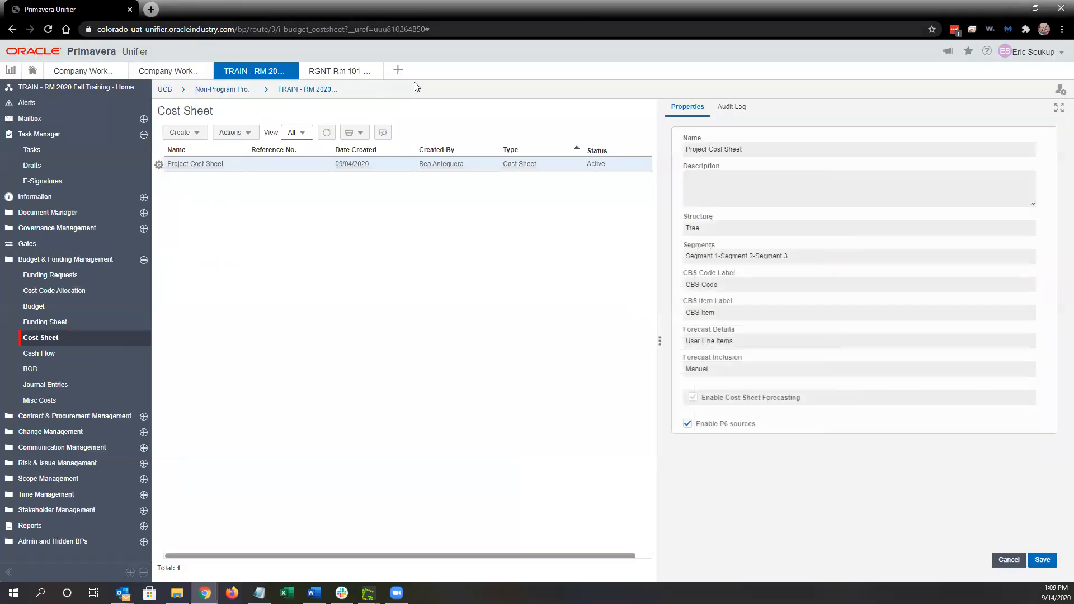
Find the SEEL-Rm 168A-Hood Capacity Study project by searching for 144, and view its Budget log
left_click(398, 70)
type("144")
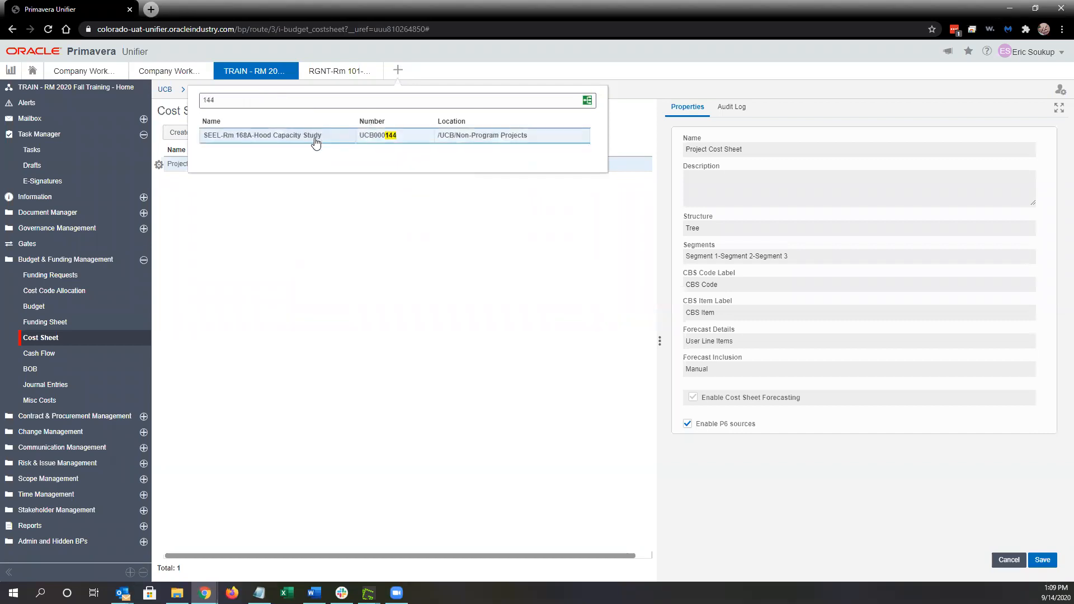
left_click(316, 143)
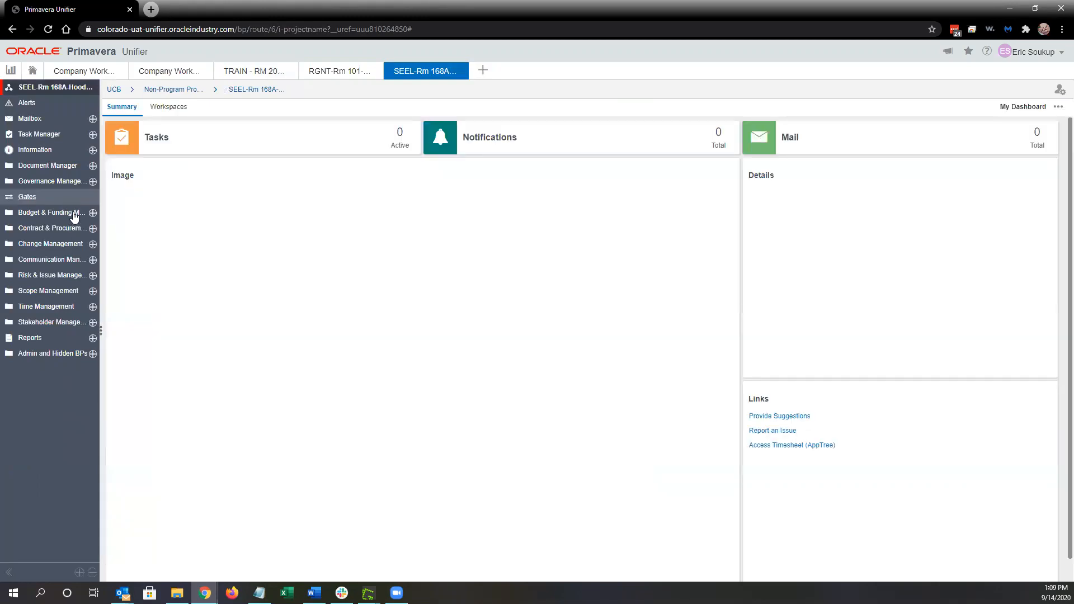
left_click(73, 217)
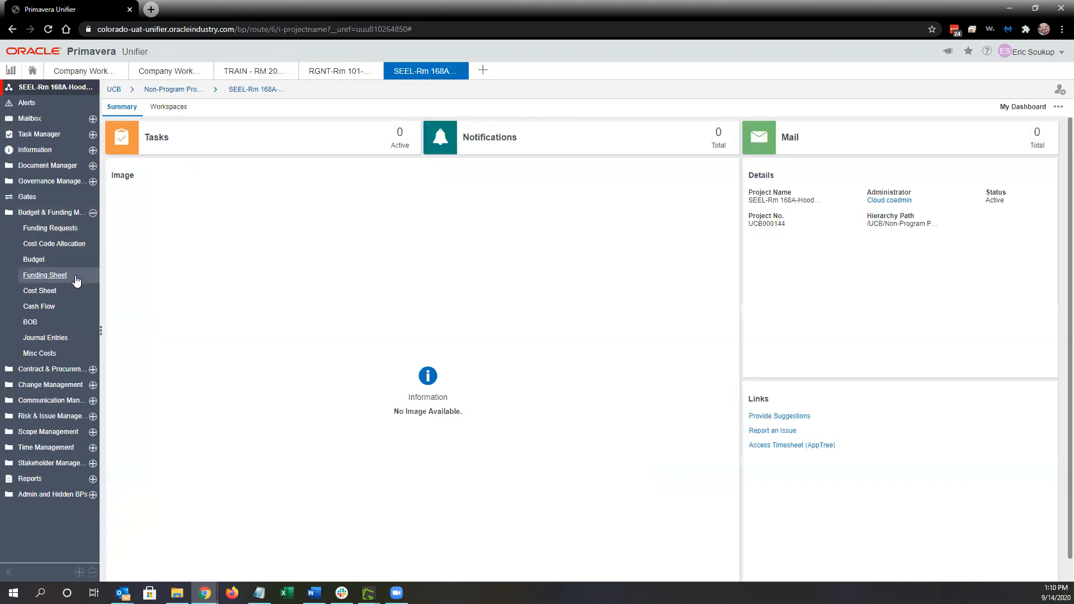
left_click(74, 267)
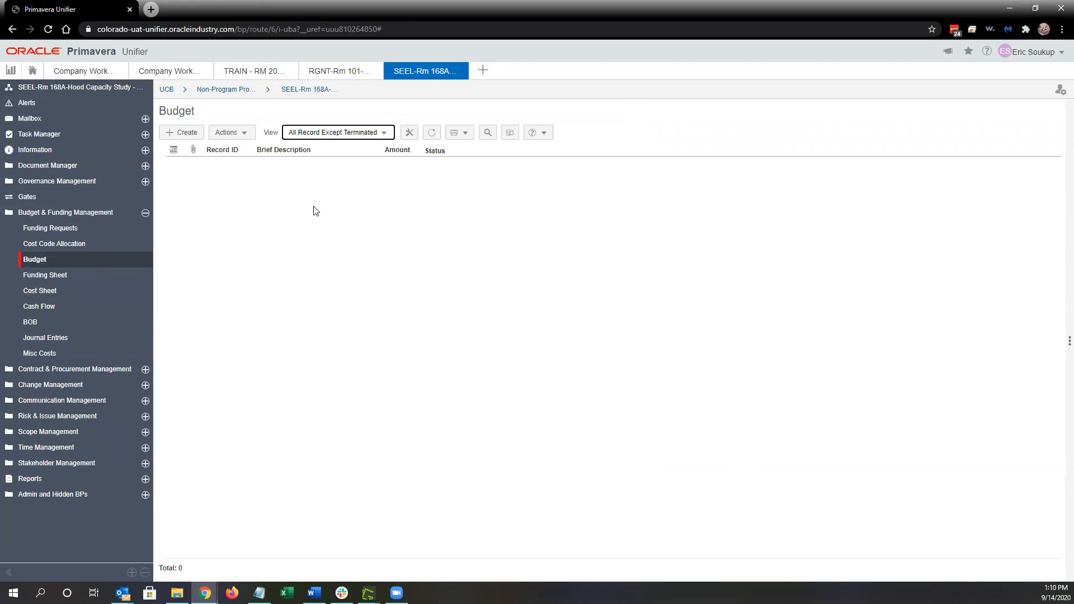
left_click(105, 263)
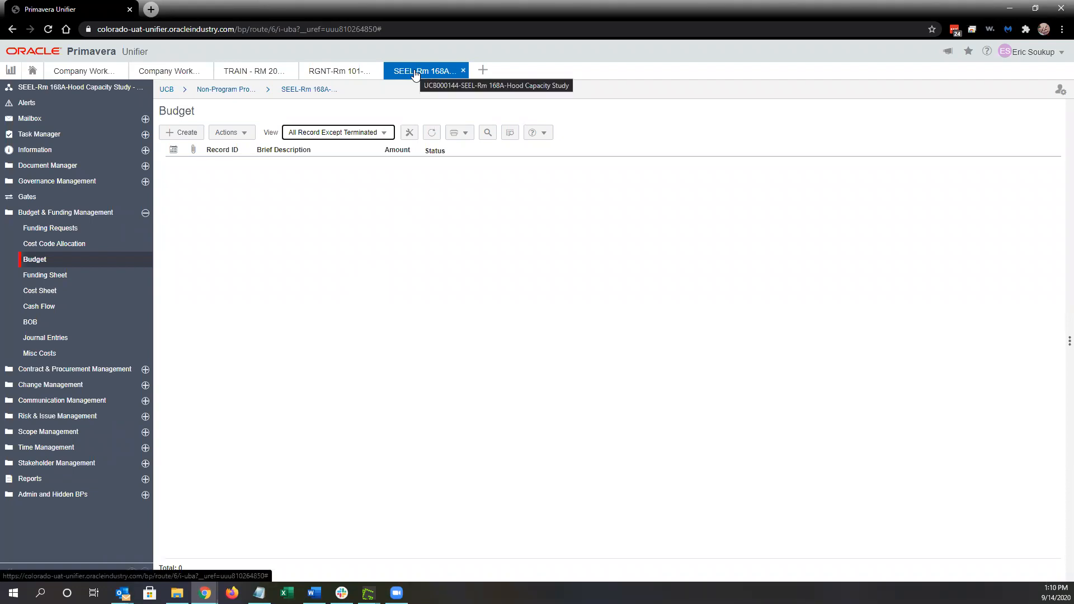
Return to the TRAIN - RM 2020 Fall Training project and open its Project Cost Sheet
left_click(261, 73)
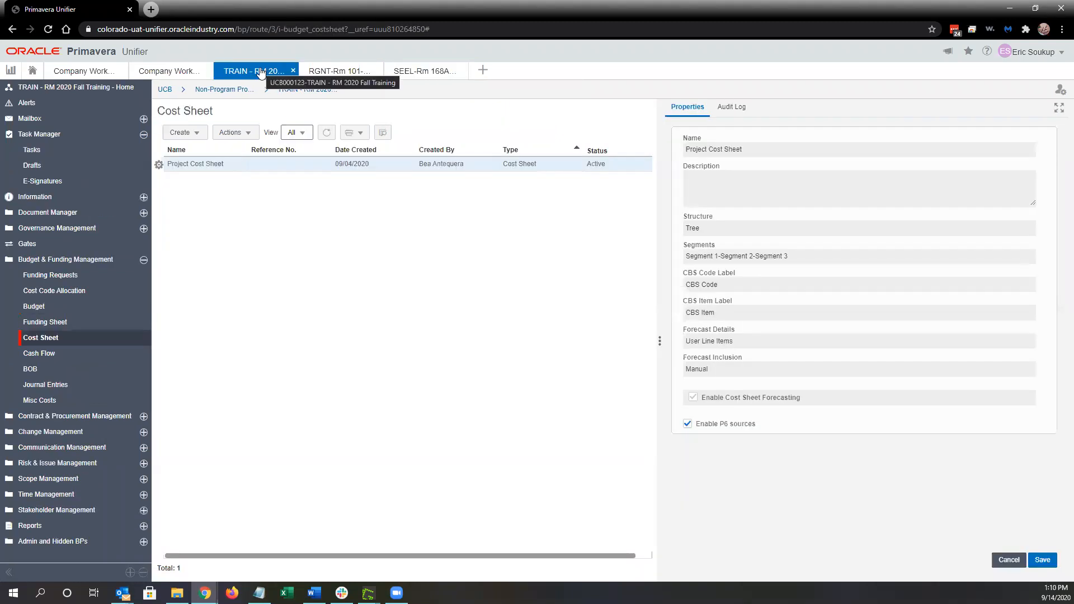
left_click(56, 135)
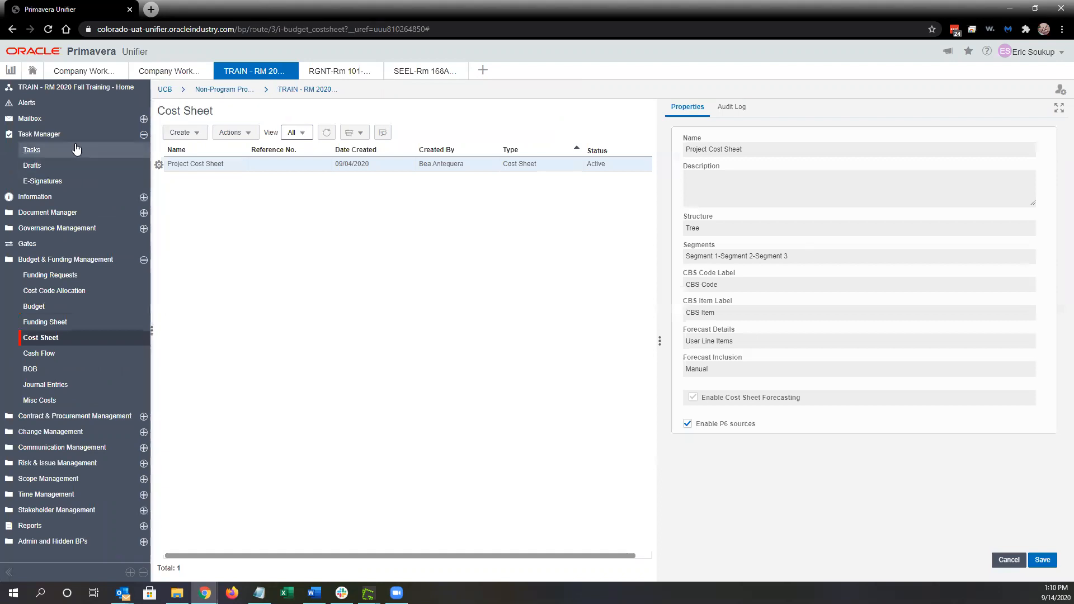
left_click(230, 168)
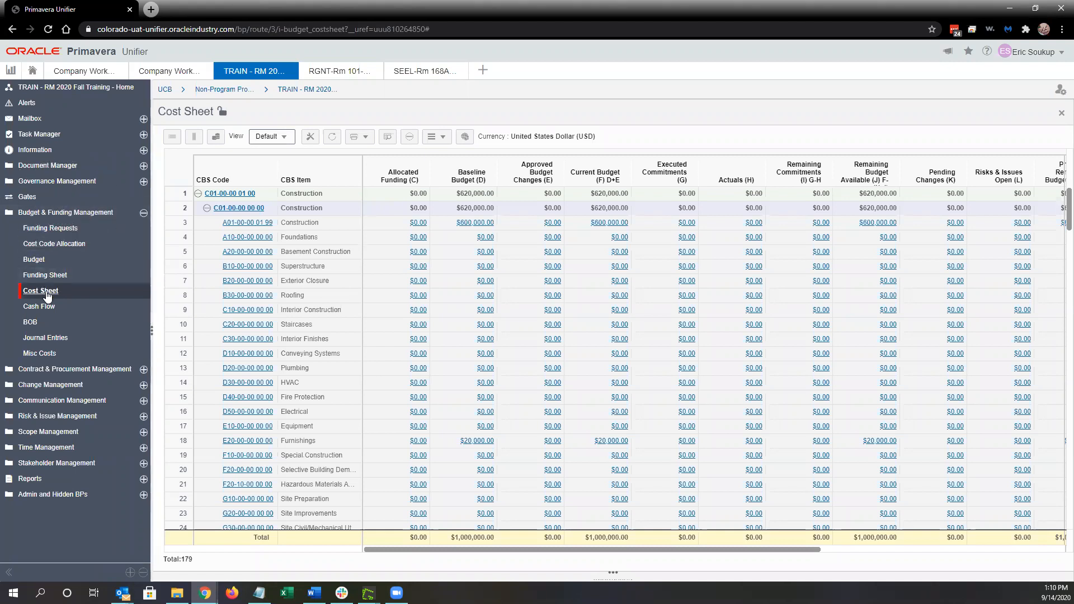
Go back to the Cost Sheet log and reopen the Project Cost Sheet from there
left_click(96, 292)
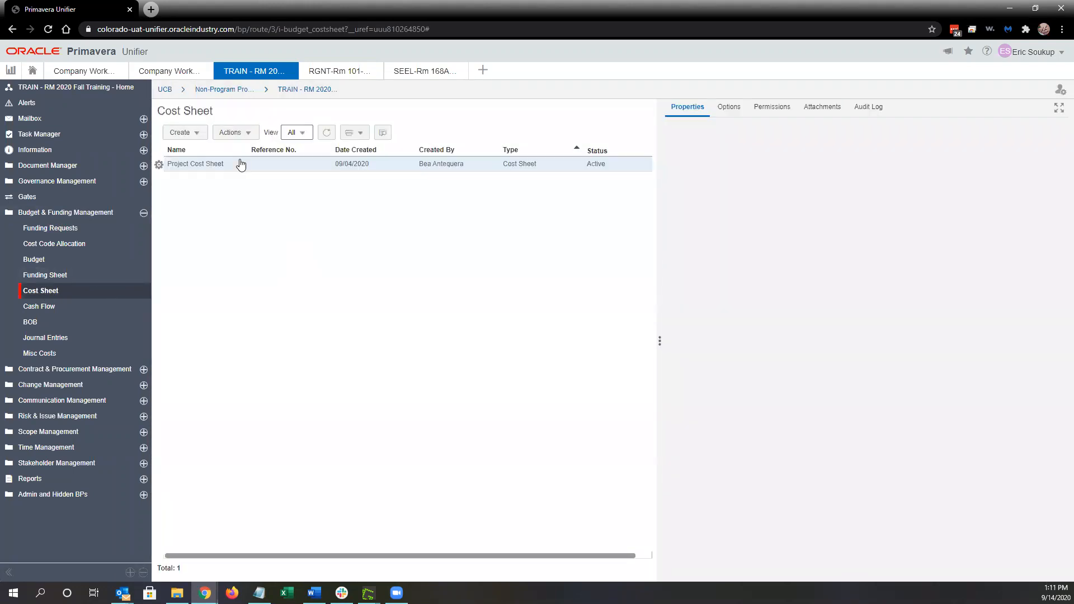
left_click(206, 165)
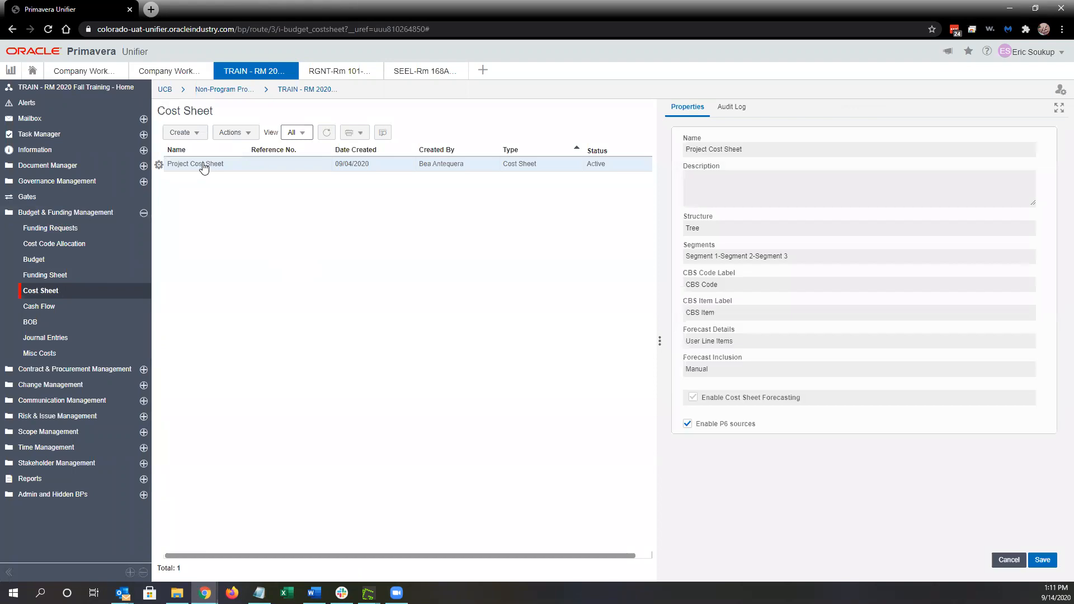
left_click(203, 168)
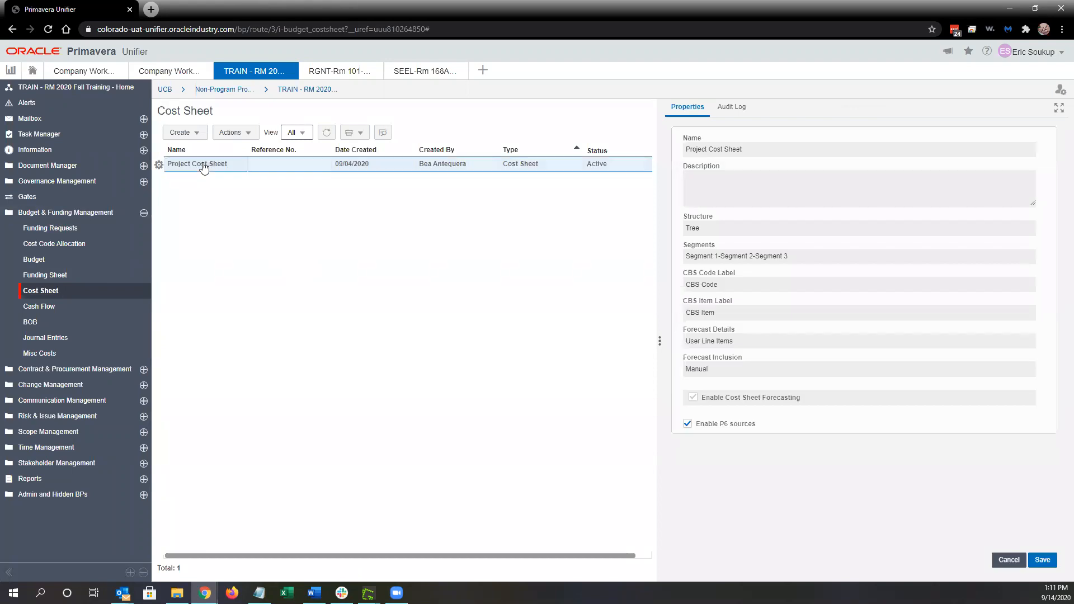
left_click(203, 168)
double_click(203, 165)
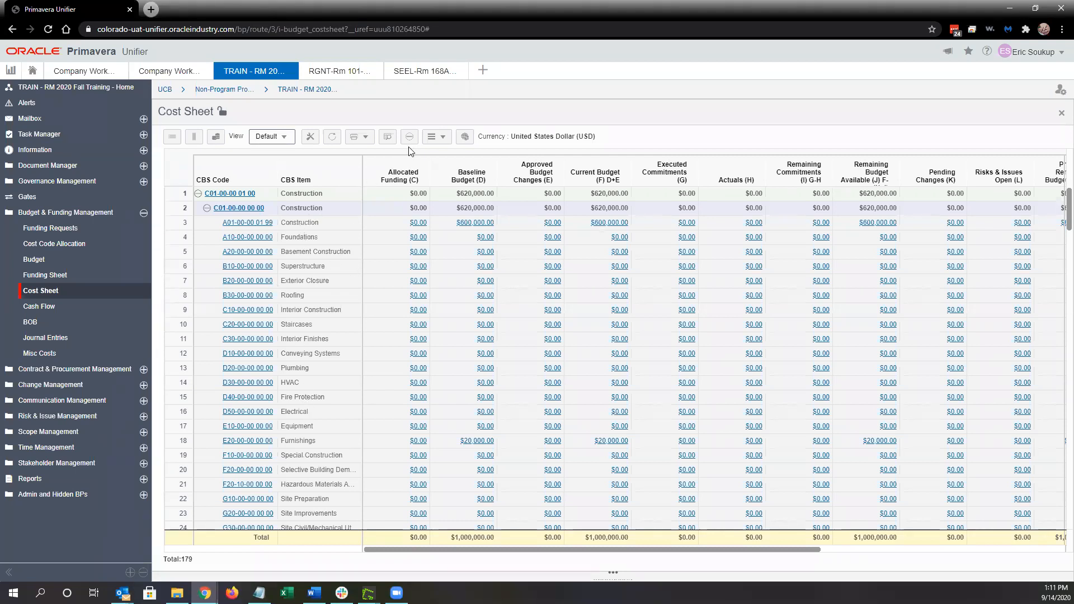
Collapse all cost code groups in the cost sheet and show the transactions behind Project Contingency's Baseline Budget amount
key("ctrl")
key("ctrl")
left_click(410, 141)
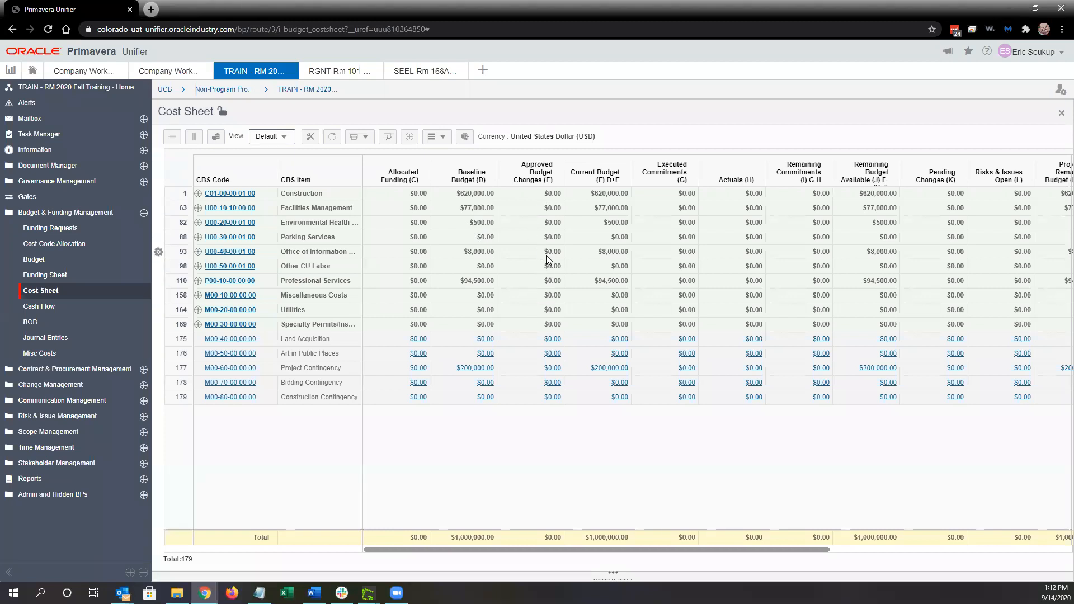
left_click(473, 369)
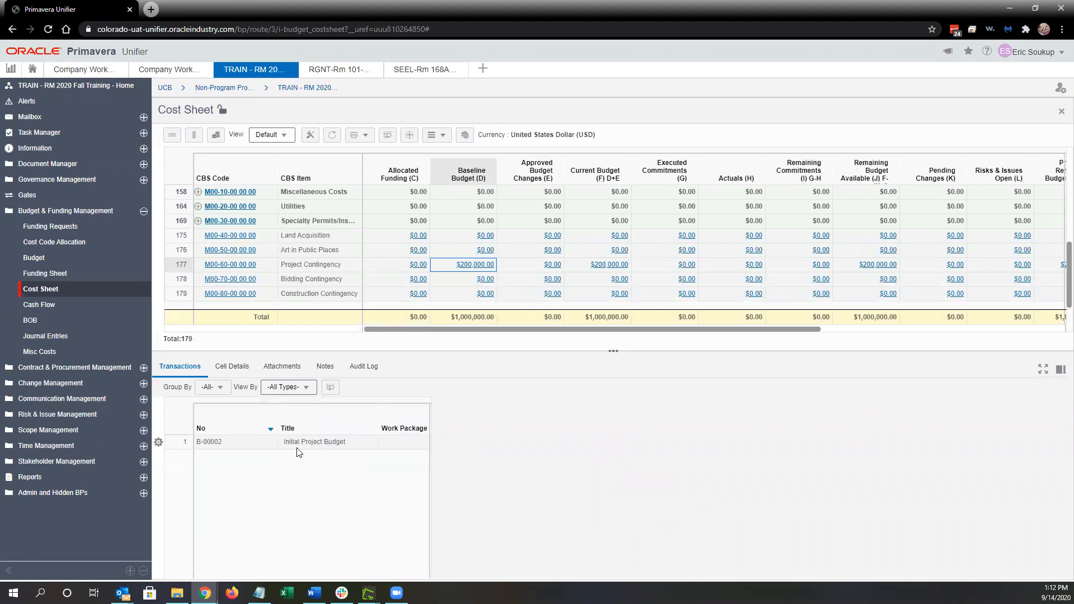
Select the Initial Project Budget transaction and collapse and reopen the transaction details area to display all its columns
left_click(314, 445)
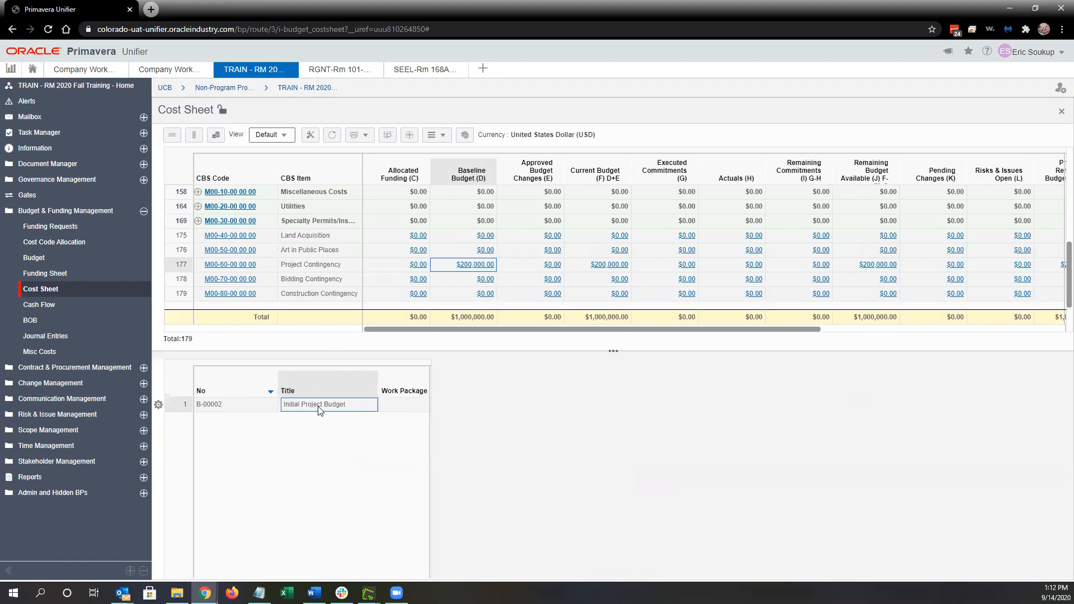
left_click(167, 404)
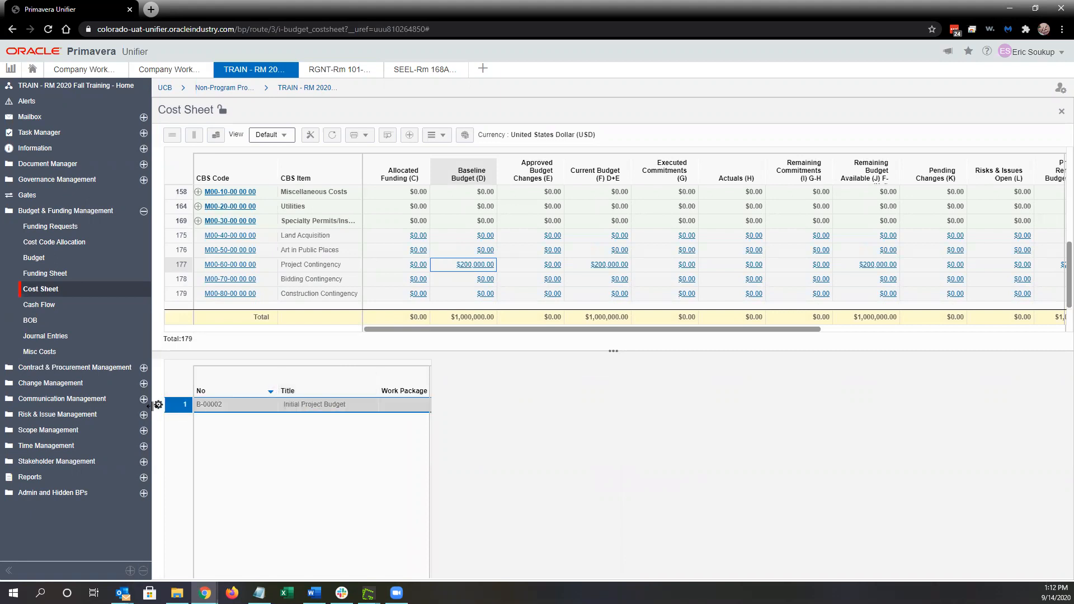
left_click(330, 408)
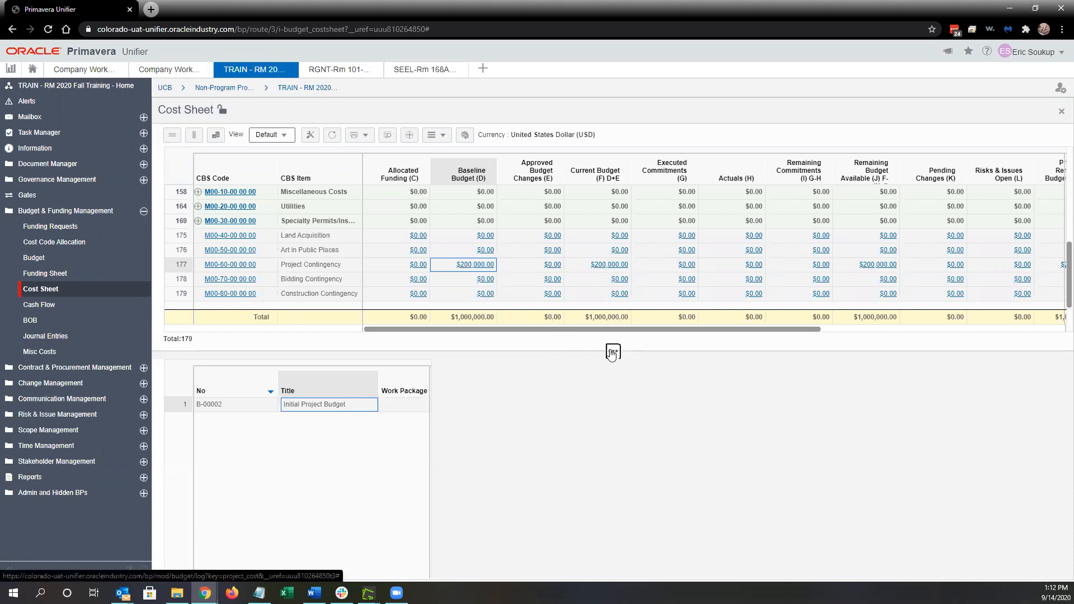
left_click_drag(613, 352, 613, 571)
left_click(614, 570)
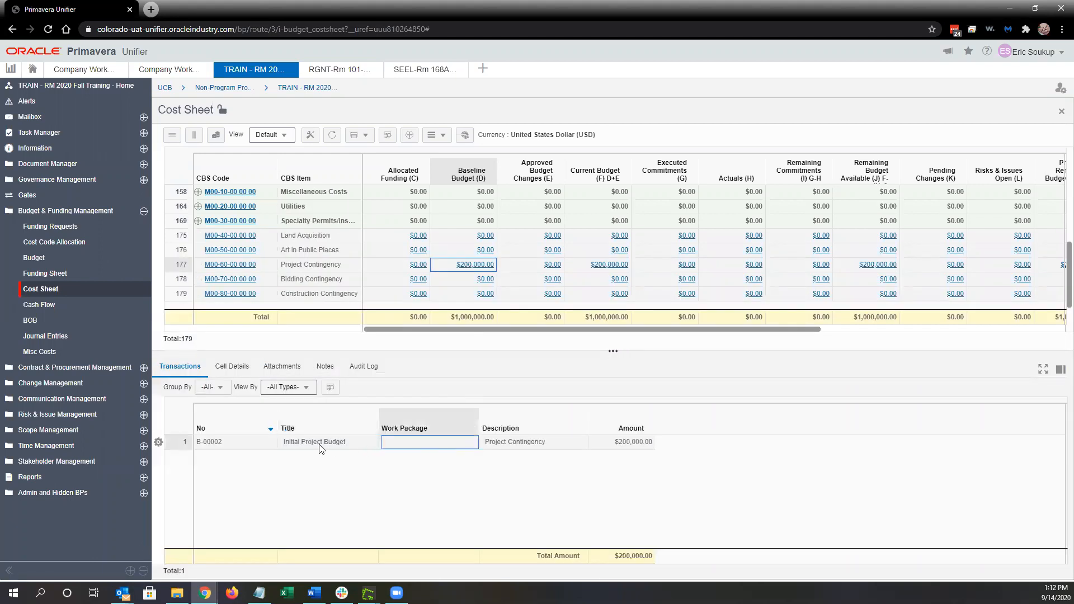
Examine the record number, title, description and amount of the transaction behind Project Contingency's Baseline Budget
left_click(159, 443)
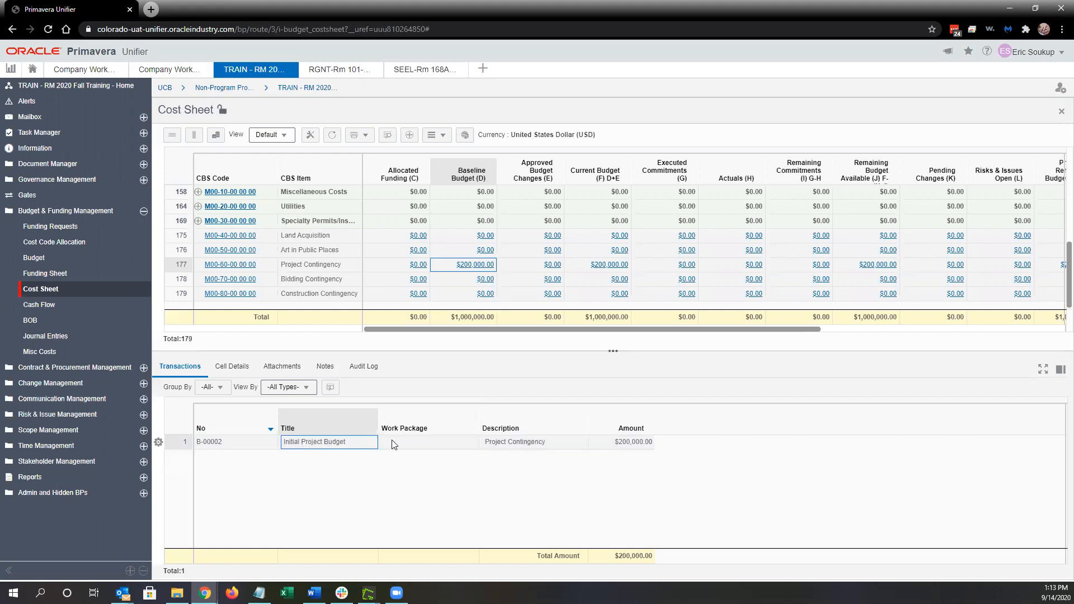
left_click(542, 442)
left_click(639, 444)
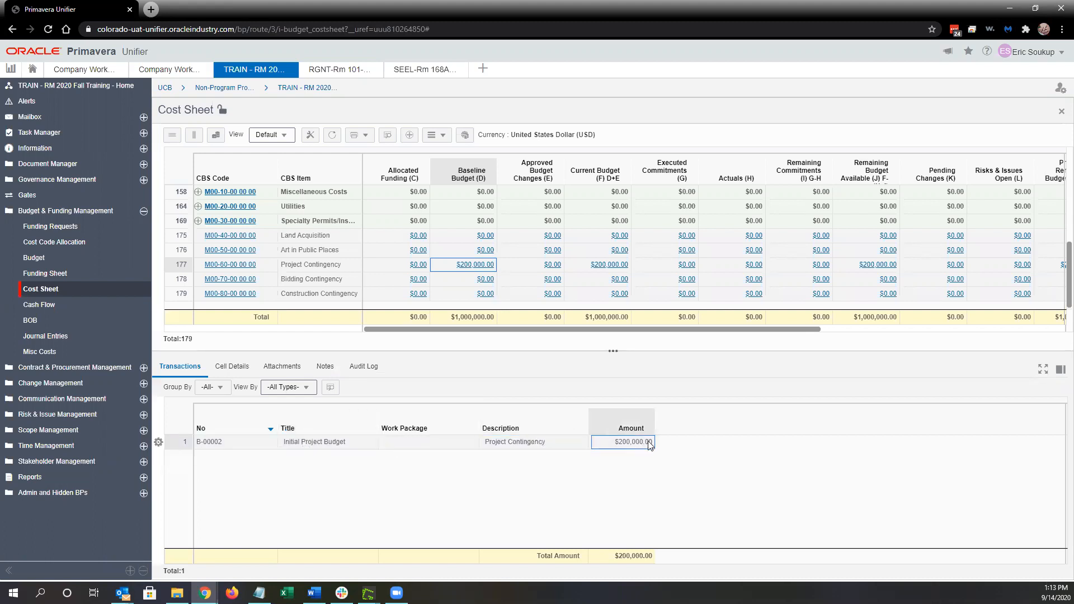
left_click(223, 448)
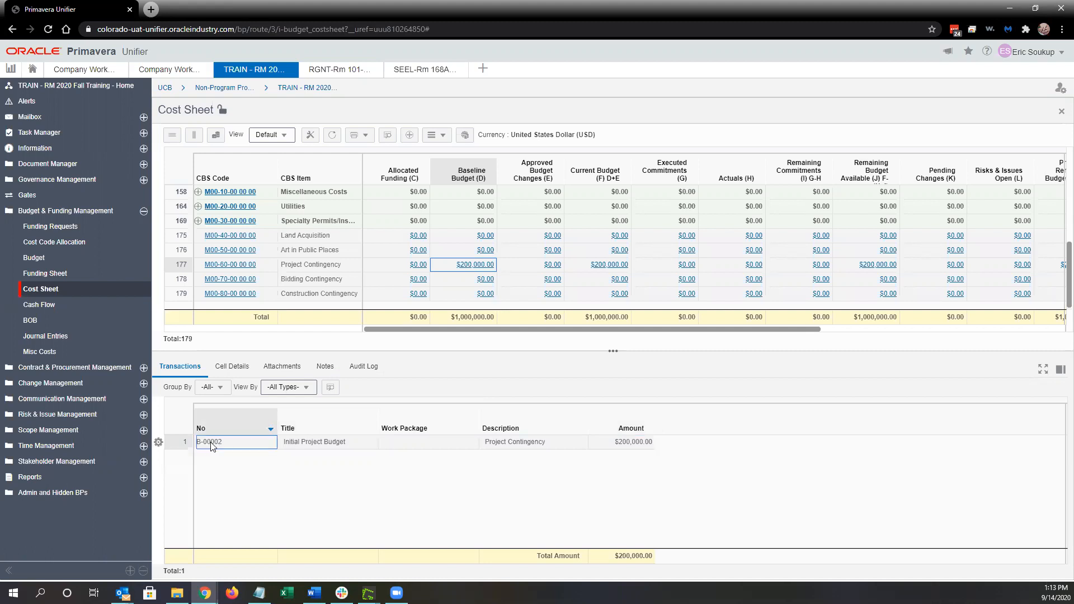
left_click(305, 447)
left_click(520, 441)
left_click(618, 444)
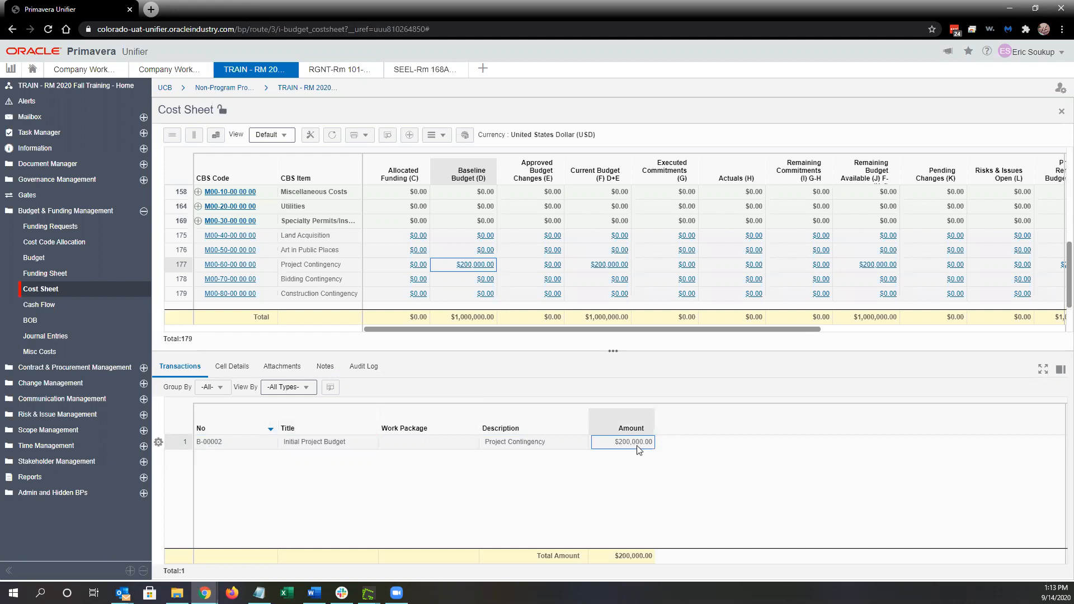
left_click(206, 448)
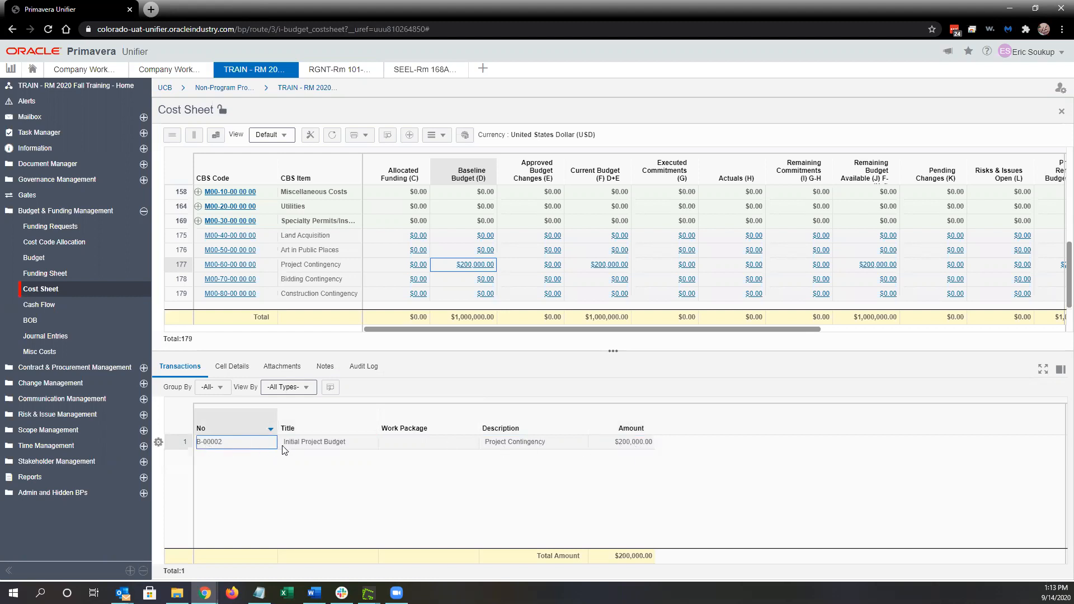
left_click(295, 448)
left_click(218, 447)
left_click(324, 446)
left_click(552, 448)
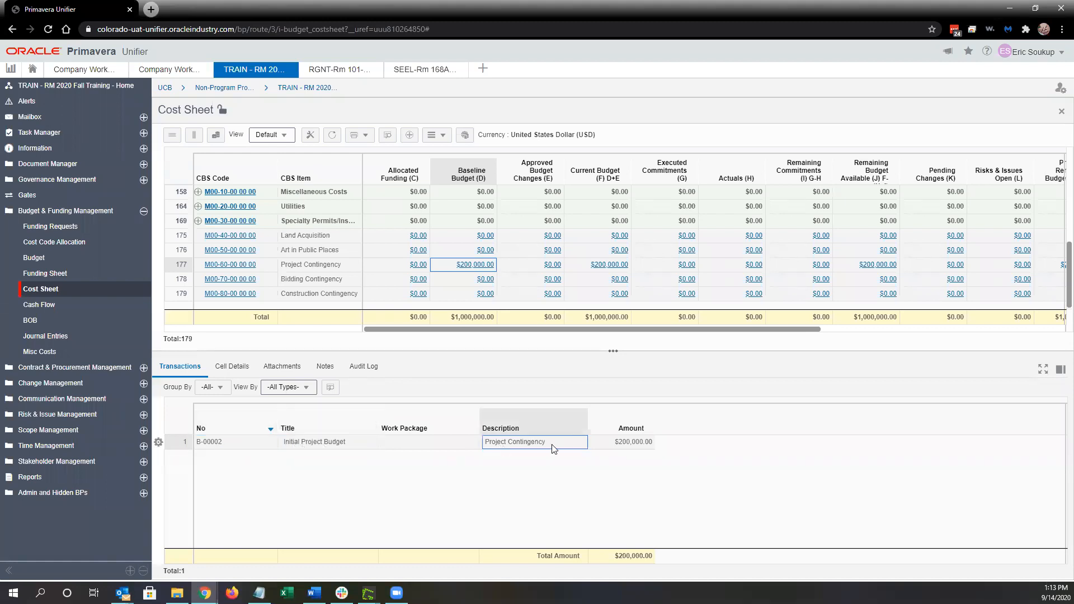
left_click(644, 447)
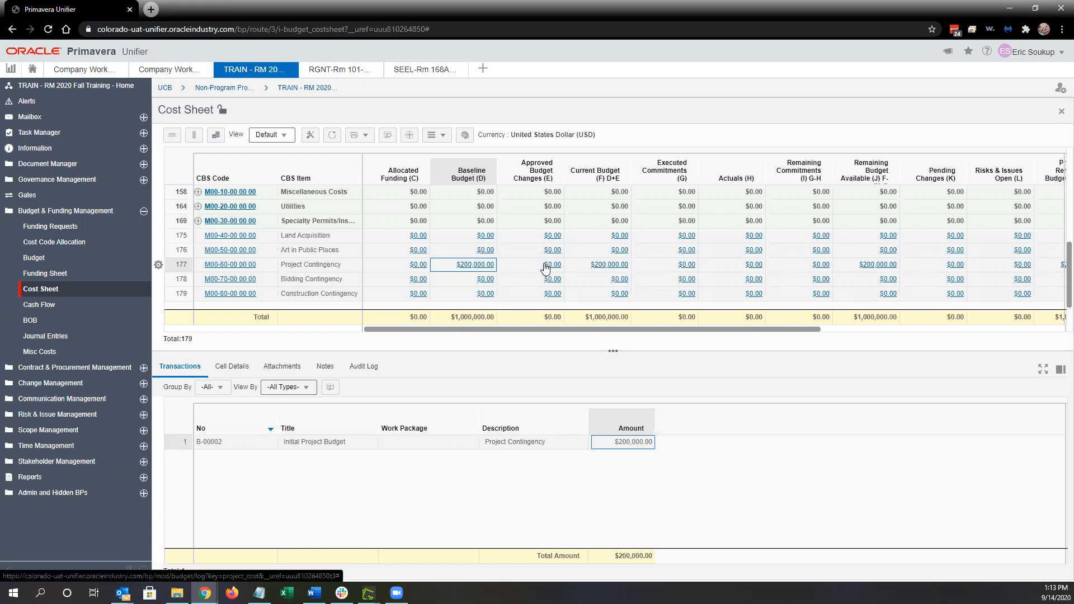
Show the transactions behind Project Contingency's Current Budget amount, and hide the transaction details to view the whole cost sheet
left_click(618, 267)
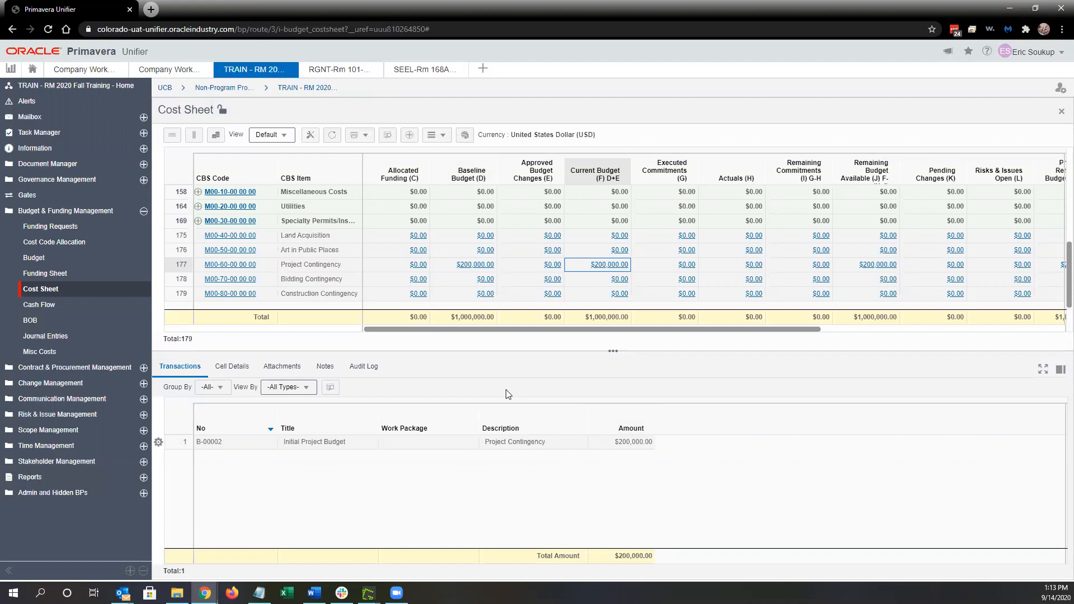
left_click(612, 353)
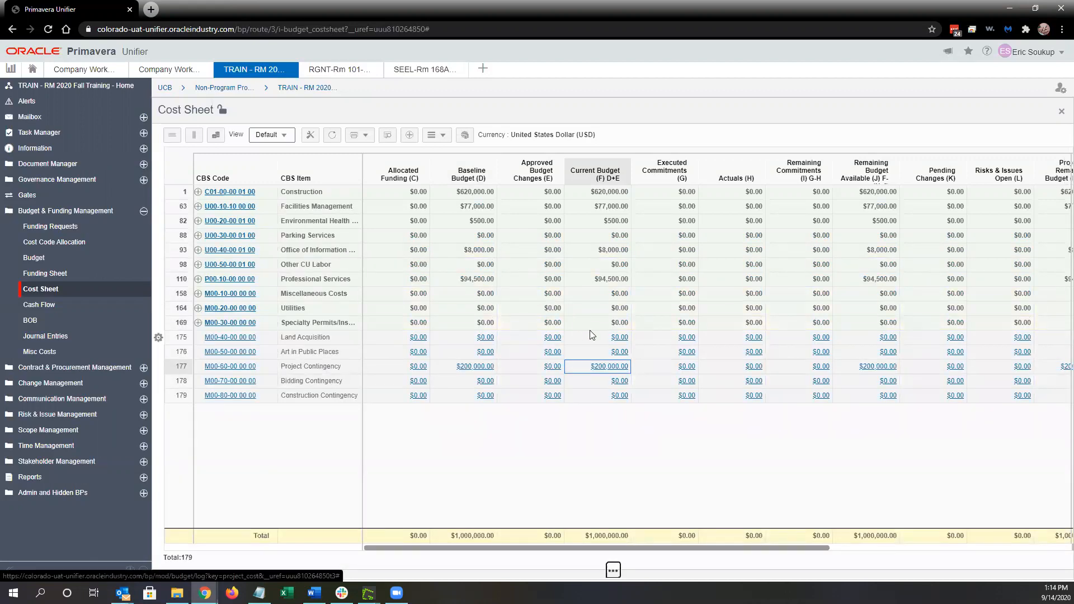
left_click(479, 192)
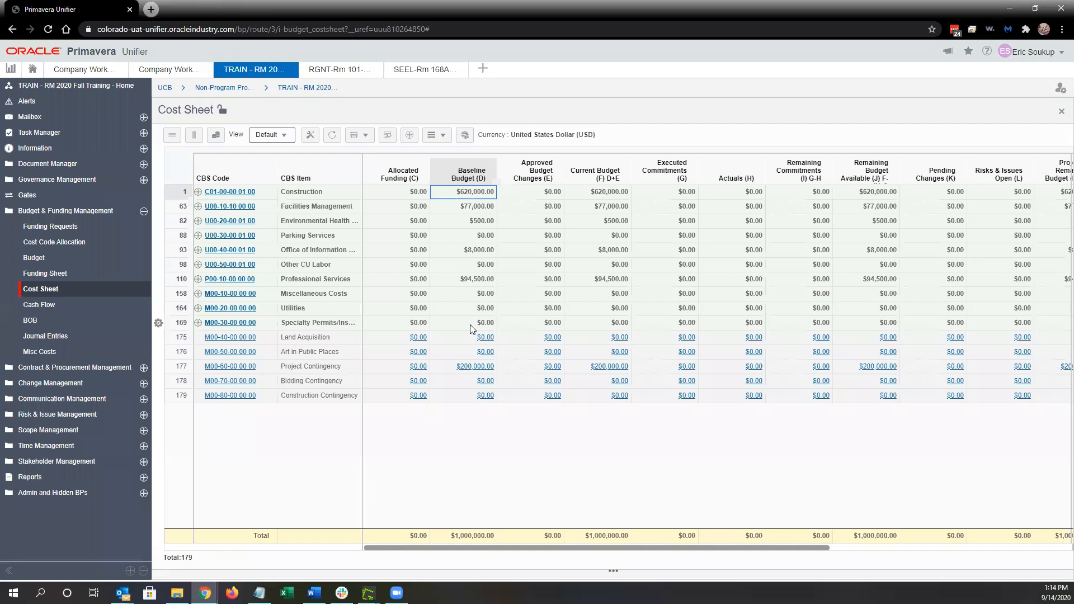
Expand the Facilities Management and Construction groups, including the nested Construction subgroup, and widen the CBS Item column to show full names
left_click(197, 207)
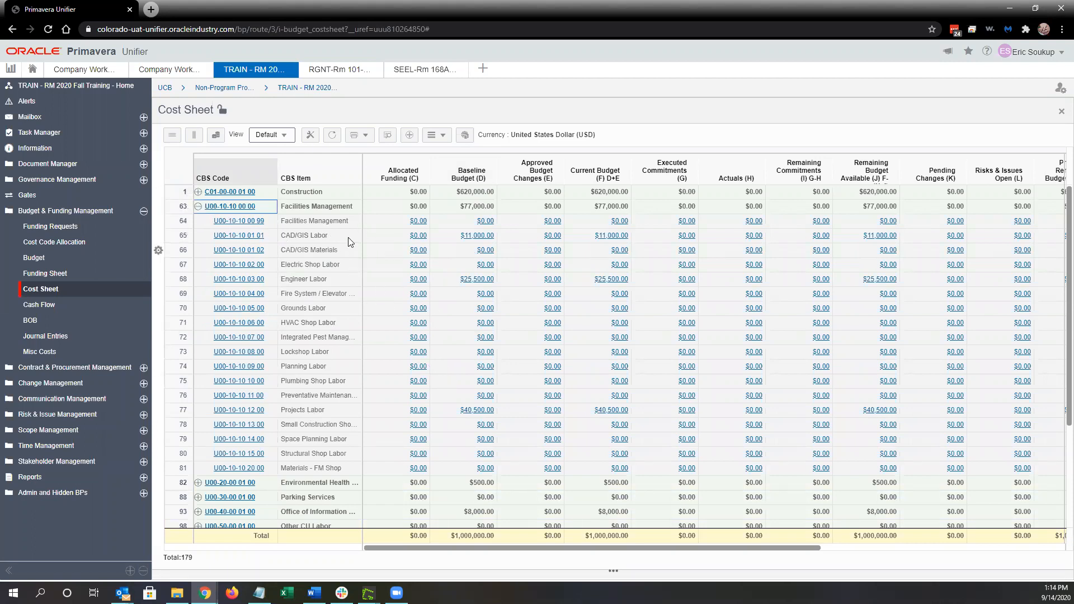
left_click(198, 192)
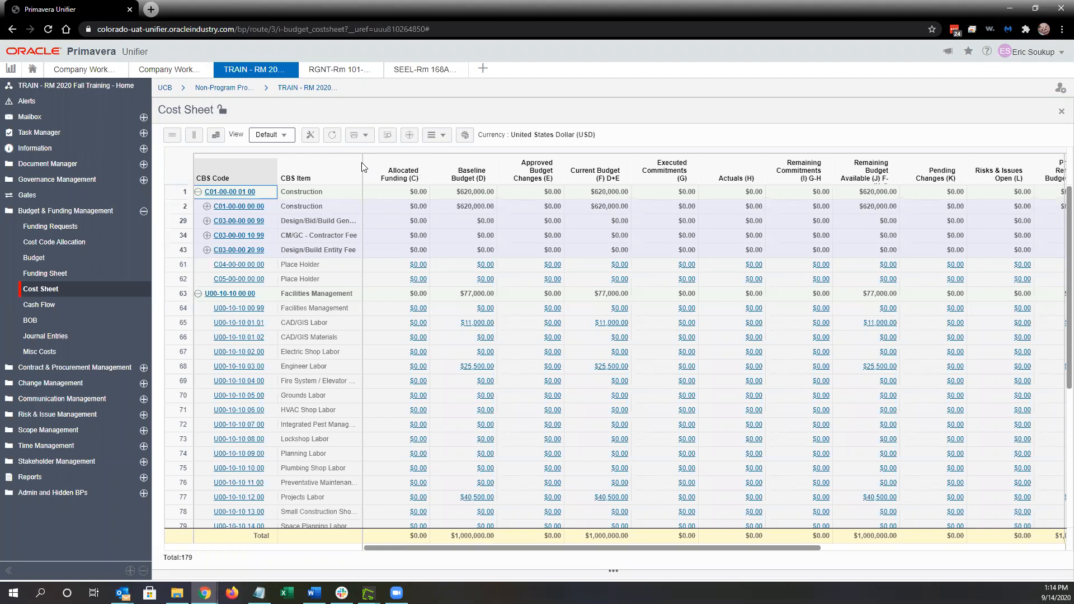
left_click_drag(360, 162, 436, 172)
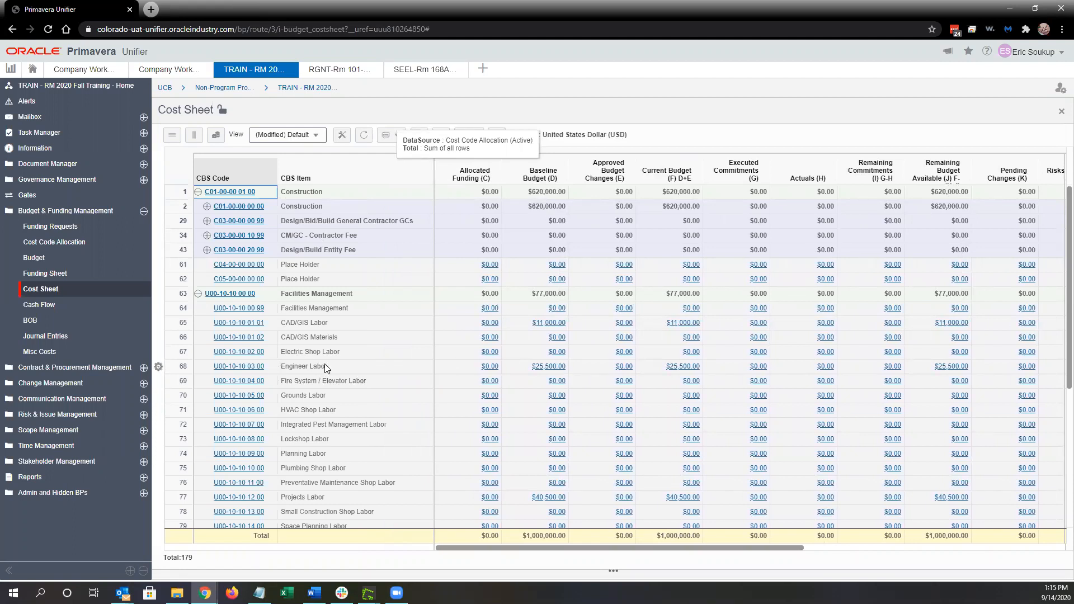
left_click(207, 206)
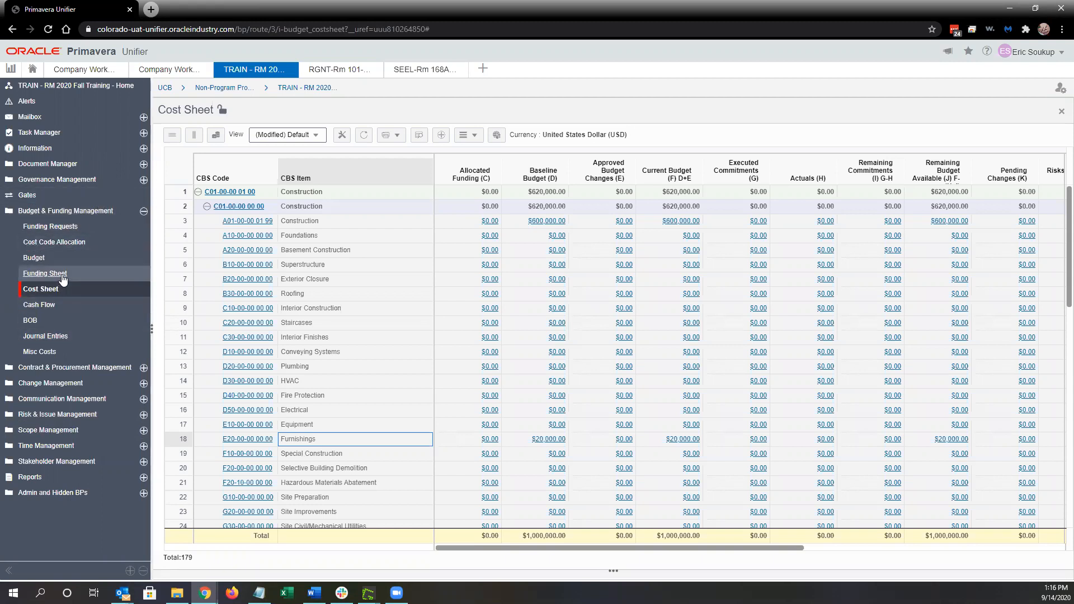
Leave the cost sheet and open the training project's Funding Requests log
left_click(84, 274)
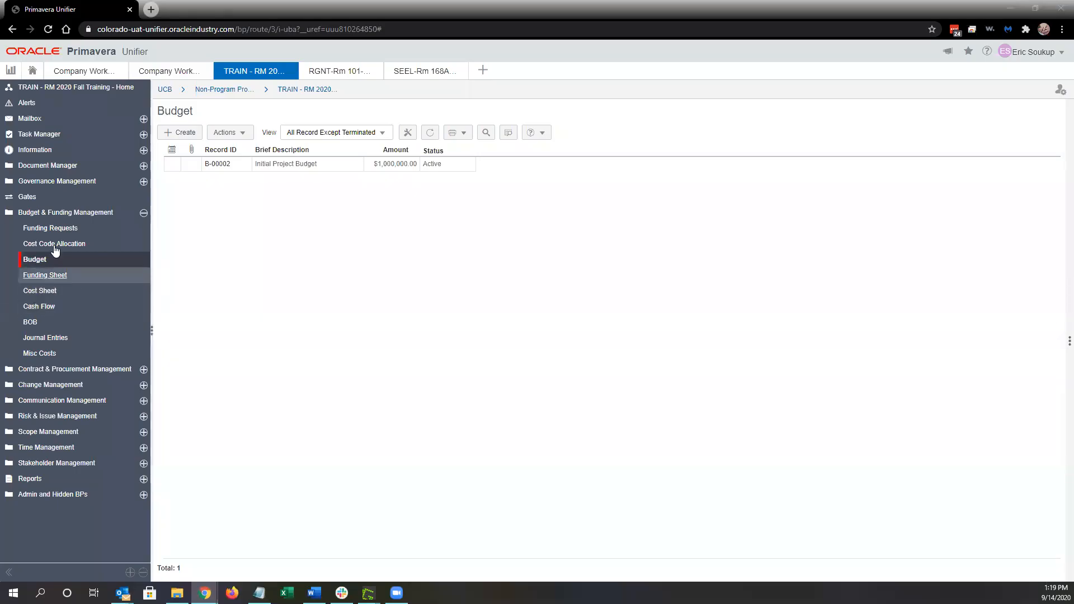
left_click(50, 229)
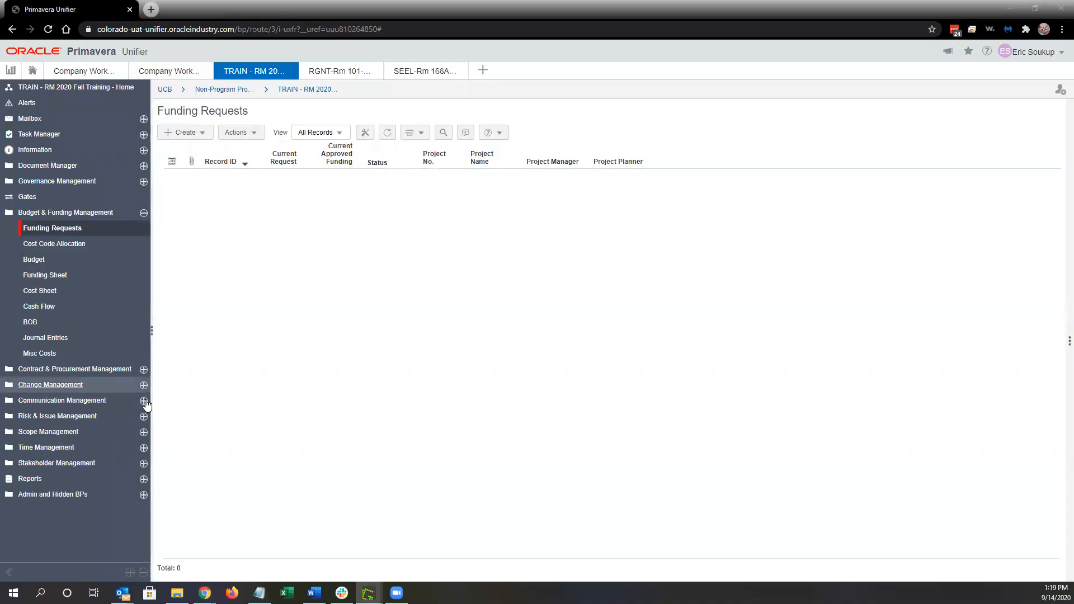
Switch to the Greenshot image editor, examine the Funding Requests workflow diagram from Creation to End, and minimize the editor without closing the image
key("alt+Tab")
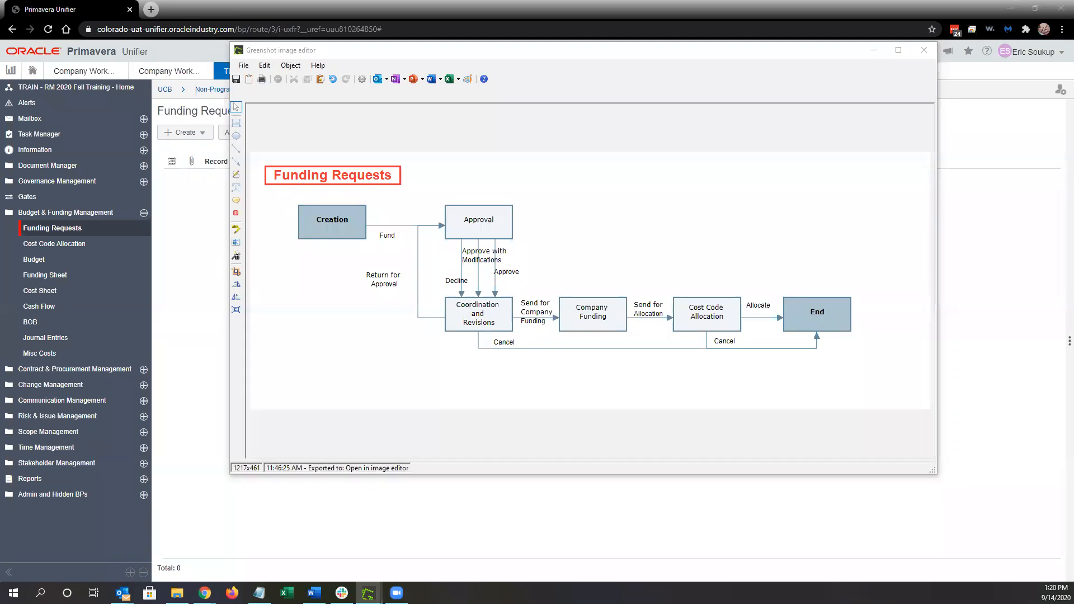
left_click(339, 228)
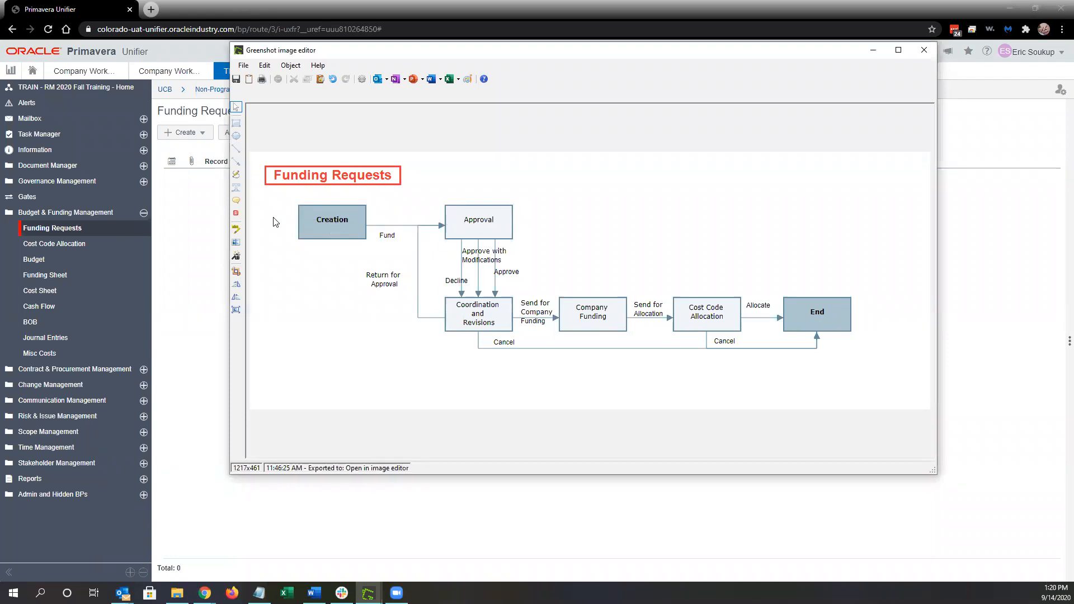
key("alt+Tab")
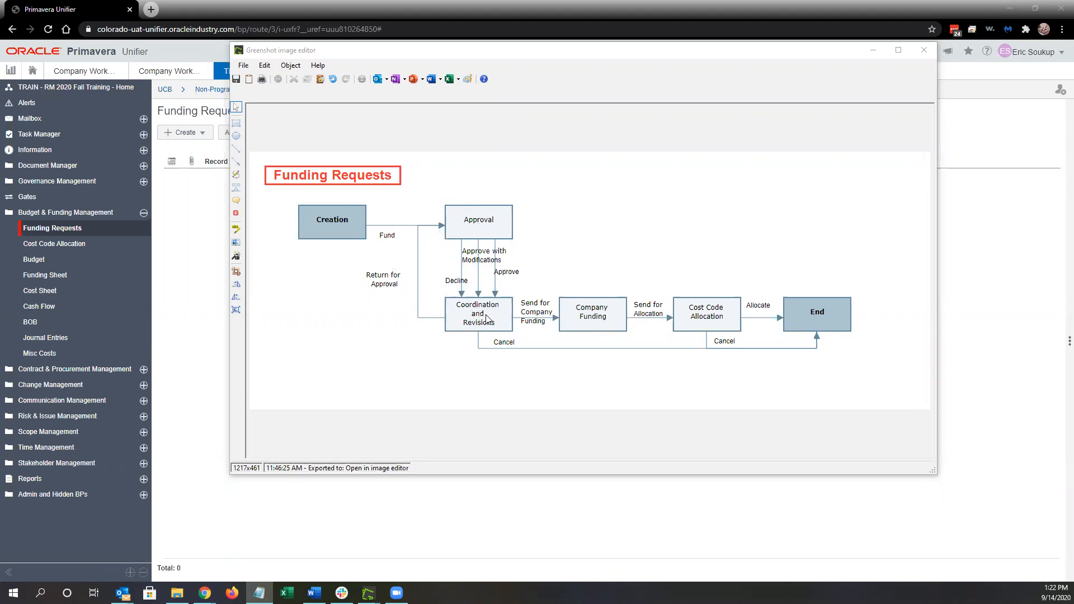
key("ctrl")
key("ctrl")
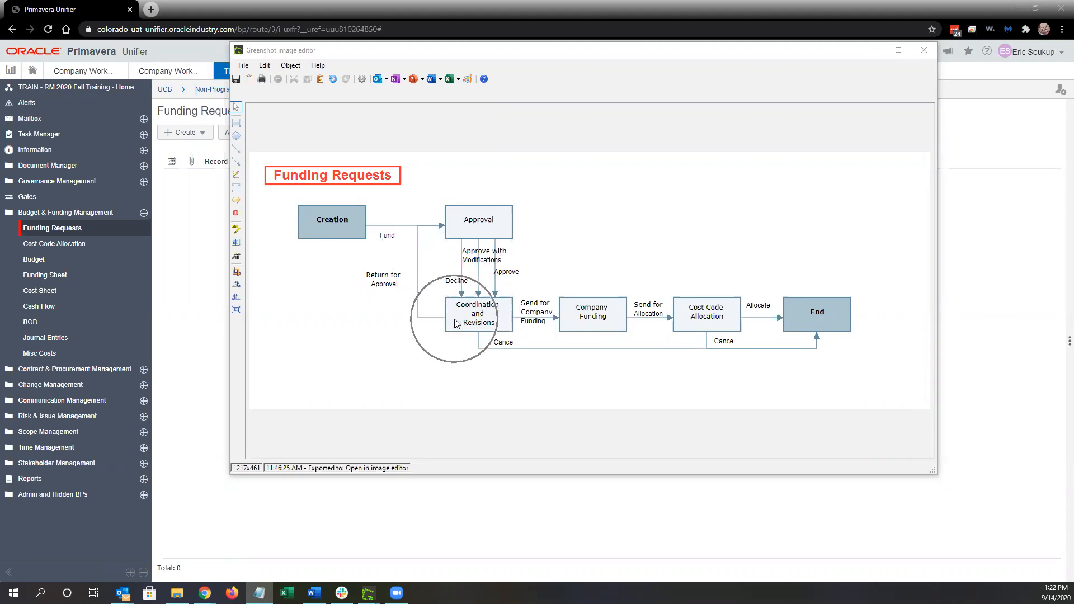
key("ctrl")
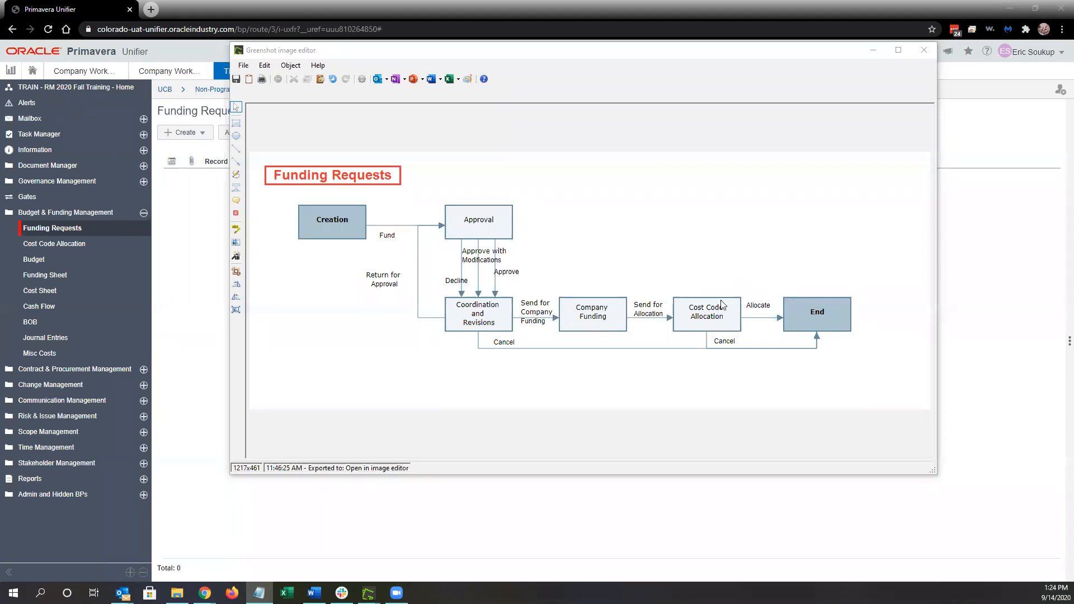
left_click(924, 50)
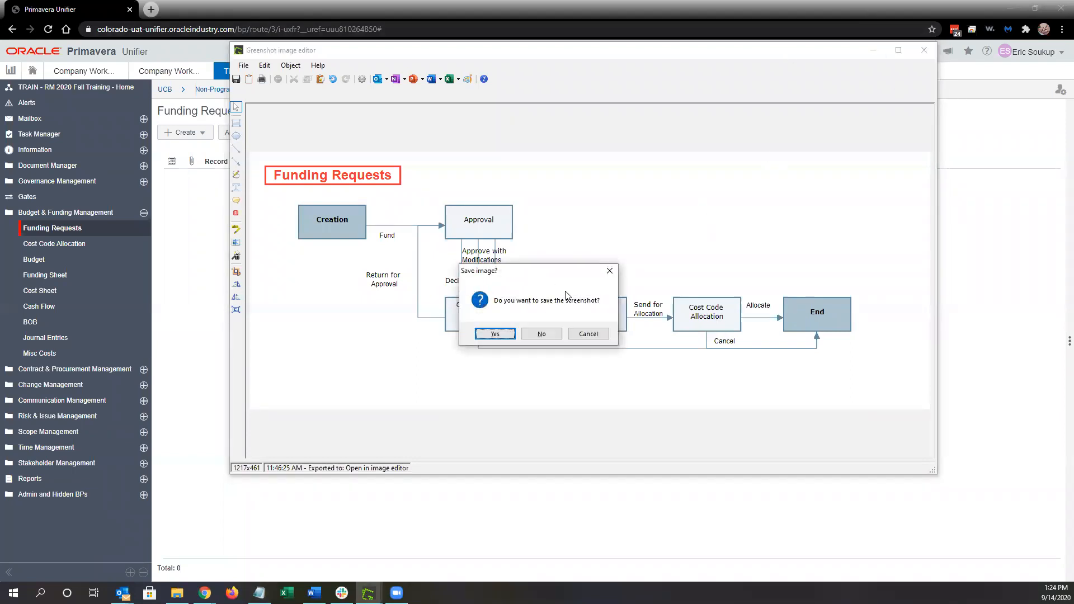
left_click(600, 335)
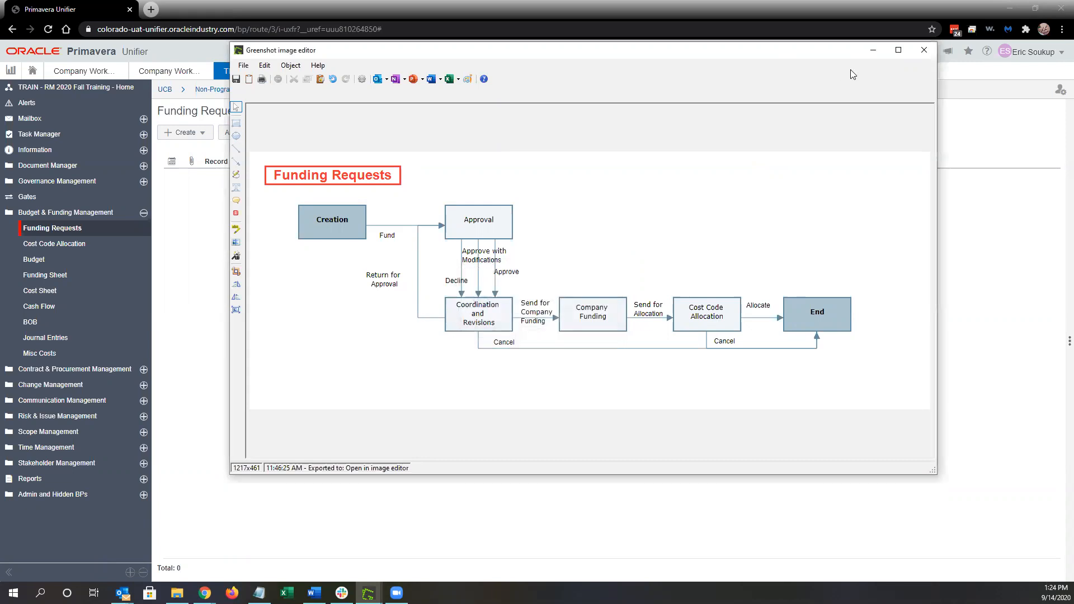
left_click(873, 50)
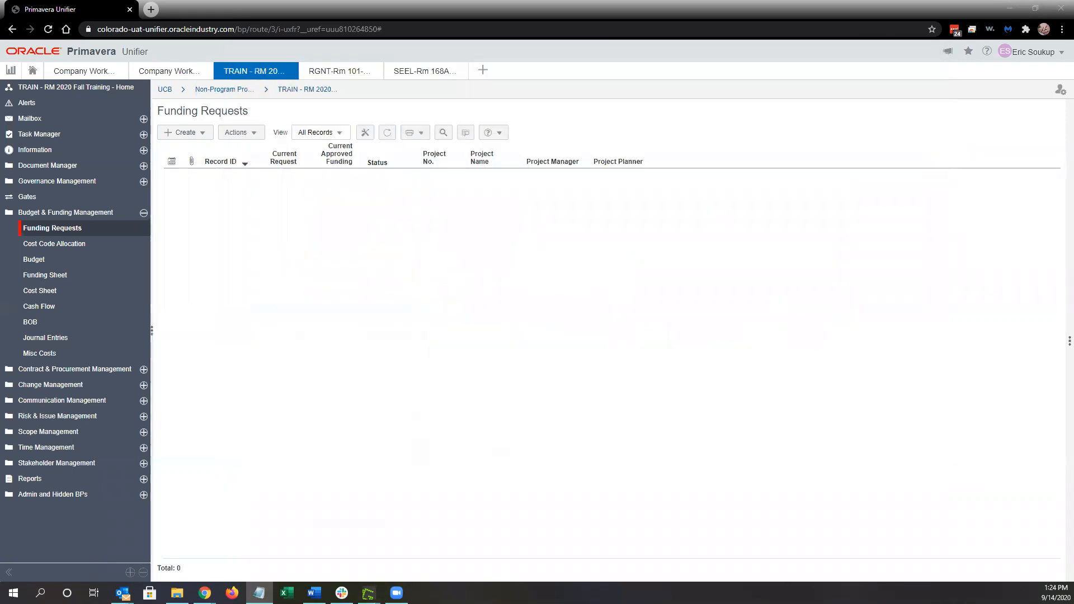
Create a new funding request with the WF 01 Non-Capital v3 workflow and enlarge its window to show the whole form
left_click(73, 228)
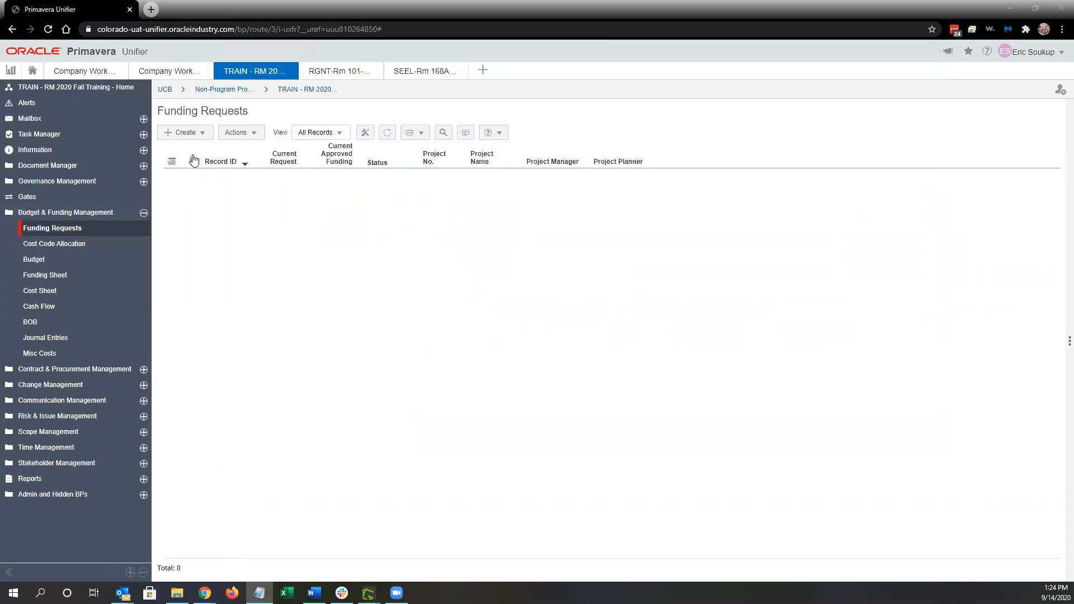
left_click(197, 138)
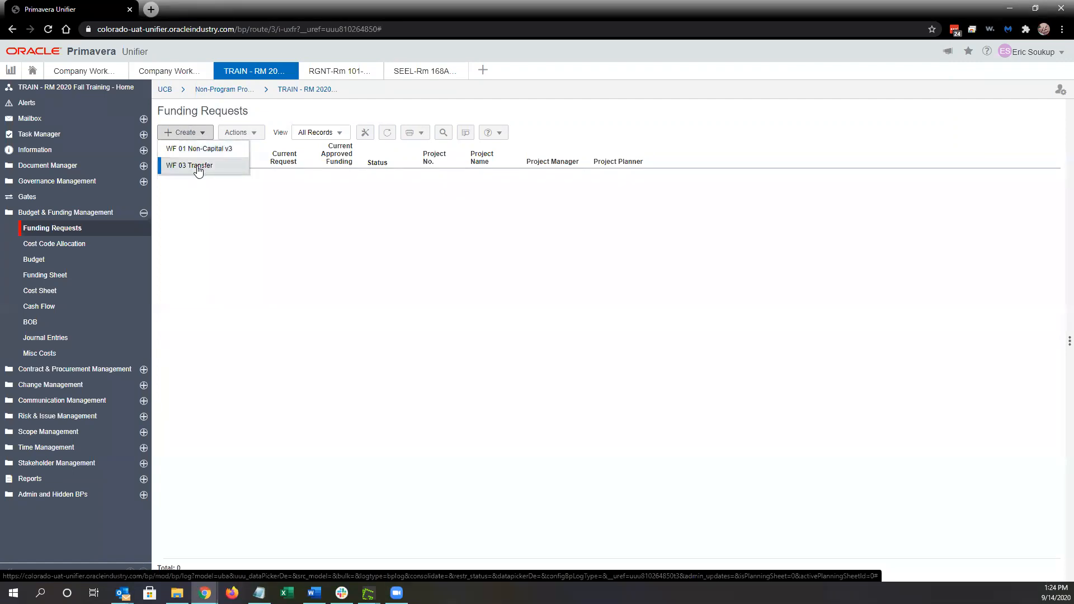
left_click(226, 150)
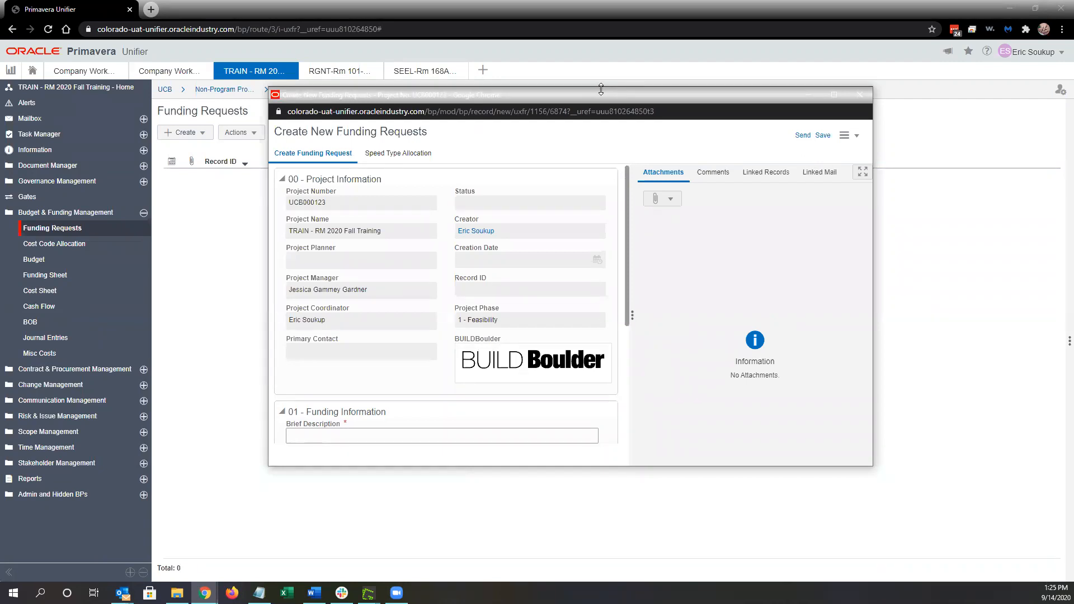
double_click(601, 89)
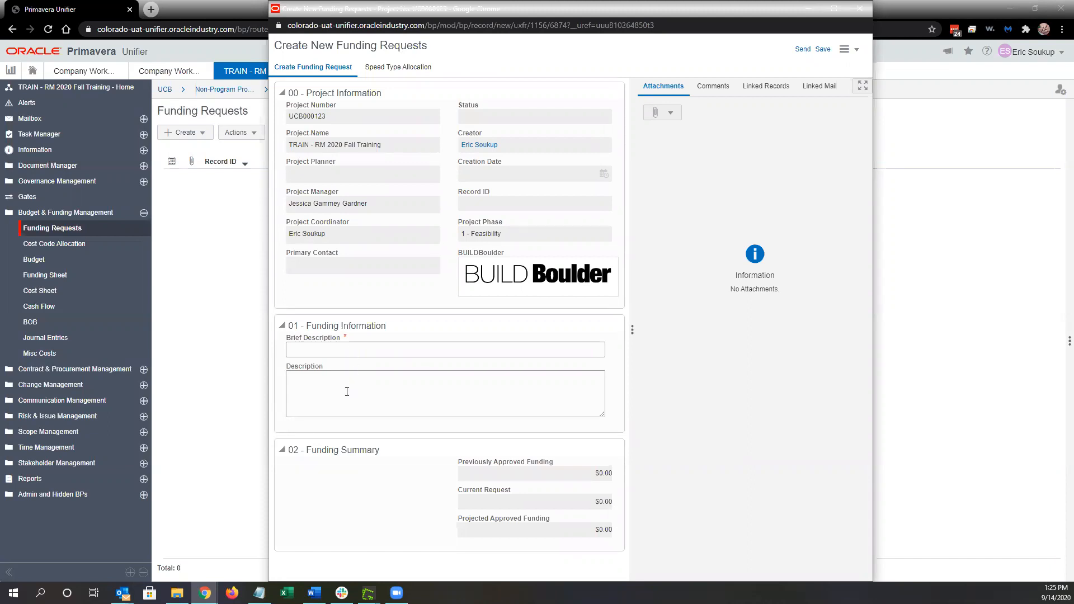
Enter "Full Project Funding" as the funding request's brief description
left_click(351, 351)
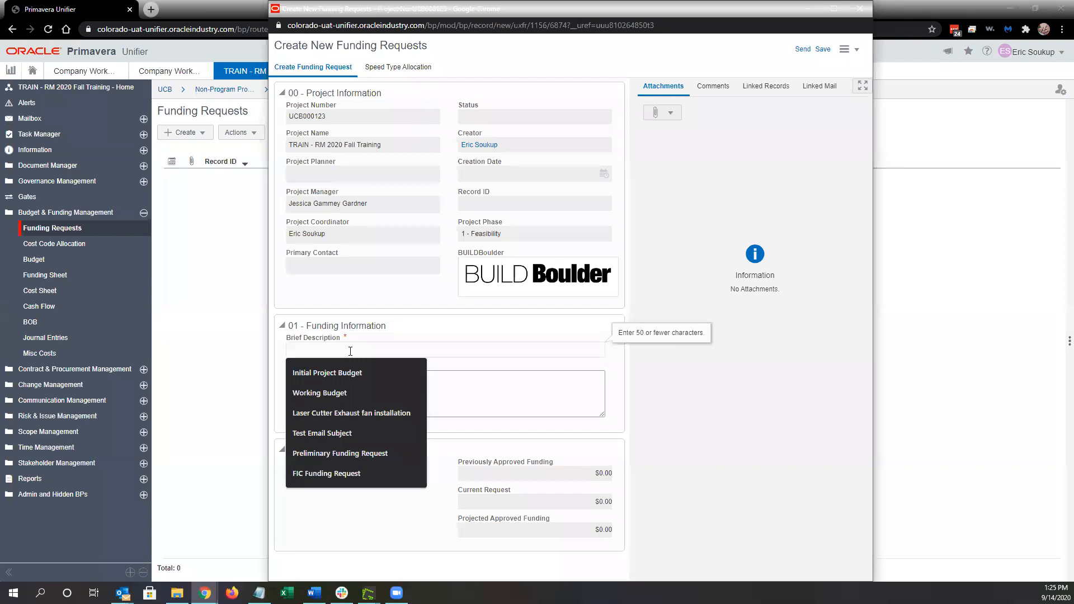
type("Fu")
key("BackSpace")
type("Ill")
key("BackSpace")
key("BackSpace")
key("BackSpace")
type("i")
key("BackSpace")
type("u")
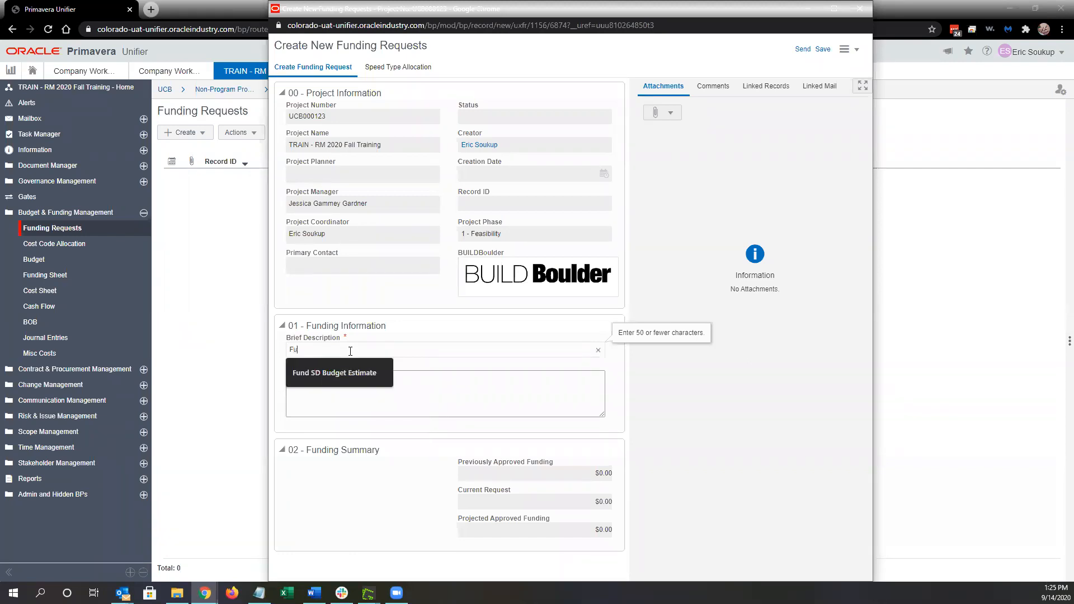
type("ll Project Funding")
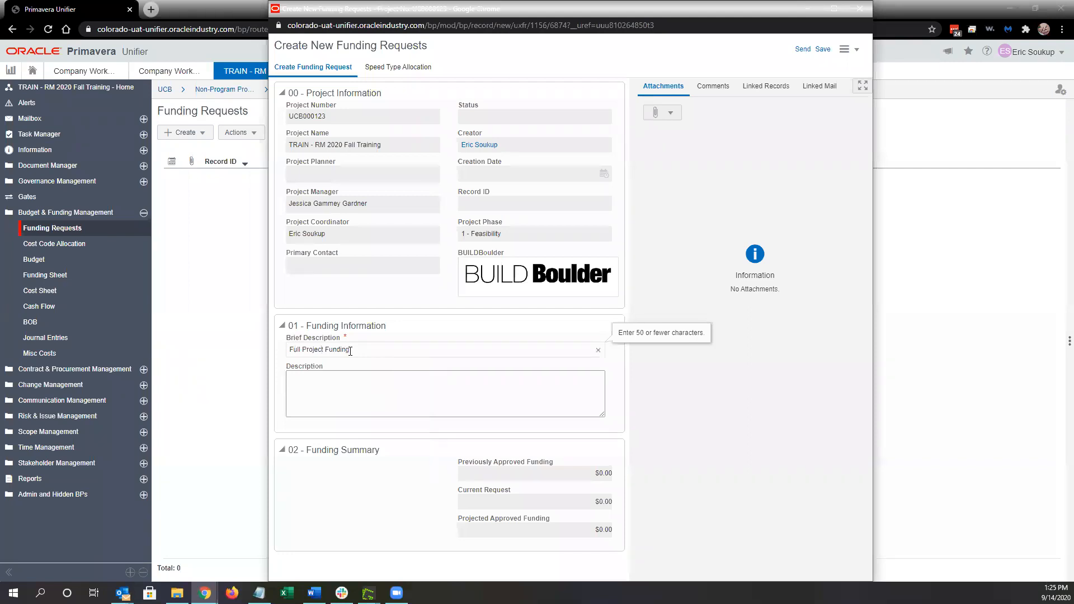
left_click(618, 398)
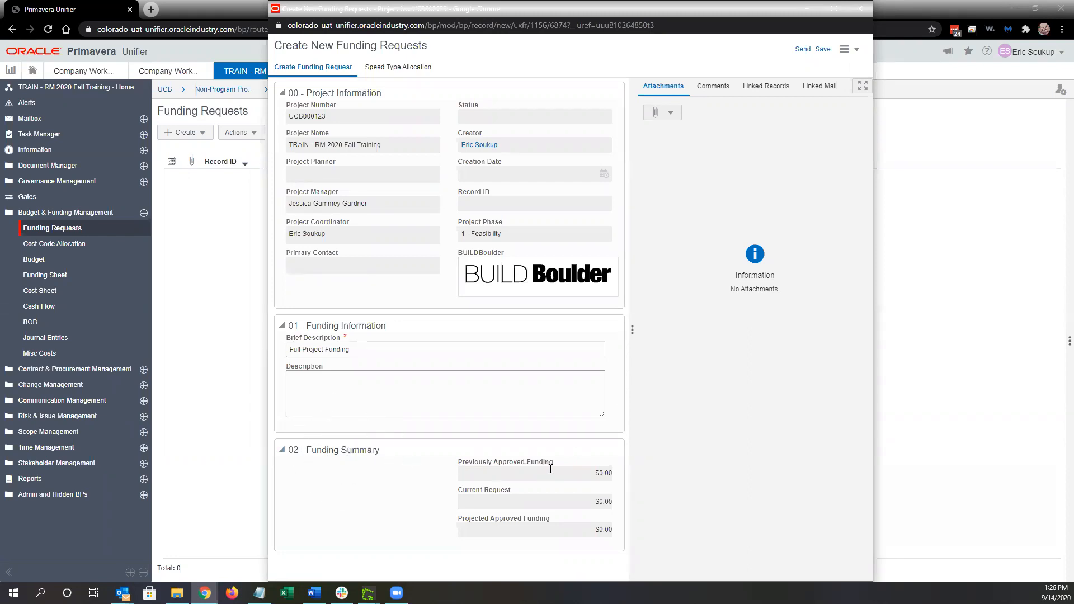
left_click(576, 469)
left_click(599, 502)
left_click(596, 531)
left_click(596, 531)
left_click(597, 531)
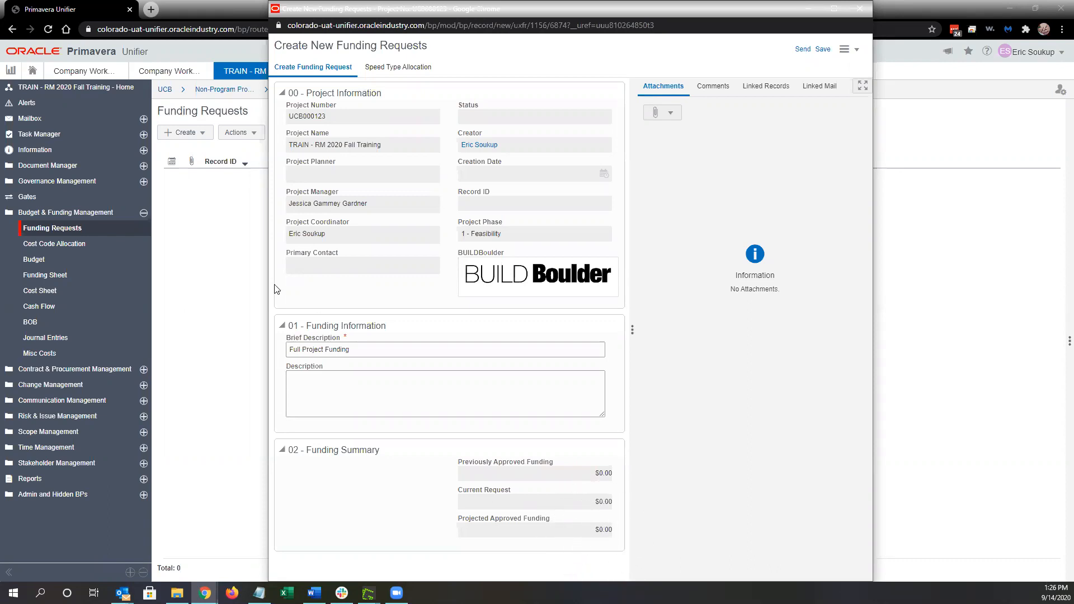
Start a new line item in the funding request's Speed Type Allocation
left_click(409, 67)
left_click(408, 68)
left_click(409, 69)
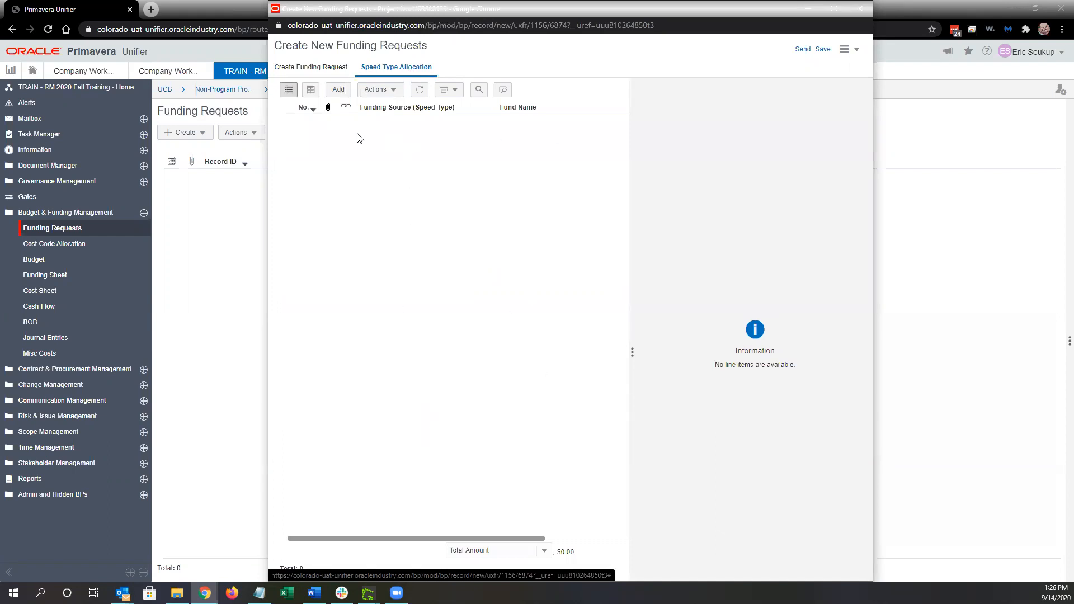
left_click(336, 94)
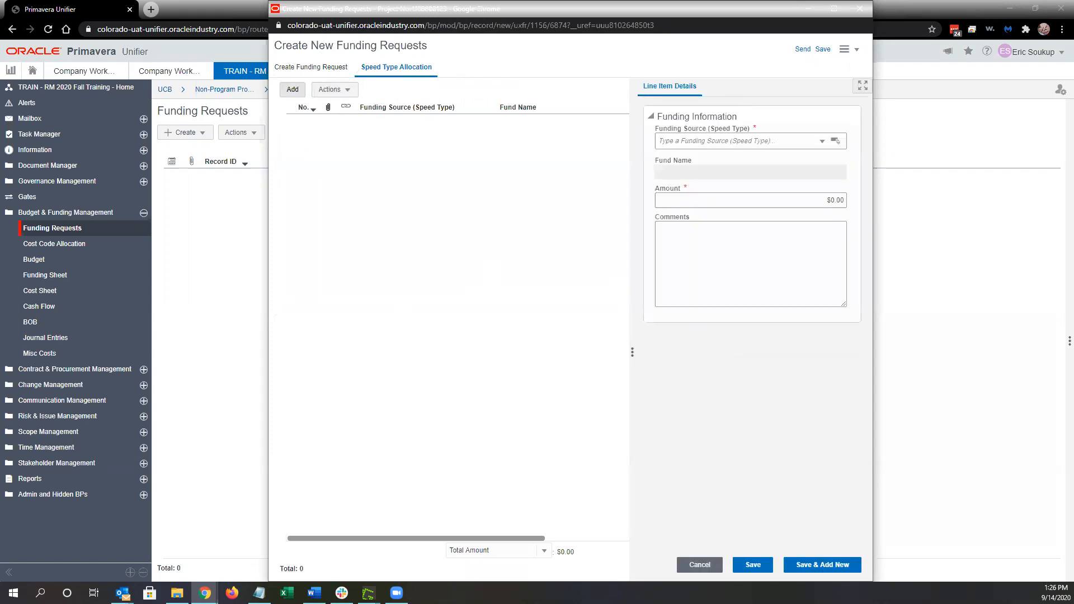
key("alt+Tab")
key("alt+Tab")
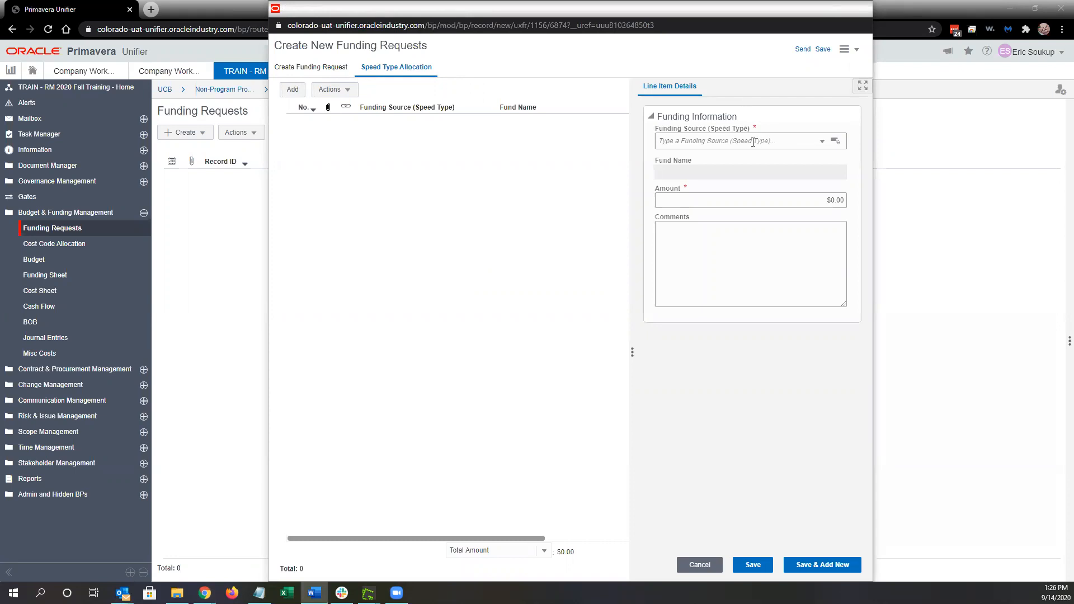
left_click(668, 142)
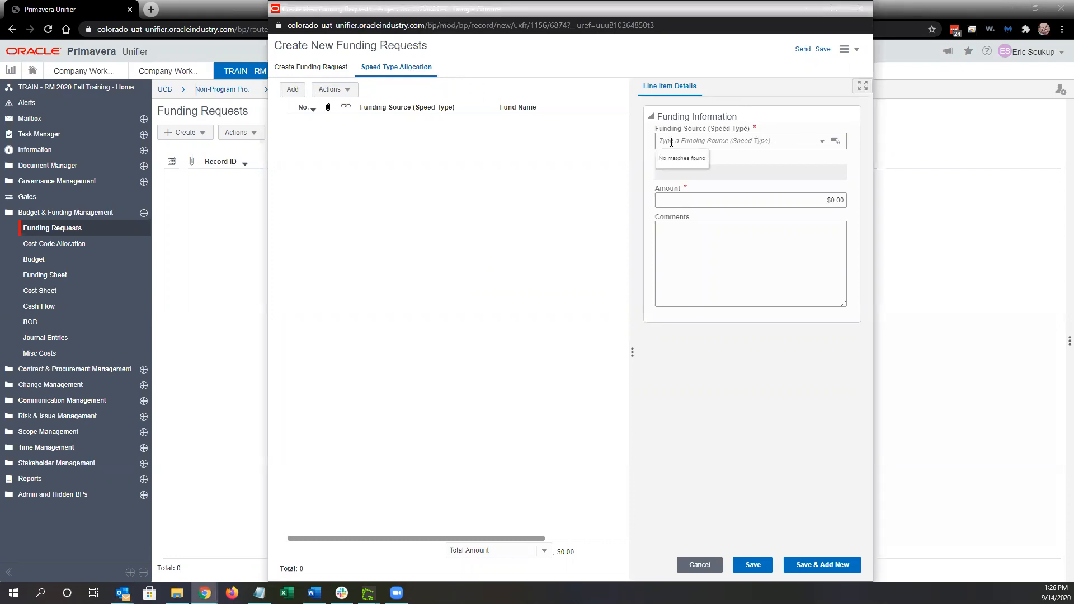
type("2020-")
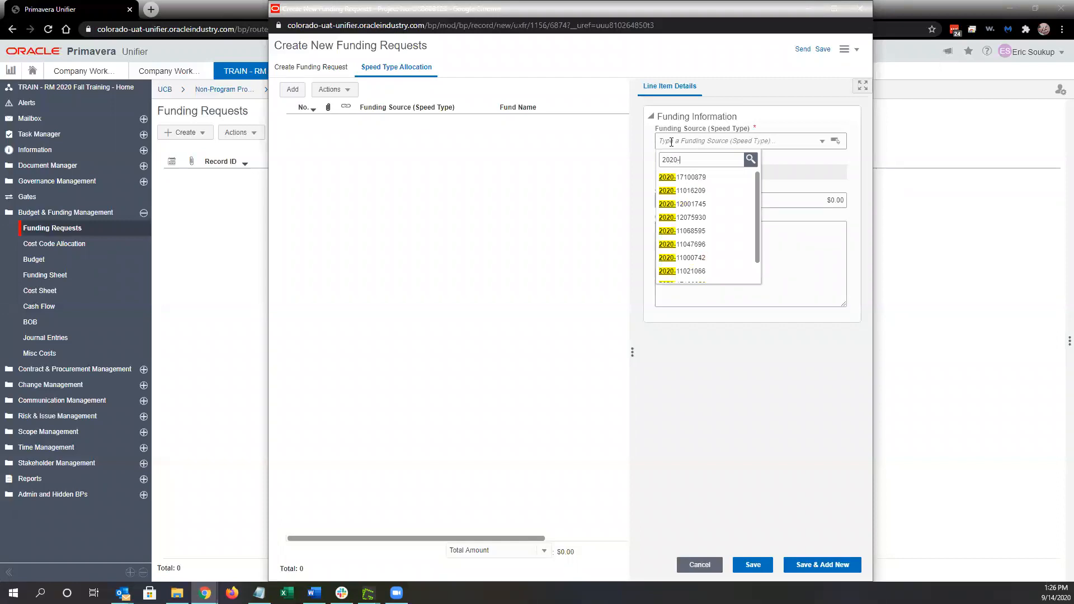
key("alt+Tab")
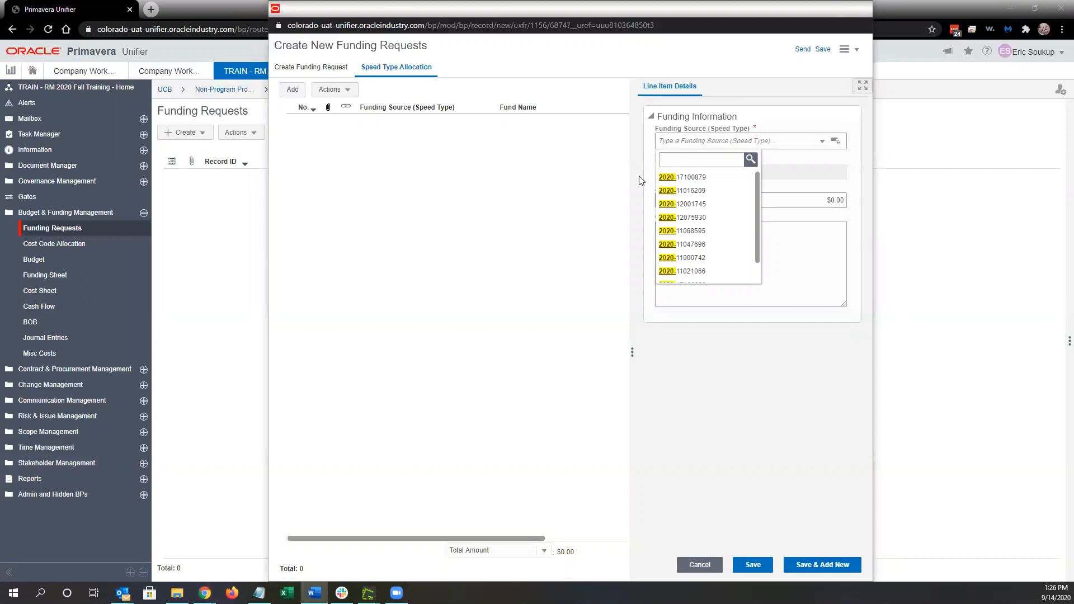
left_click(686, 162)
type("20")
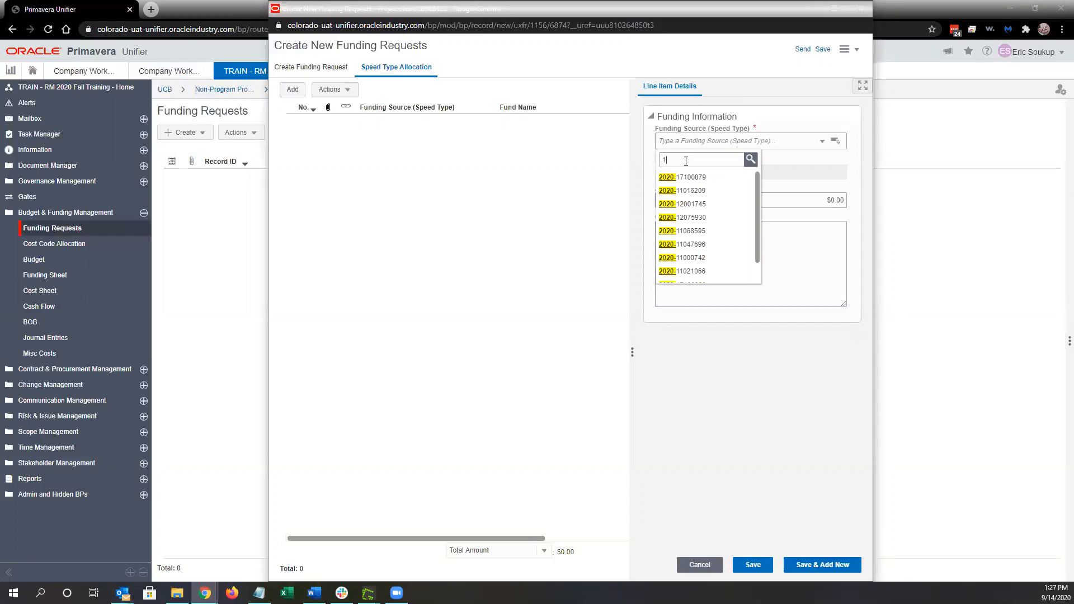
type("20-12012")
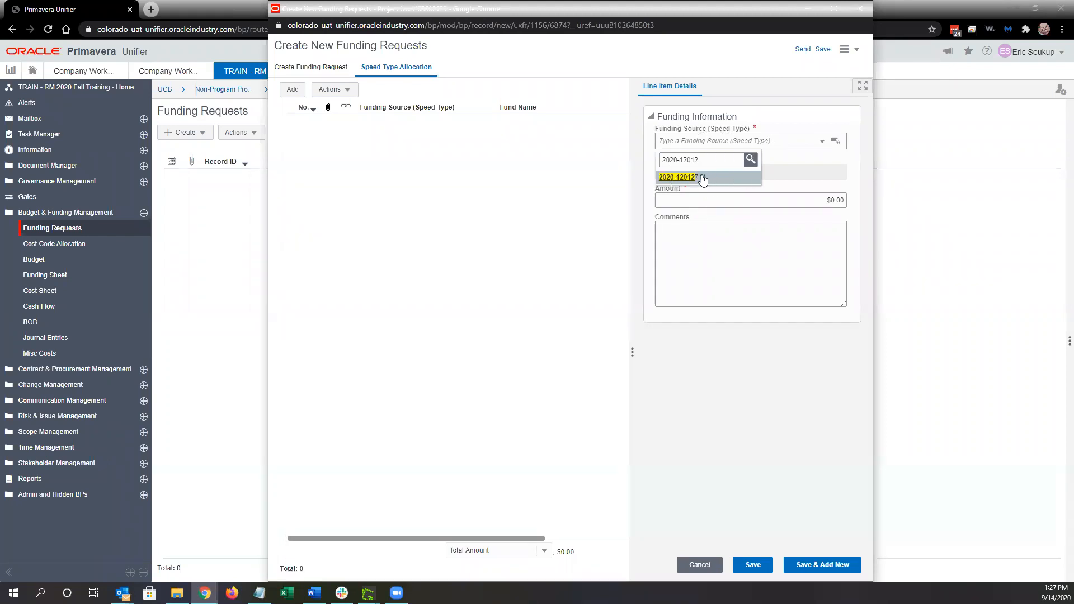
left_click(700, 176)
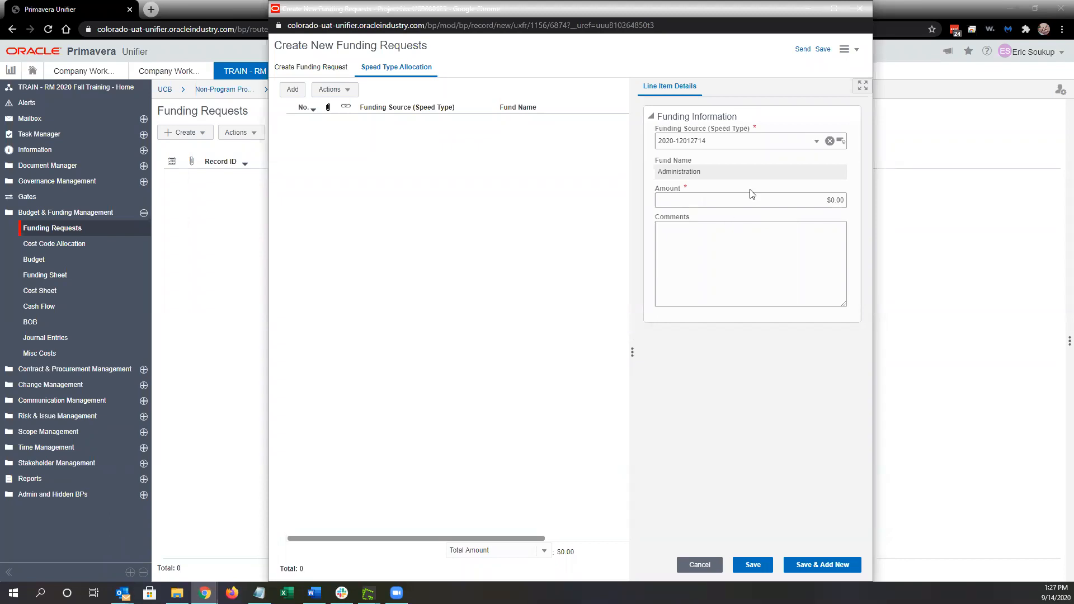
Set the line item's amount to $1,000,000.00 and save the line item
left_click(815, 200)
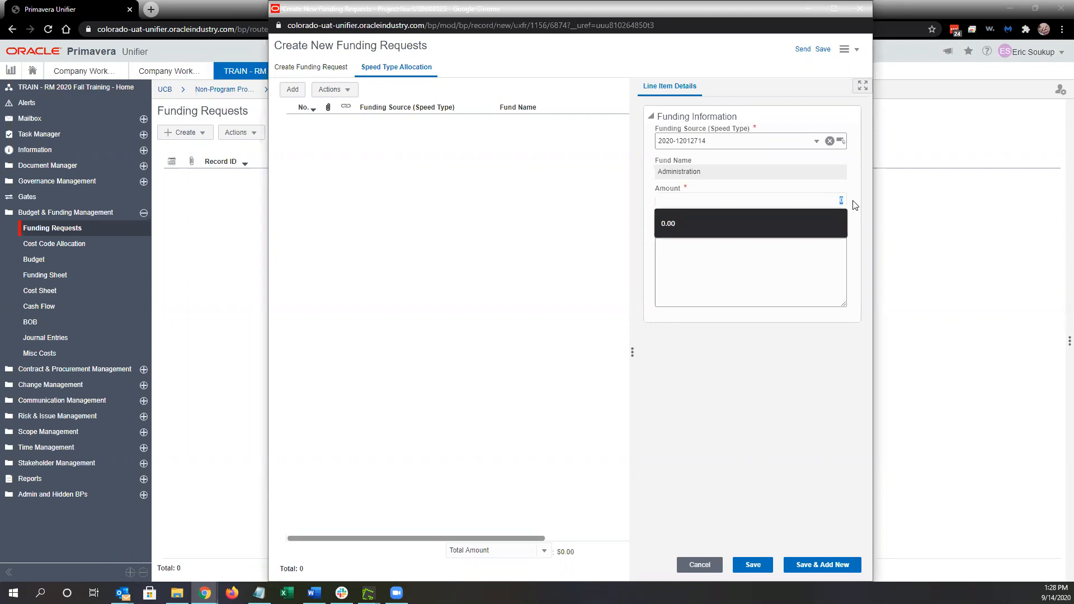
type("1000000")
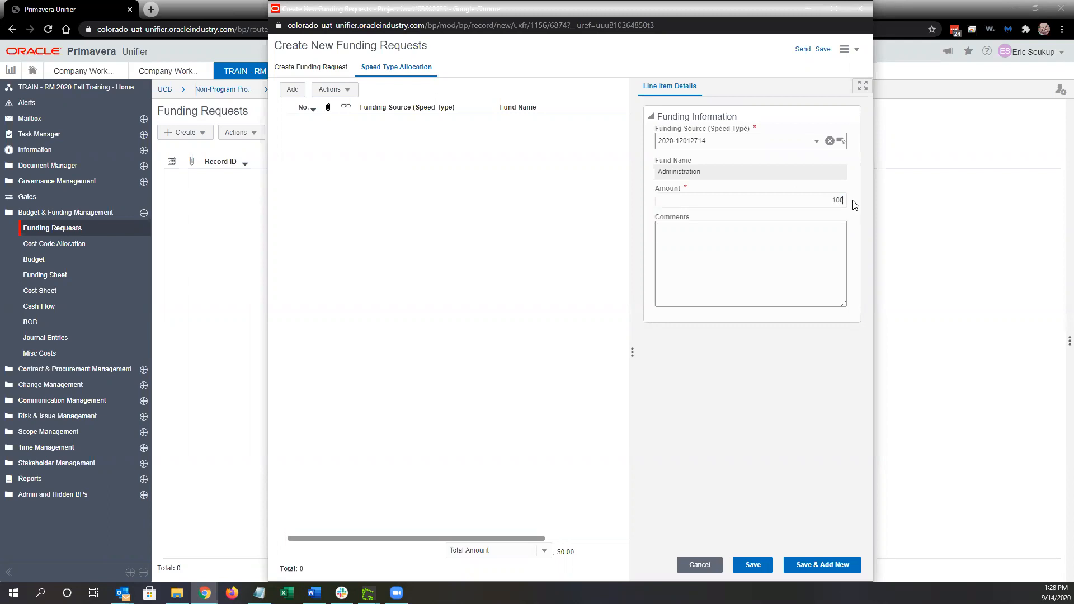
left_click(838, 232)
left_click(821, 341)
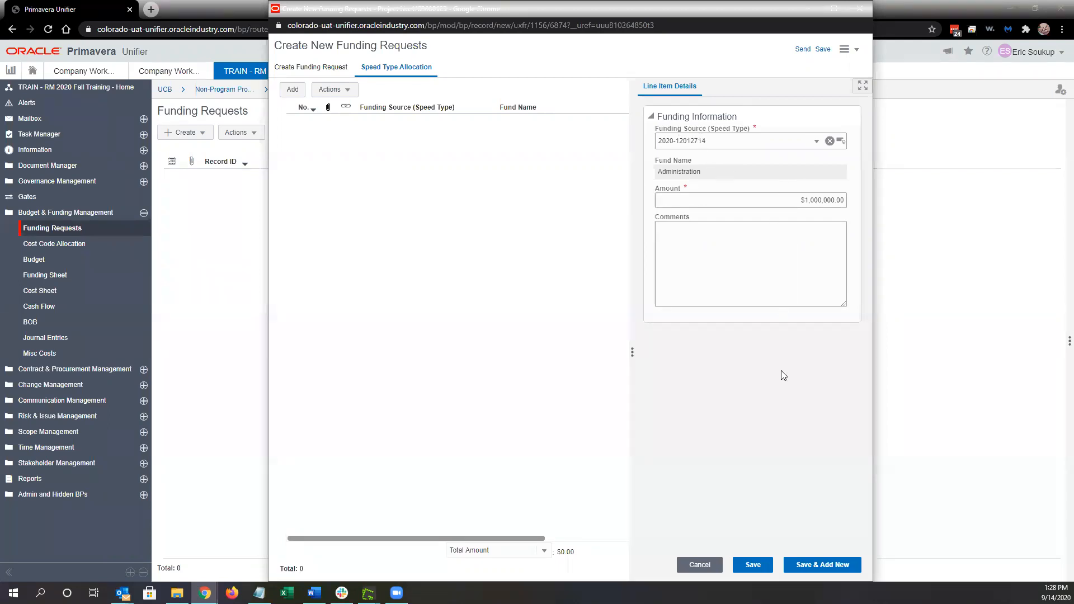
left_click(754, 567)
left_click(753, 565)
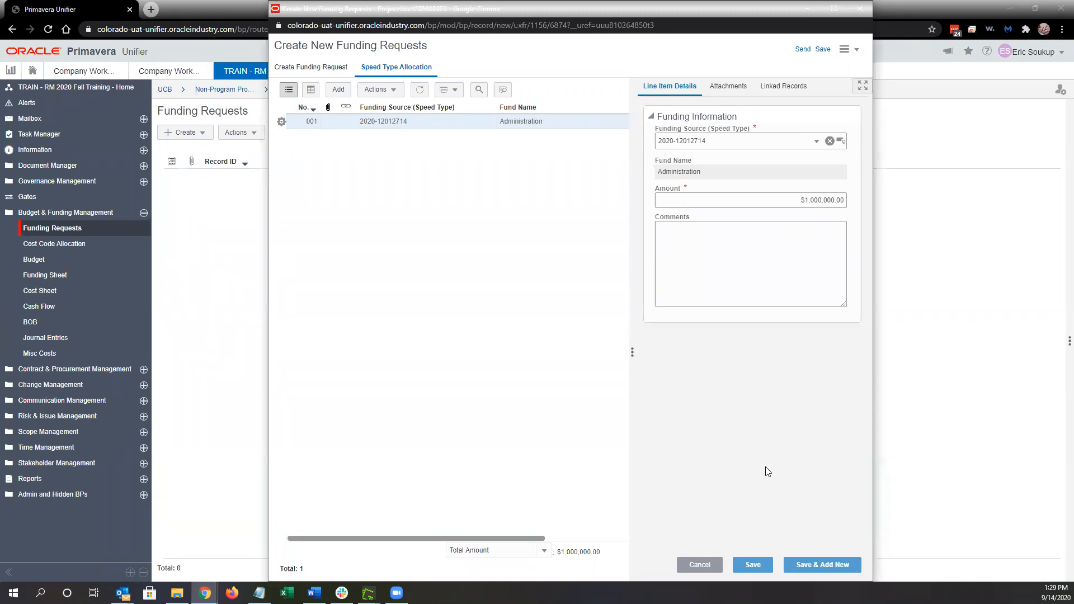
Send the funding request for approval with the Fund workflow action to the chosen approver, and acknowledge the creation notice
left_click_drag(492, 539, 582, 541)
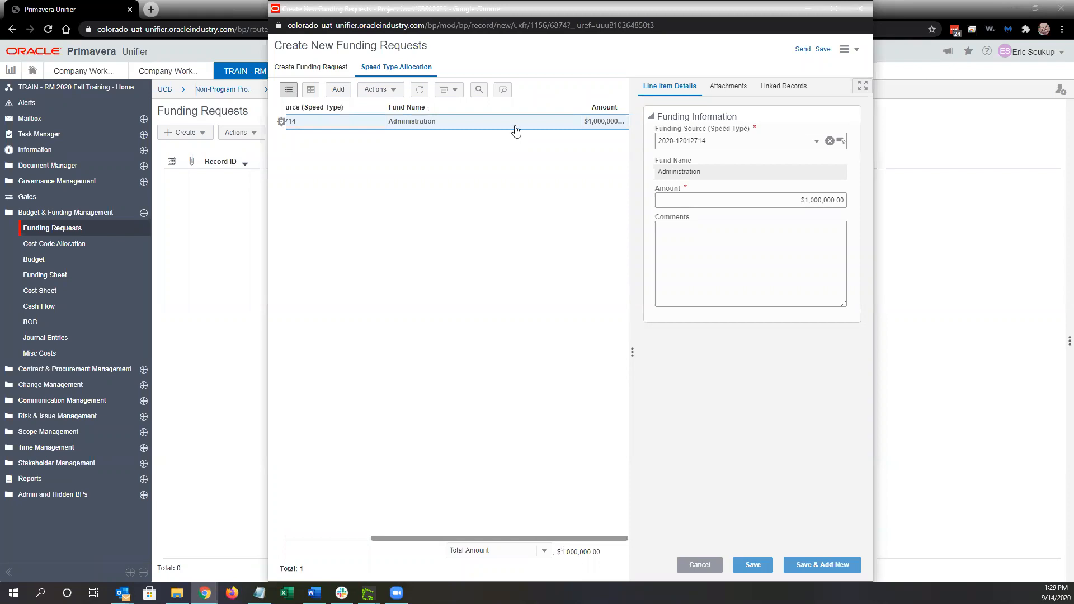
left_click_drag(484, 537, 400, 538)
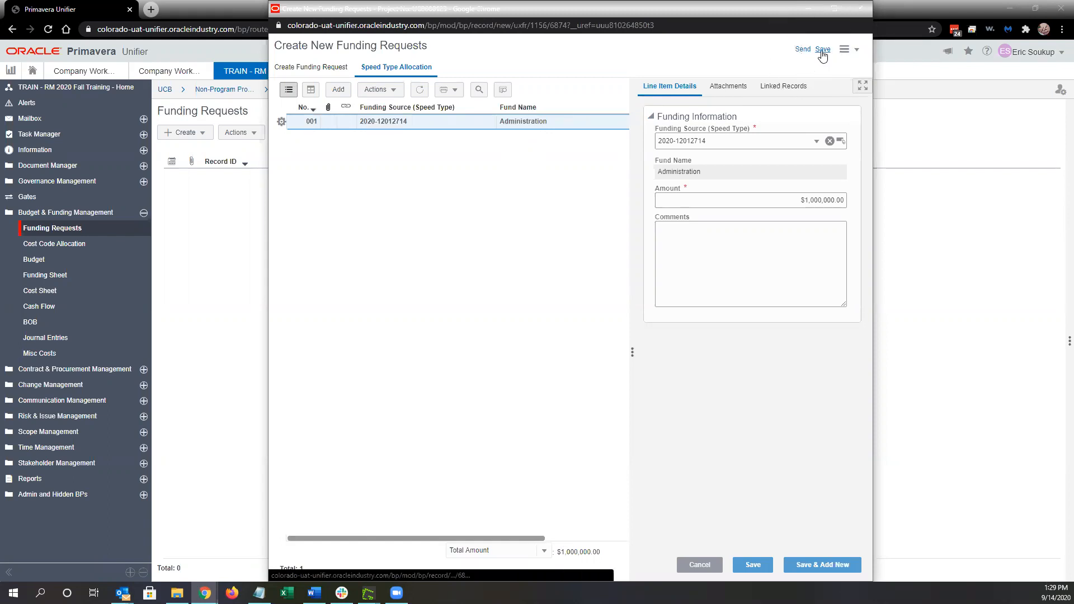
left_click(800, 50)
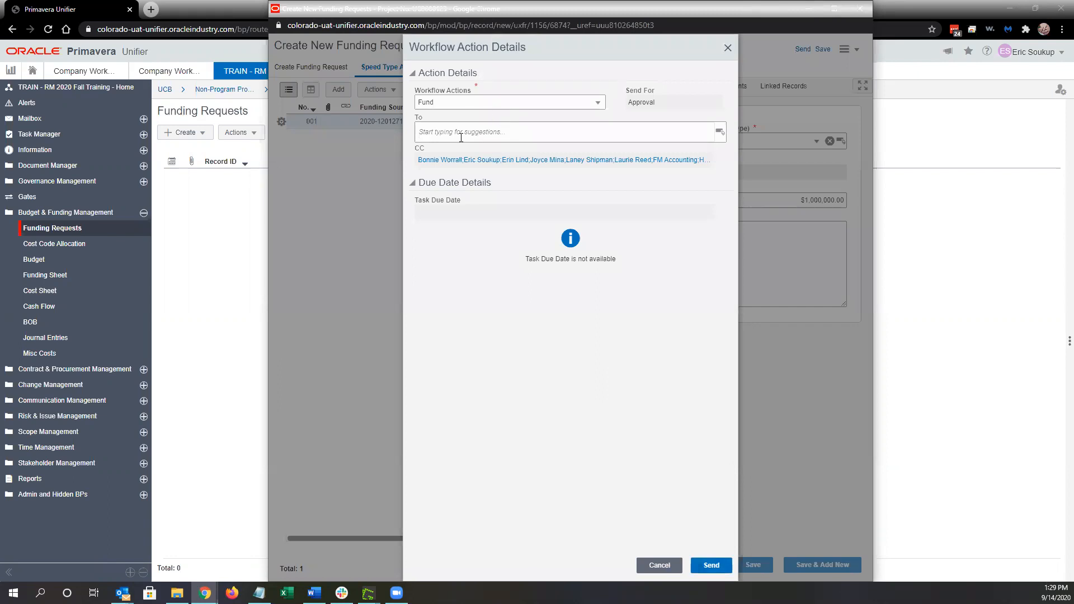
left_click(437, 131)
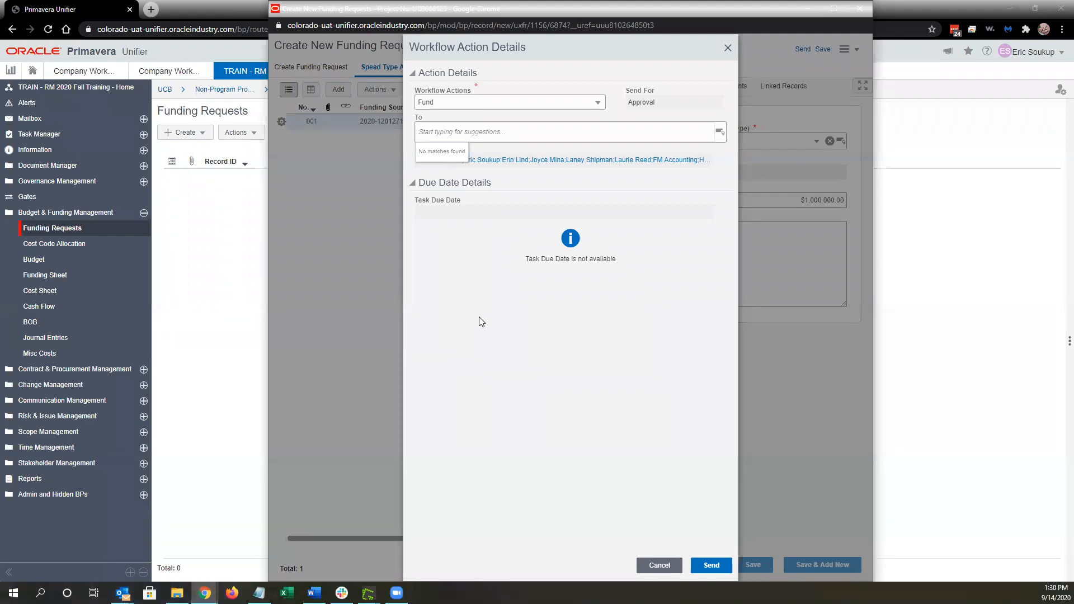
type("eric")
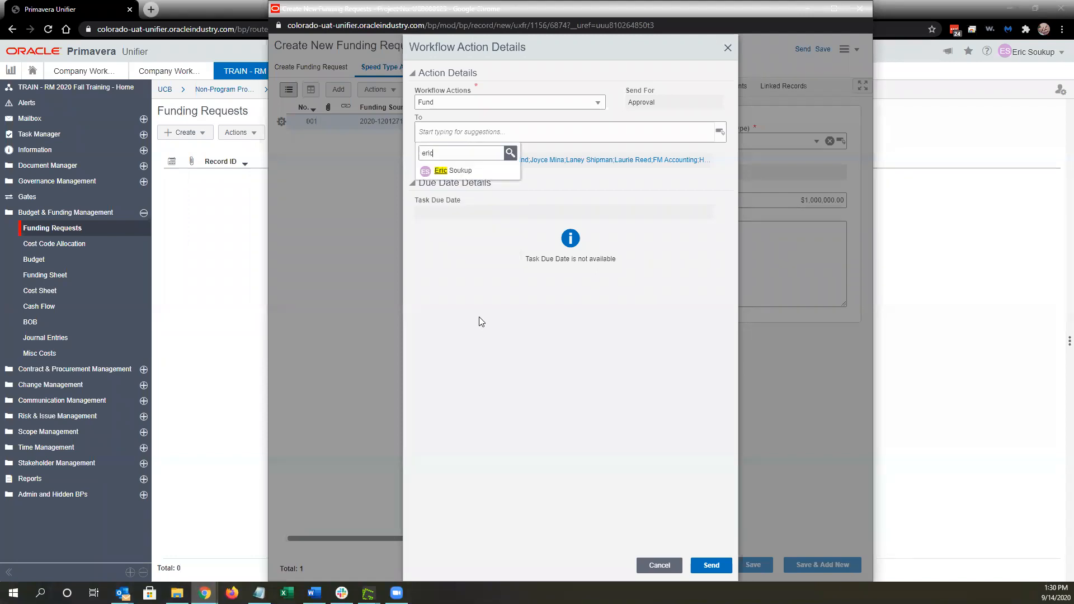
left_click(474, 175)
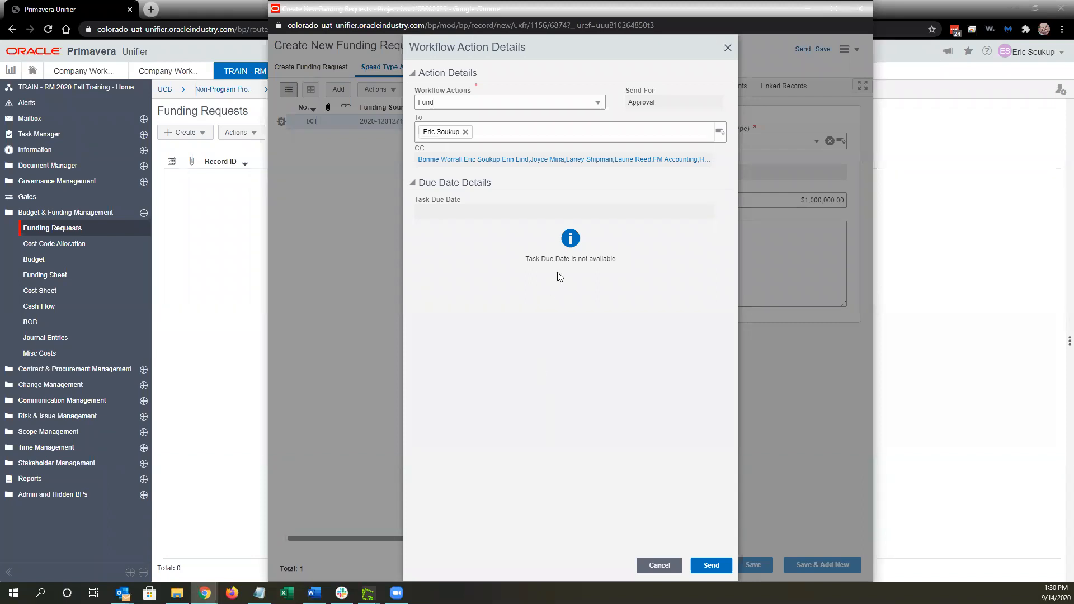
left_click(708, 566)
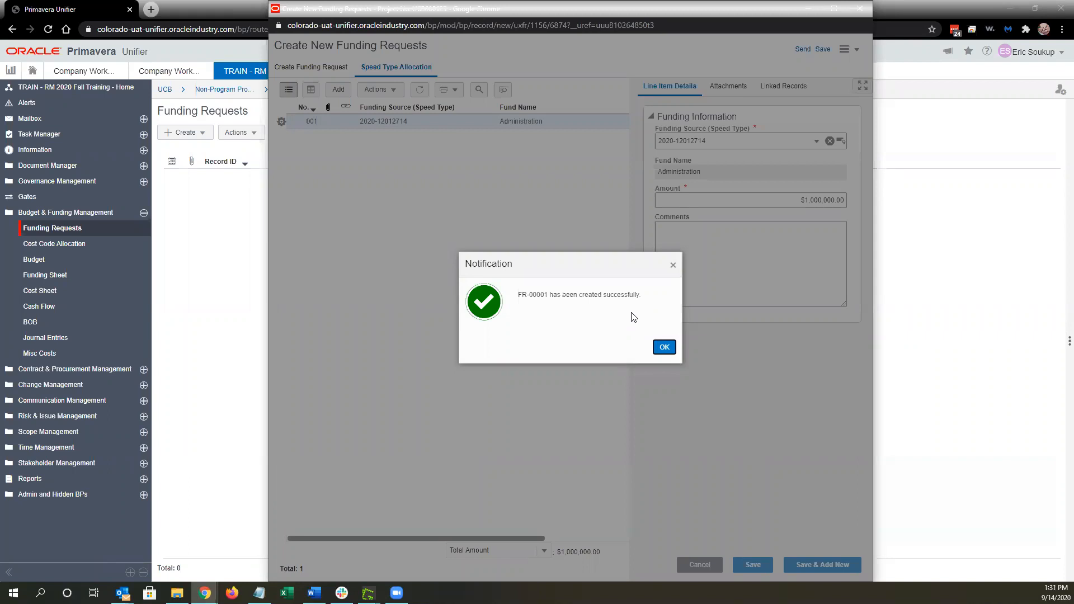
left_click(660, 350)
left_click(663, 348)
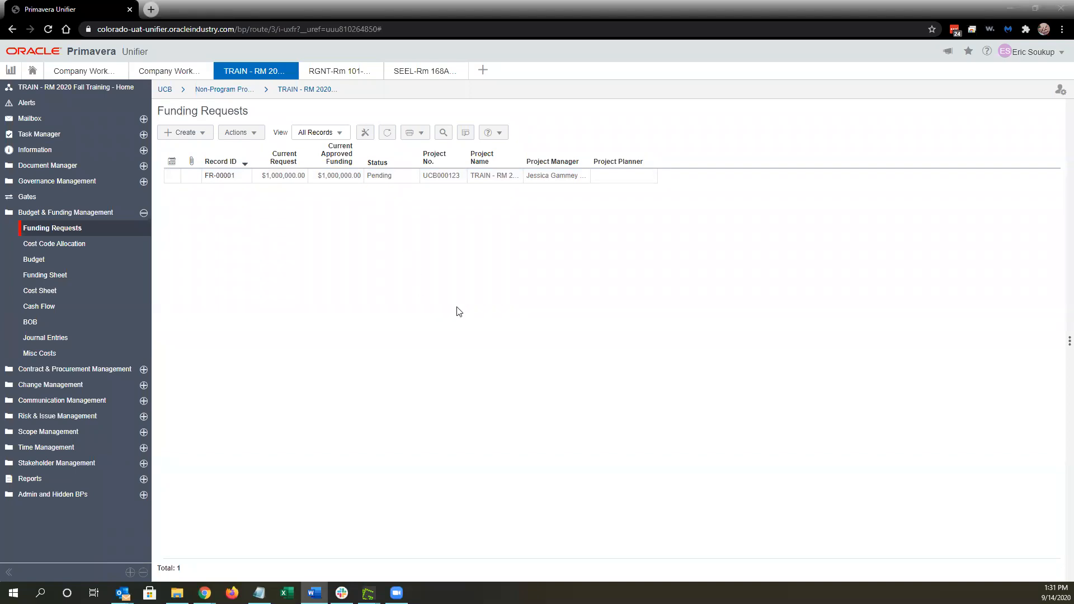
Show the new funding request's record details from the log, and close its separate record window
left_click(313, 177)
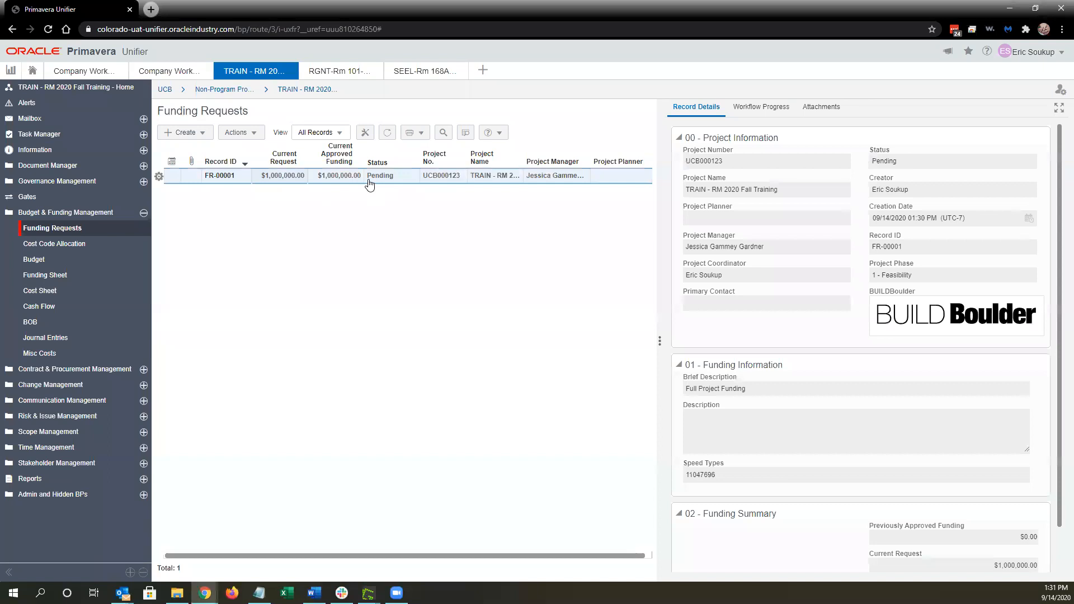
double_click(332, 183)
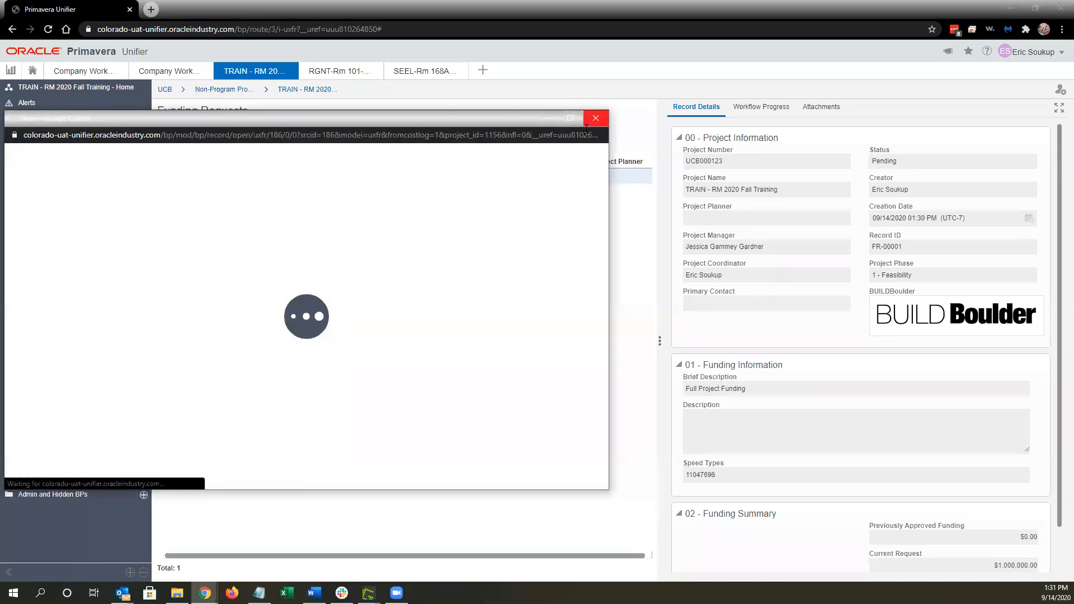
left_click(588, 120)
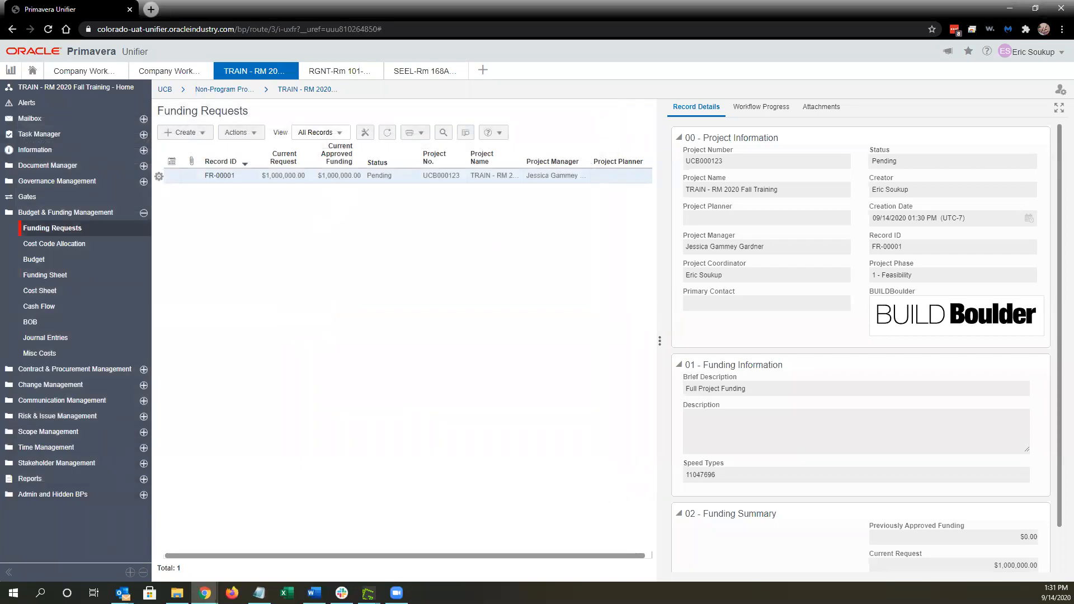
Switch to the funding request's approval e-mail in Outlook, extend its window to full height and collapse the ribbon
key("alt+Tab")
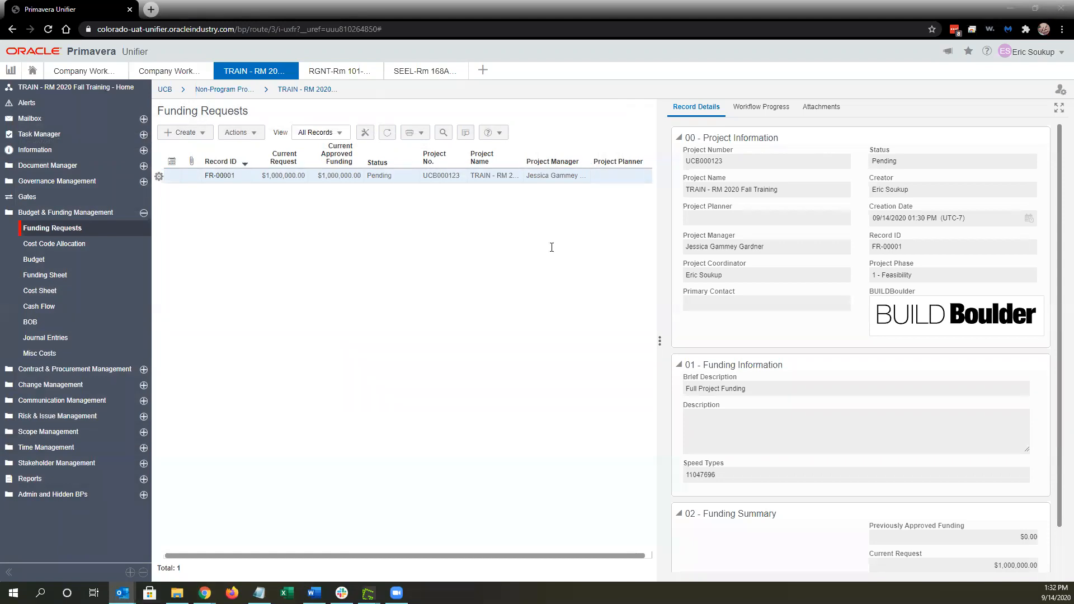
scroll(582, 336, "down", 2)
scroll(604, 353, "up", 2)
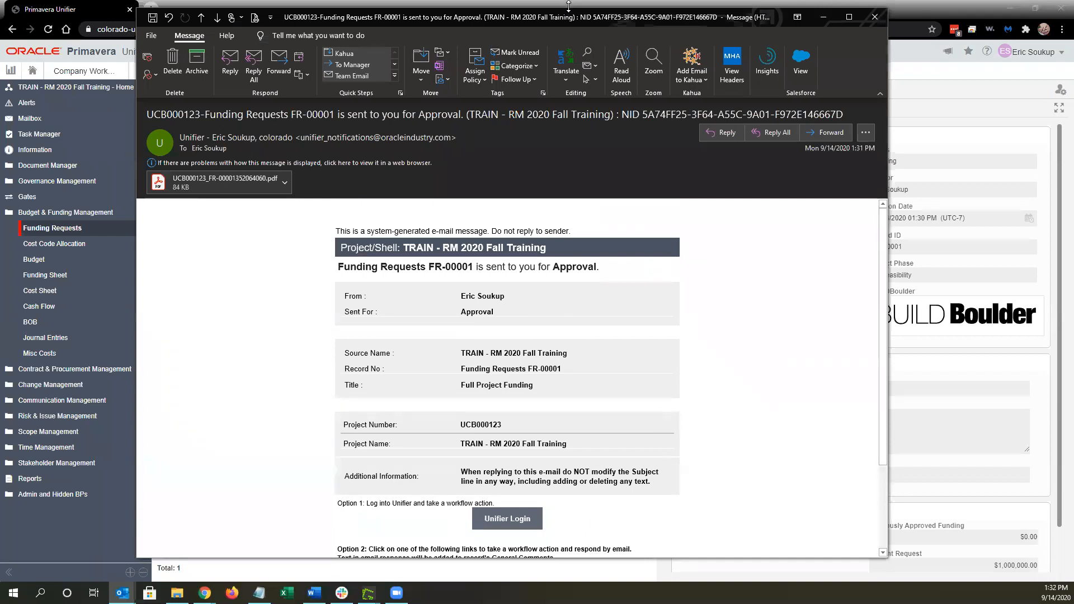
double_click(569, 5)
double_click(189, 28)
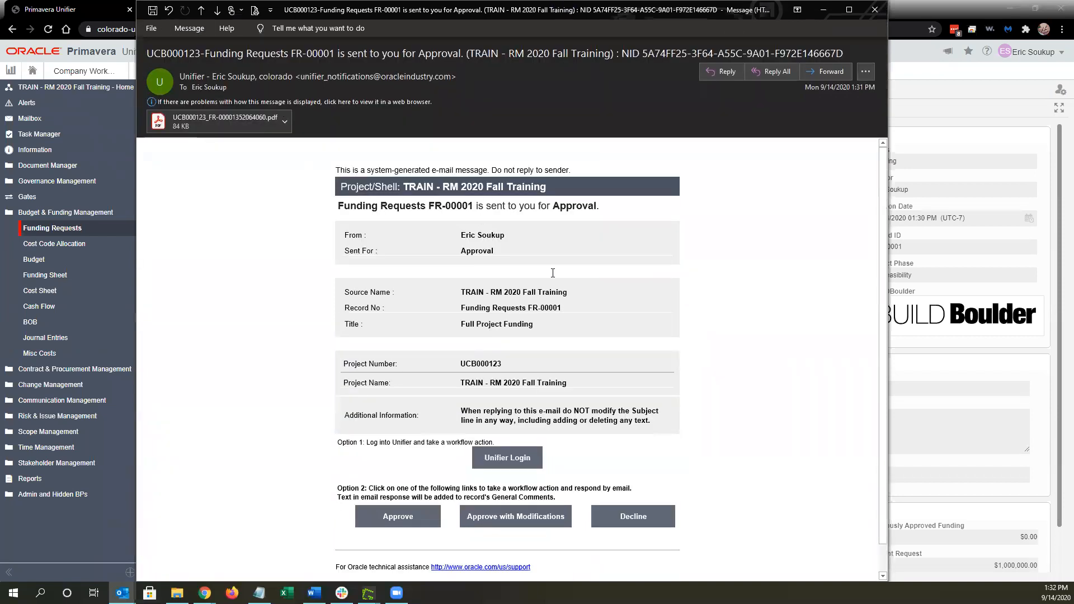
scroll(553, 273, "down", 1)
scroll(377, 180, "up", 1)
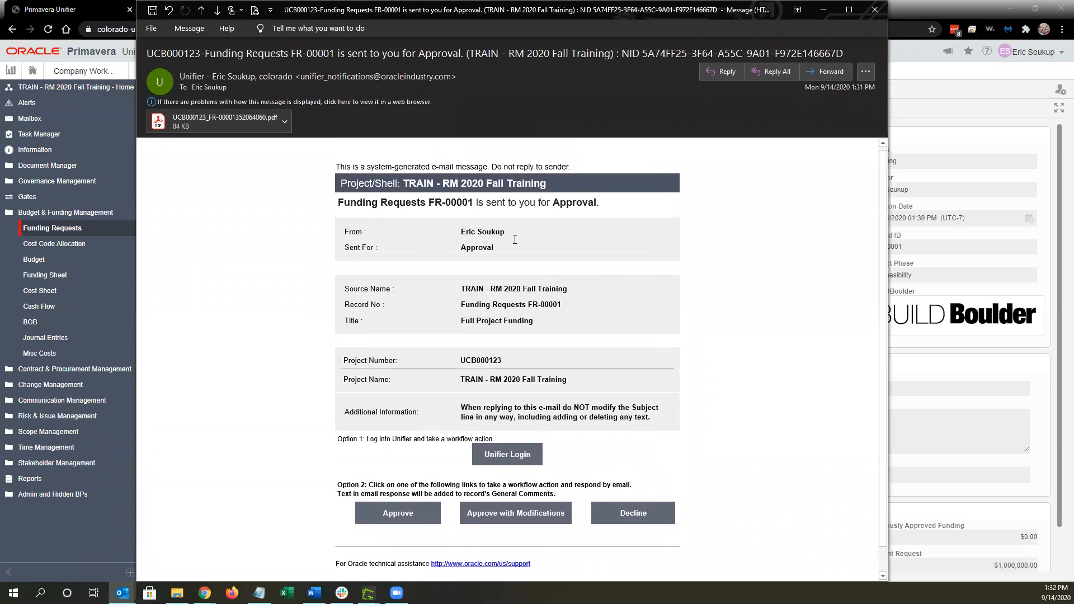
scroll(515, 239, "up", 1)
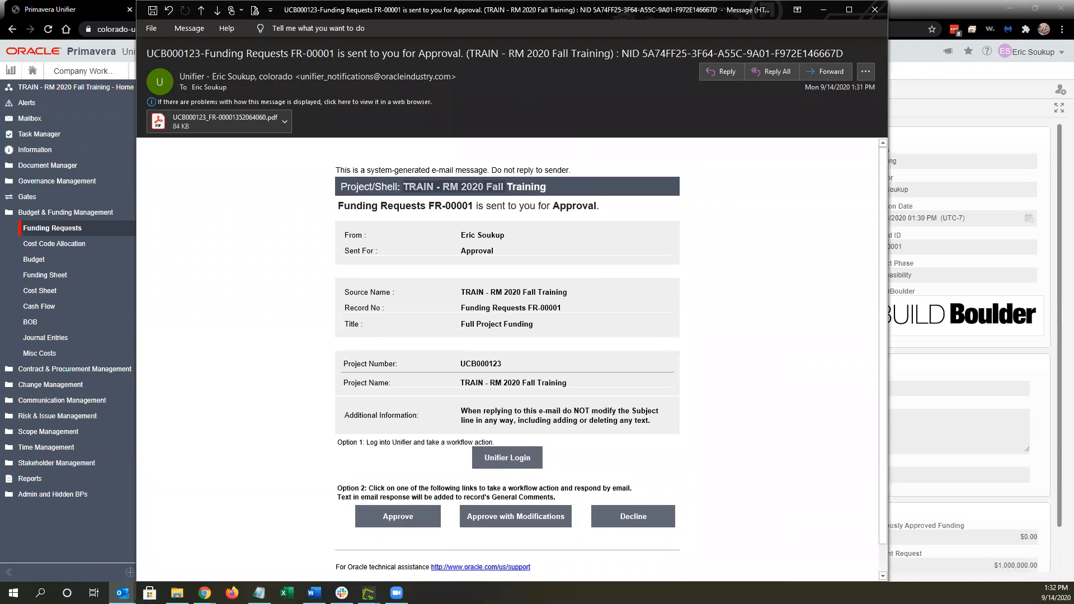
Examine the approval e-mail's subject line, the instruction about replying, and the login, approve and decline options
left_click_drag(147, 53, 610, 53)
left_click(204, 53)
left_click(494, 443)
left_click_drag(461, 412, 653, 428)
left_click(646, 419)
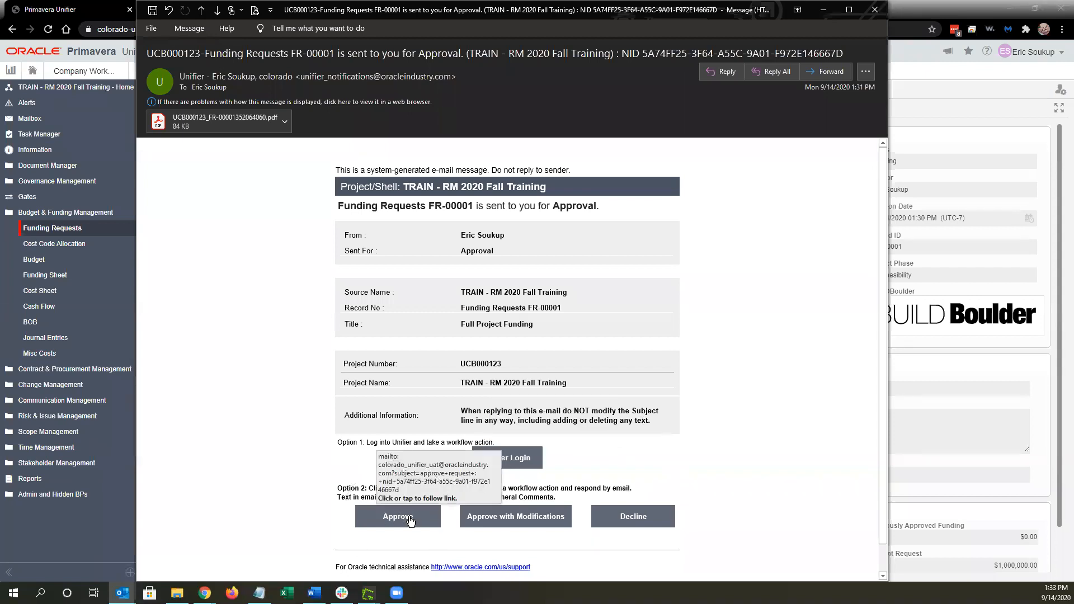
left_click(623, 523)
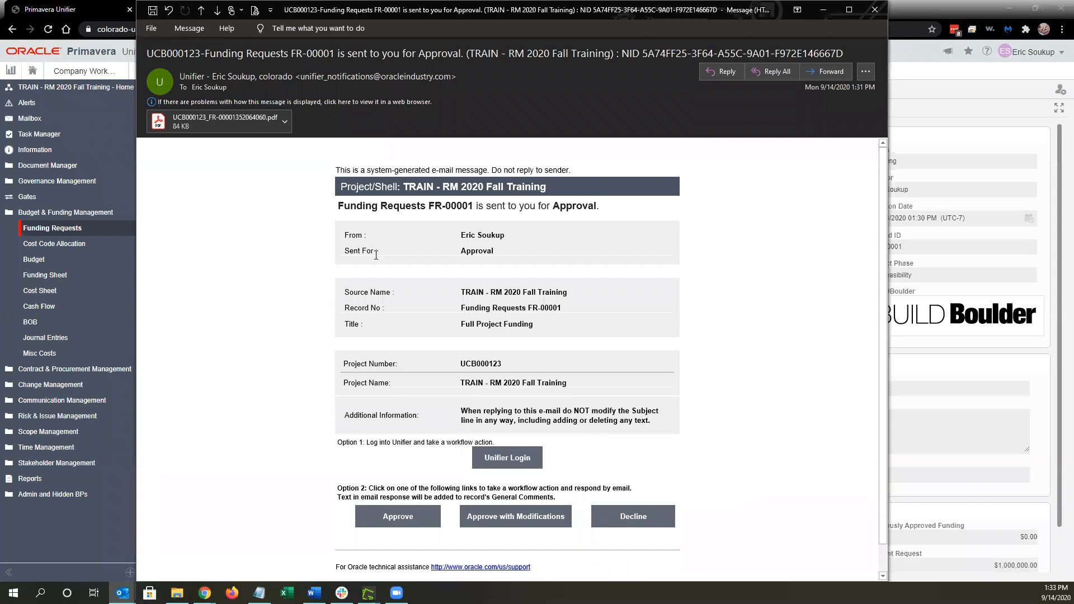
Open the e-mail's attached PDF, review its funding summary, task details, workflow progress and speed type allocation, and minimize the PDF viewer
left_click(201, 123)
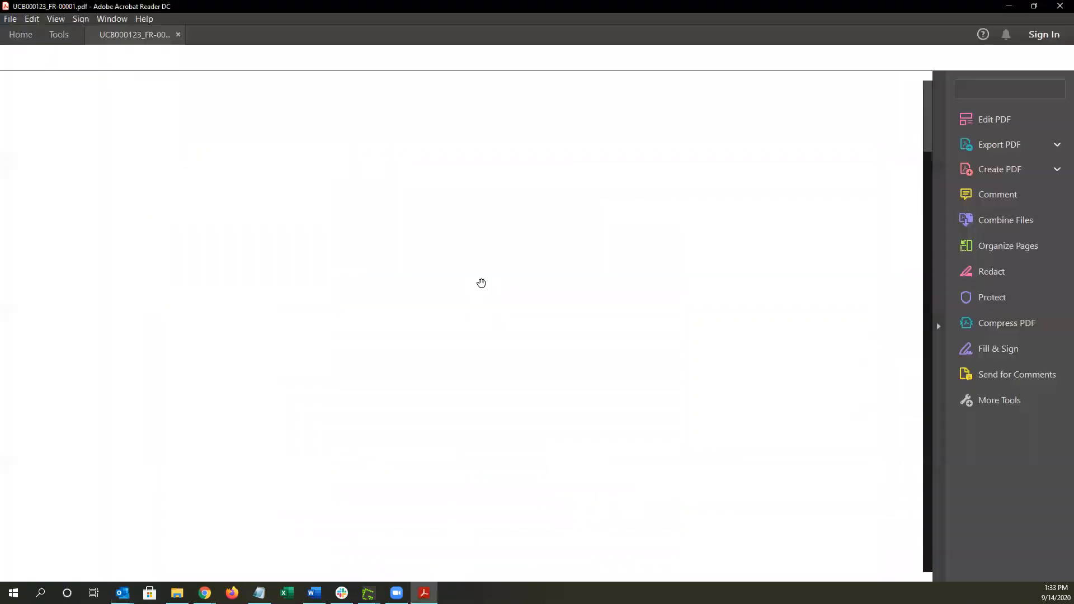
scroll(379, 294, "down", 1)
scroll(379, 294, "down", 6)
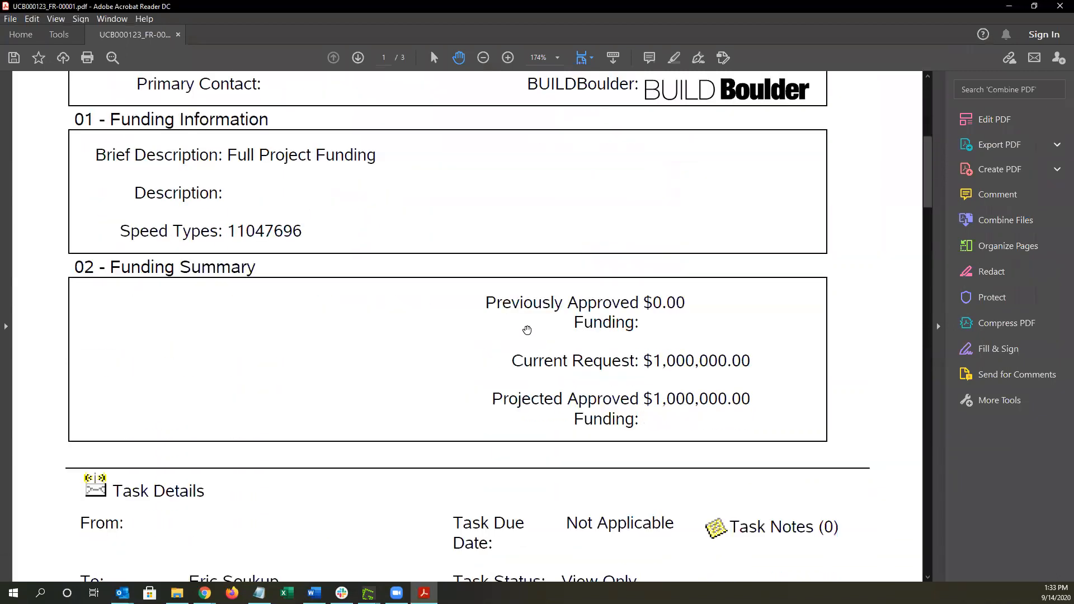
scroll(708, 346, "down", 8)
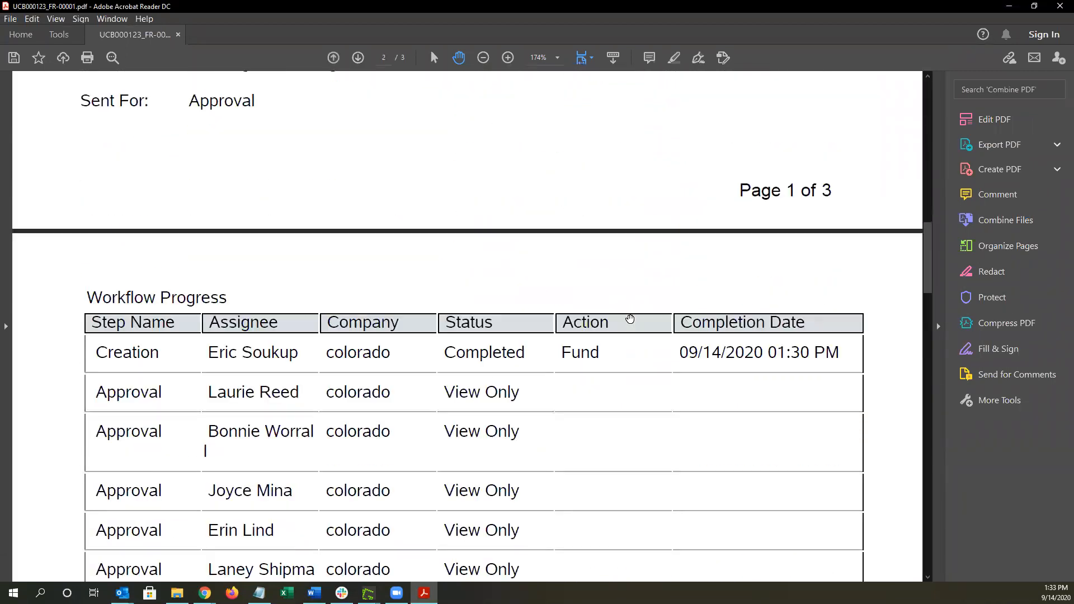
scroll(631, 319, "up", 1)
scroll(624, 316, "up", 4)
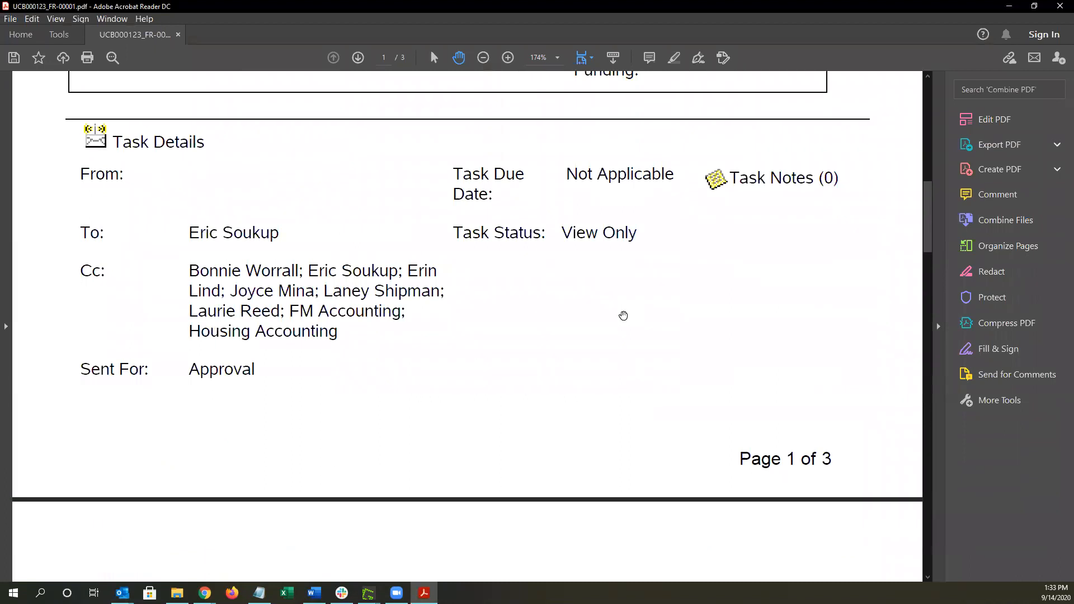
scroll(621, 315, "down", 12)
scroll(620, 314, "up", 3)
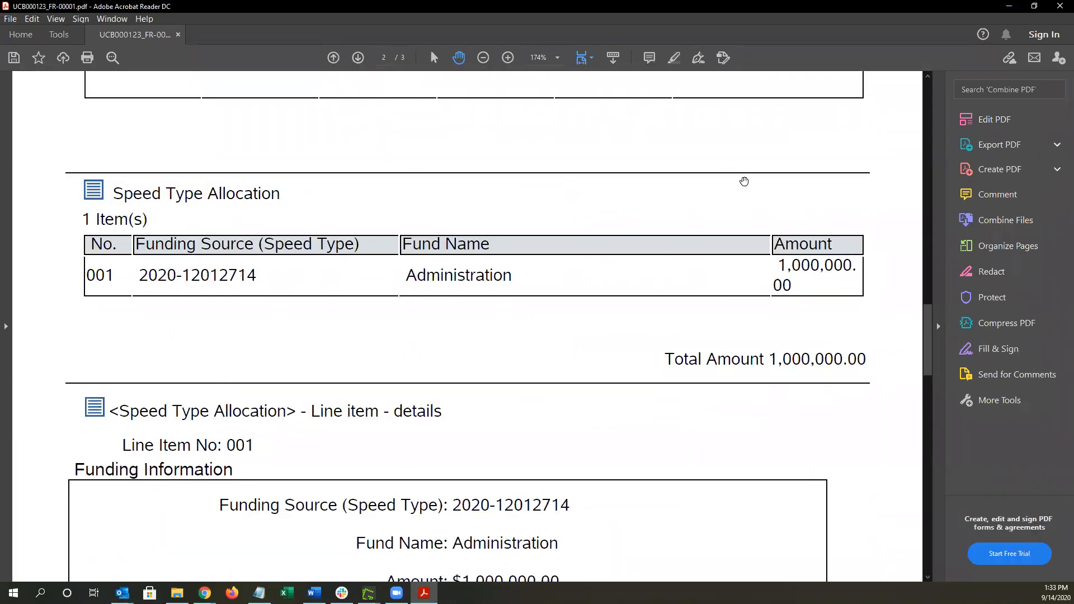
left_click(1006, 5)
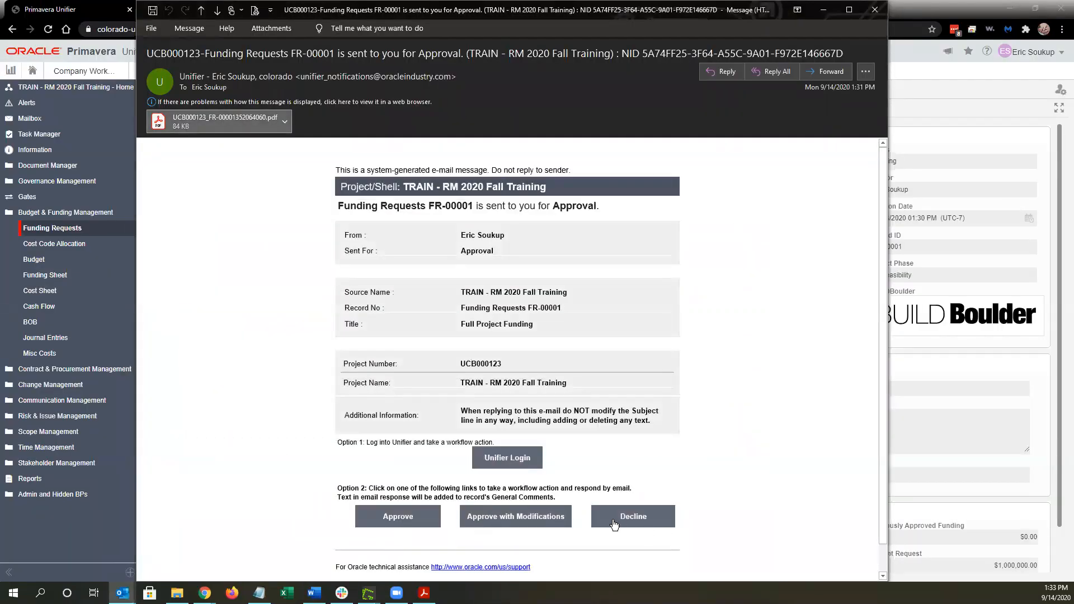
Start an Approve reply from the funding request e-mail, move the original message aside, and enter "Approve." as the reply text
left_click(401, 521)
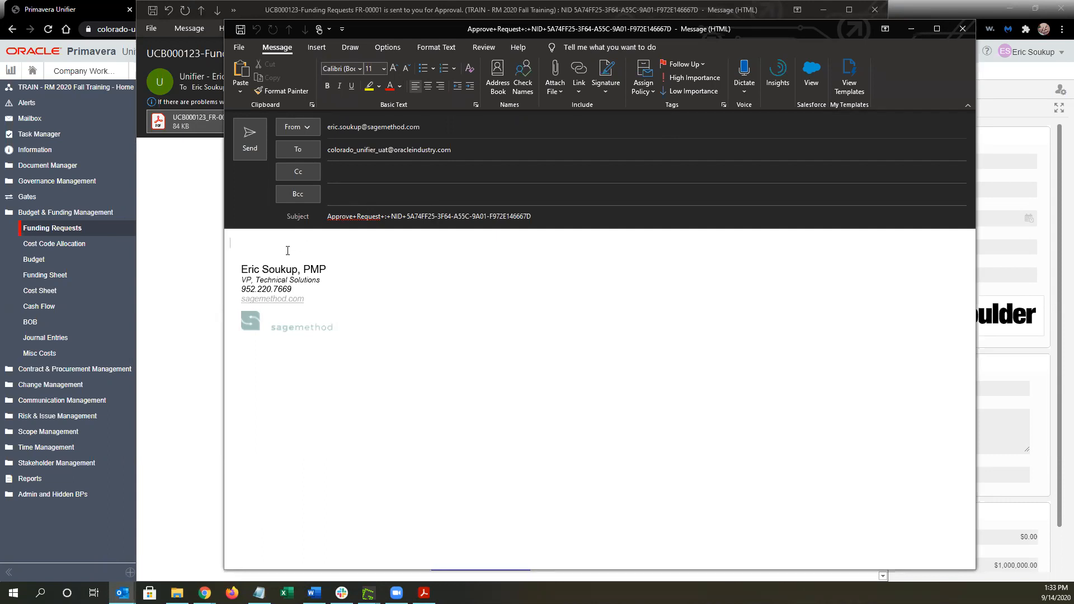
left_click(191, 240)
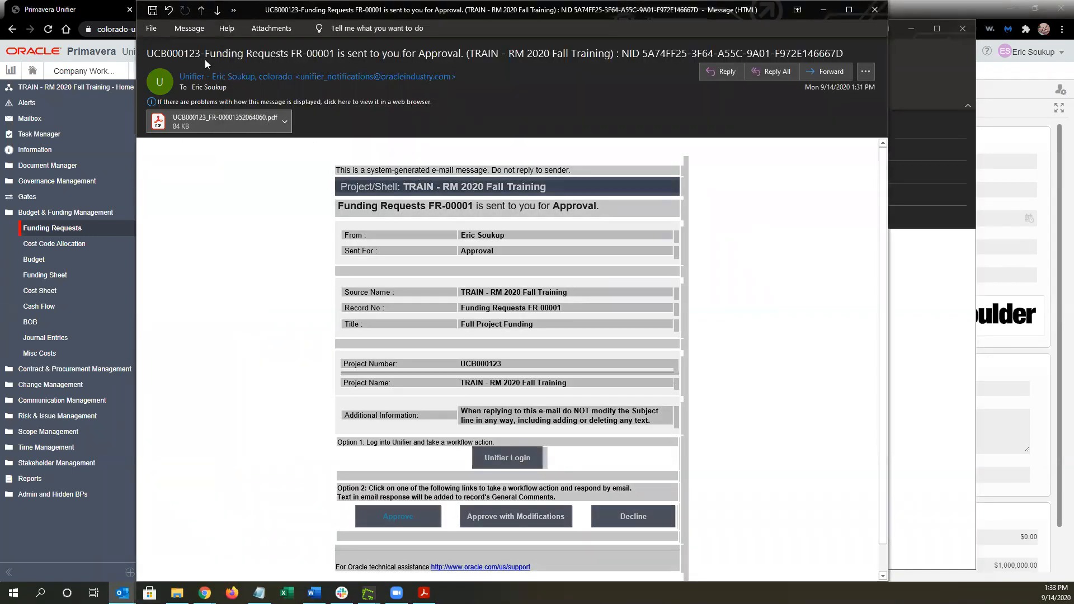
left_click(153, 28)
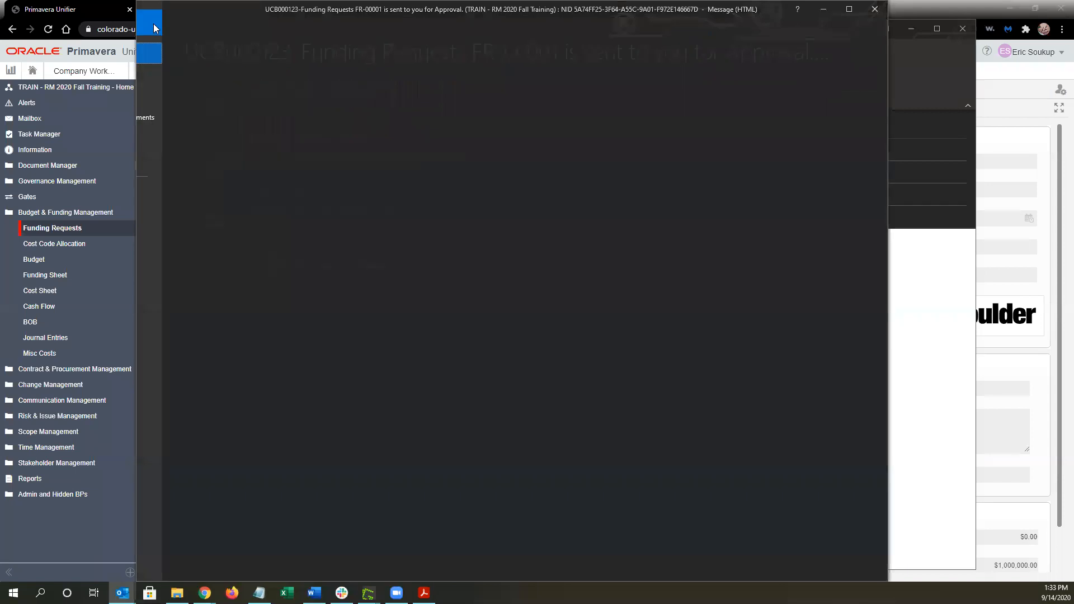
left_click(153, 25)
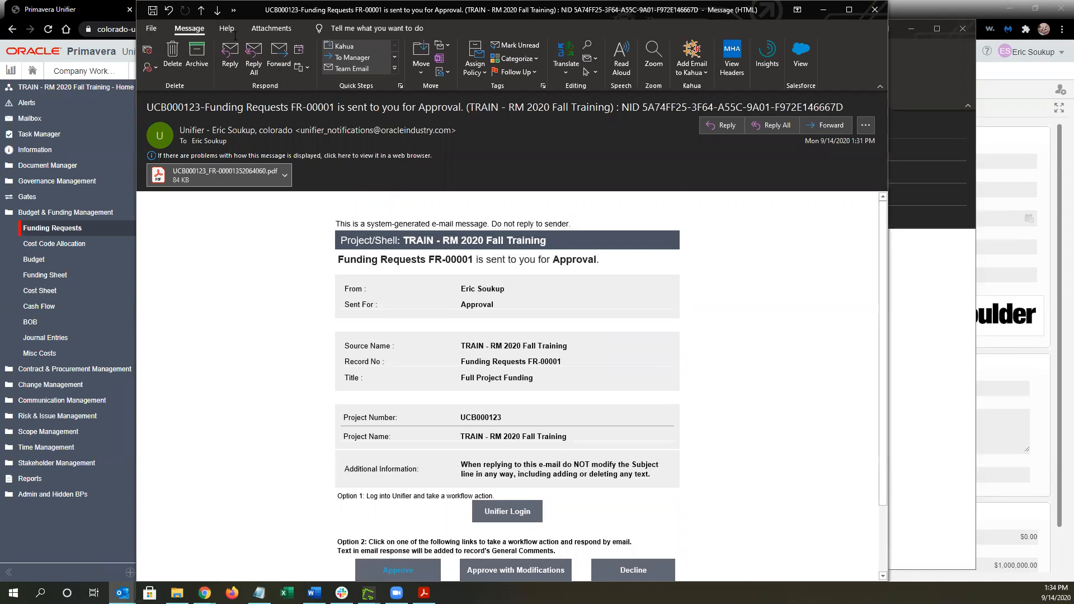
left_click_drag(393, 13, 265, 12)
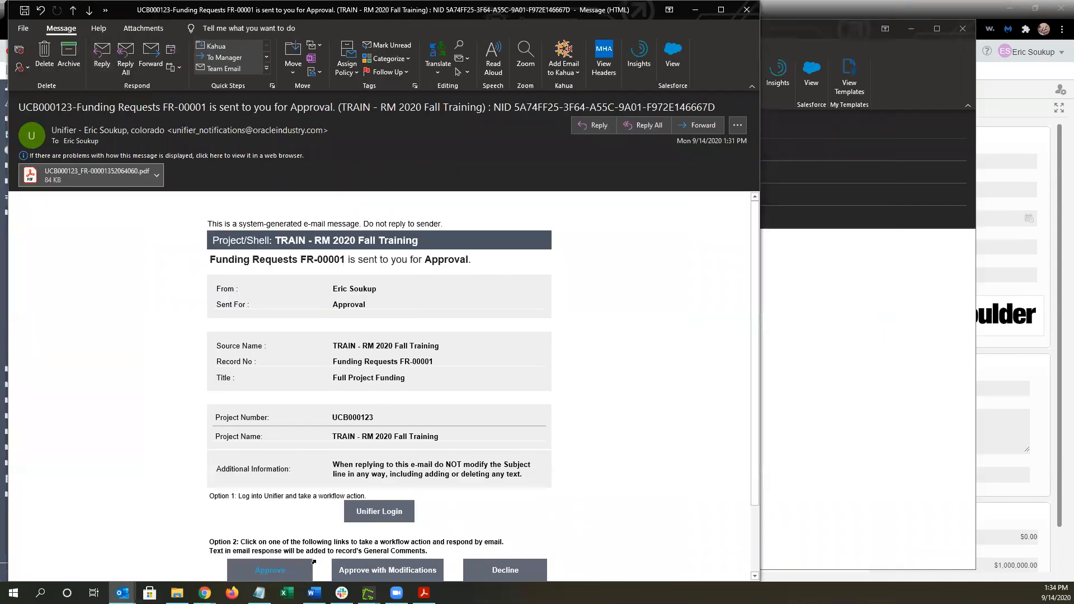
scroll(313, 562, "down", 3)
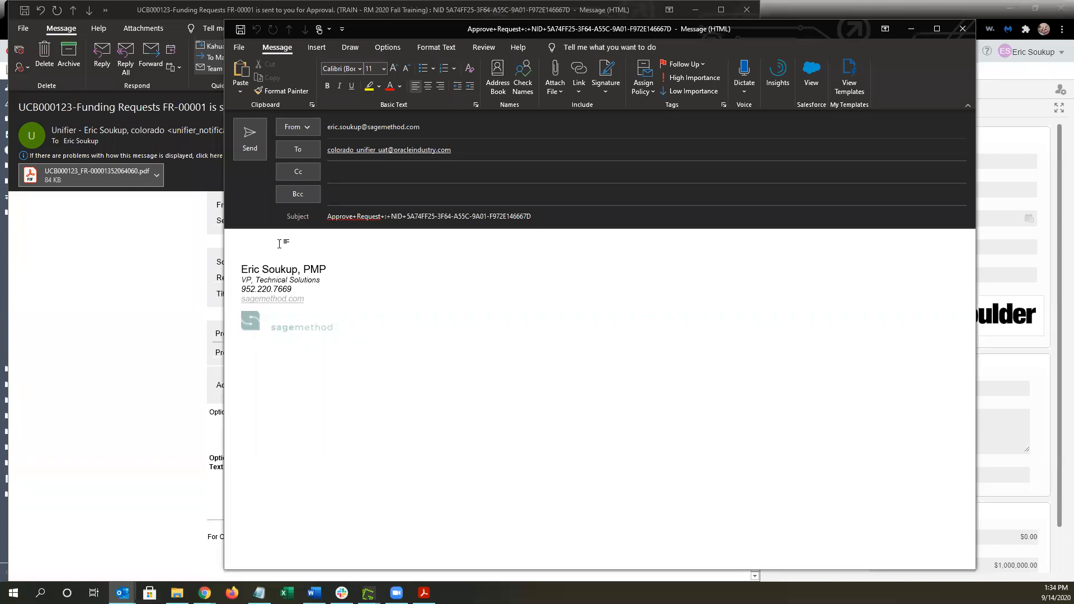
type("Approve.")
left_click(555, 84)
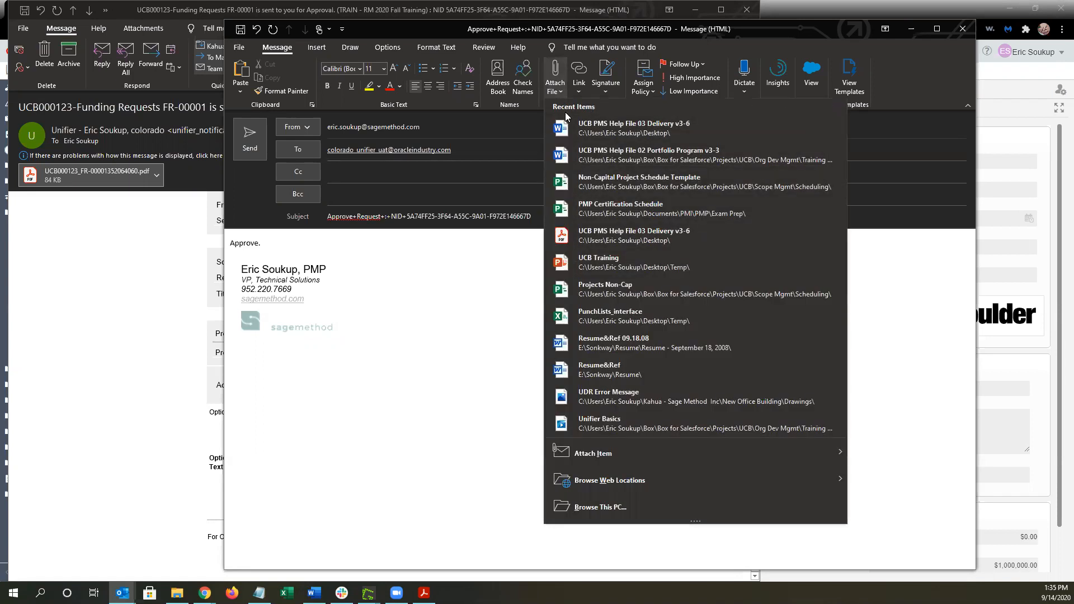
left_click(601, 242)
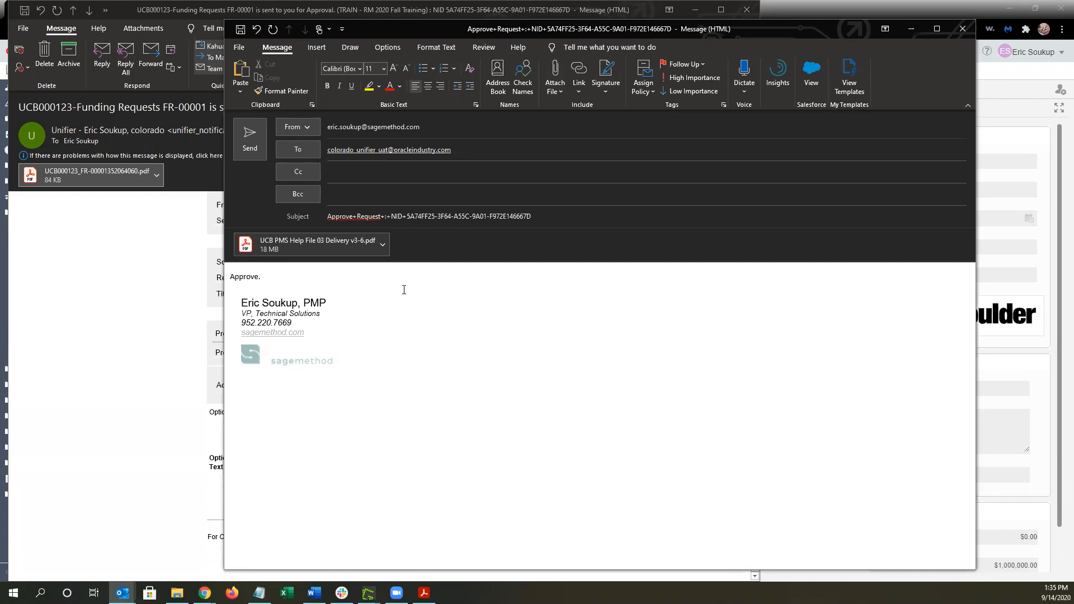
right_click(293, 250)
left_click(336, 367)
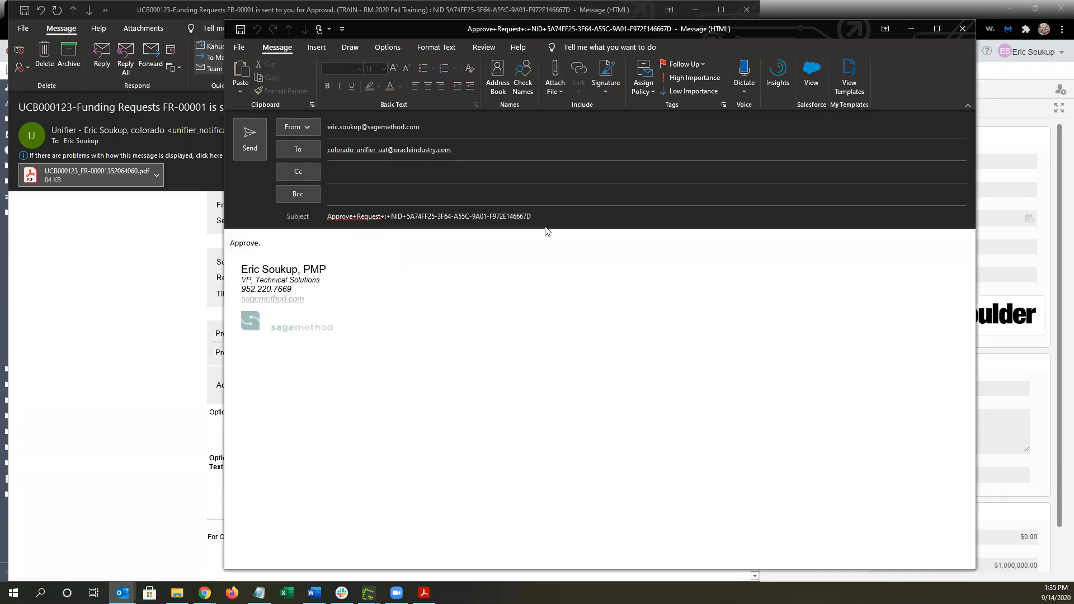
Attach the recent file UDR Error Message.png to the approval reply and send it
left_click(556, 91)
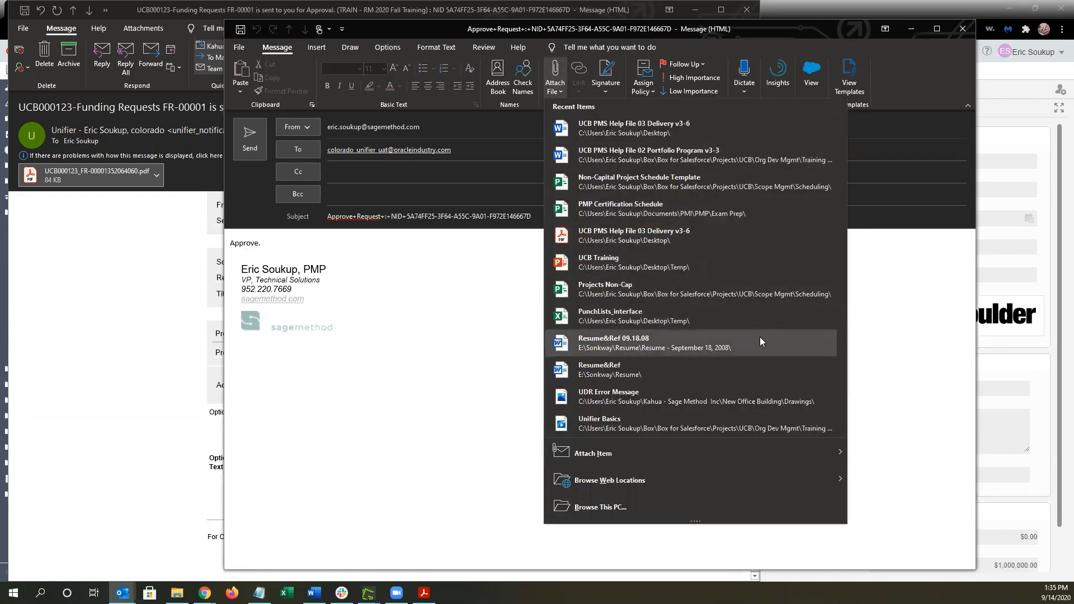
left_click(661, 396)
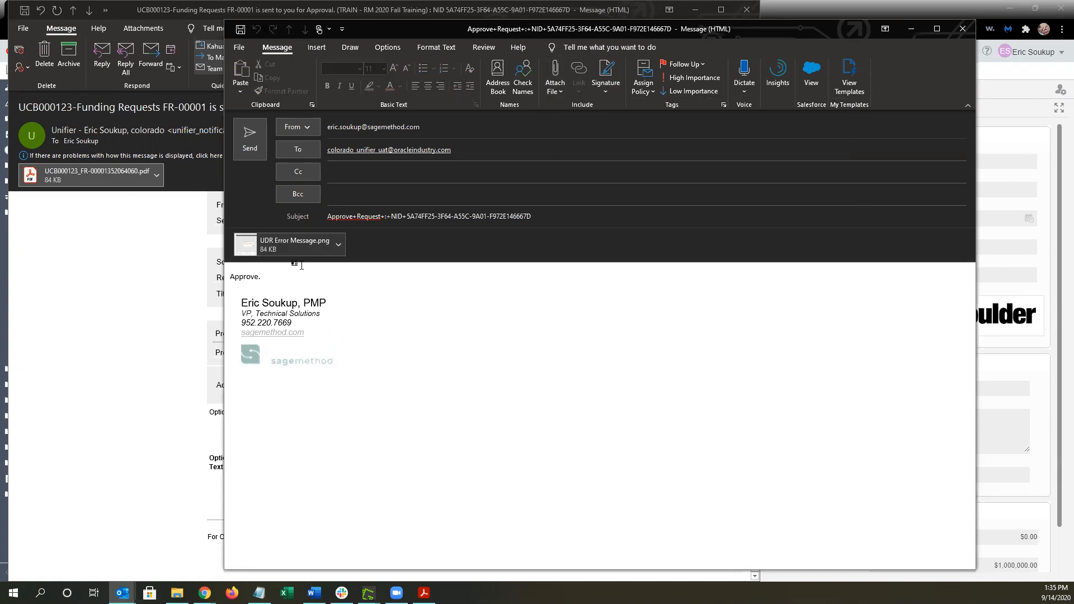
left_click(245, 136)
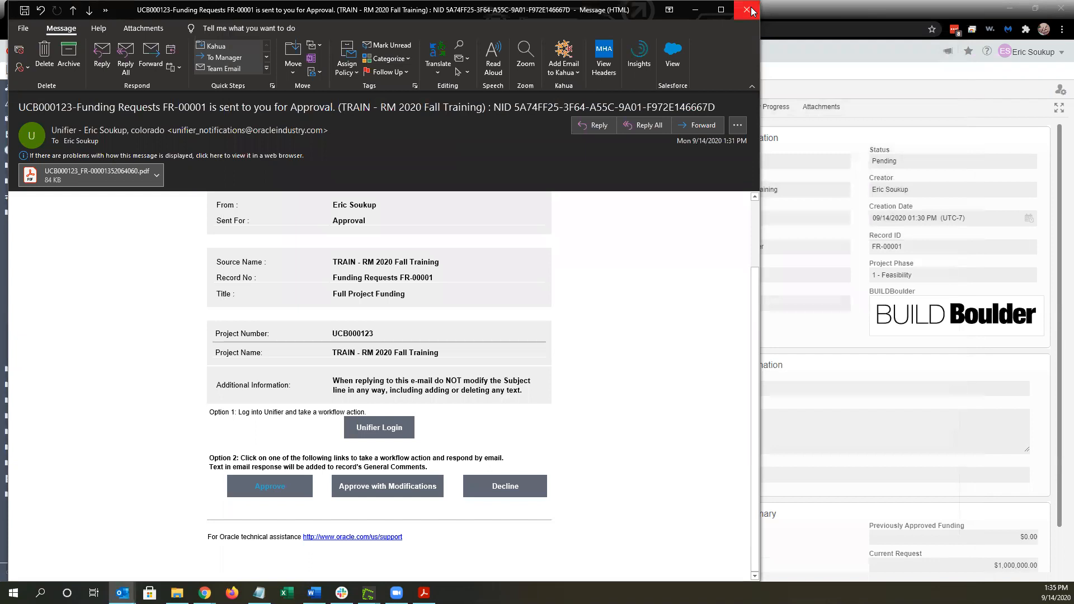
Close the approval e-mail, return to Unifier, and check the workflow progress of FR-00001 before and after reloading the Funding Requests log
left_click(748, 9)
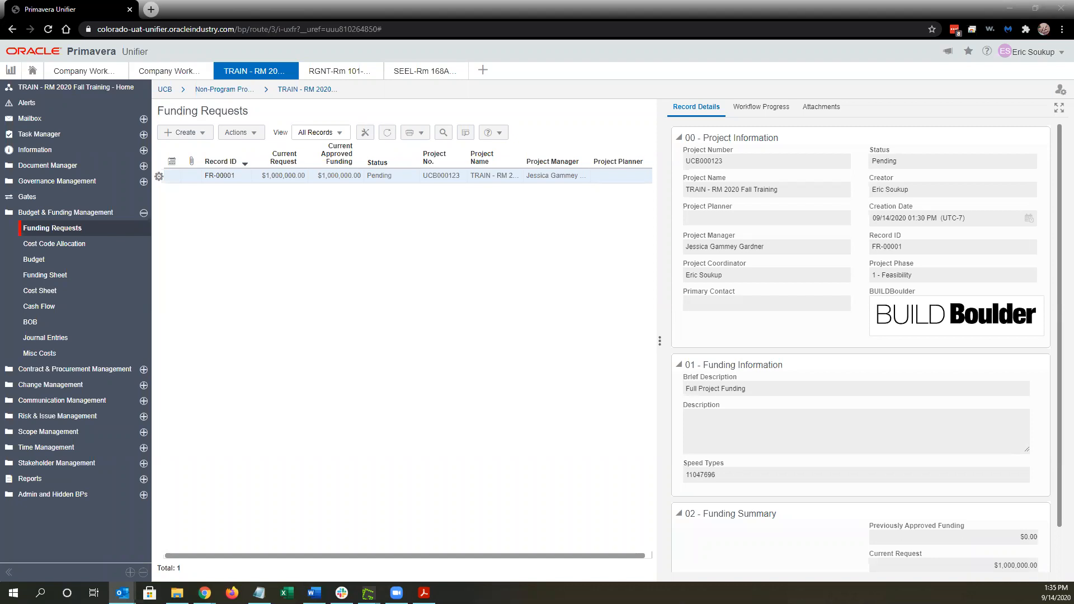
left_click(485, 195)
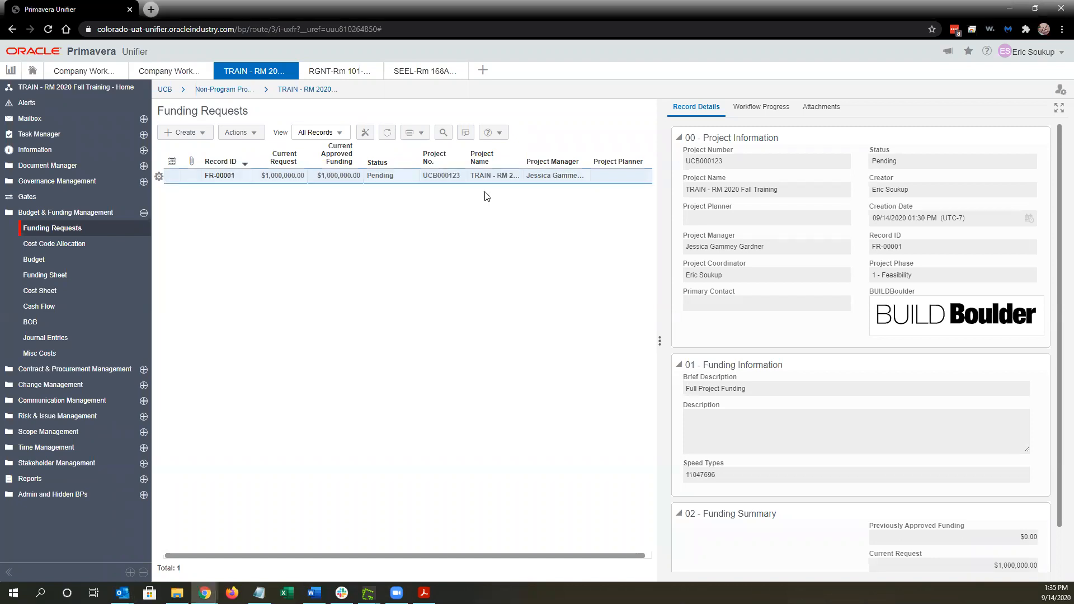
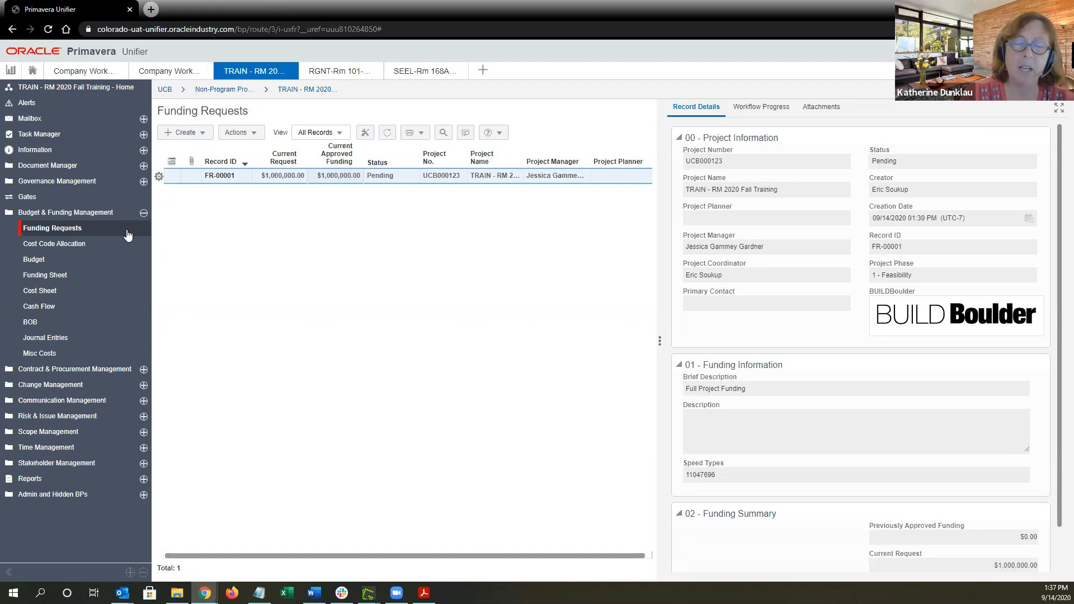
left_click(781, 107)
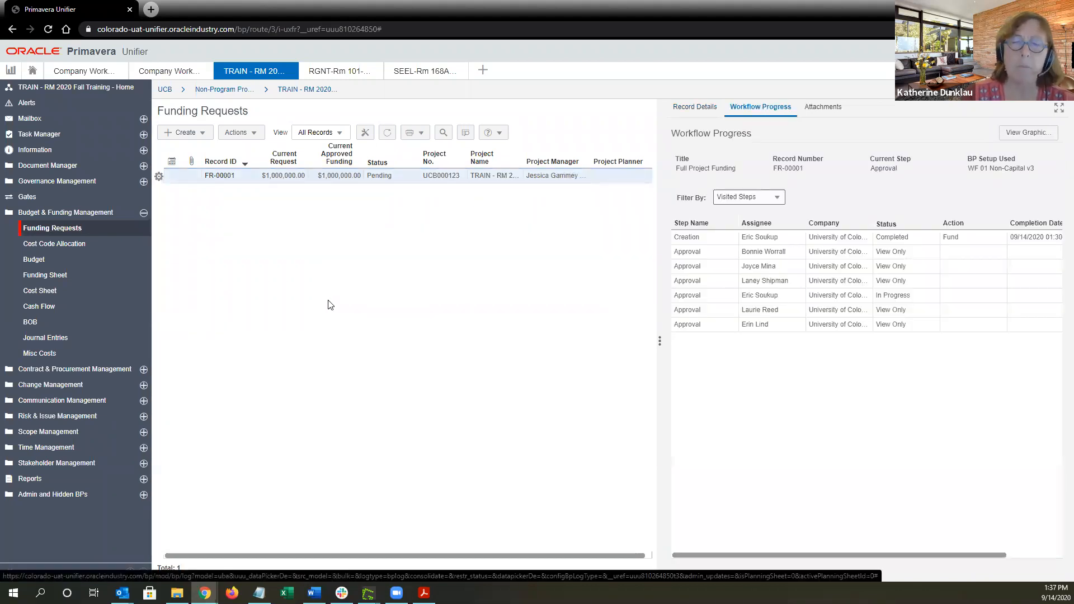
left_click(117, 229)
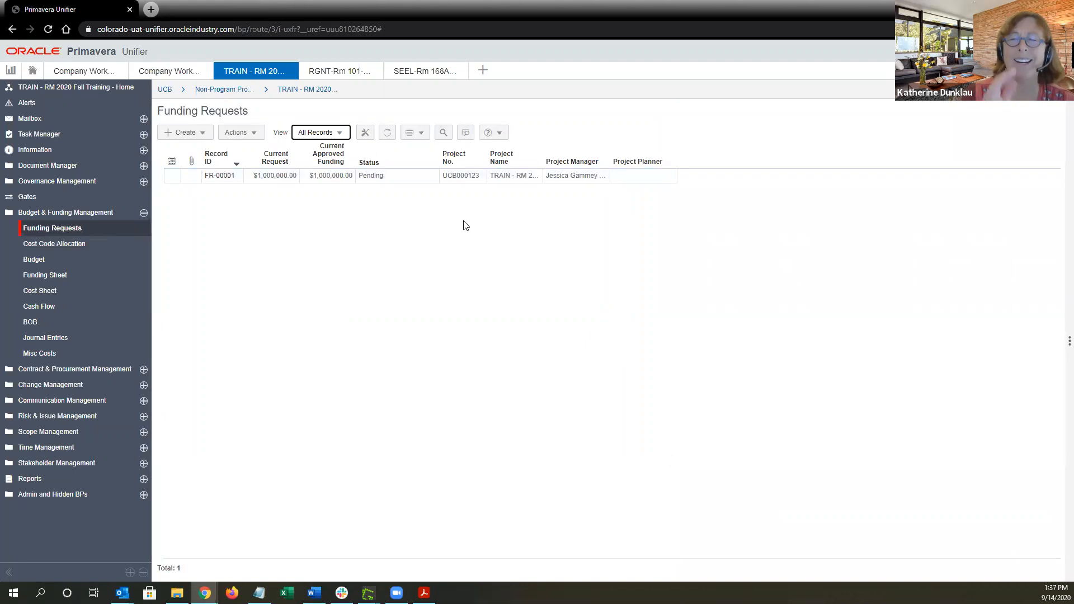
left_click(414, 177)
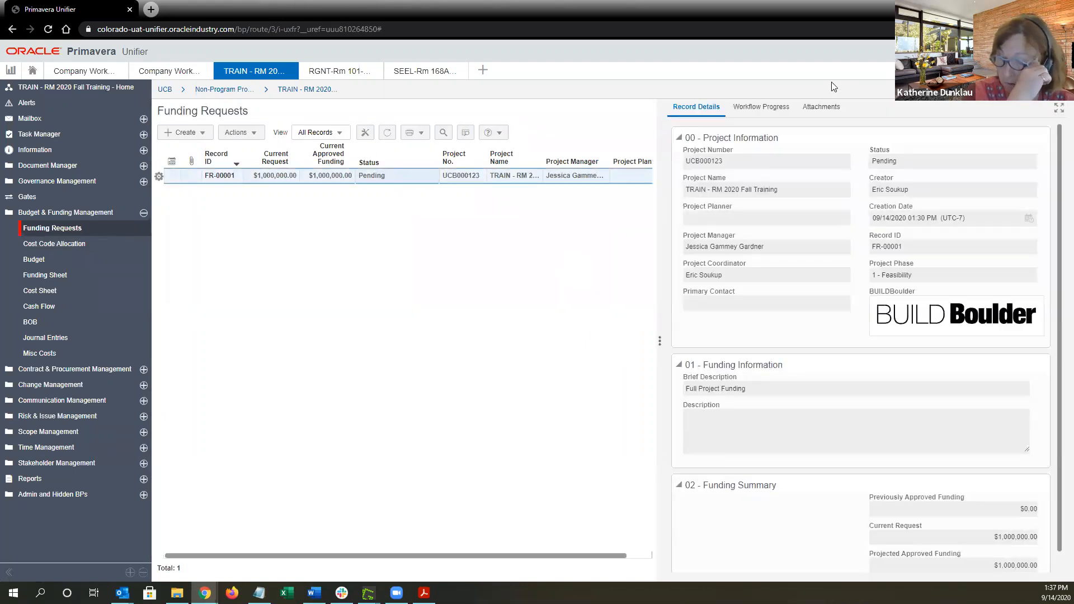
left_click(777, 106)
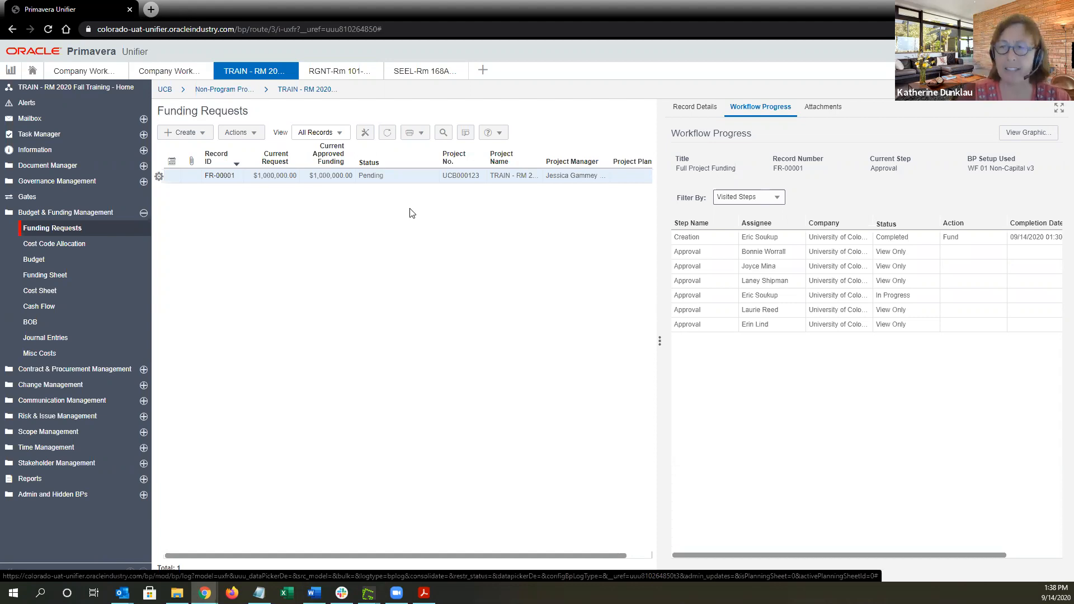
Open funding request FR-00001 in its own window, apply Undo Accept Task, and close the record window
double_click(351, 178)
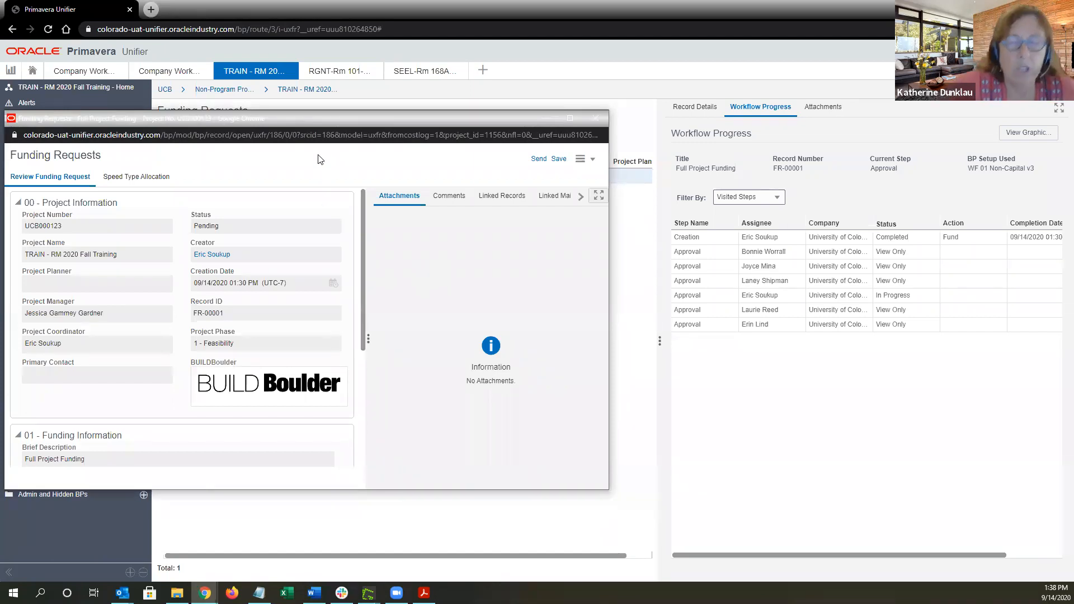
left_click_drag(352, 122, 458, 92)
scroll(389, 224, "down", 4)
scroll(394, 227, "up", 4)
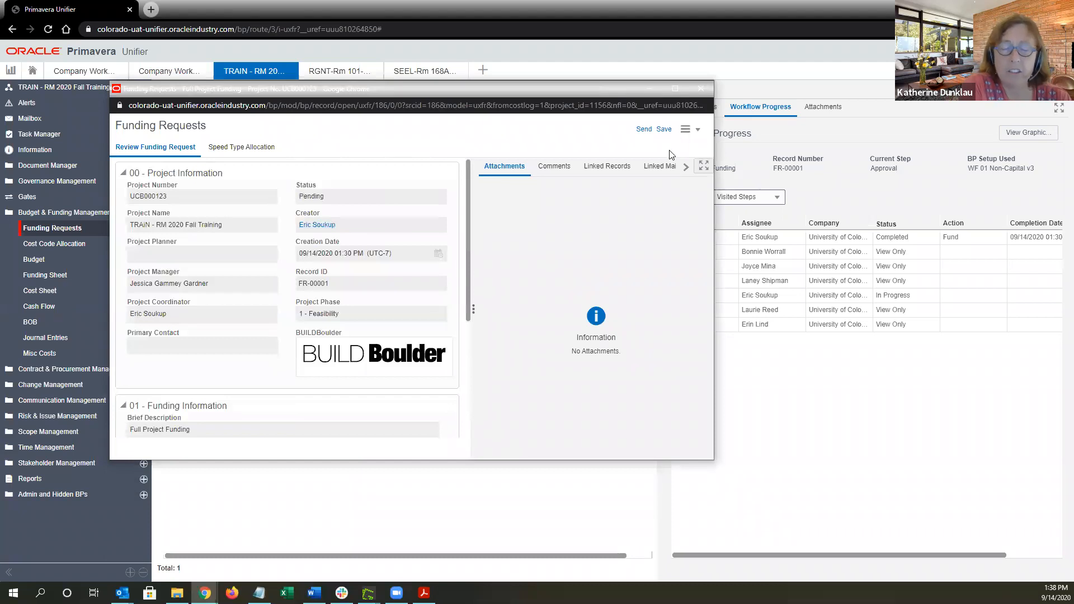
left_click(696, 130)
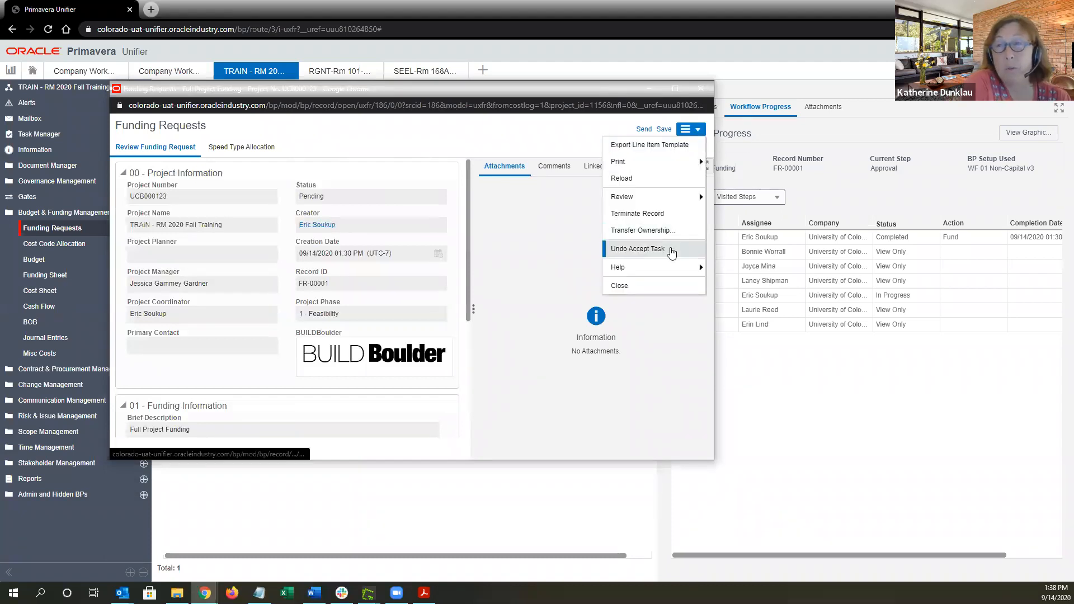
double_click(440, 92)
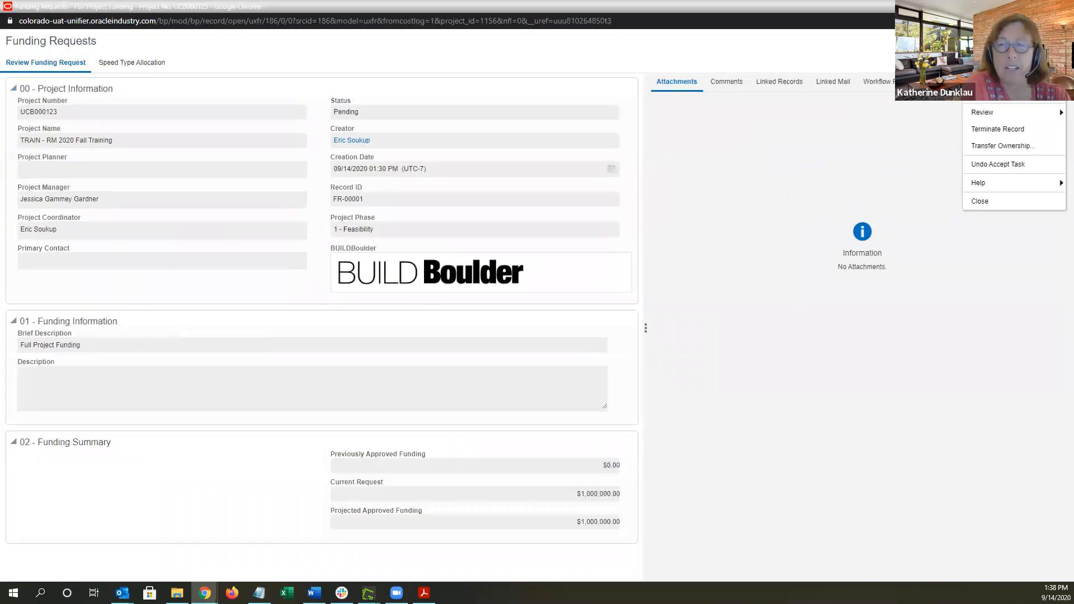
double_click(595, 7)
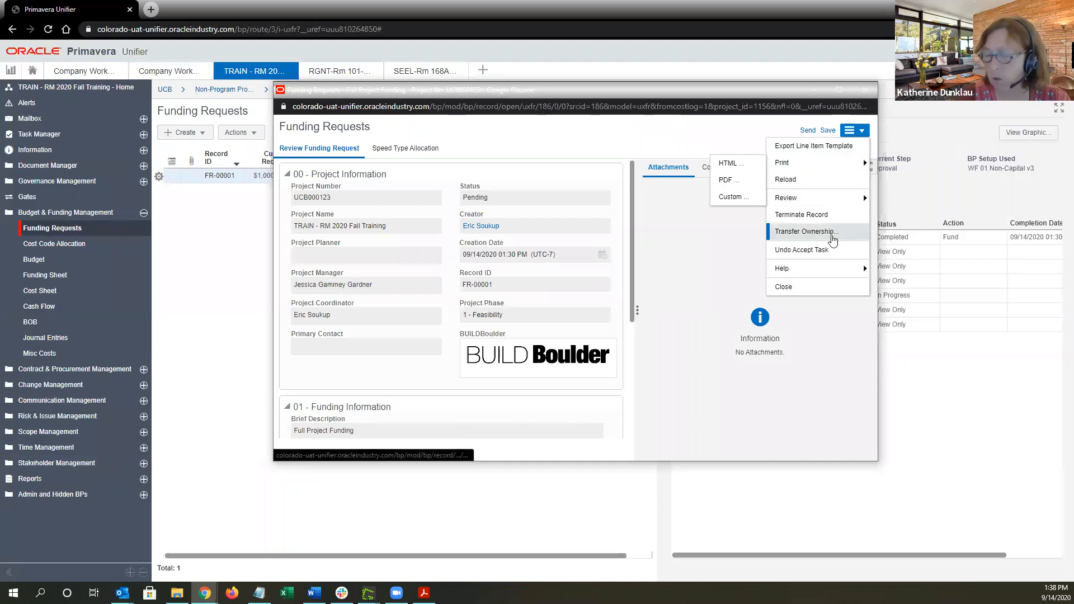
left_click(823, 249)
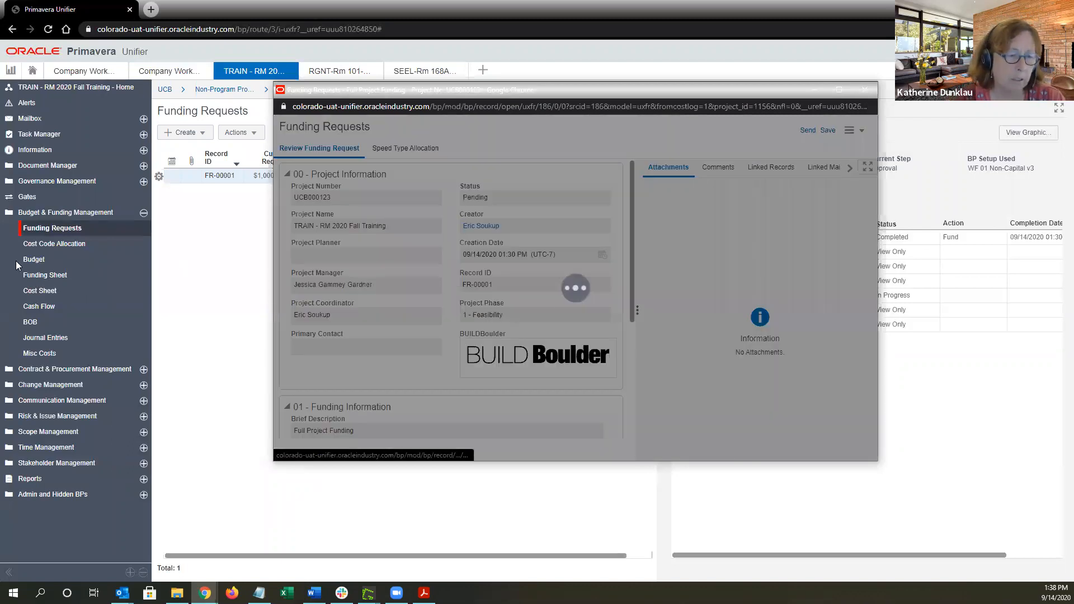
left_click(668, 328)
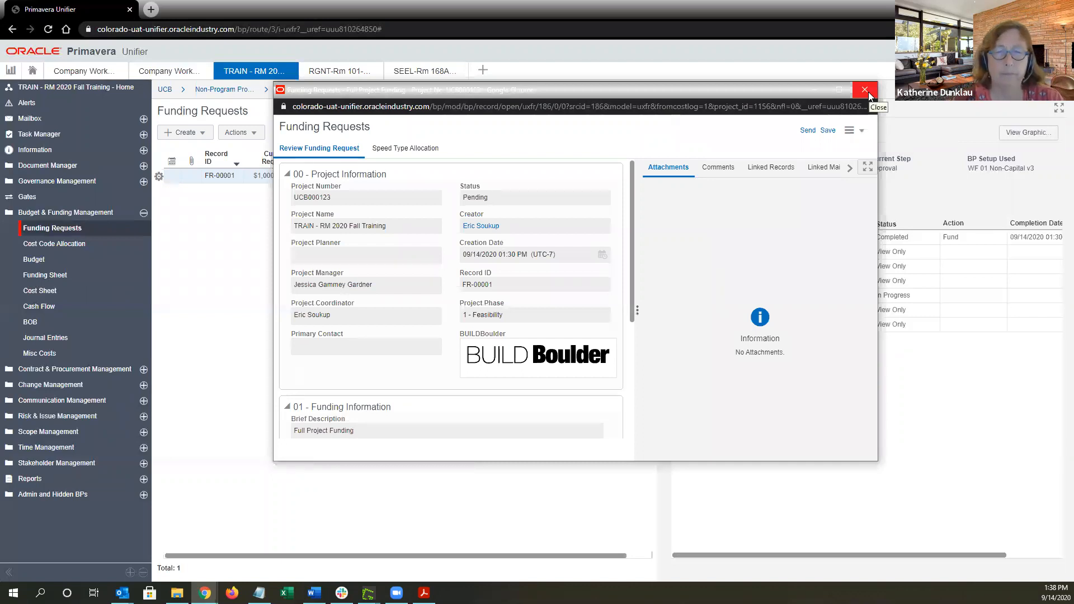
left_click(865, 90)
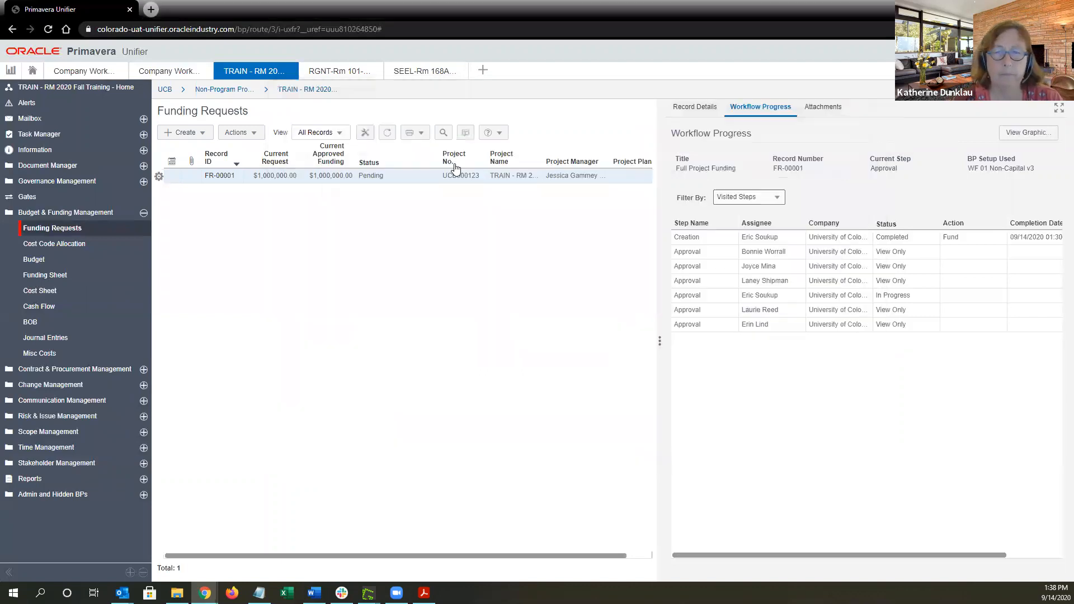
Reload the Funding Requests log and check the workflow progress of FR-00001
left_click(59, 231)
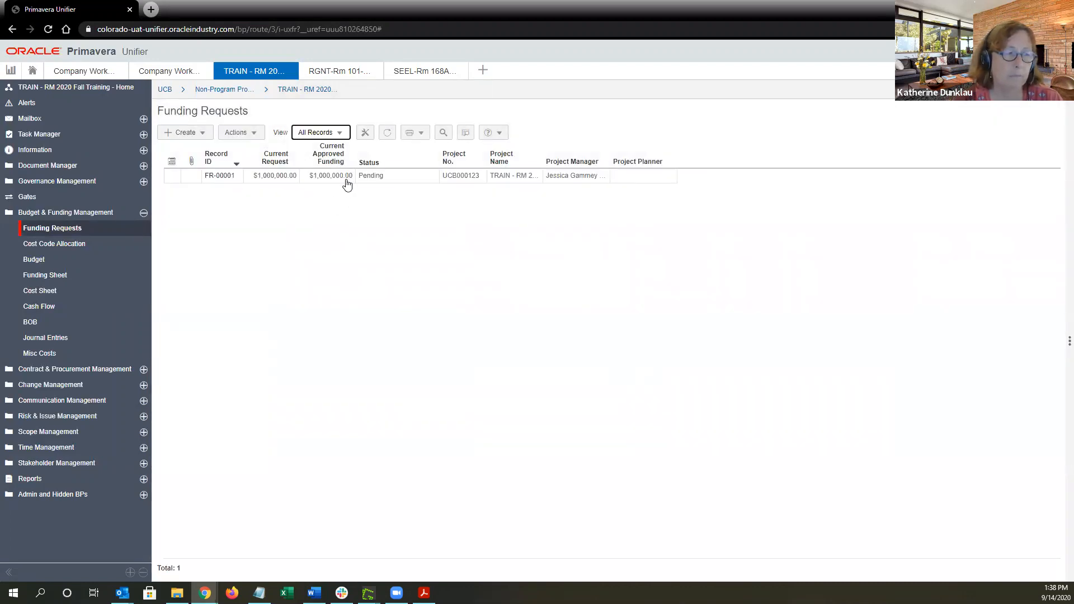
left_click(344, 178)
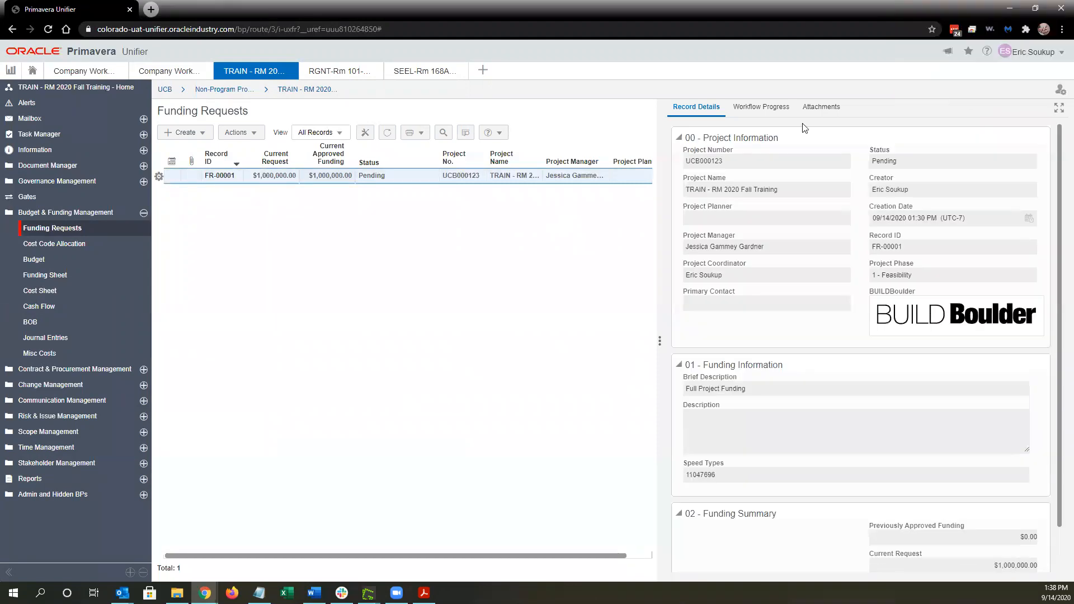
left_click(764, 112)
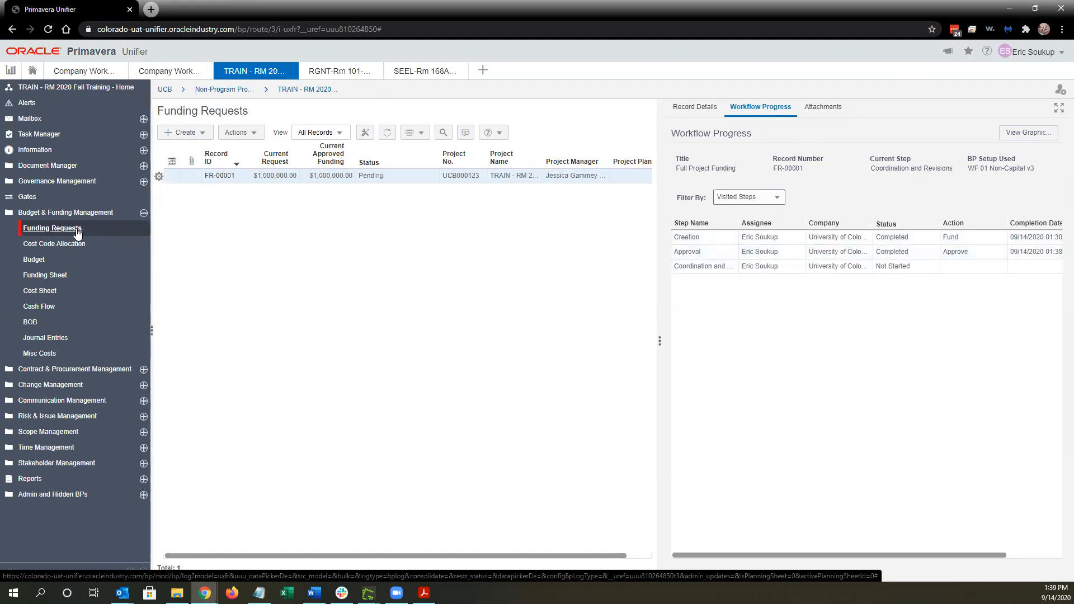
Refresh the workflow progress of FR-00001 again and widen its pane to examine the Approval step's status, action and completion date
left_click(75, 230)
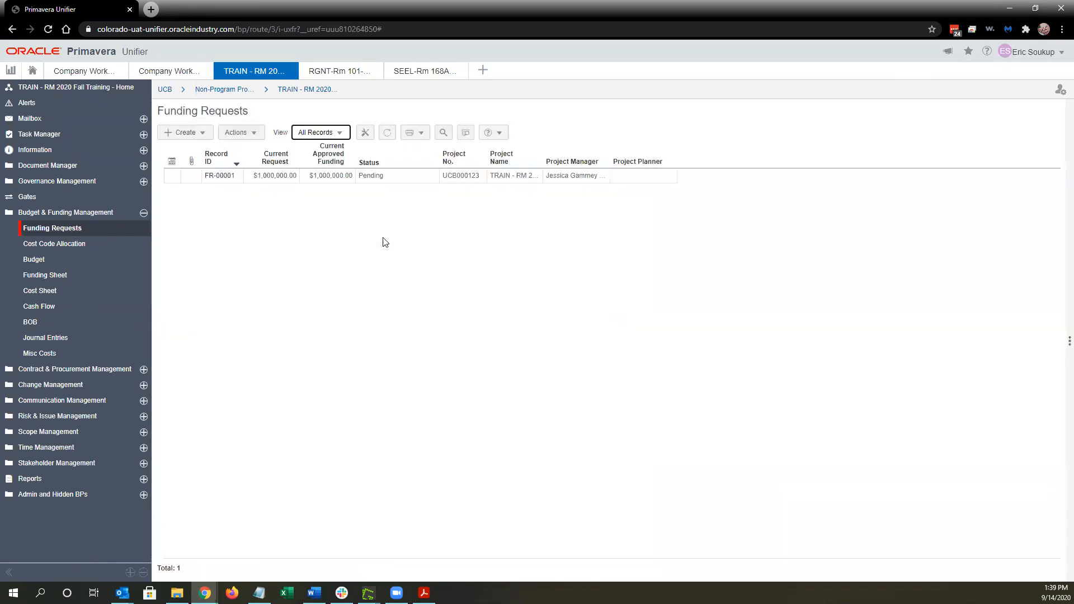
left_click(425, 177)
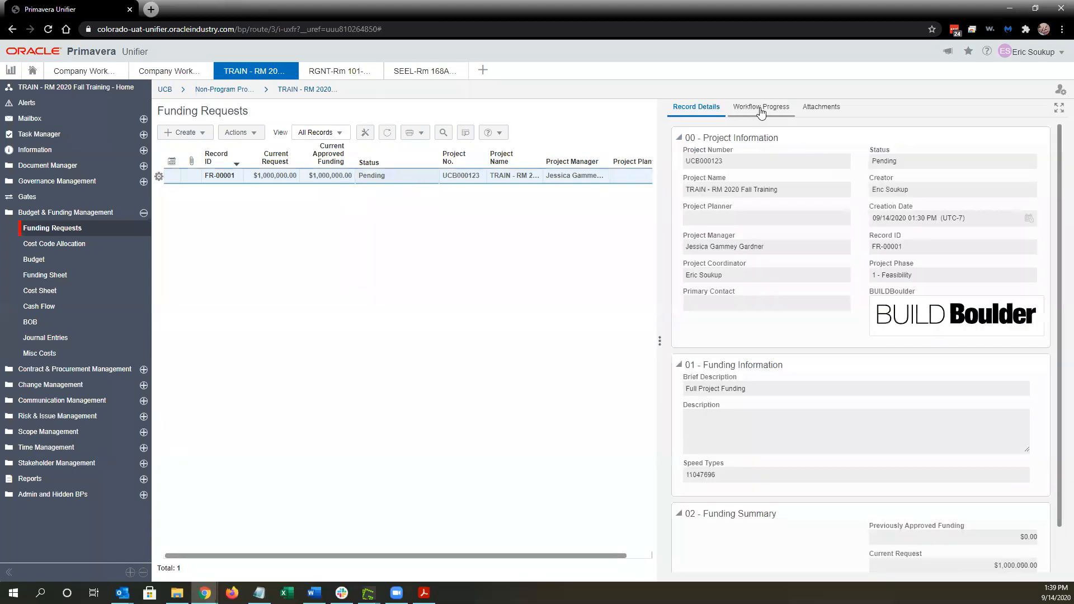
left_click(761, 109)
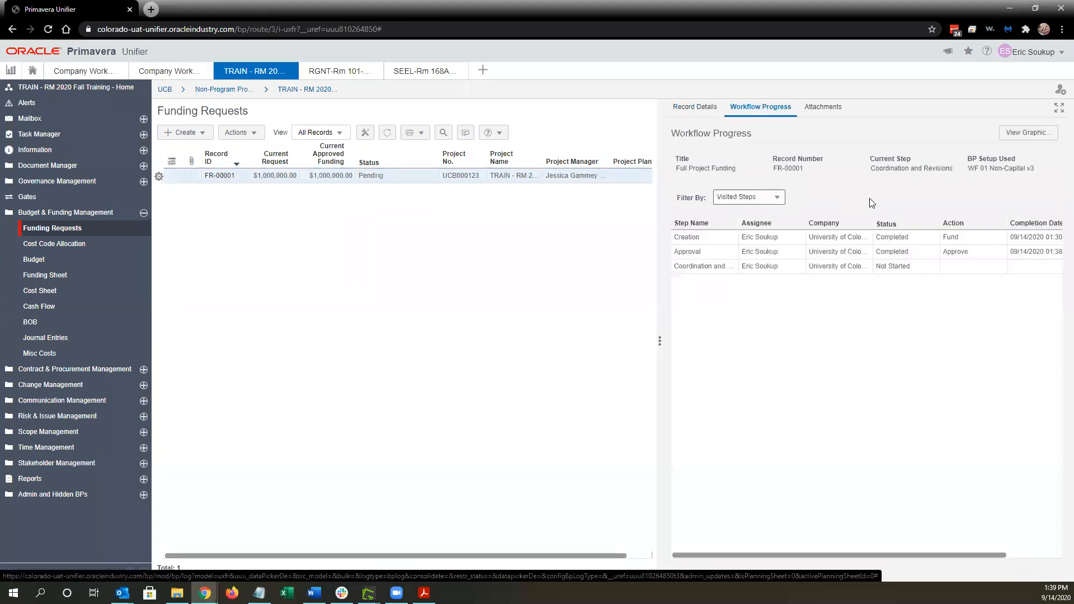
left_click(880, 253)
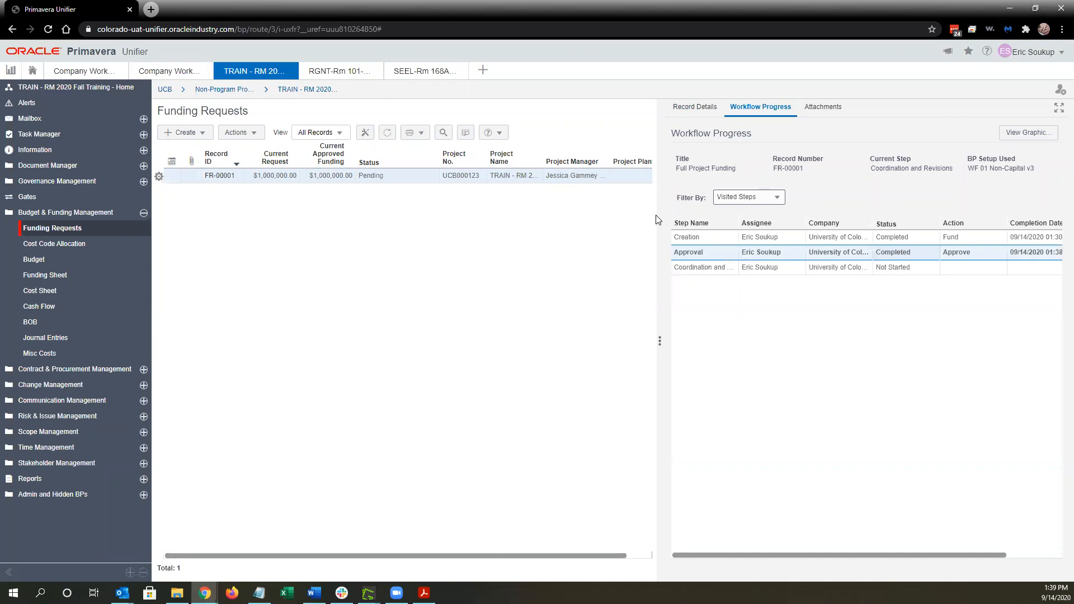
left_click_drag(657, 220, 604, 220)
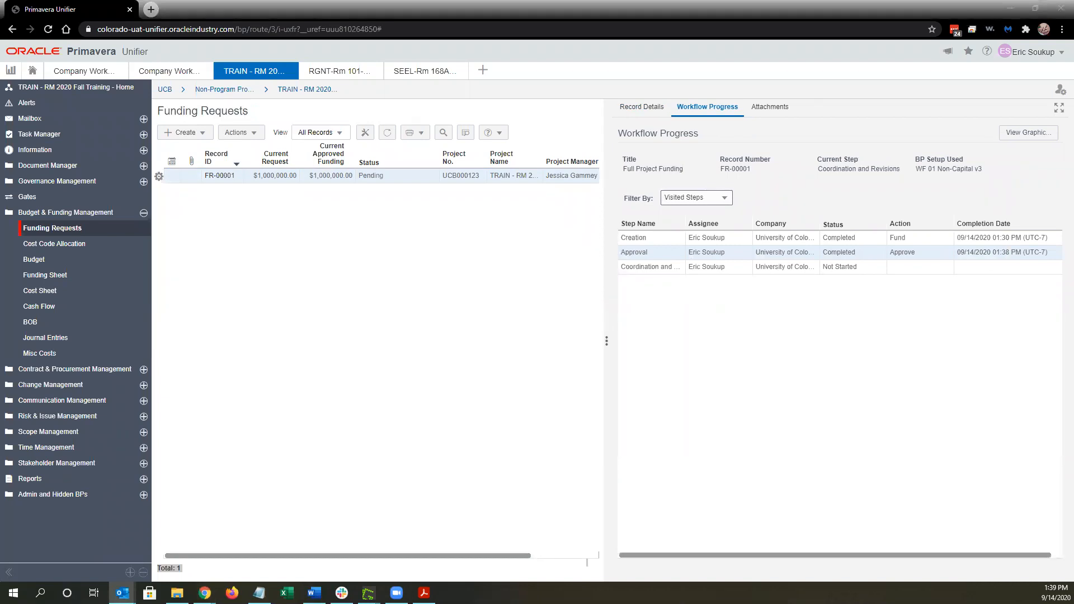
Open funding request FR-00001 in its own window
double_click(423, 177)
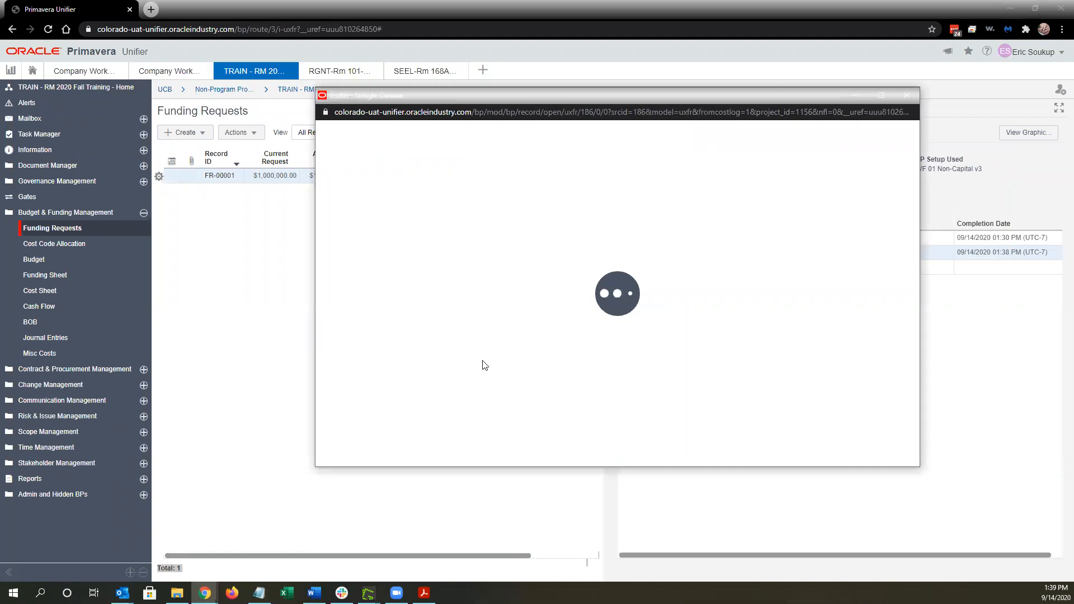
Review the Funding Requests workflow diagram in the Greenshot image editor, then close the open funding request record
mouse_move(368, 593)
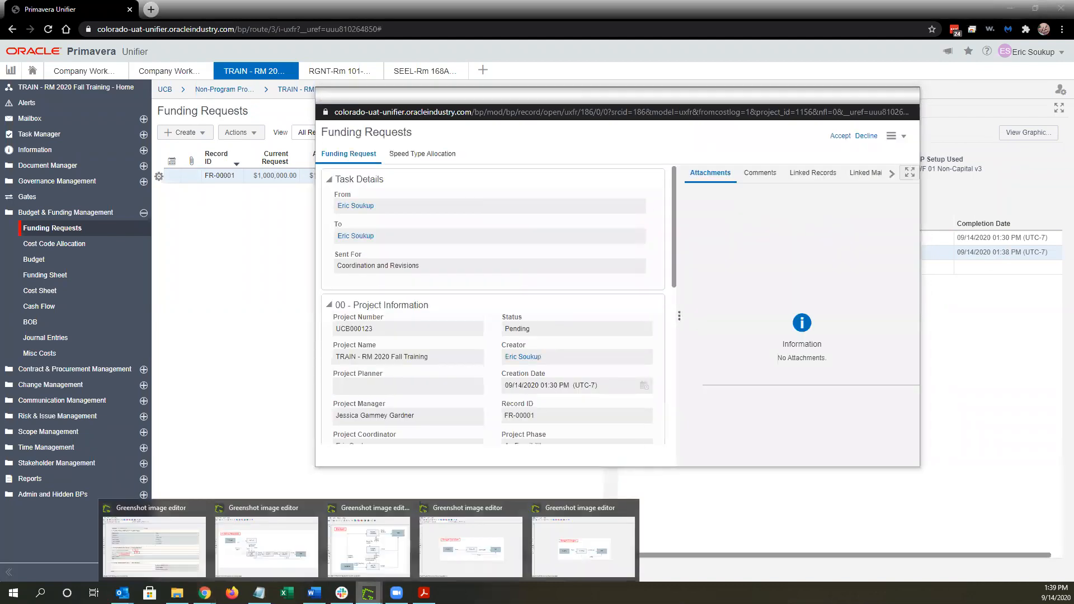
left_click(268, 545)
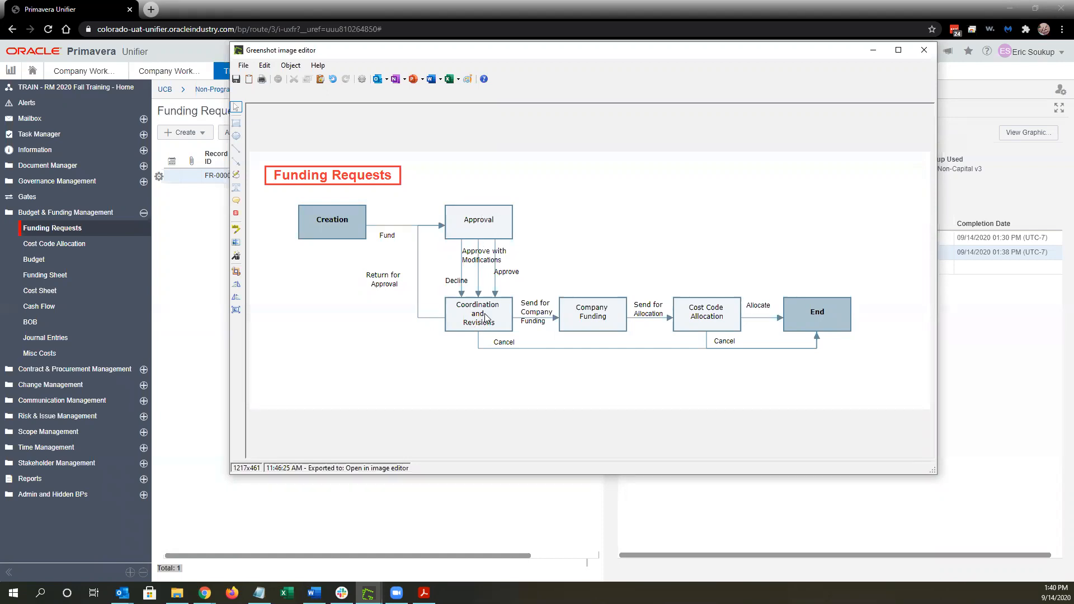
left_click(872, 50)
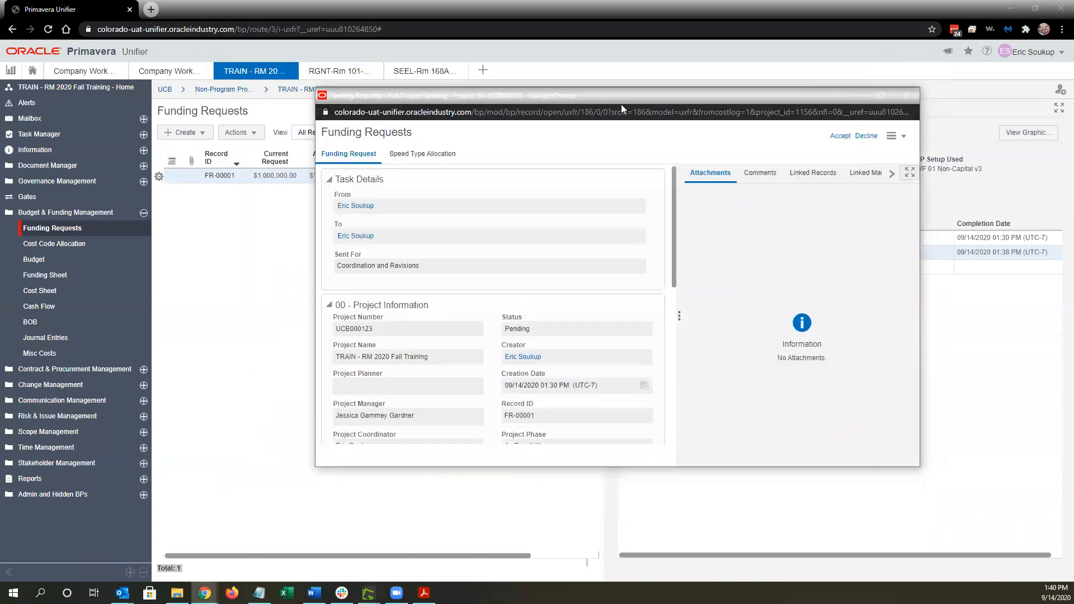
left_click(907, 95)
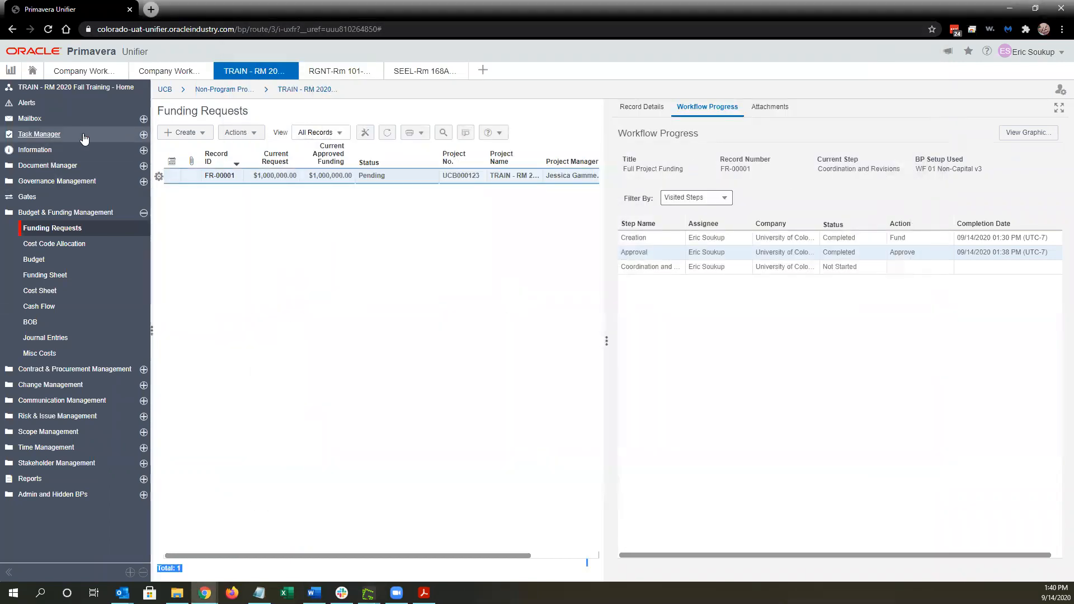
Open the Full Project Funding task from the project's task list and enlarge its window
left_click(84, 137)
left_click(64, 152)
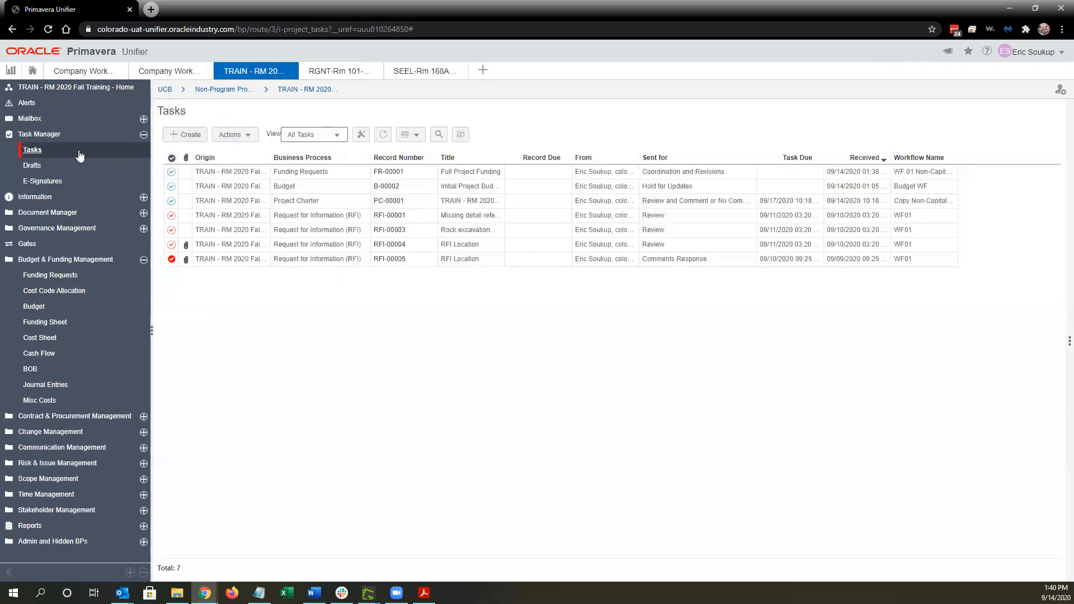
left_click(305, 171)
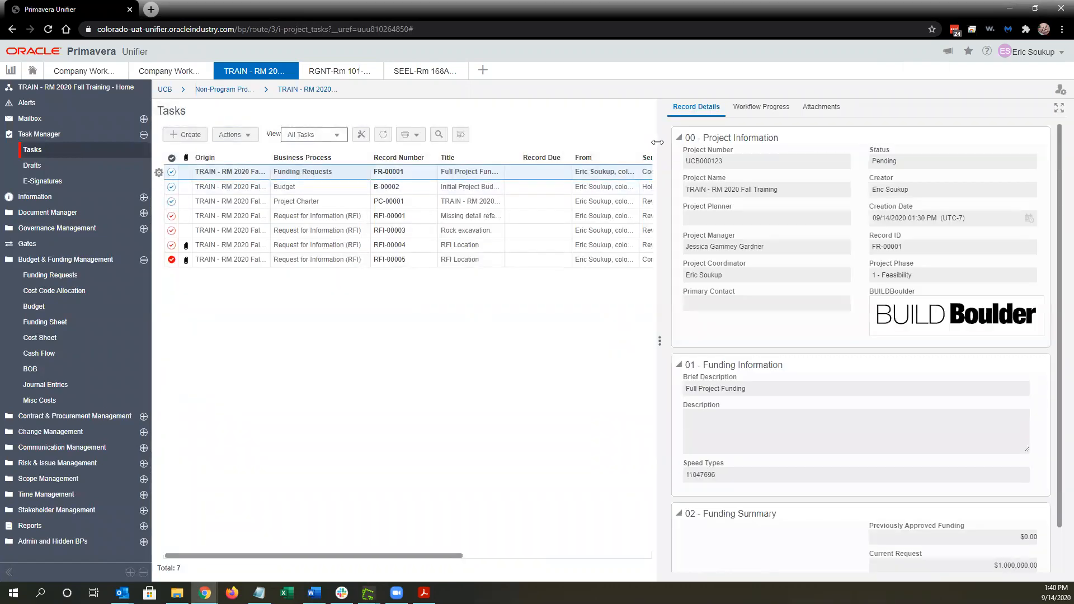
left_click_drag(657, 149, 783, 141)
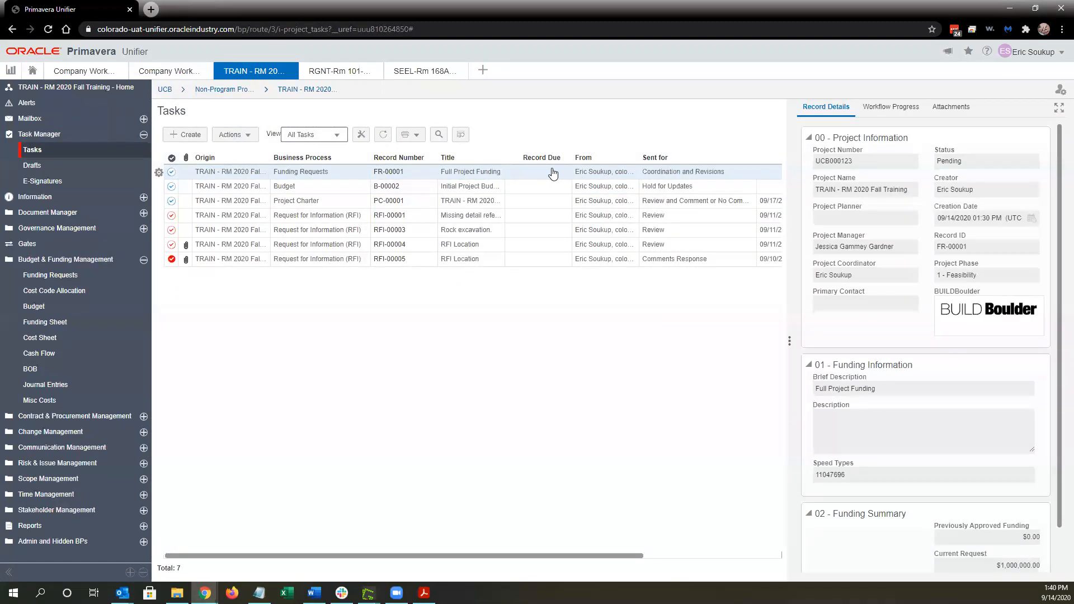
double_click(353, 173)
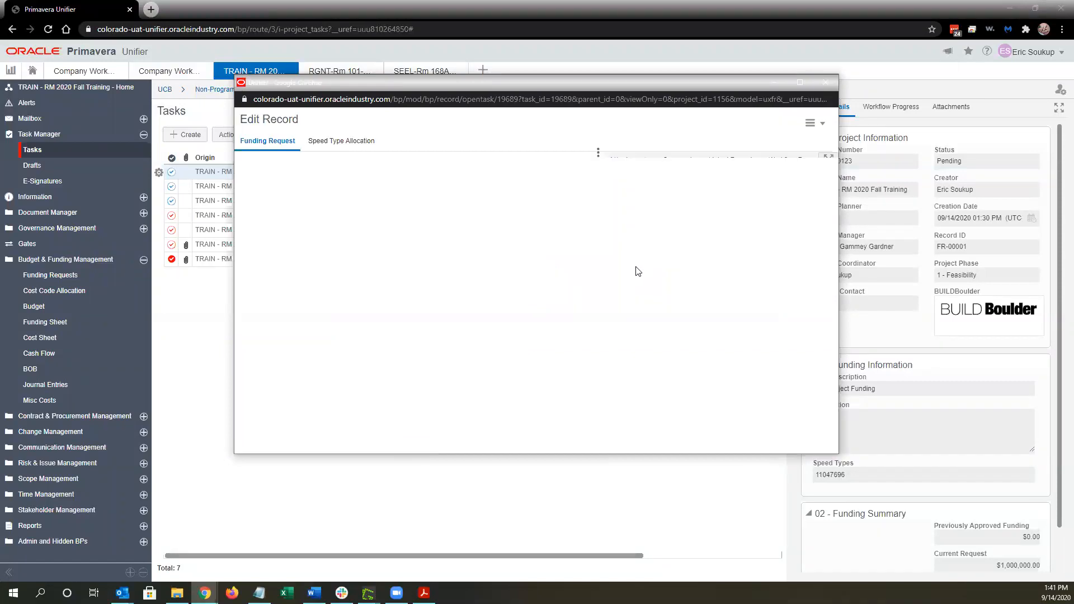
double_click(684, 76)
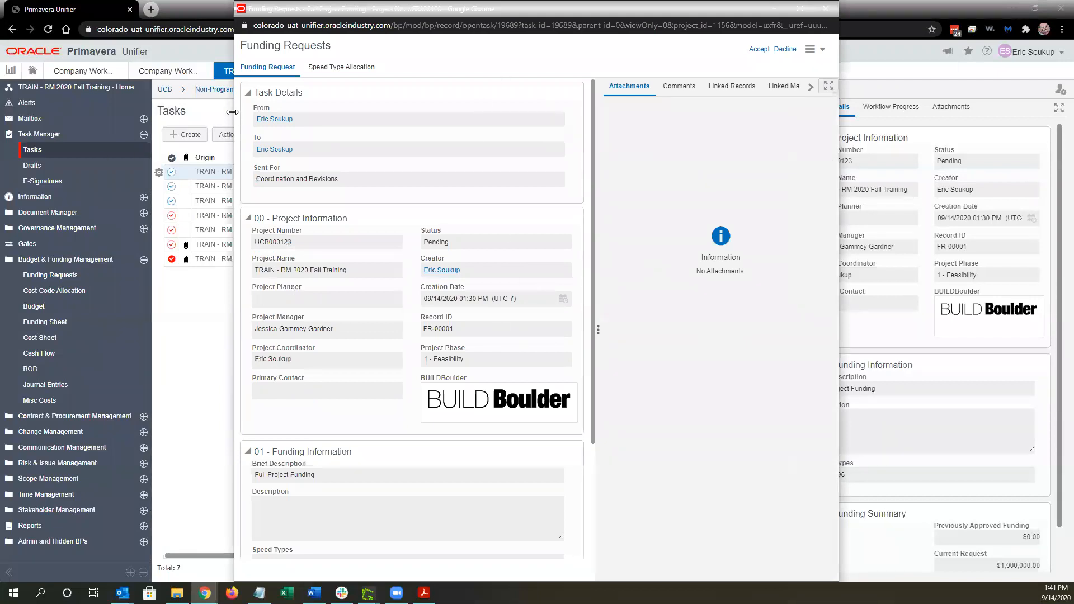
left_click_drag(232, 112, 180, 112)
Check the visited workflow steps, assignees and actions of the Full Project Funding request
left_click(809, 88)
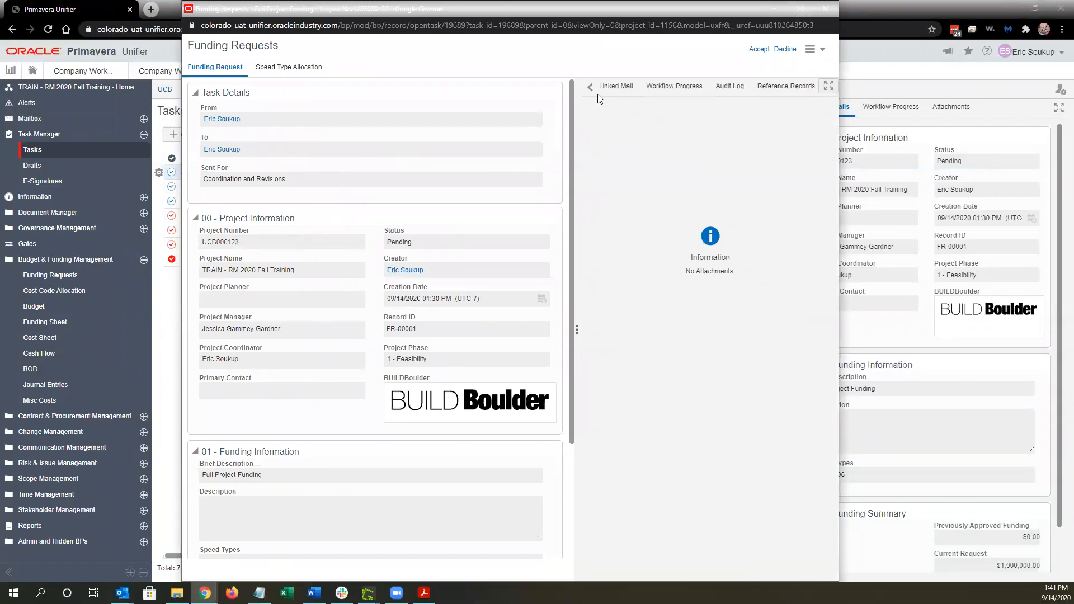
left_click(665, 90)
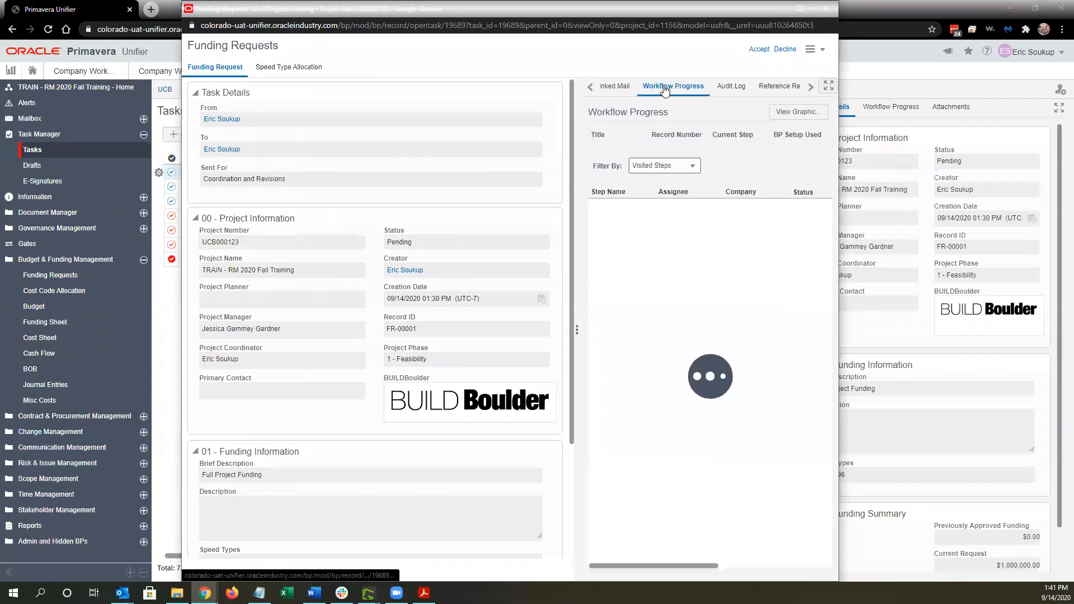
left_click_drag(580, 160, 417, 158)
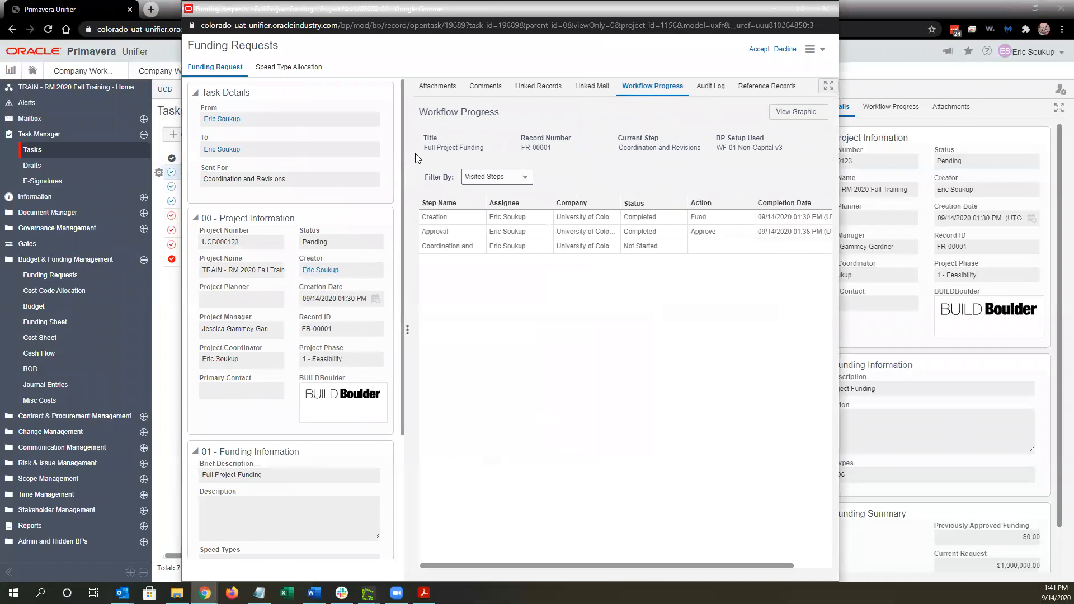
left_click(480, 239)
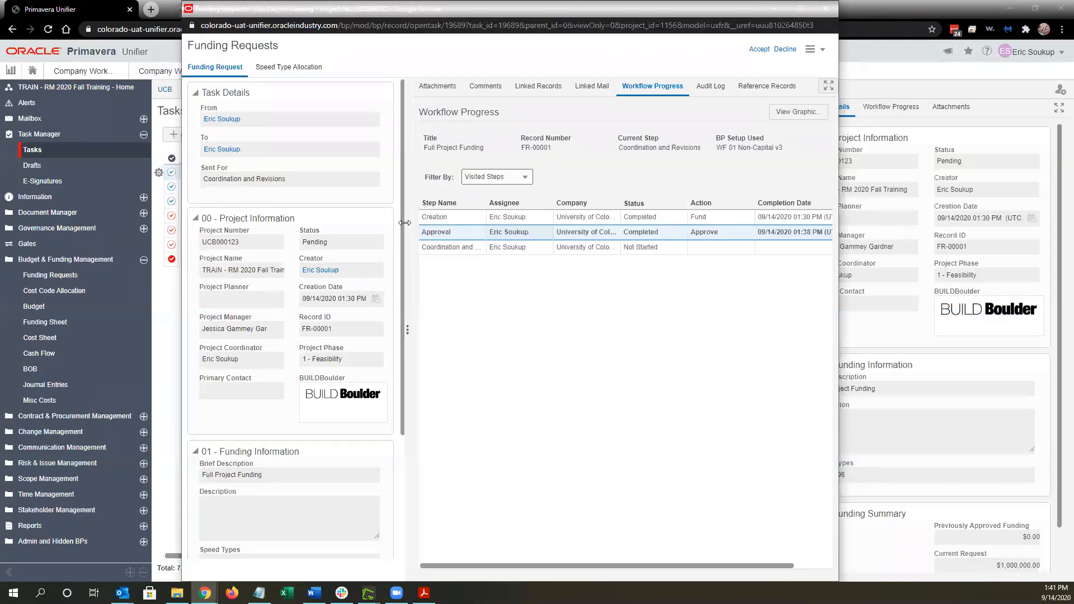
left_click_drag(405, 222, 558, 218)
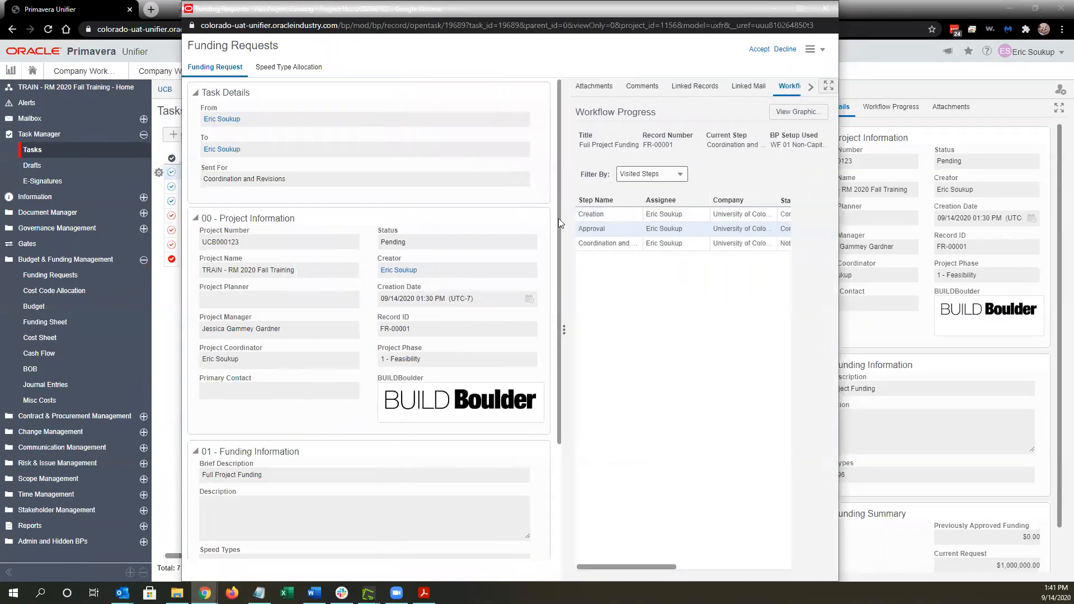
Accept the Full Project Funding task at the Coordination and Revisions step
left_click(759, 49)
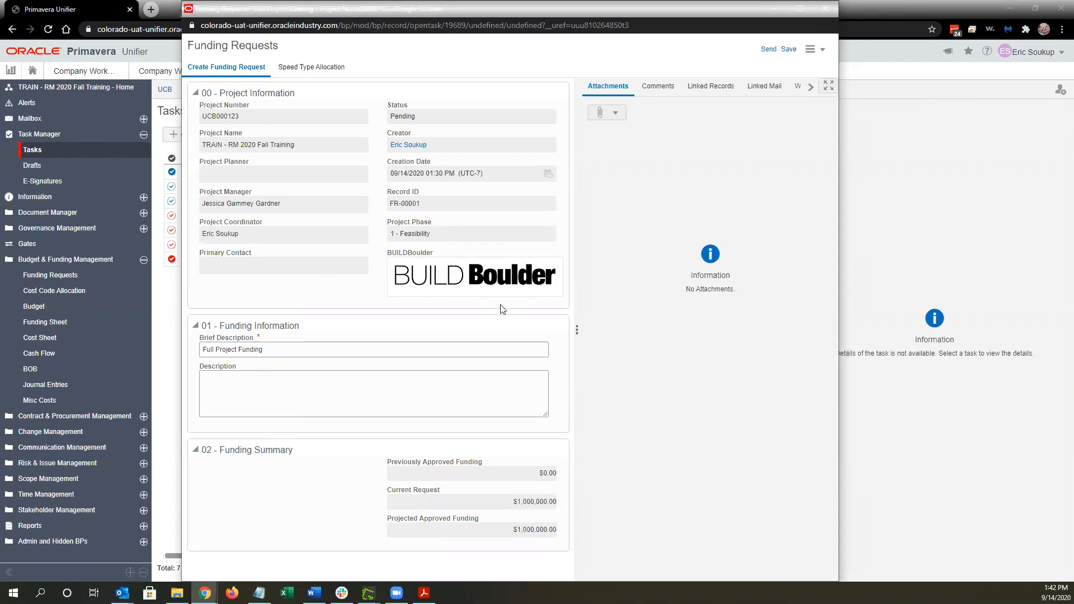
left_click_drag(575, 92, 556, 96)
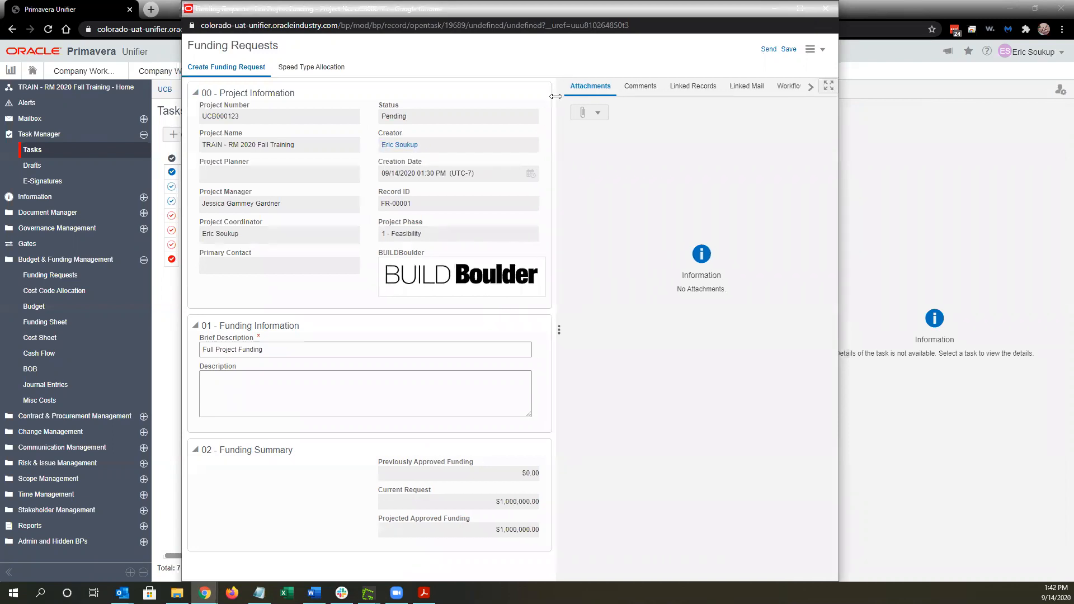
left_click_drag(556, 213, 571, 214)
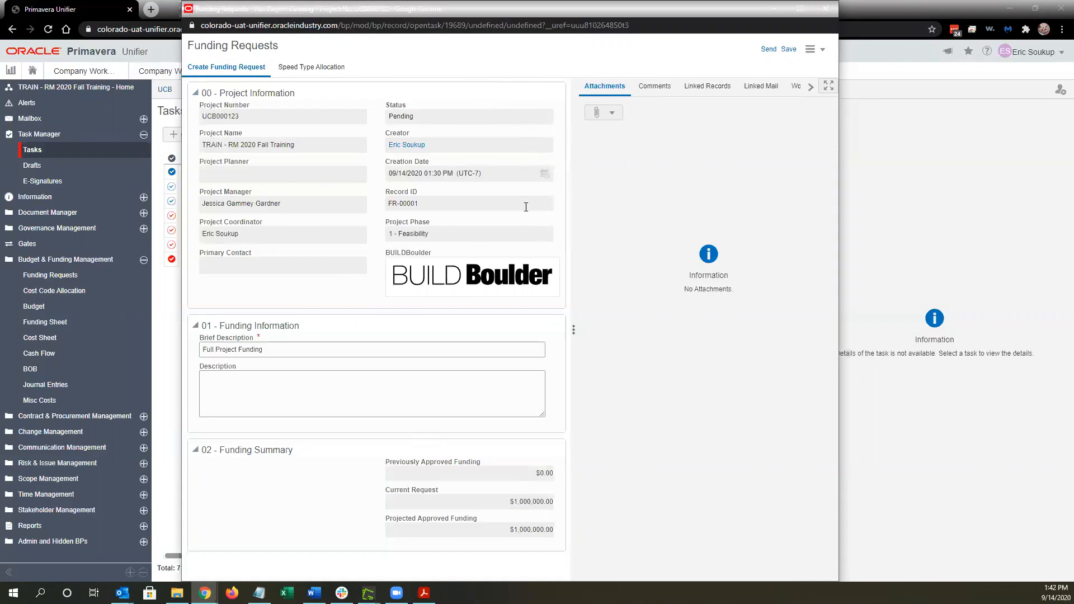
Examine the accepted funding request's workflow progress to see which step it is on
left_click(769, 51)
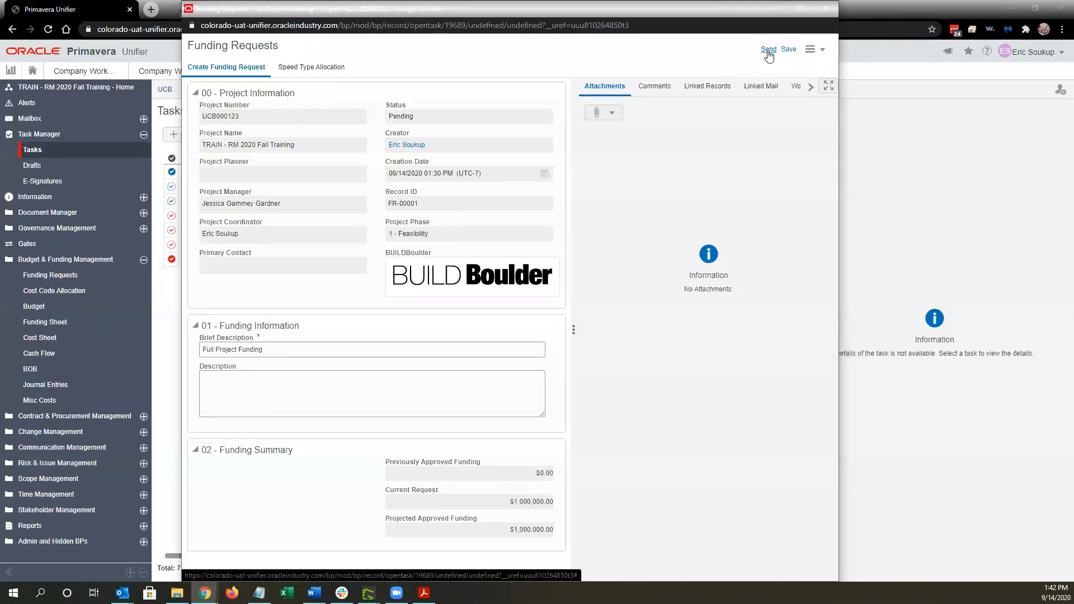
left_click(795, 89)
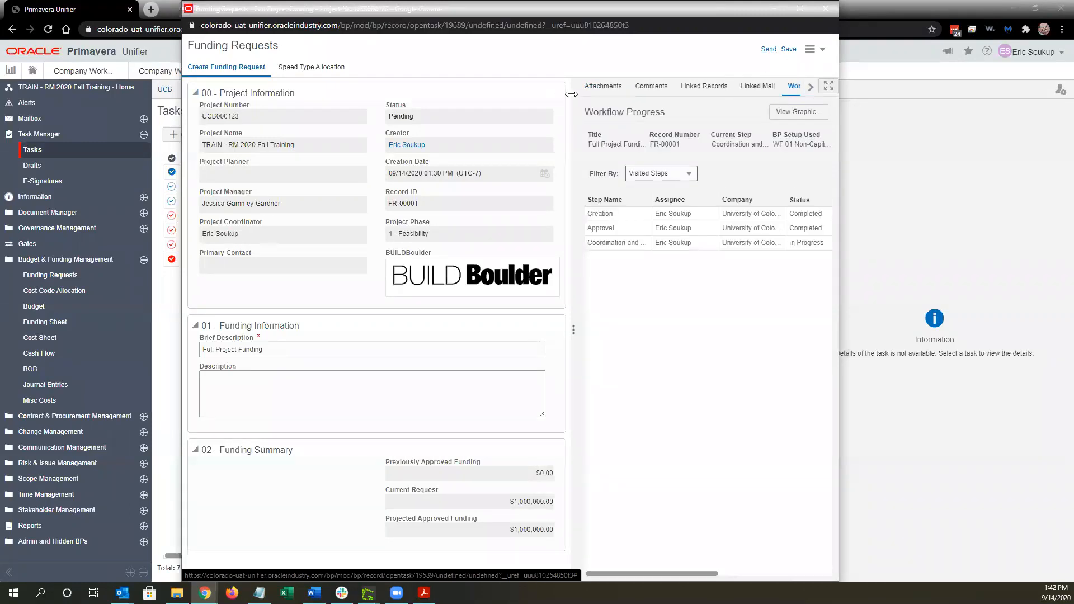
left_click_drag(575, 94, 511, 105)
left_click(741, 100)
key("ctrl")
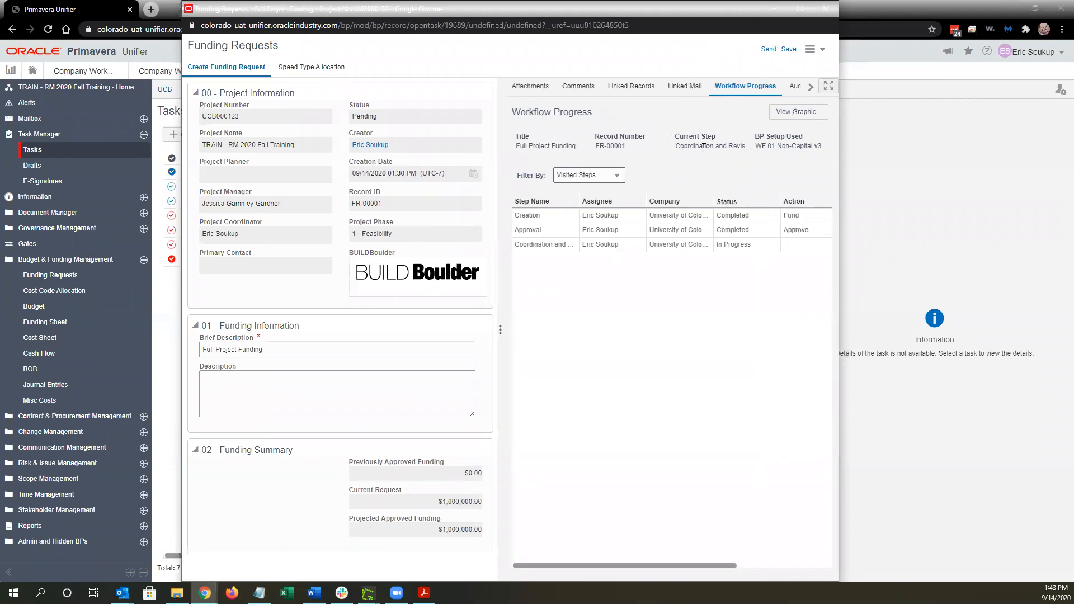
left_click(800, 117)
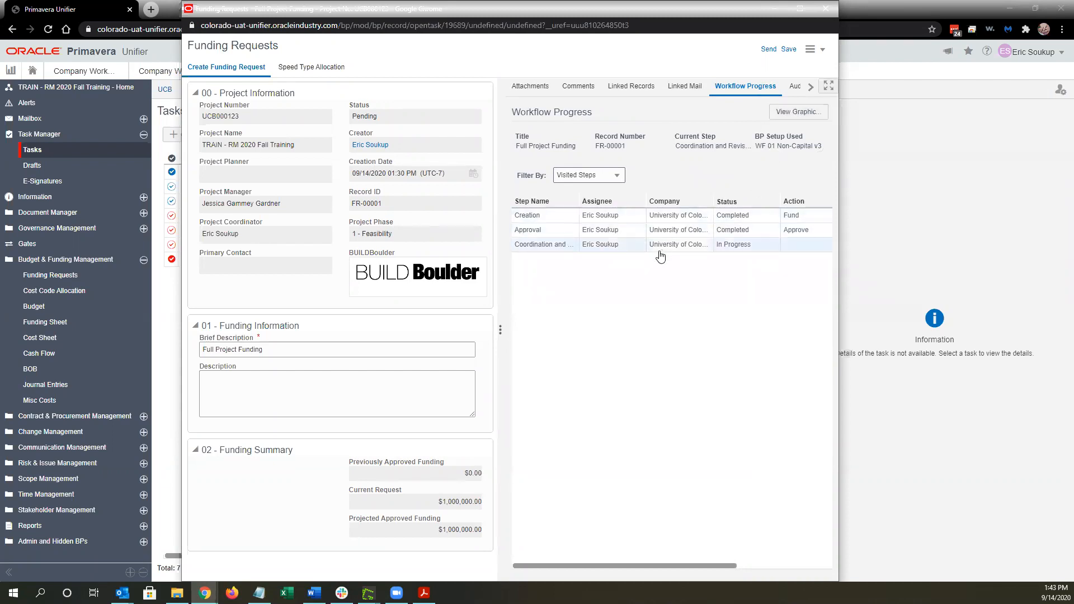
Send the funding request onward with the workflow action Send for Company Funding
left_click(768, 51)
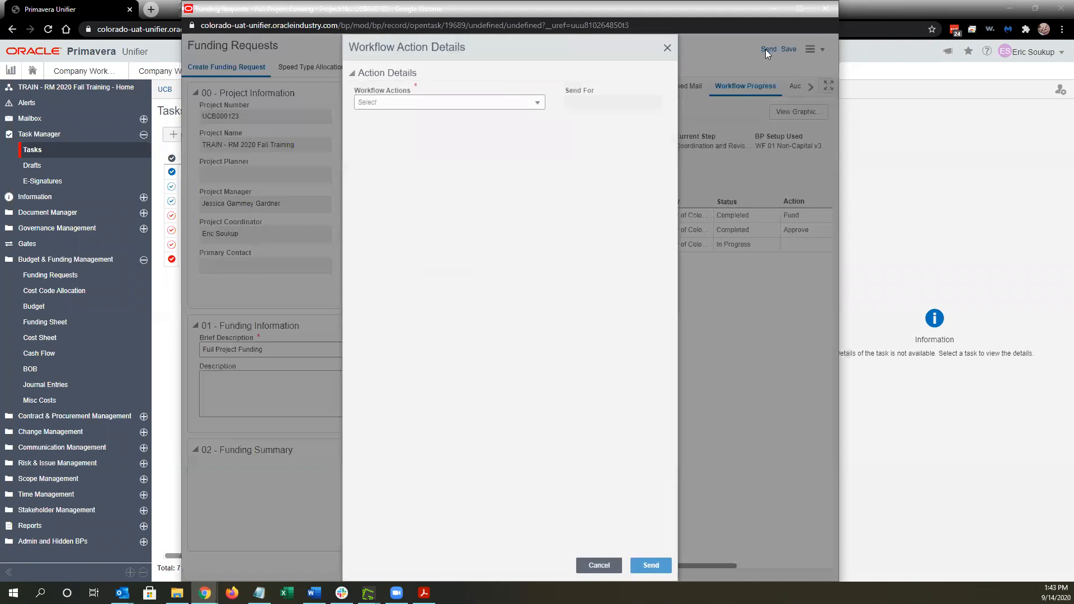
left_click(485, 107)
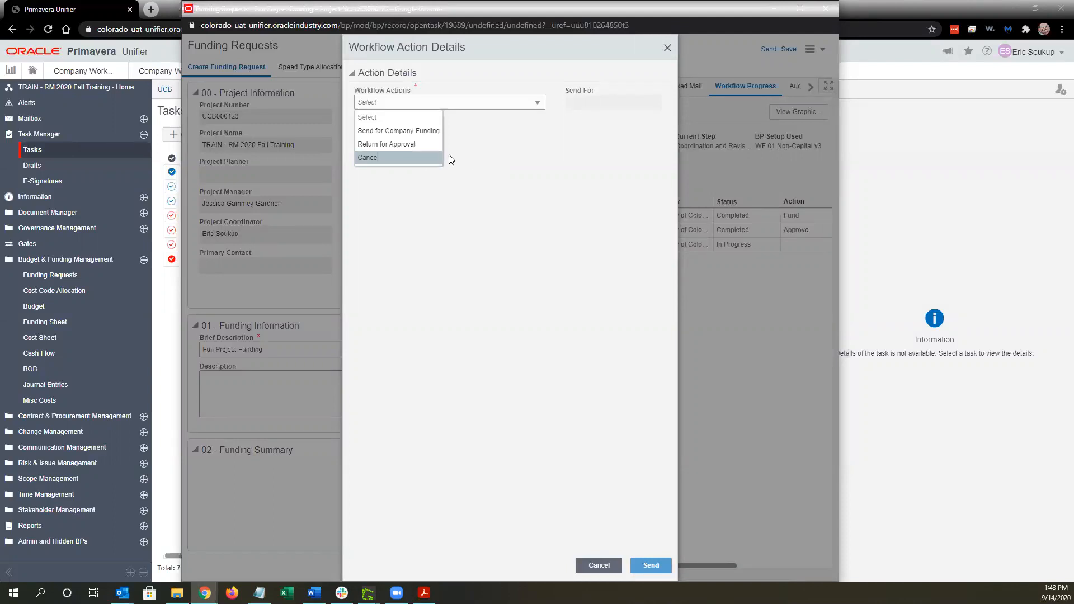
left_click(428, 135)
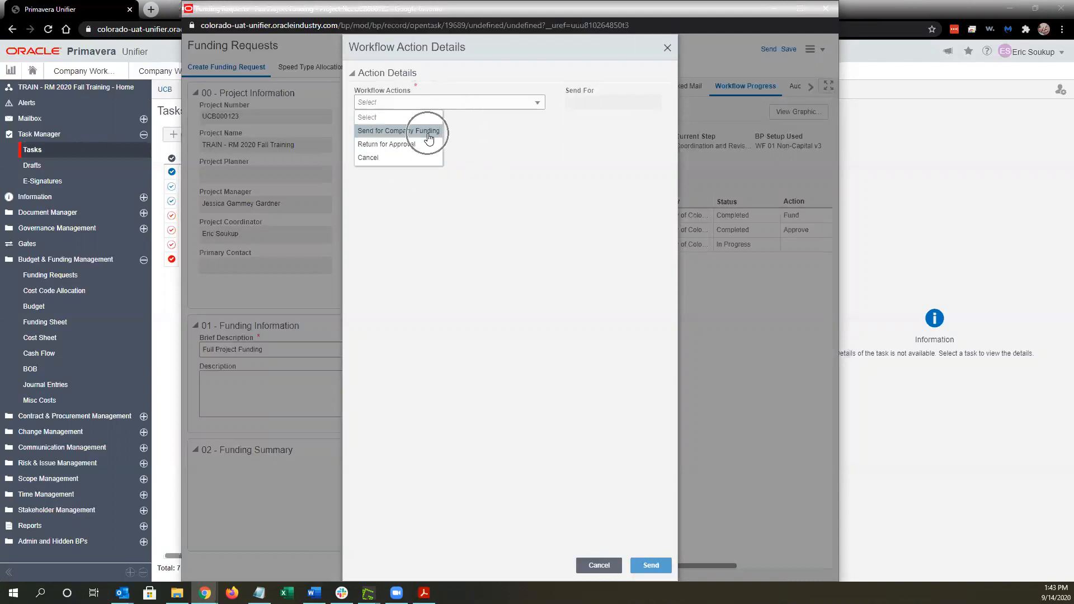
left_click(428, 136)
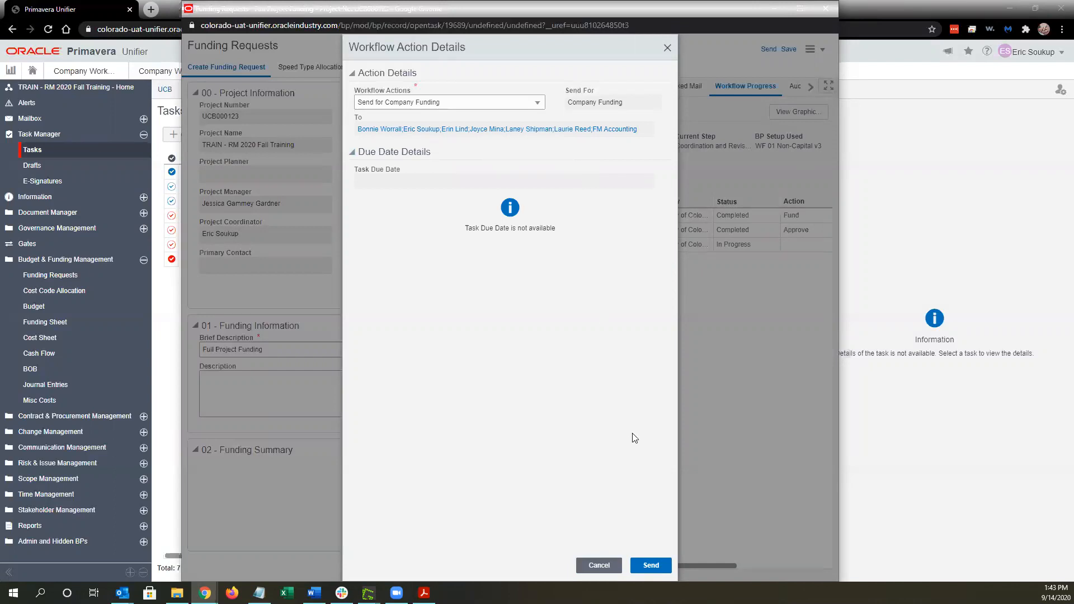
left_click(651, 566)
left_click(652, 566)
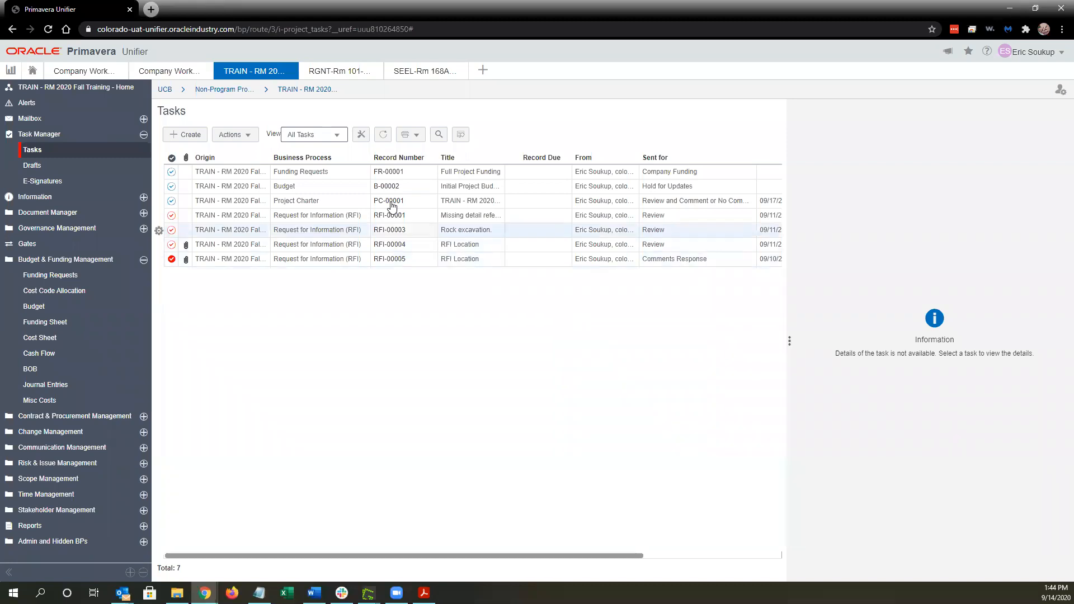
Open the Full Project Funding task sent for Company Funding, accept it and enlarge its window
left_click(351, 175)
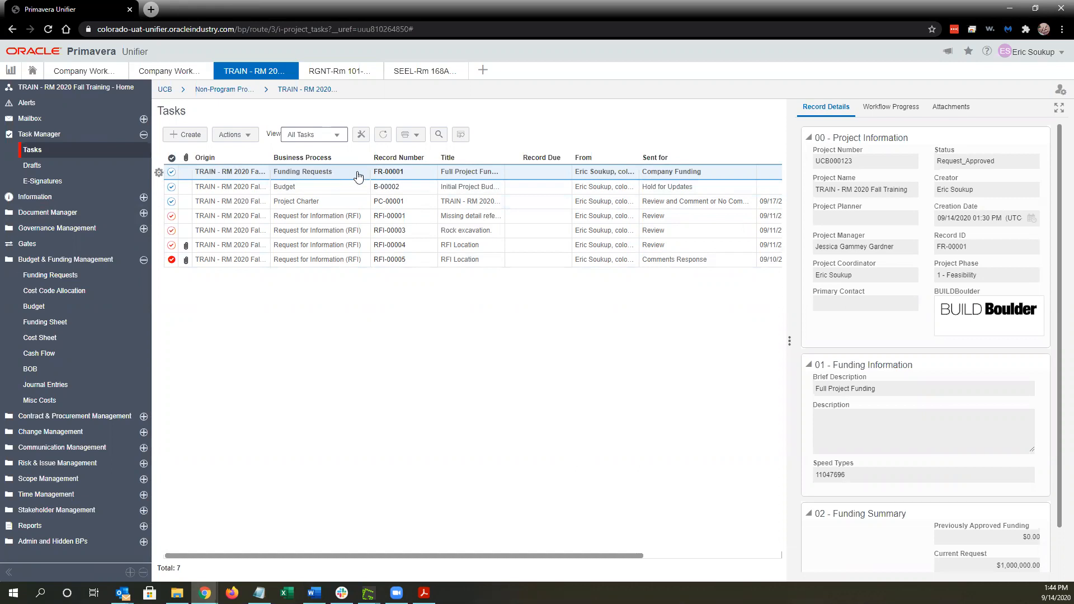
left_click(390, 173)
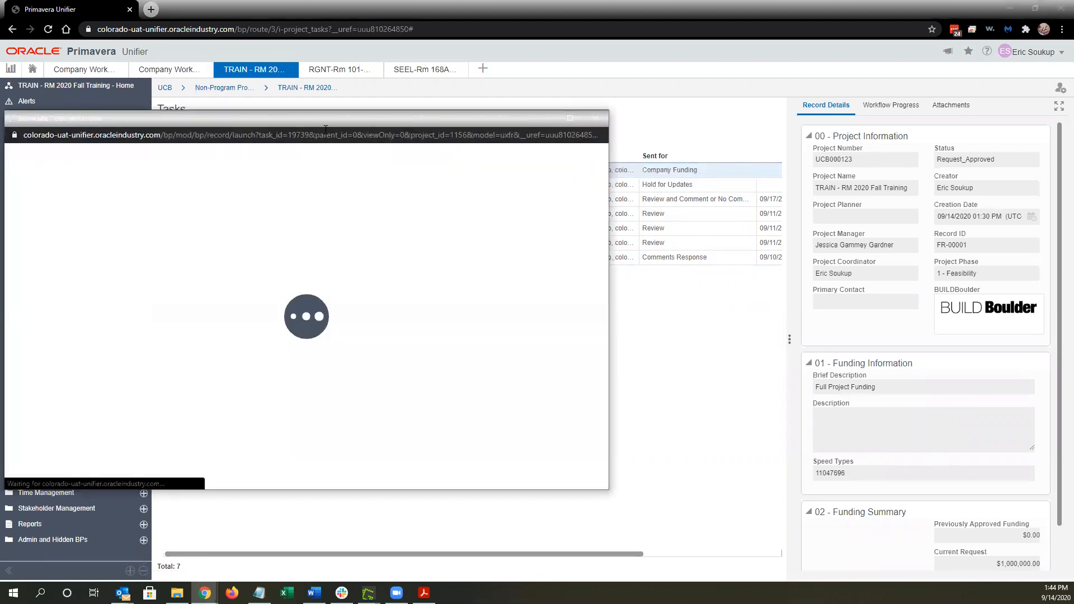
left_click_drag(329, 120, 504, 80)
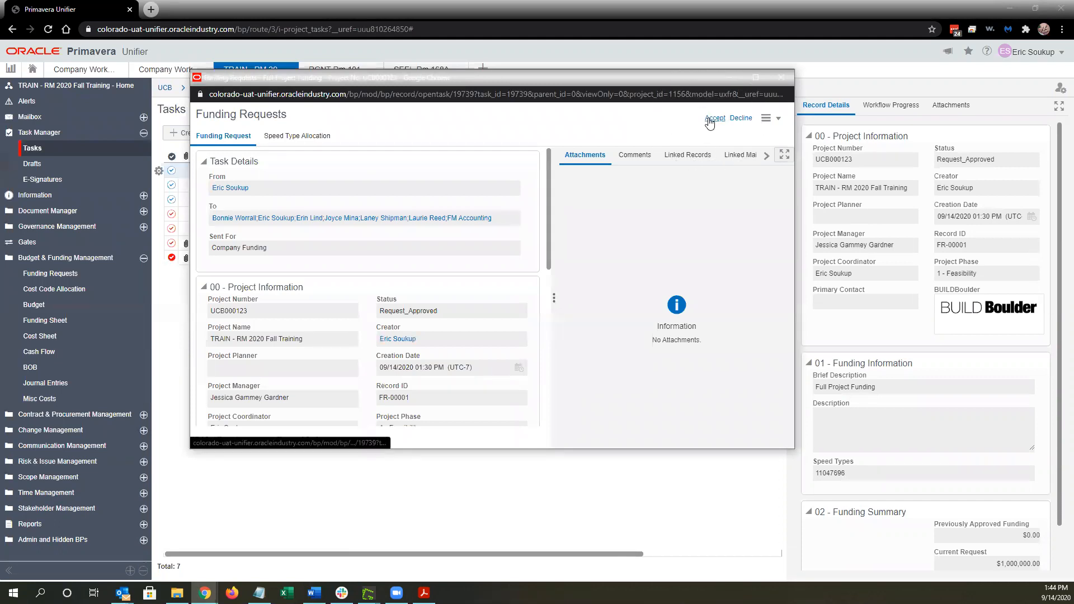
left_click(709, 119)
double_click(615, 70)
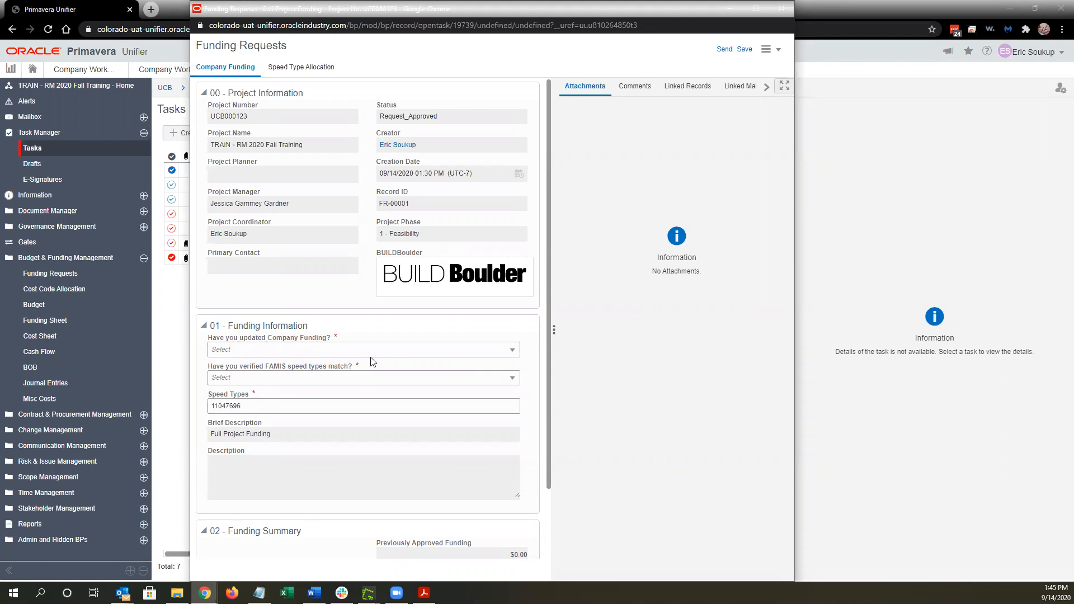
Answer Yes to both the updated Company Funding and the verified FAMIS speed types questions
left_click(271, 351)
left_click(250, 366)
left_click(303, 380)
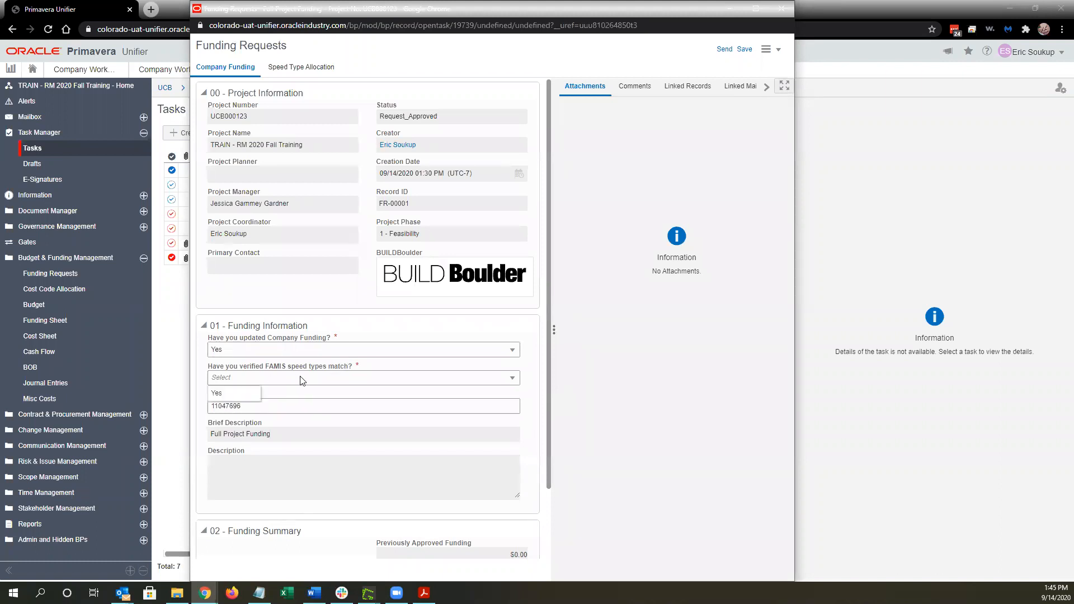
left_click(252, 395)
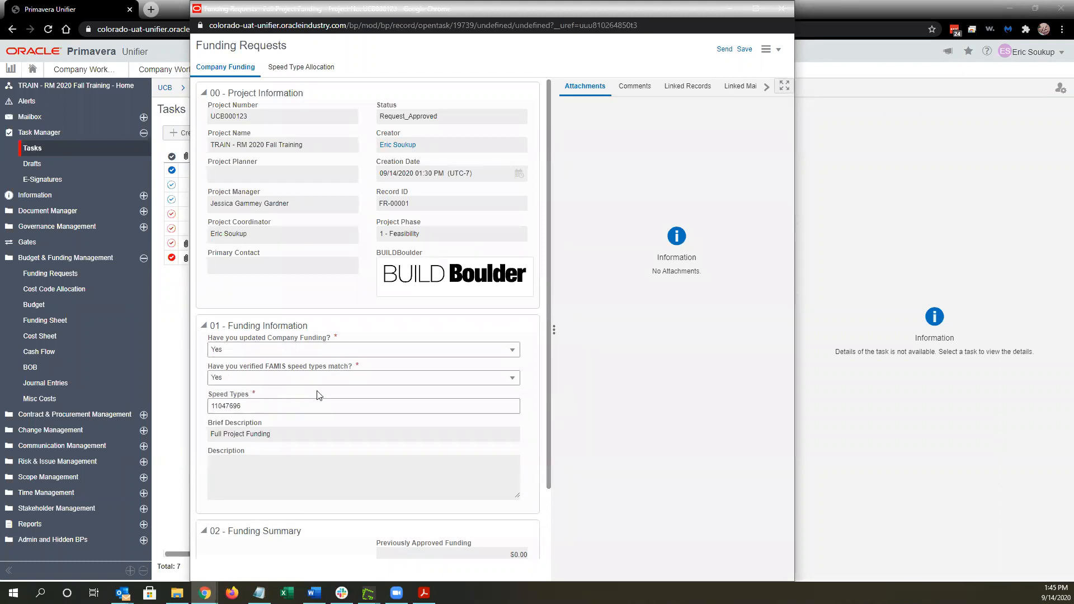
left_click_drag(257, 408, 212, 408)
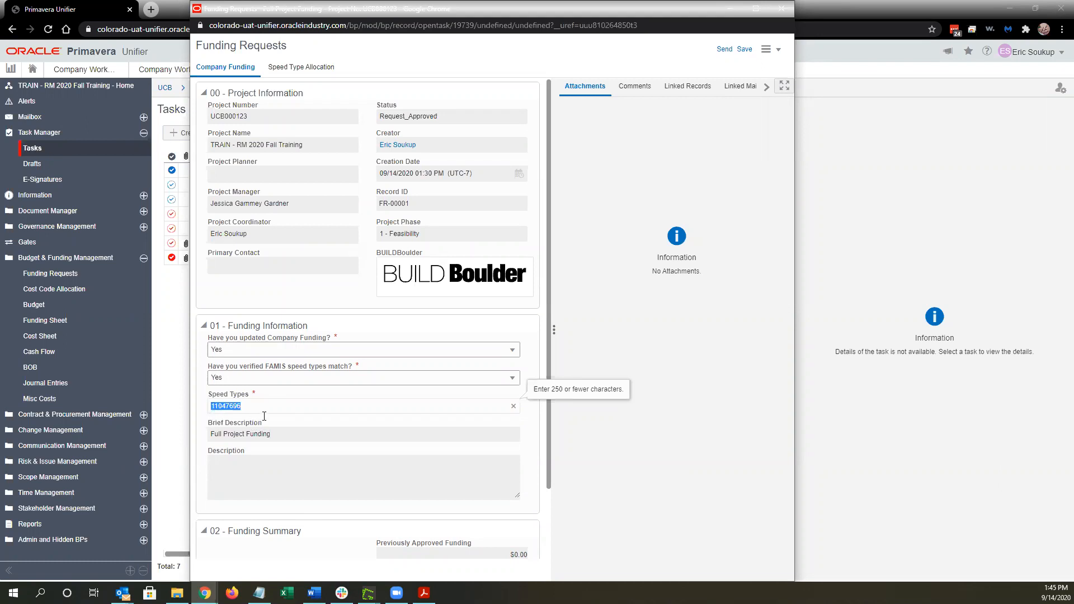
mouse_move(259, 593)
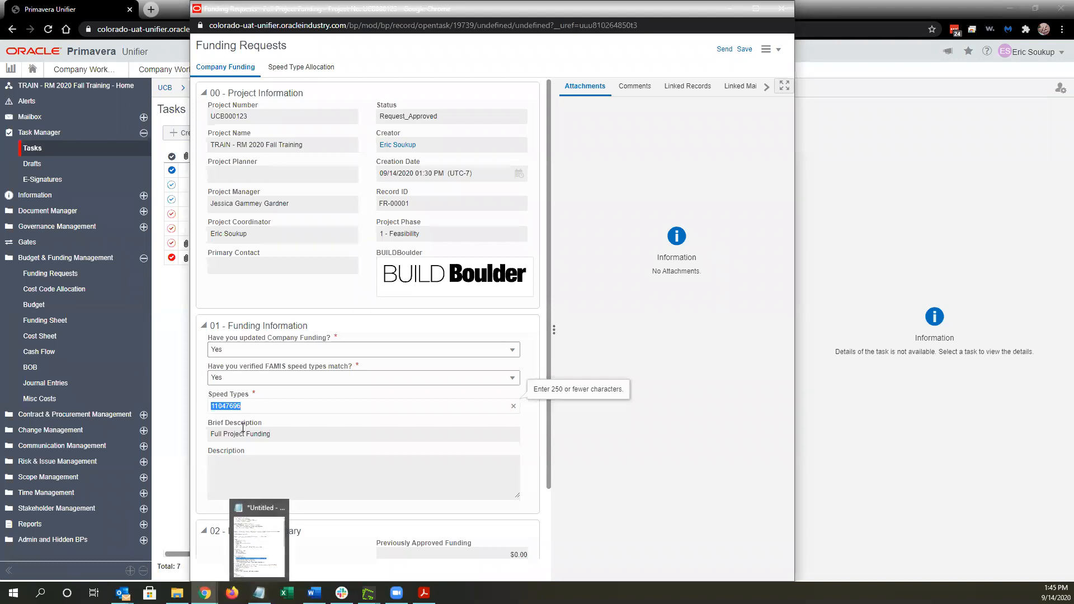
left_click(257, 407)
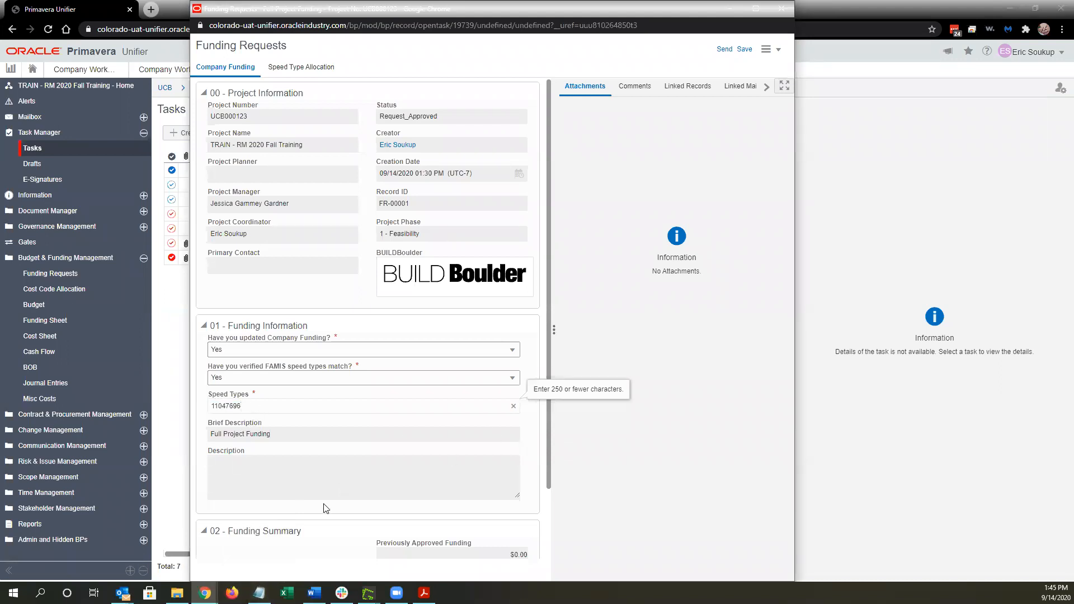
Replace the funding request's speed type with 12012714 and send the request onward
left_click(259, 592)
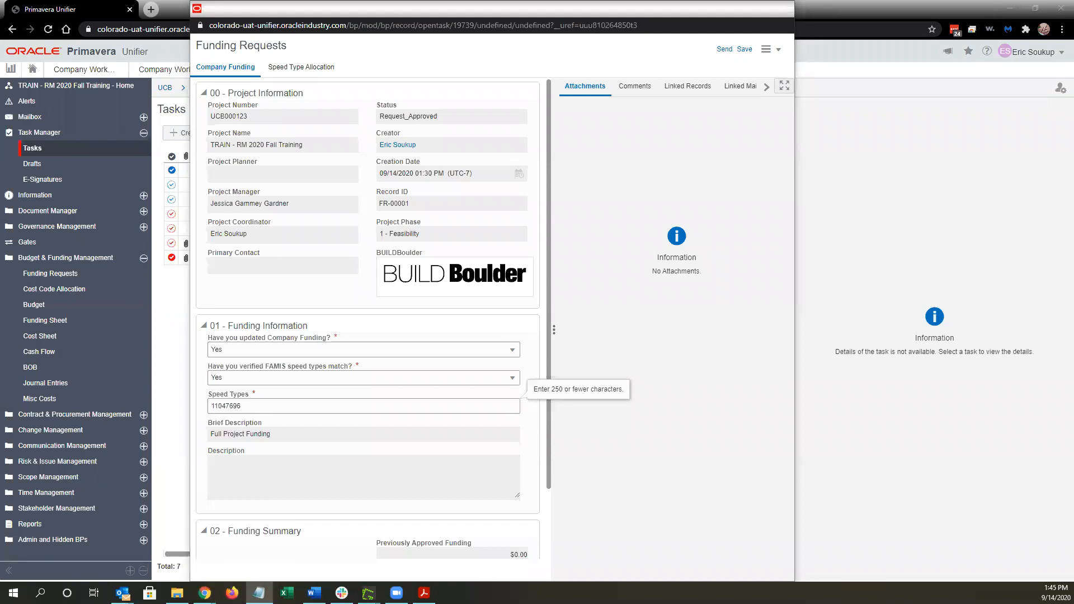
left_click_drag(243, 406, 203, 409)
type("12012714")
left_click(263, 430)
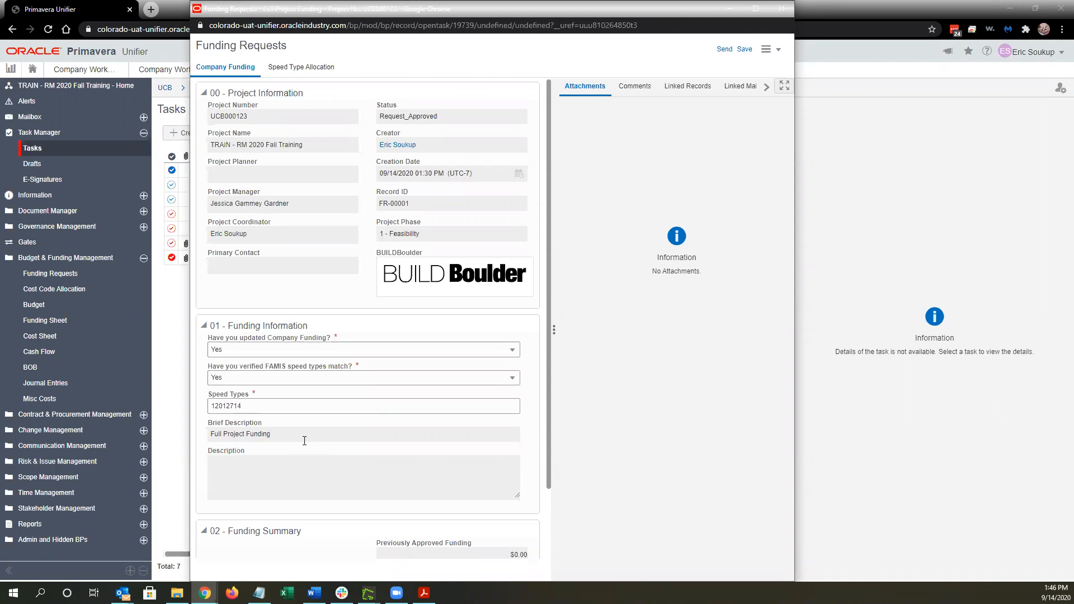
left_click(725, 51)
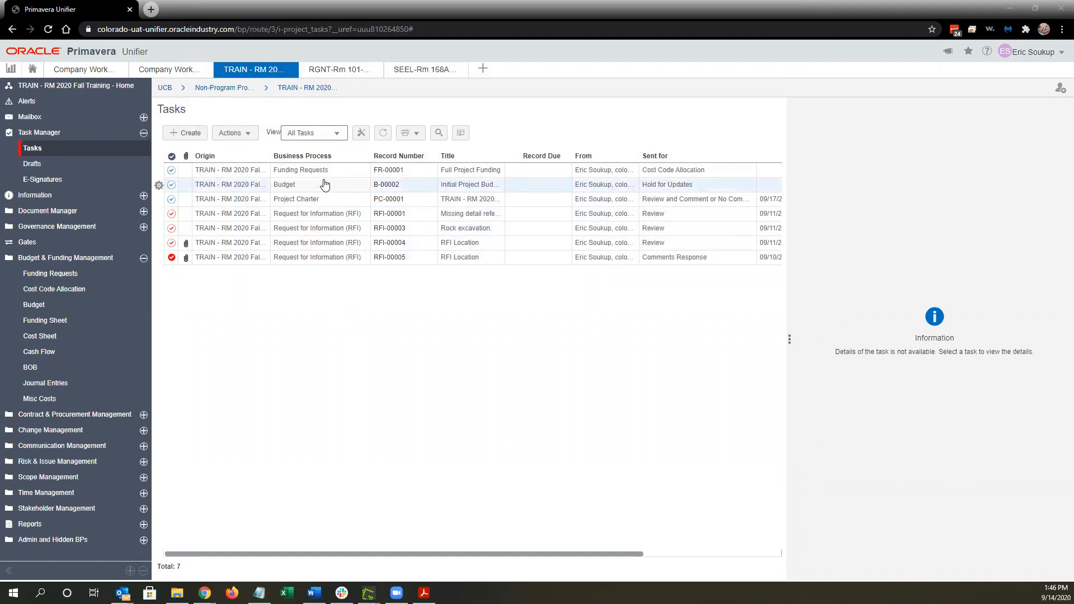
Refresh the project's task list and open the Full Project Funding task sent for Cost Code Allocation
left_click(342, 171)
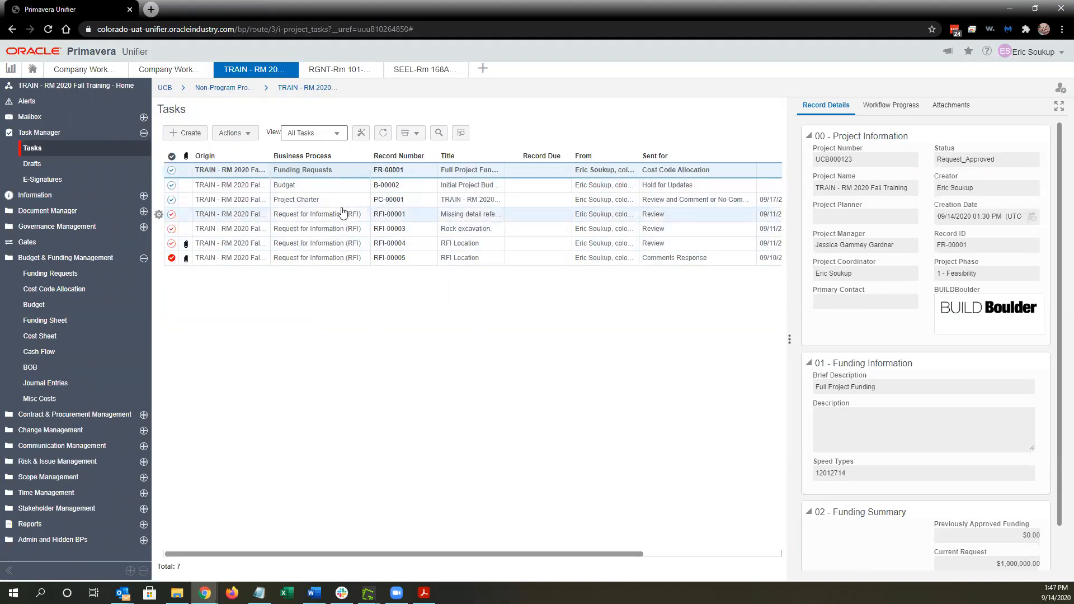
left_click(383, 135)
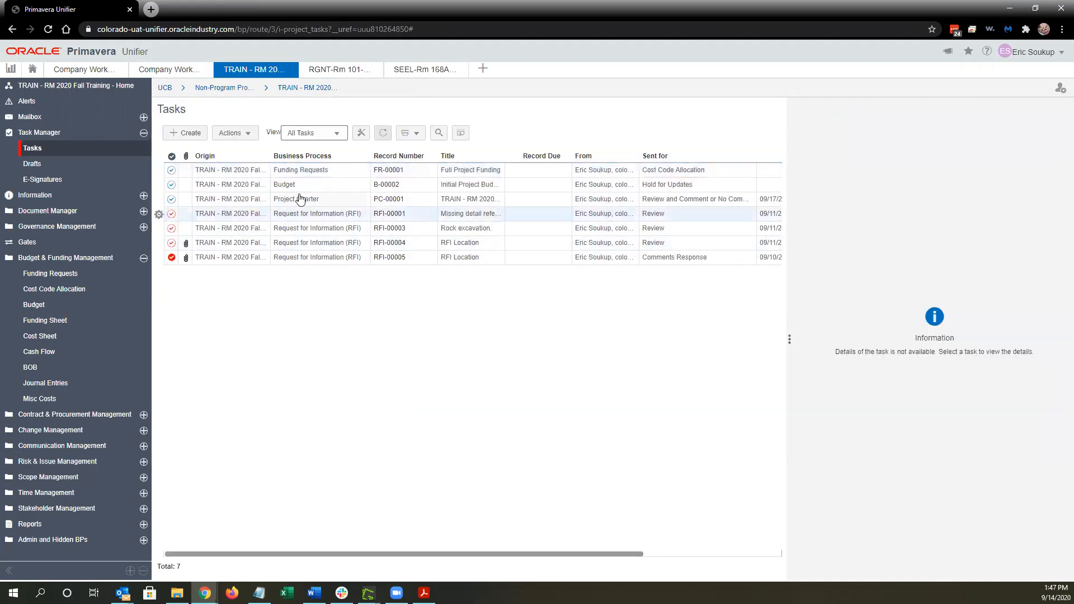
left_click(41, 148)
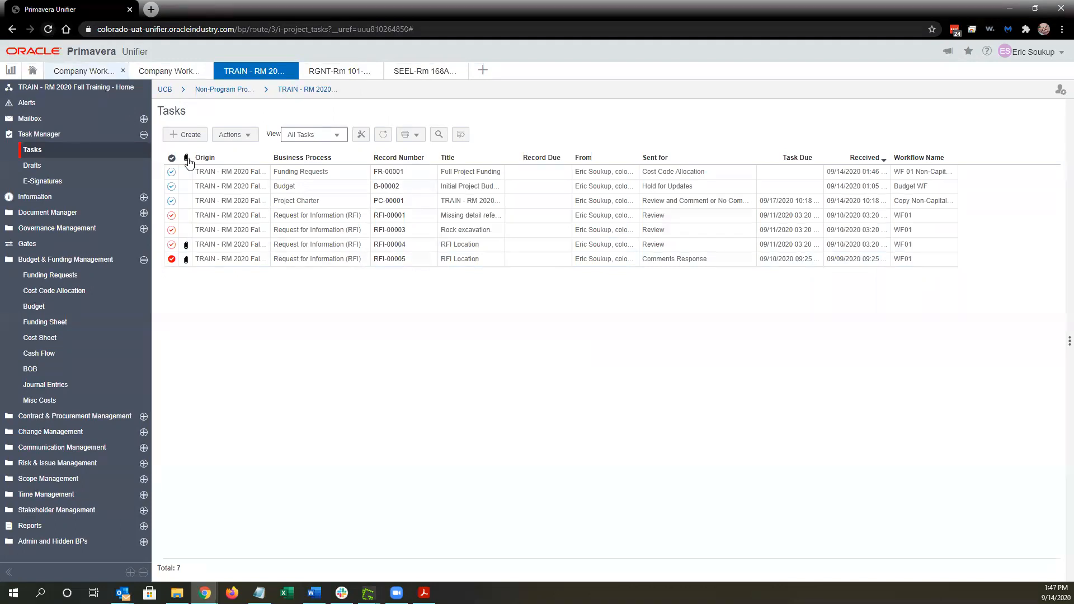
left_click(344, 177)
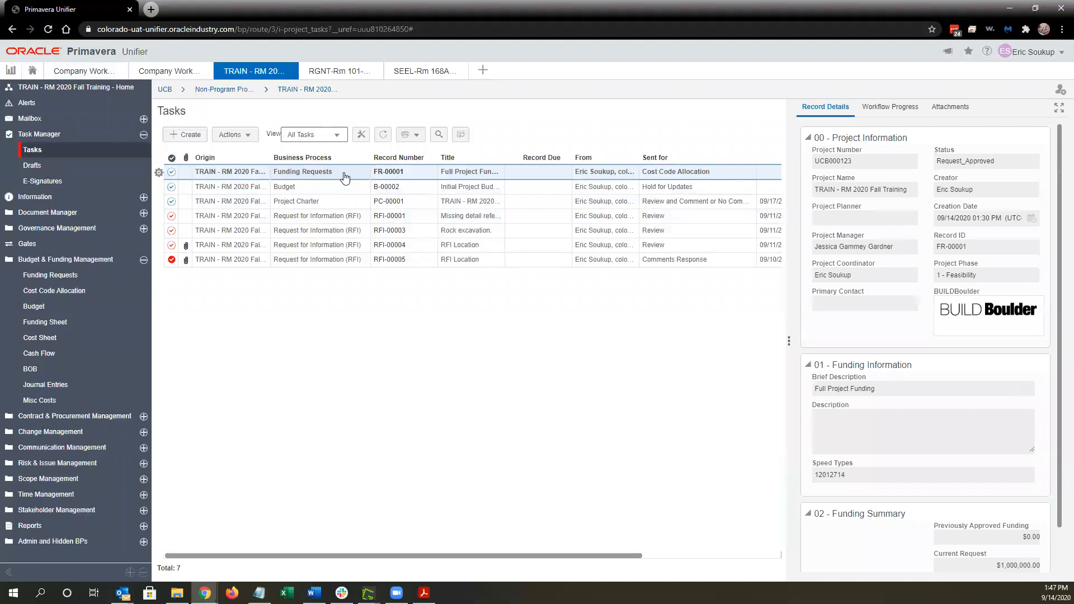
double_click(307, 173)
left_click_drag(325, 122, 416, 114)
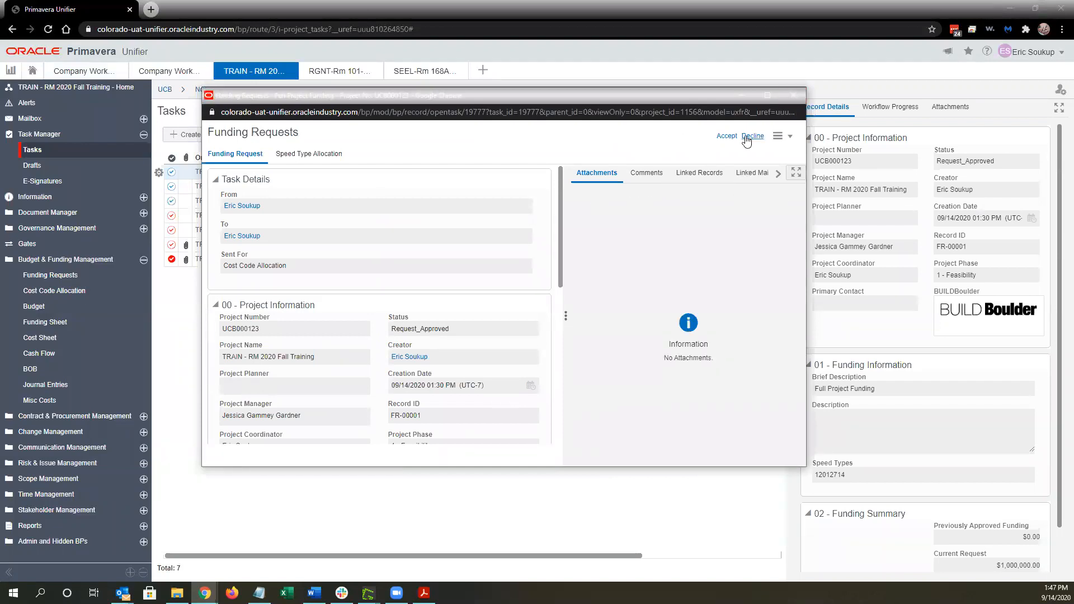
Enlarge the task window, review the funding request's details and close it without accepting the task
scroll(489, 300, "down", 7)
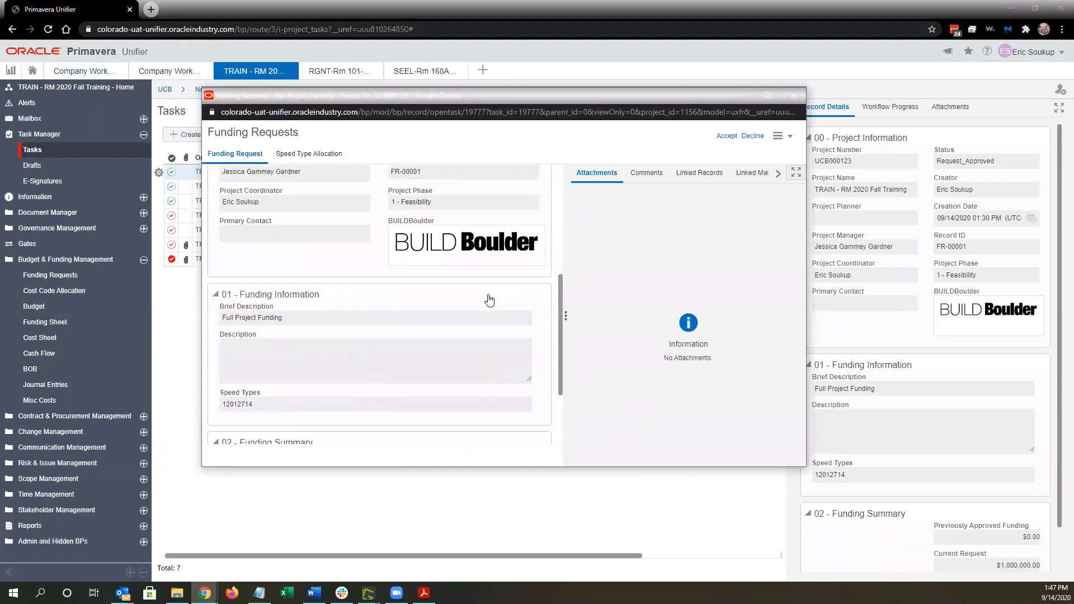
scroll(489, 300, "up", 7)
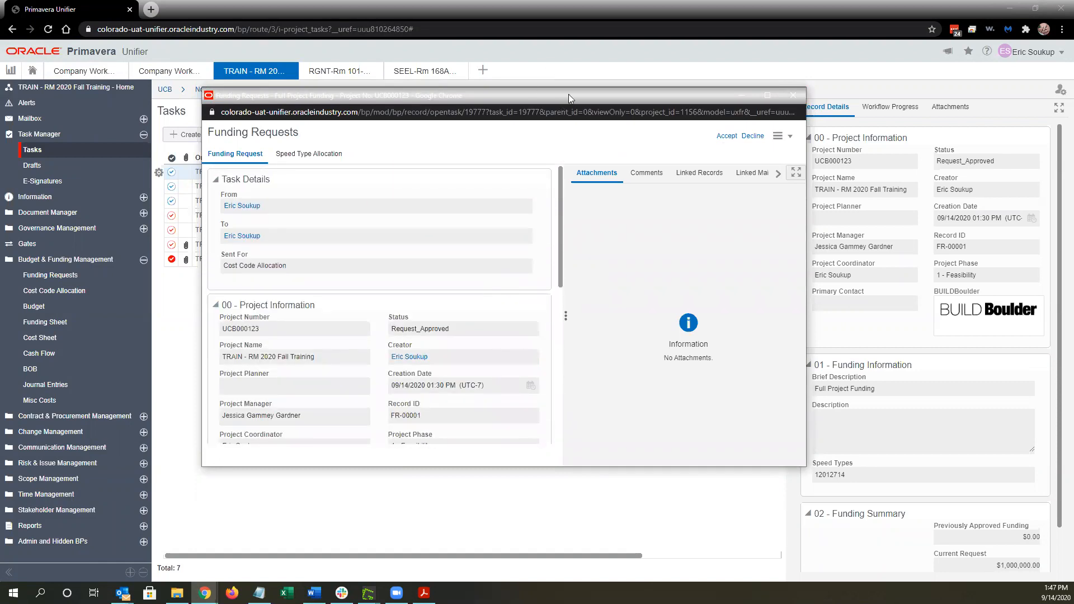
left_click_drag(569, 94, 621, 53)
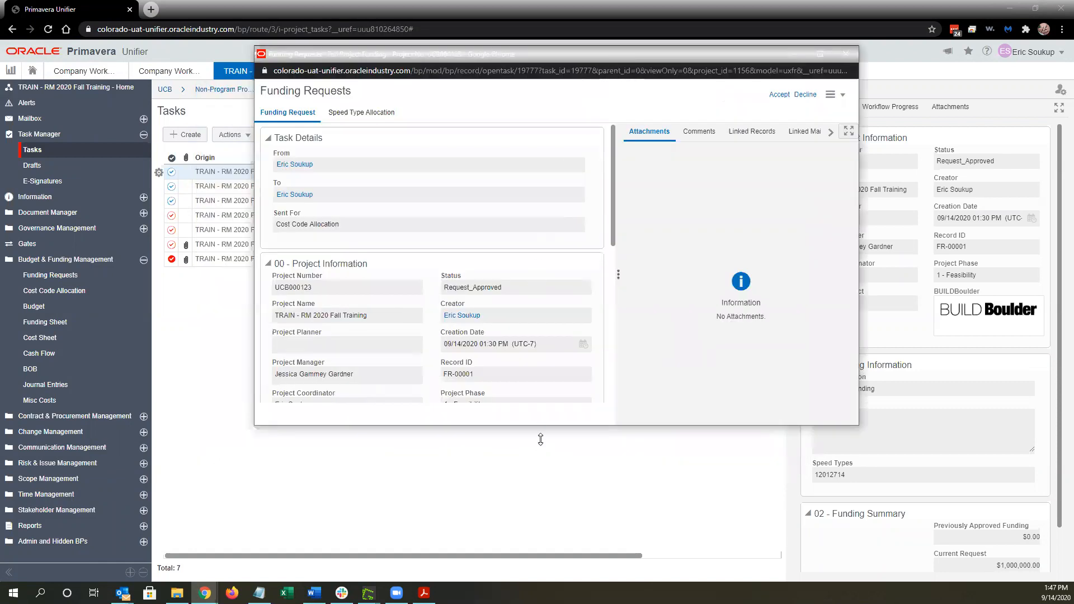
left_click_drag(541, 439, 532, 543)
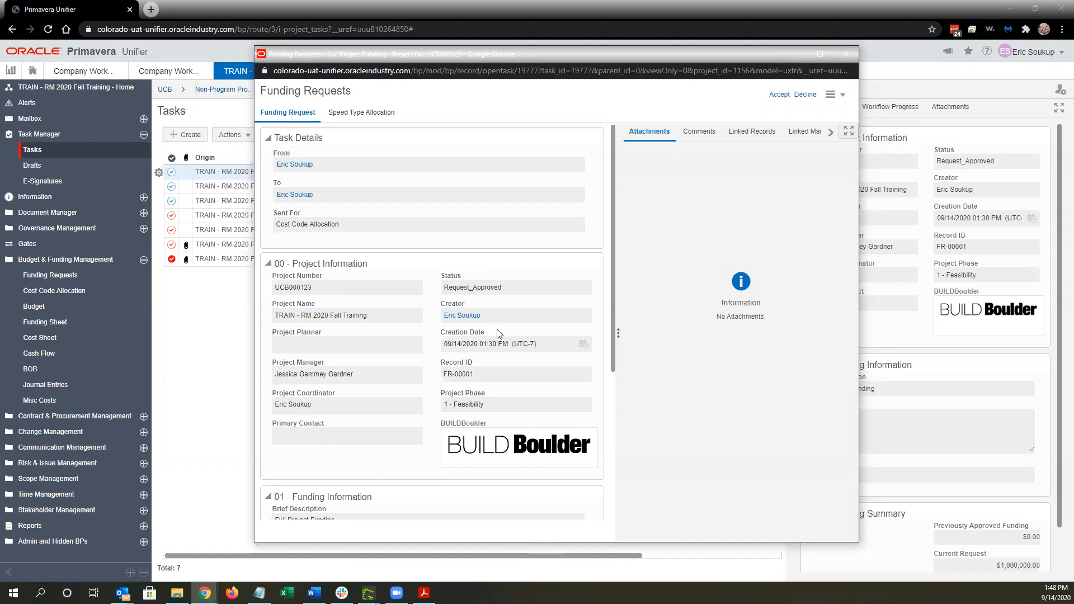
scroll(499, 330, "down", 4)
scroll(499, 330, "up", 4)
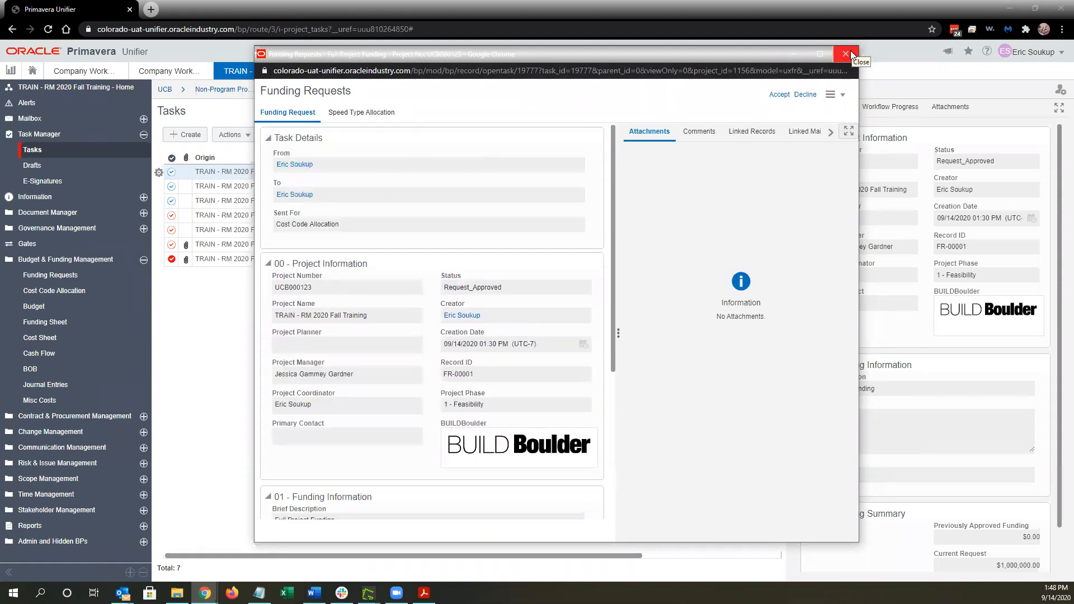
left_click(850, 54)
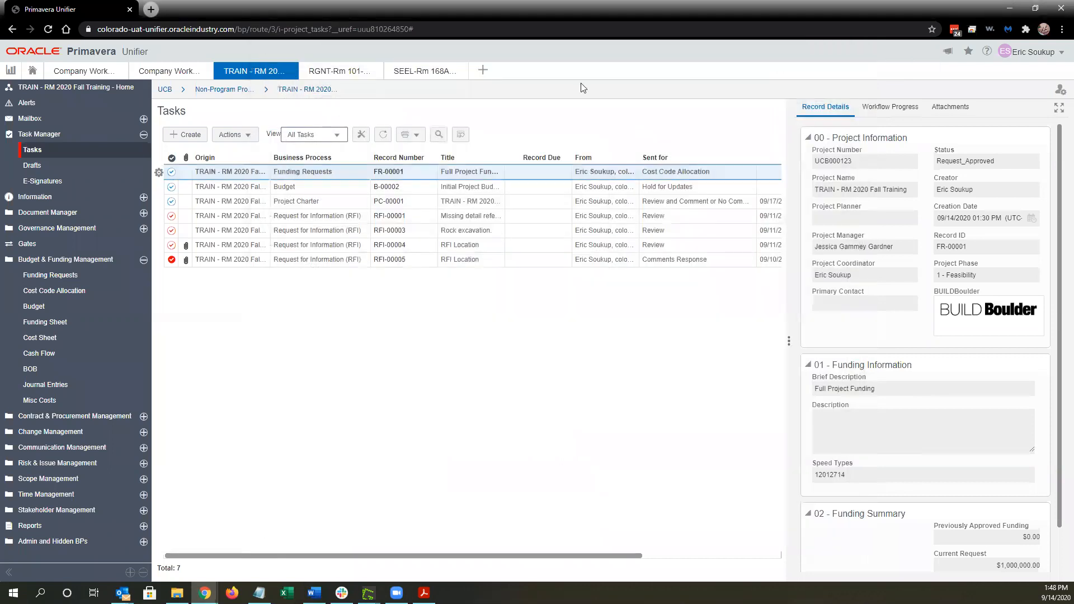
Create a new Cost Code Allocation record under Budget & Funding Management and enlarge its window
left_click(83, 263)
left_click(66, 292)
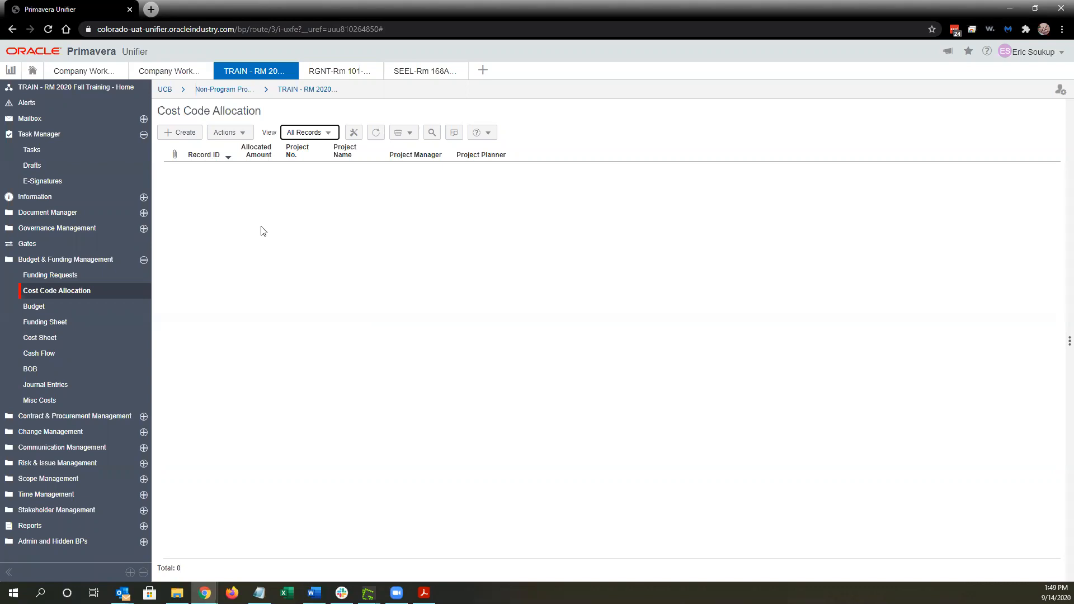
left_click(190, 150)
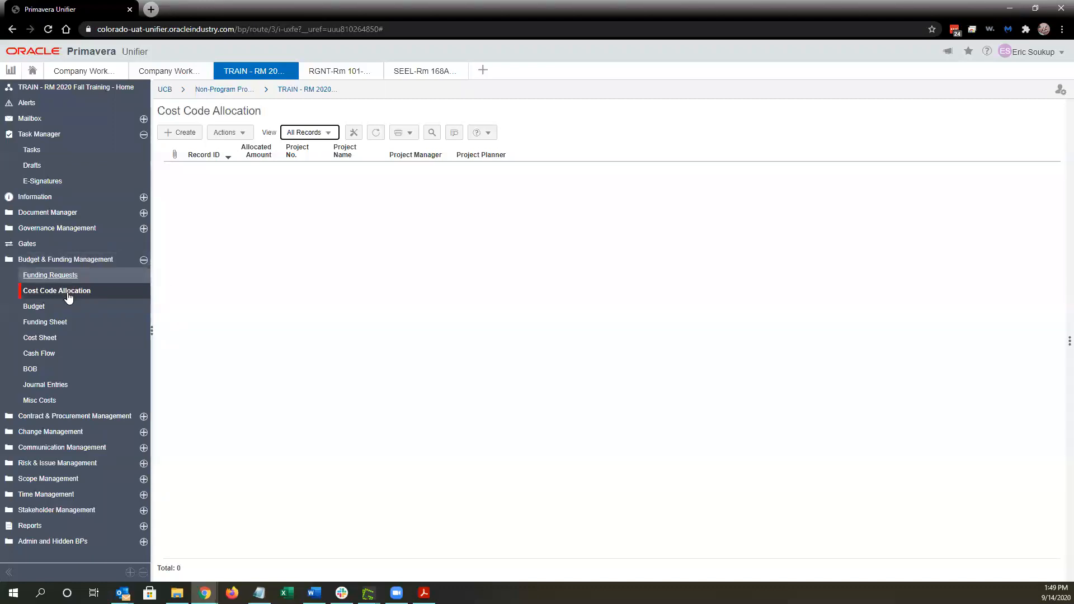
key("ctrl")
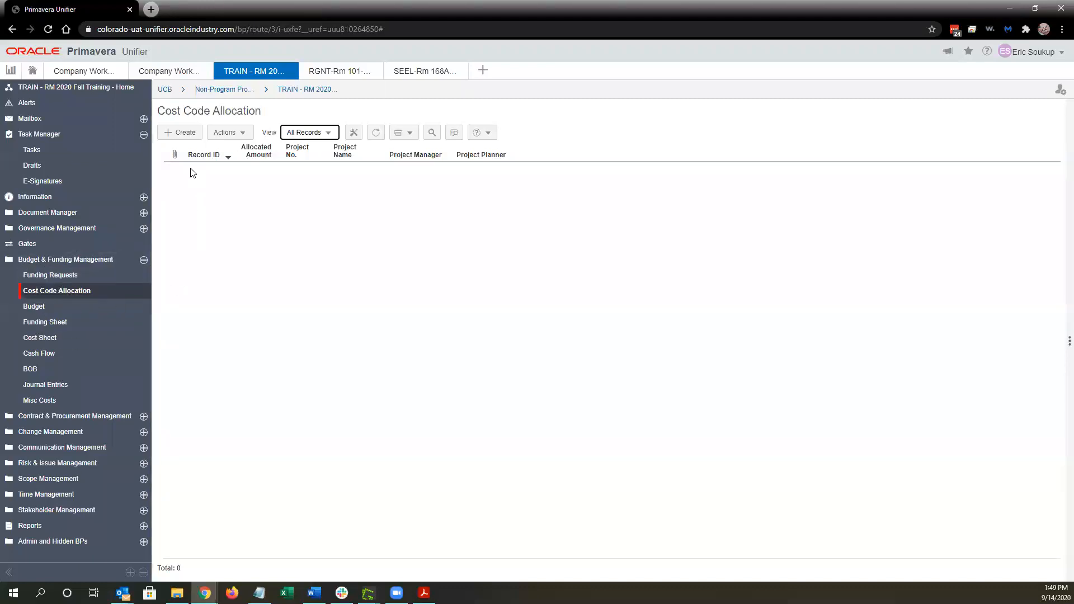
left_click(190, 138)
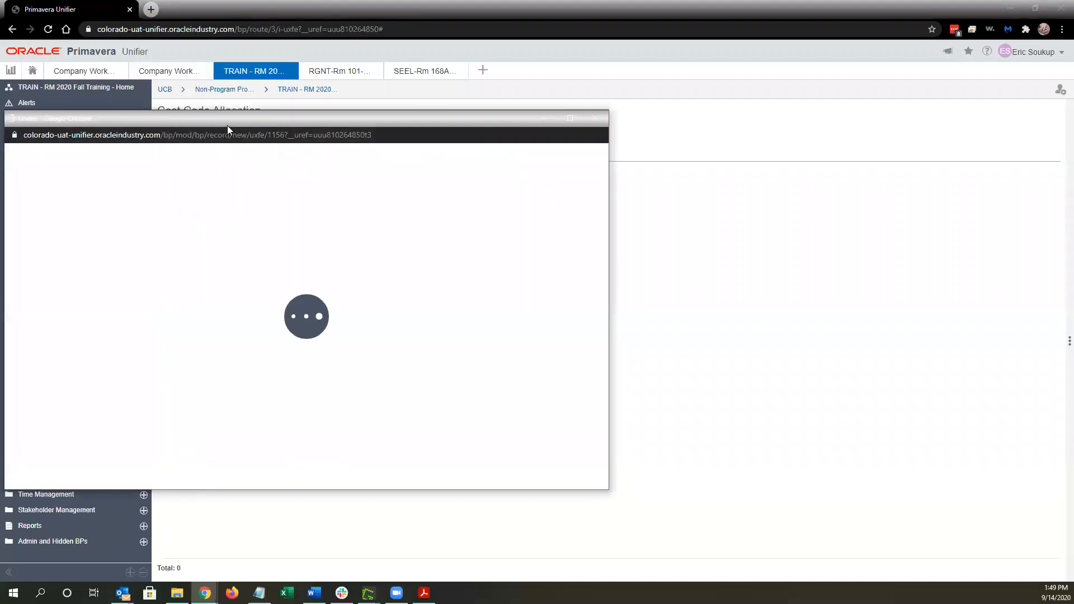
left_click_drag(227, 126, 419, 74)
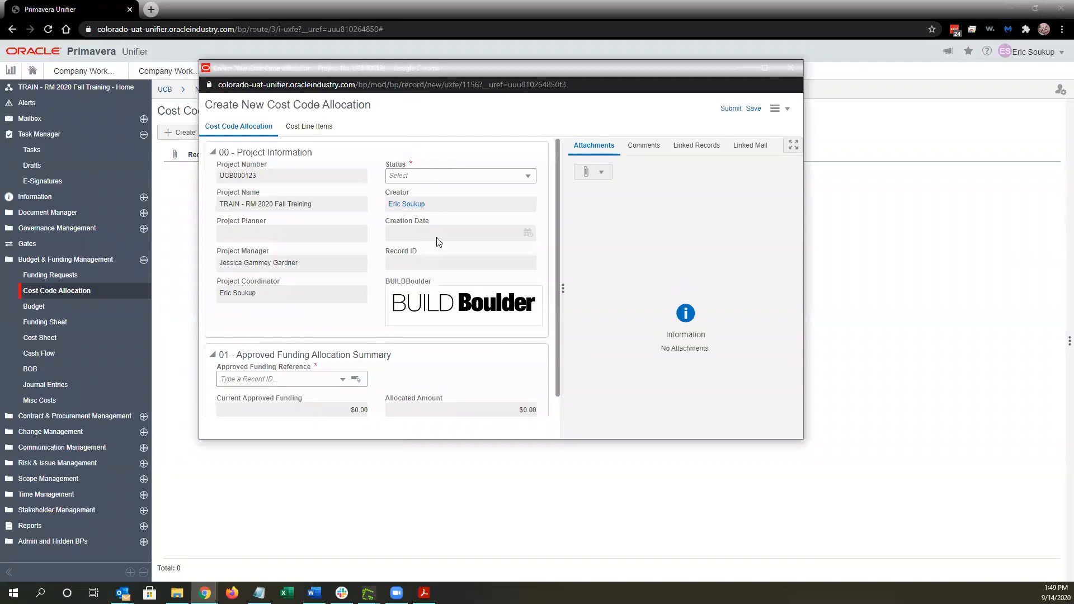
left_click_drag(566, 60, 555, 0)
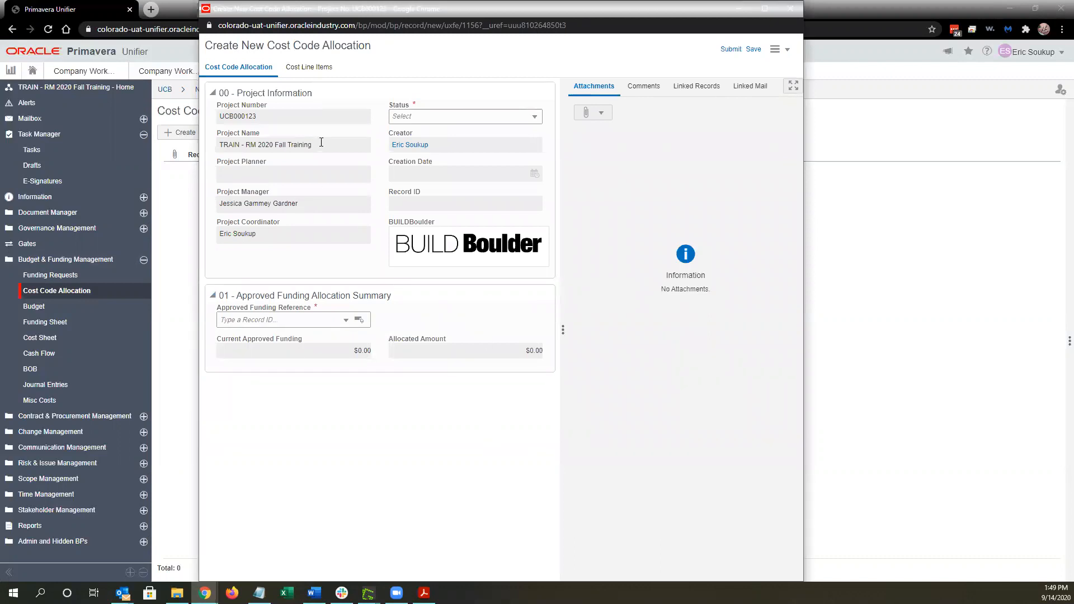
Set the allocation's status to Active and choose funding request FR-00001 as its approved funding reference
left_click(429, 118)
left_click(421, 135)
left_click(272, 320)
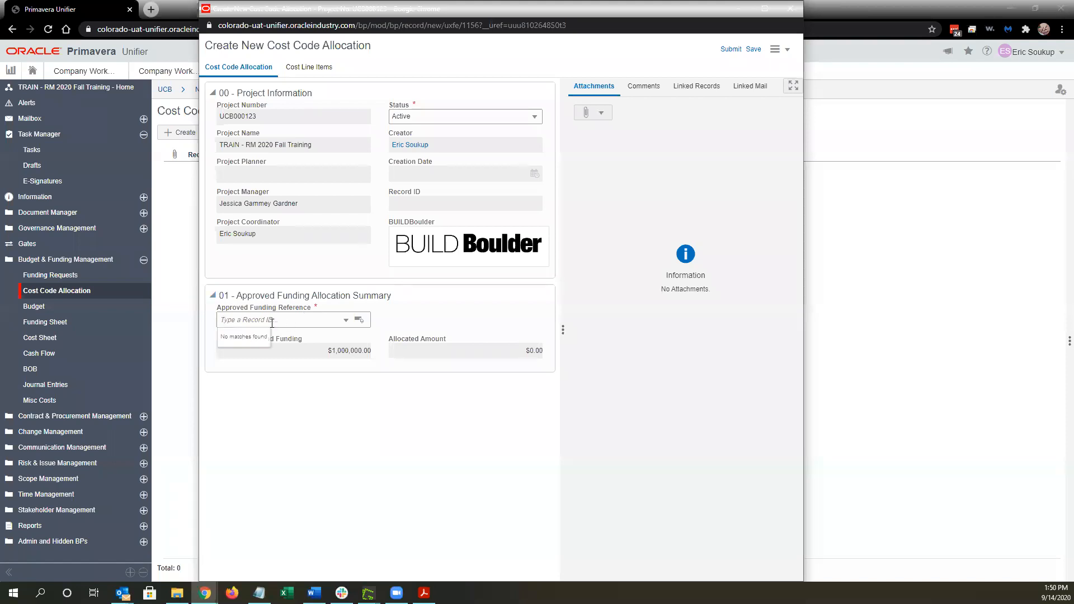
left_click(360, 323)
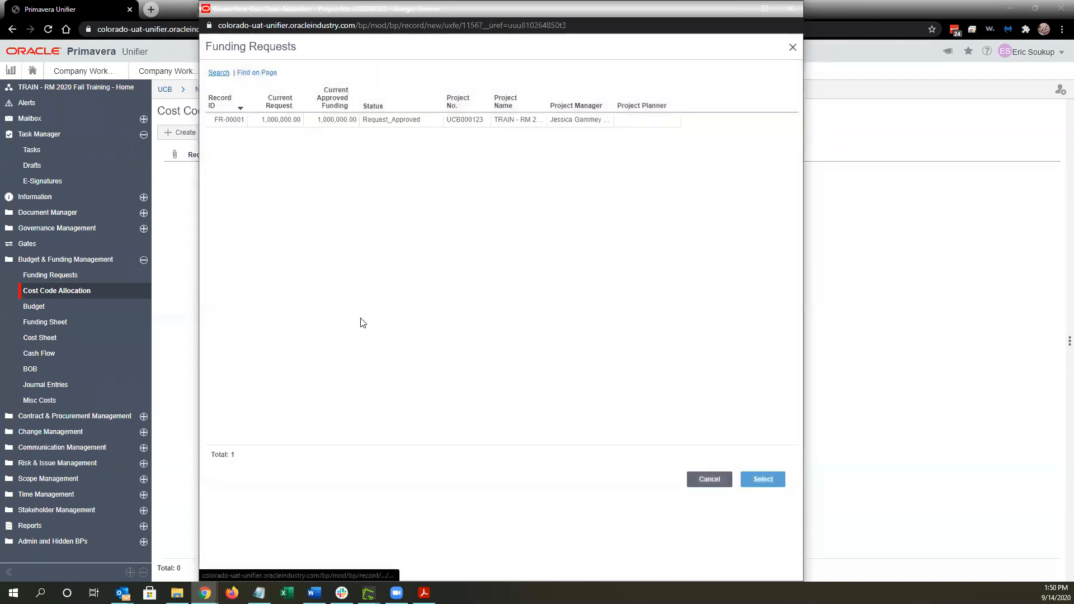
left_click(378, 123)
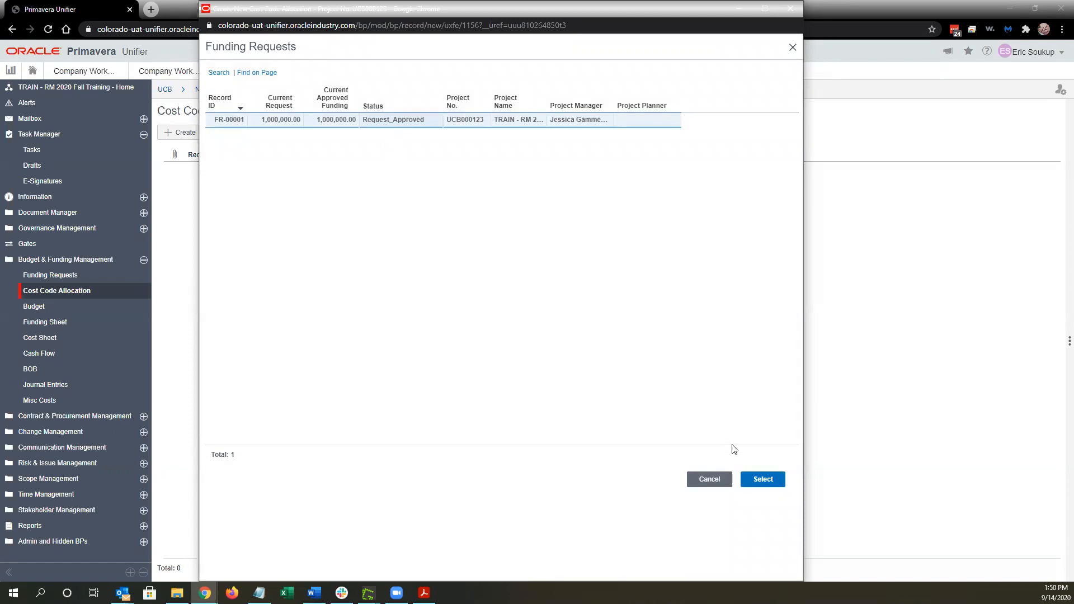
left_click(756, 483)
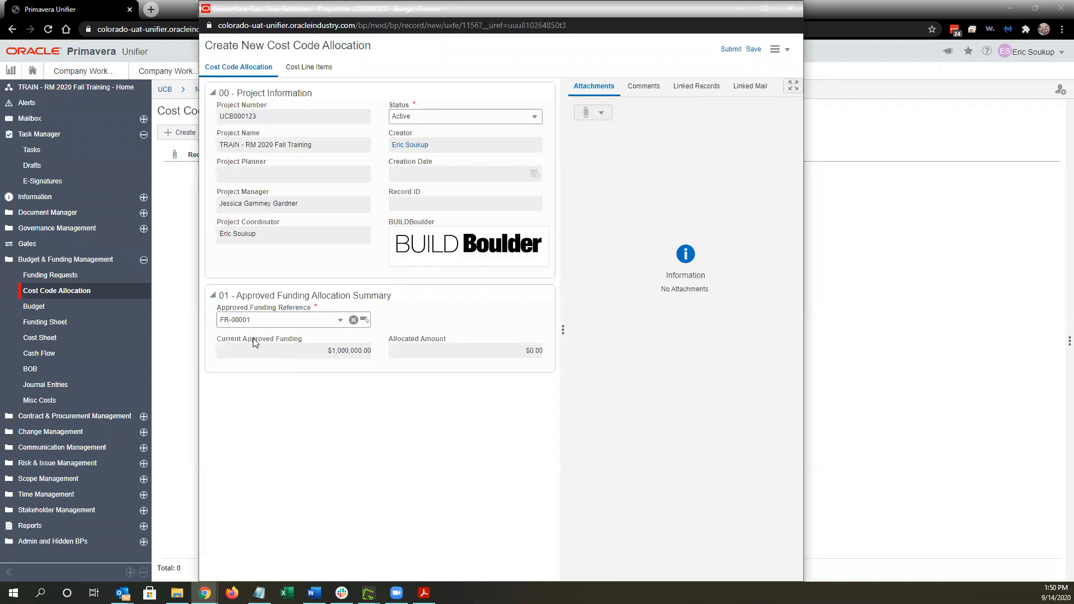
Widen the allocation window and start consolidating line items for its cost line items
left_click_drag(328, 351, 371, 352)
left_click_drag(442, 352, 553, 355)
left_click_drag(390, 342, 454, 342)
left_click(454, 342)
left_click(316, 73)
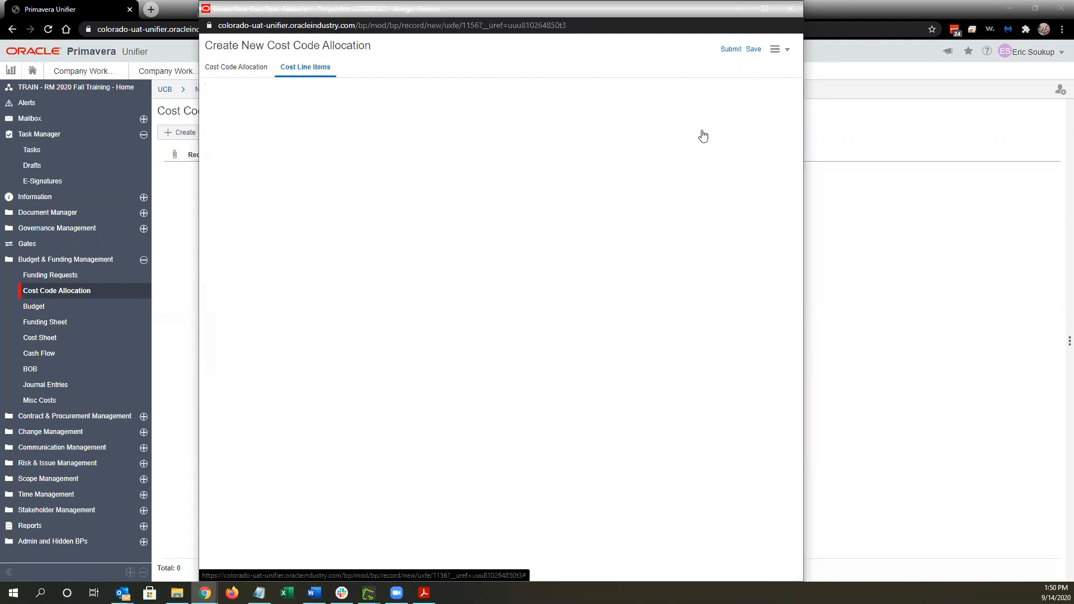
left_click_drag(803, 119, 921, 128)
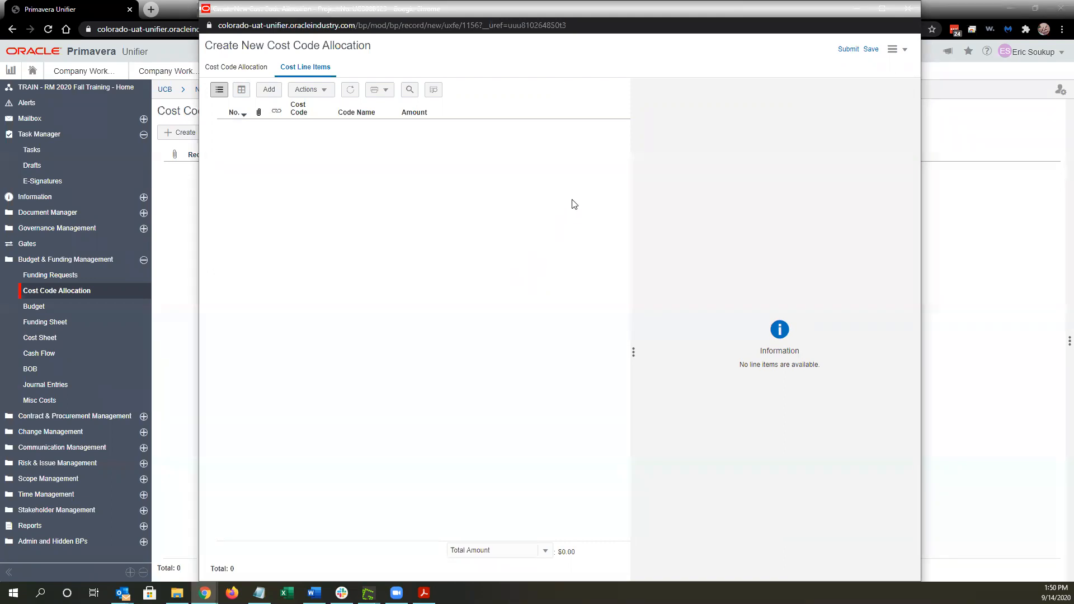
left_click(300, 95)
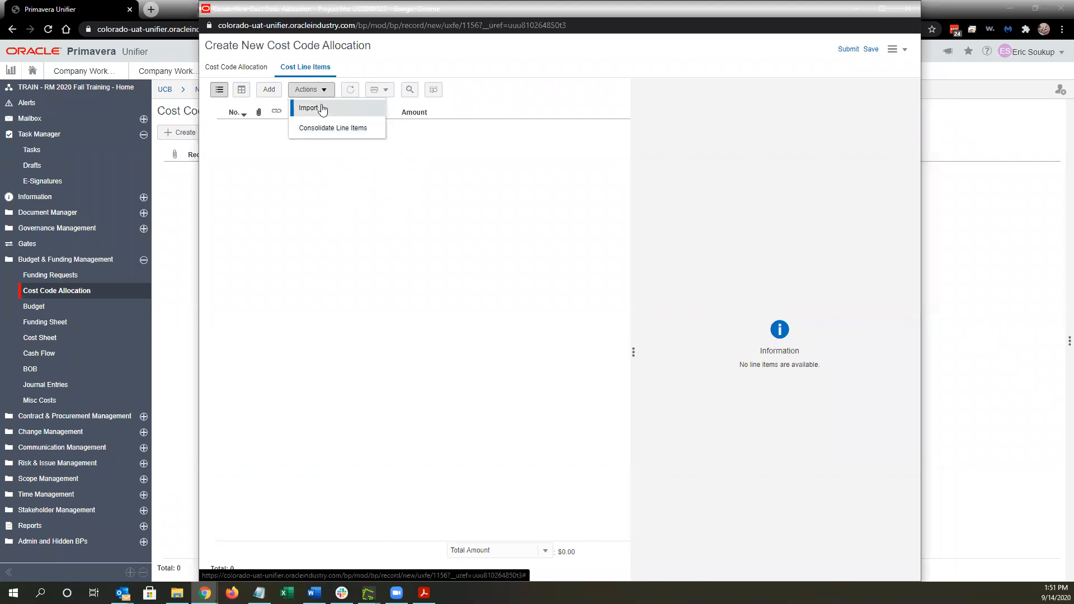
left_click(347, 132)
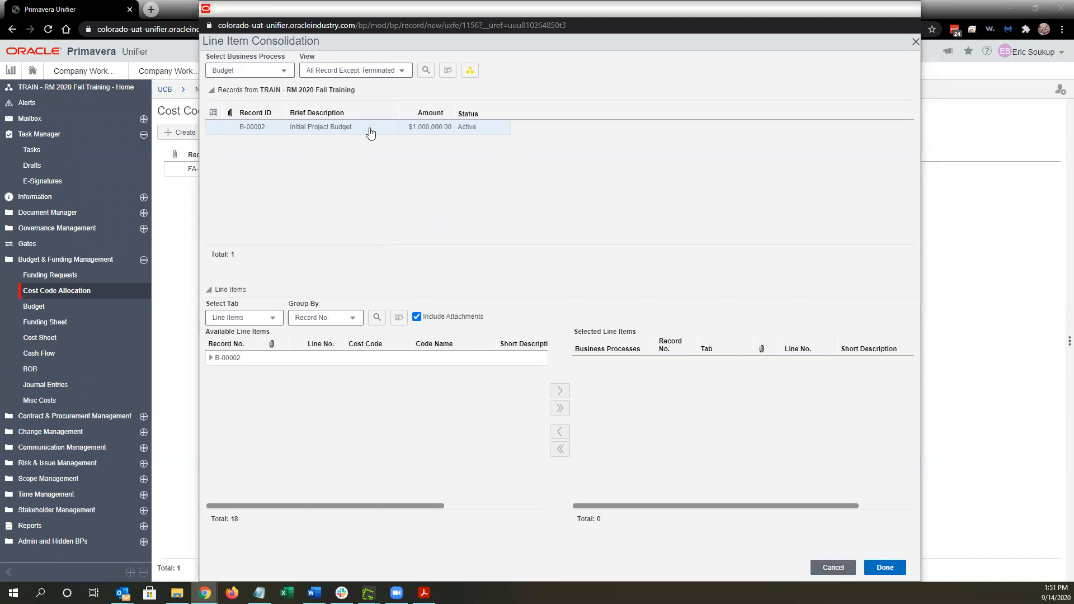
Keep Budget as the business process, select the Initial Project Budget record and expand its available line items for review
left_click(239, 71)
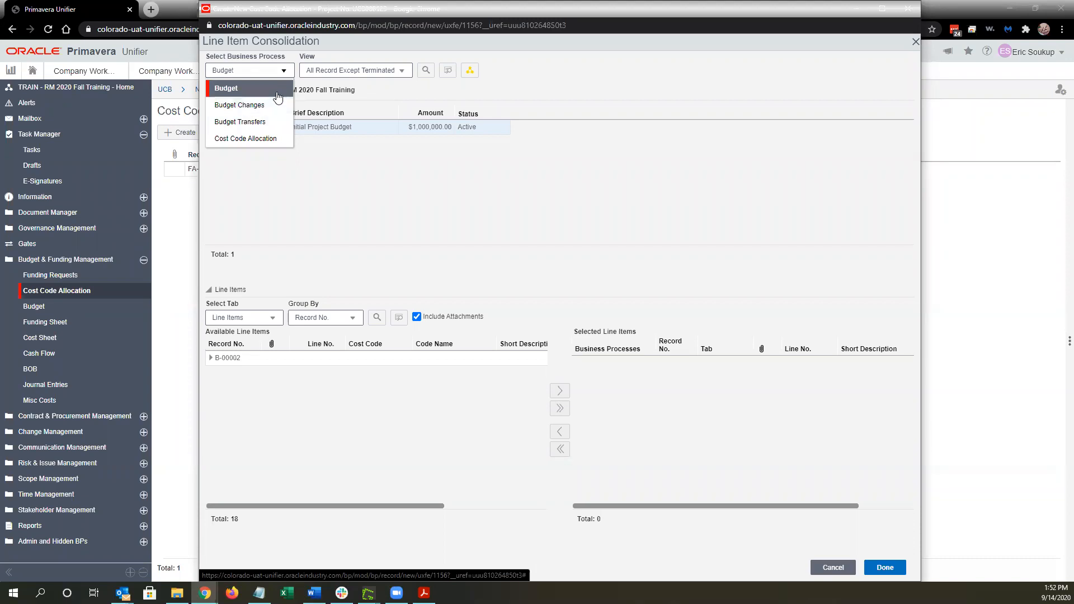
left_click(582, 87)
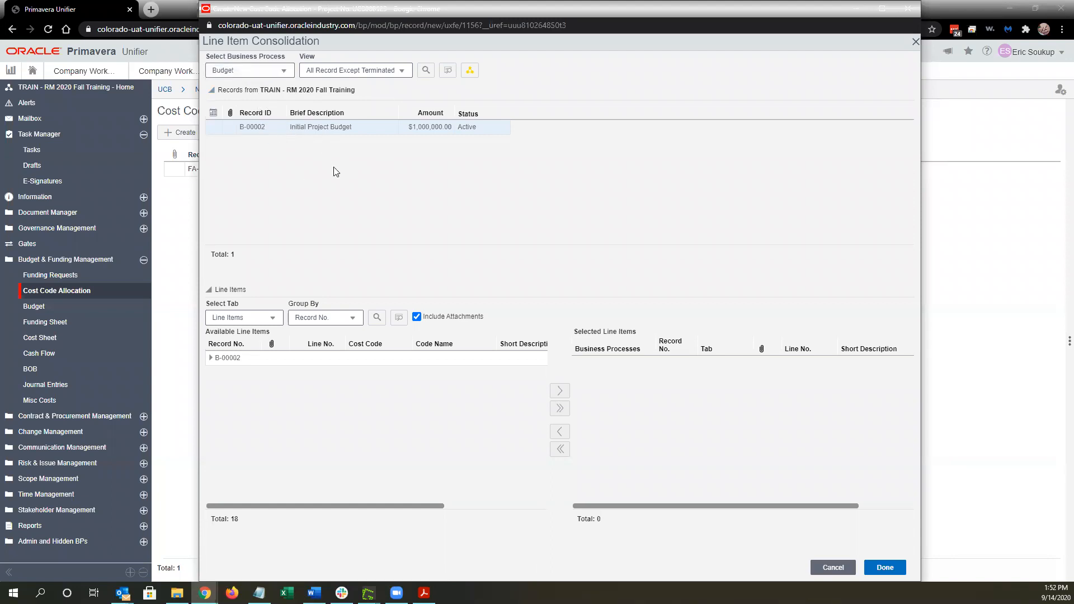
left_click(335, 135)
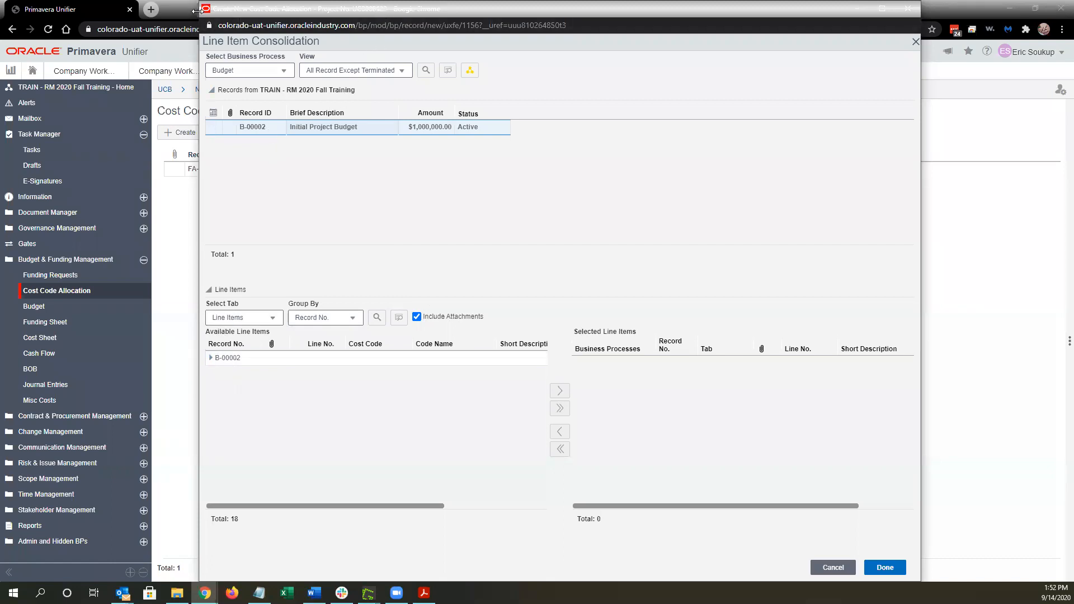
left_click_drag(198, 12, 159, 13)
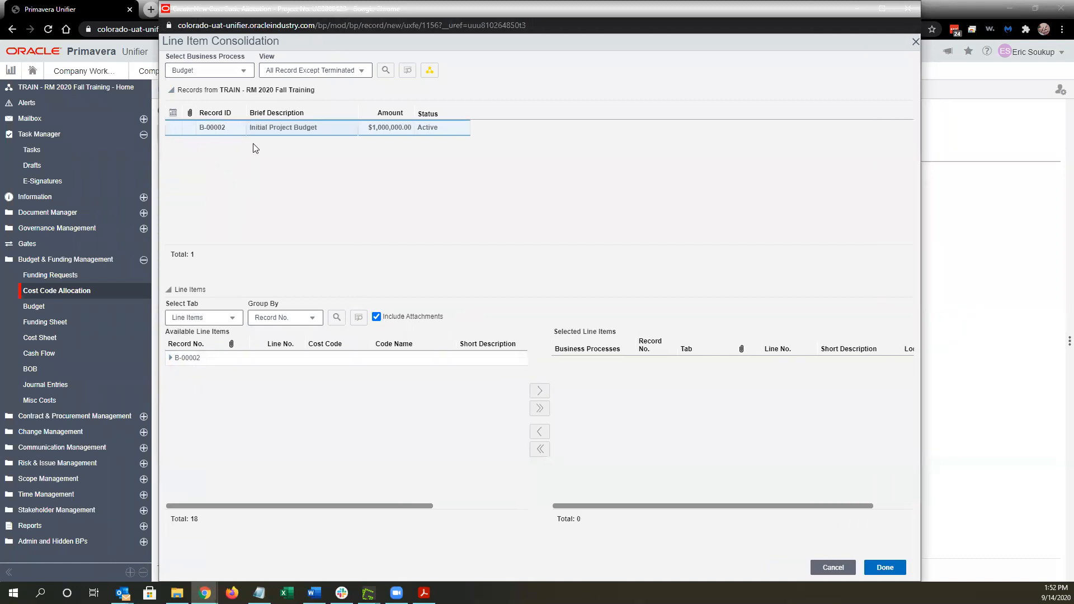
left_click(170, 360)
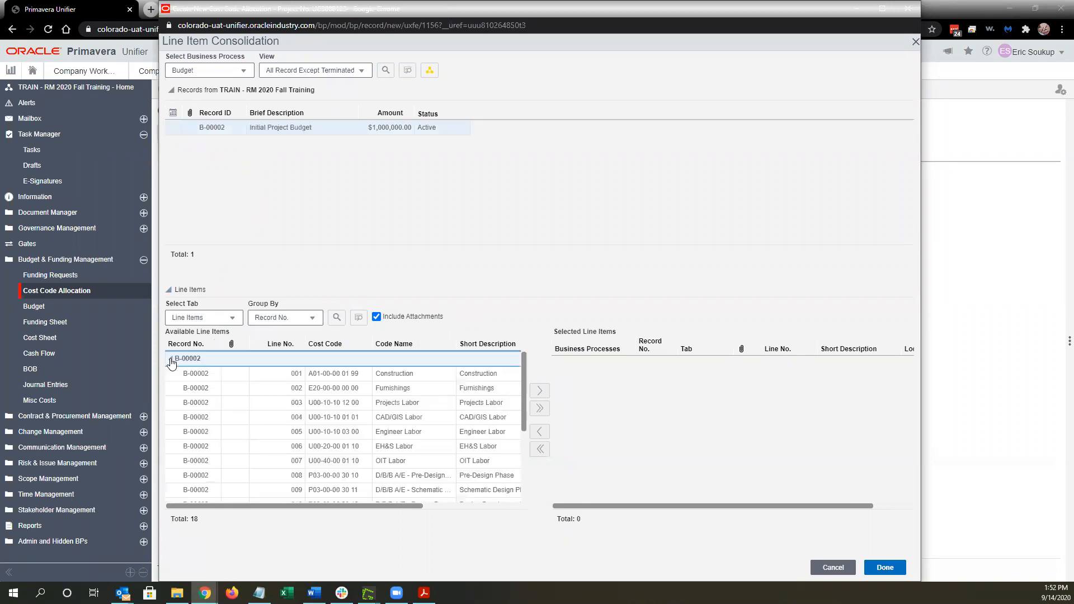
scroll(287, 402, "down", 1)
scroll(287, 402, "down", 4)
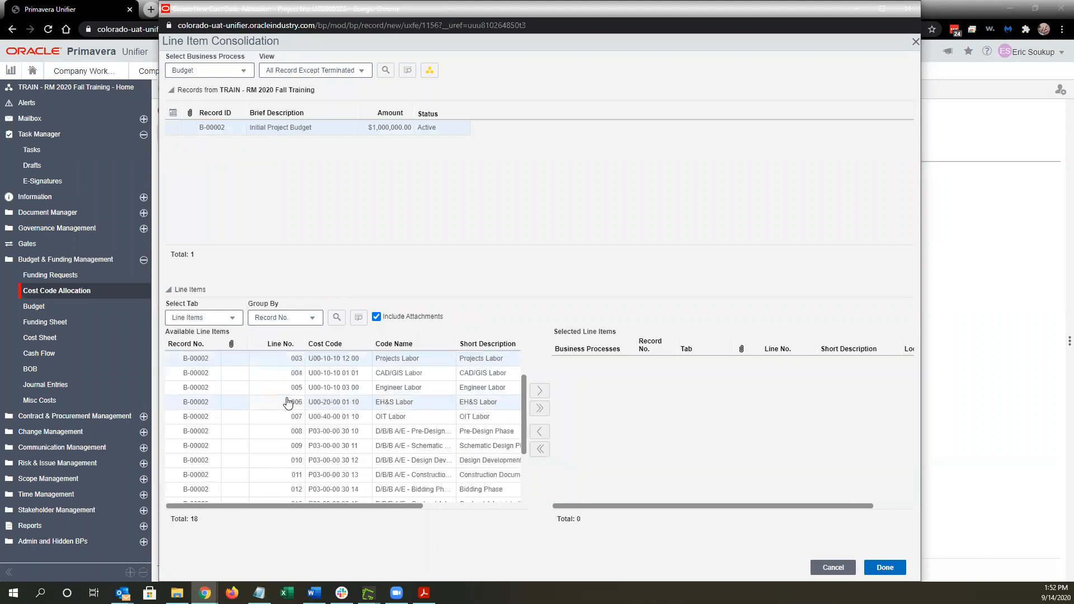
scroll(287, 402, "up", 5)
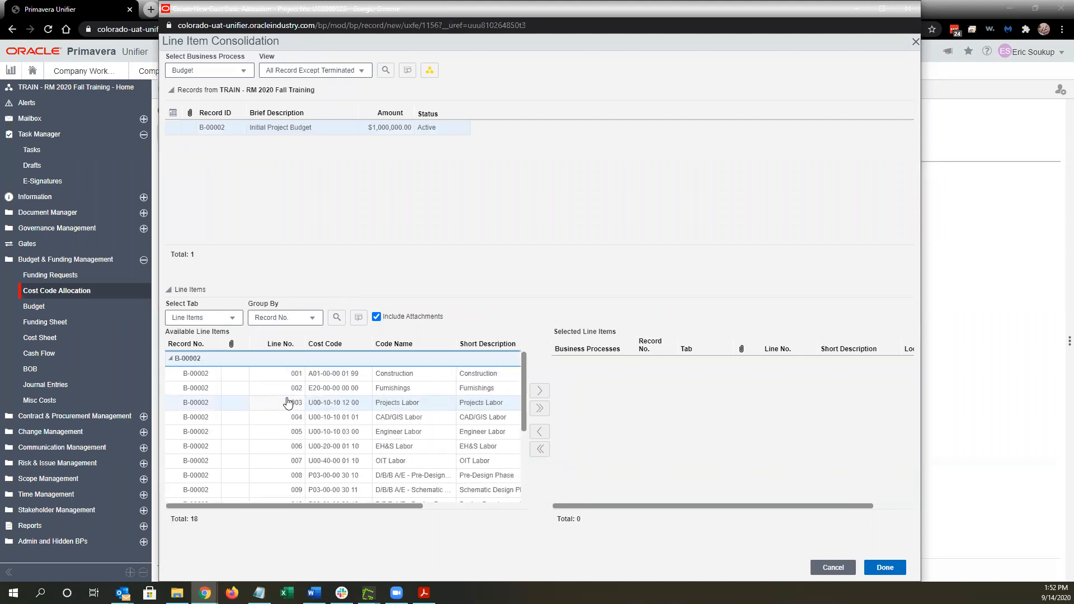
Review the full list of available line items and cost codes in the Initial Project Budget record
left_click(171, 360)
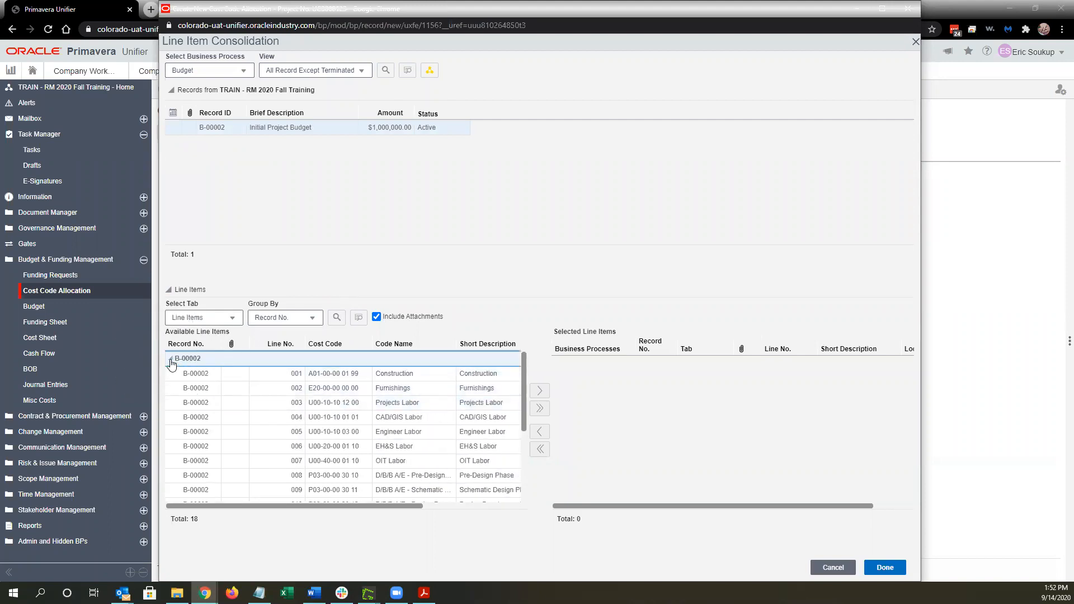
left_click(170, 359)
left_click(171, 360)
left_click(171, 360)
left_click(171, 360)
left_click(170, 360)
scroll(324, 385, "down", 2)
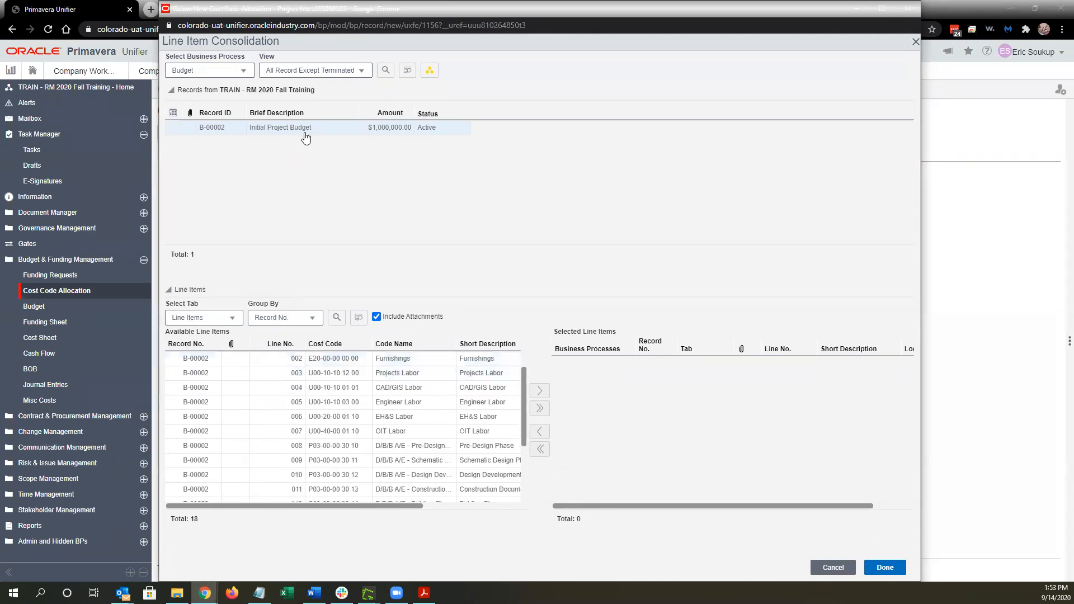
key("ctrl")
key("ctrl")
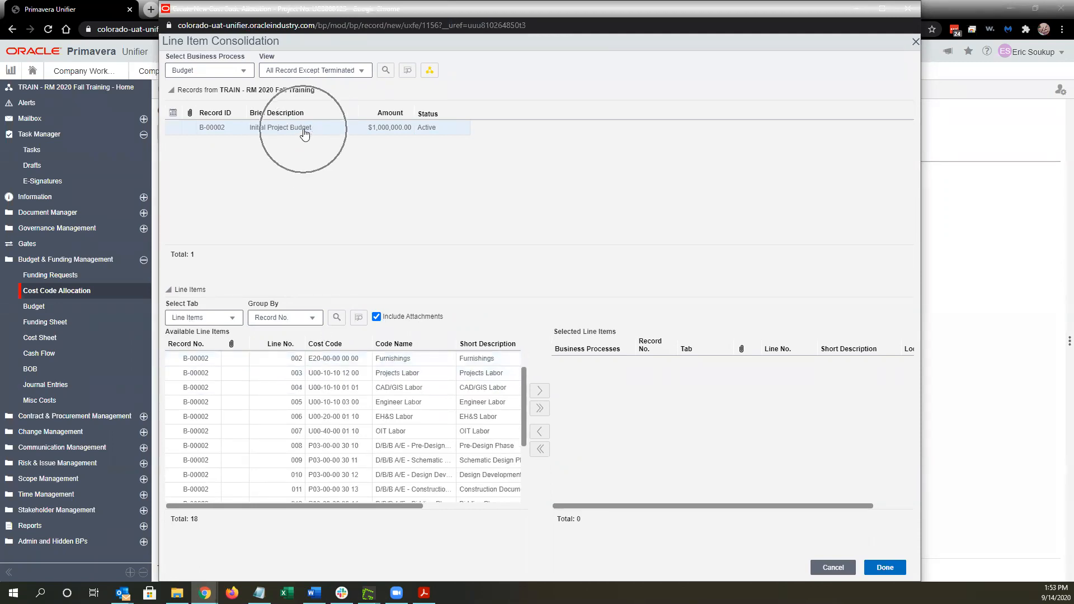
key("ctrl")
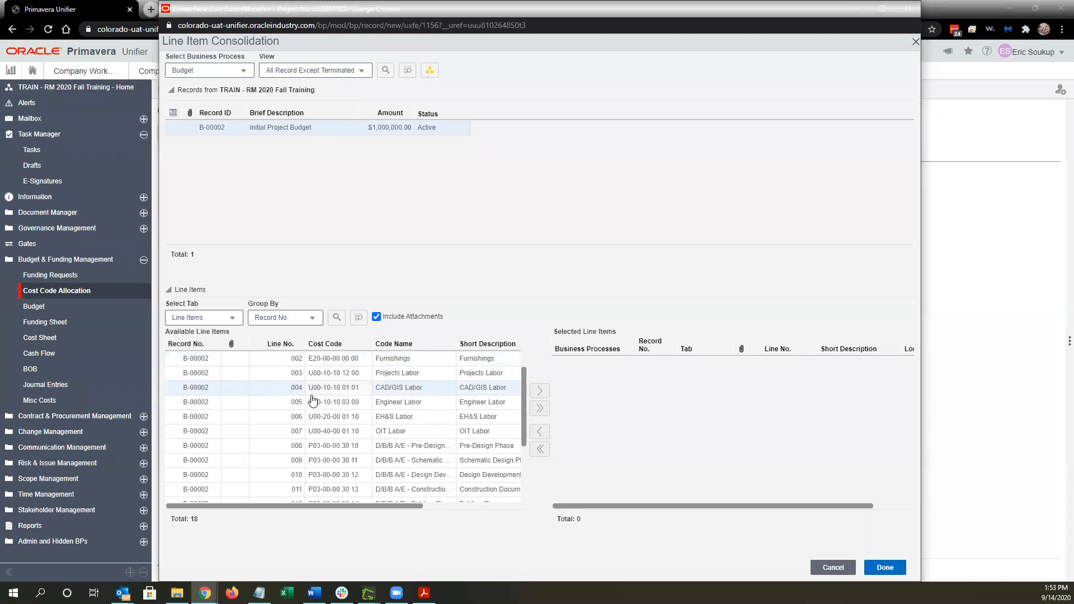
scroll(313, 399, "down", 2)
scroll(313, 400, "up", 1)
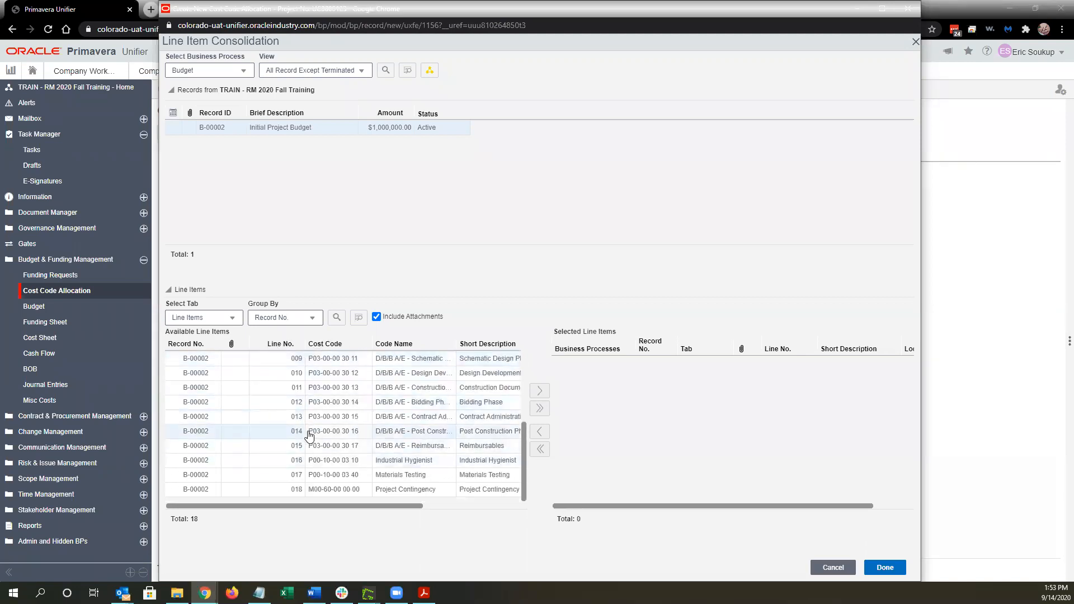
scroll(310, 435, "up", 3)
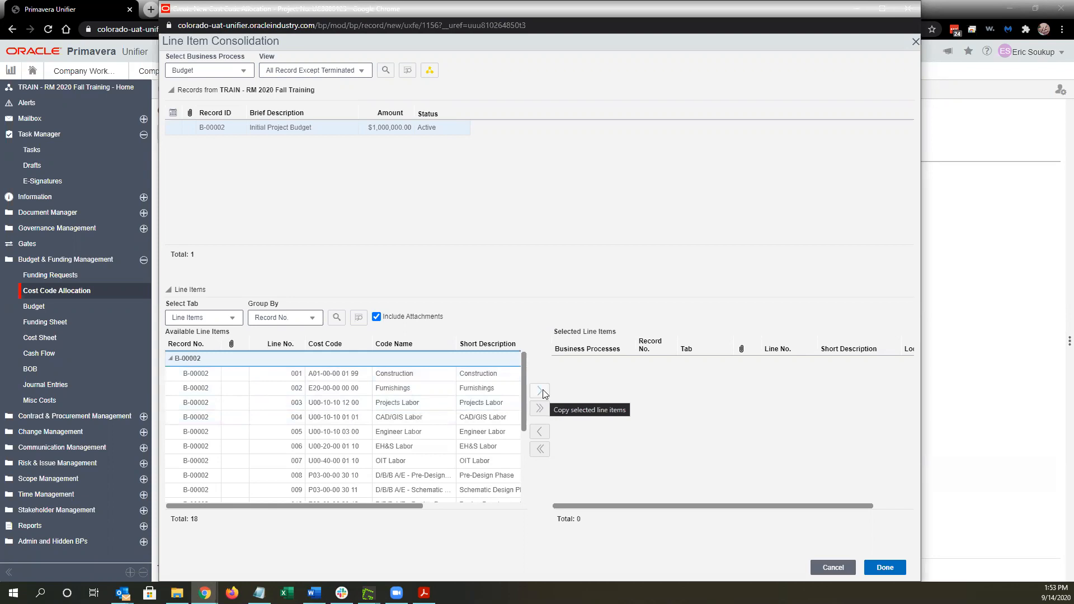
Copy all available line items of the Initial Project Budget into the selected line items
left_click(507, 375)
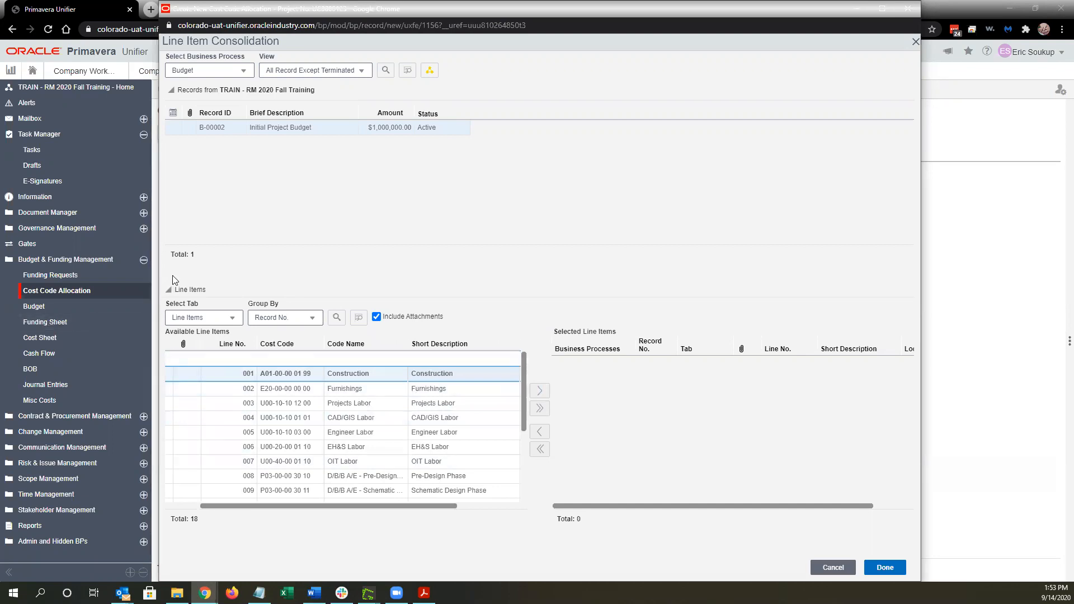
left_click_drag(211, 506, 160, 504)
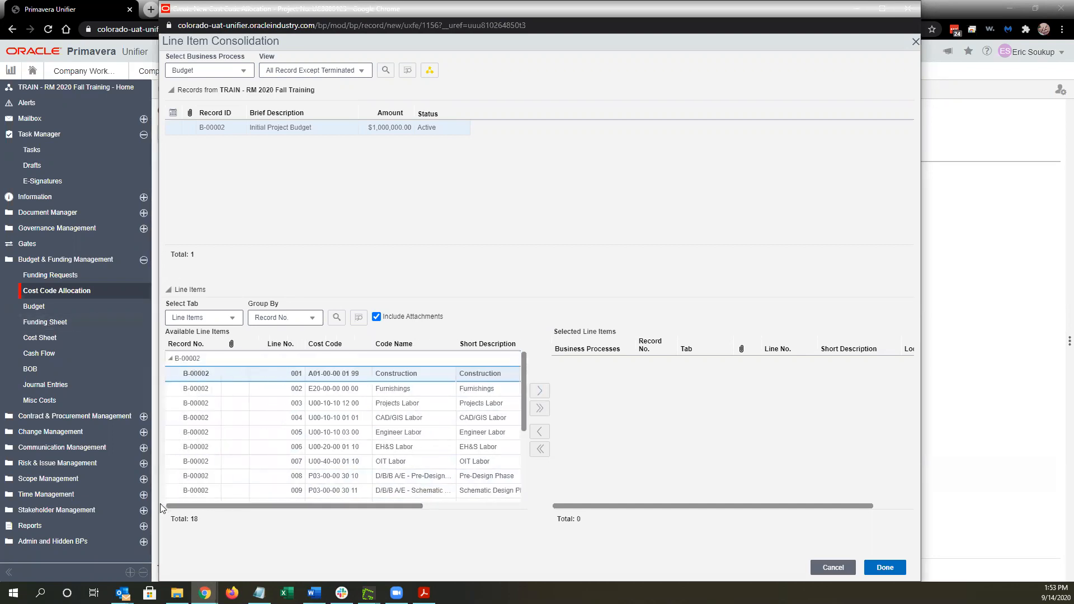
left_click(541, 409)
left_click(544, 410)
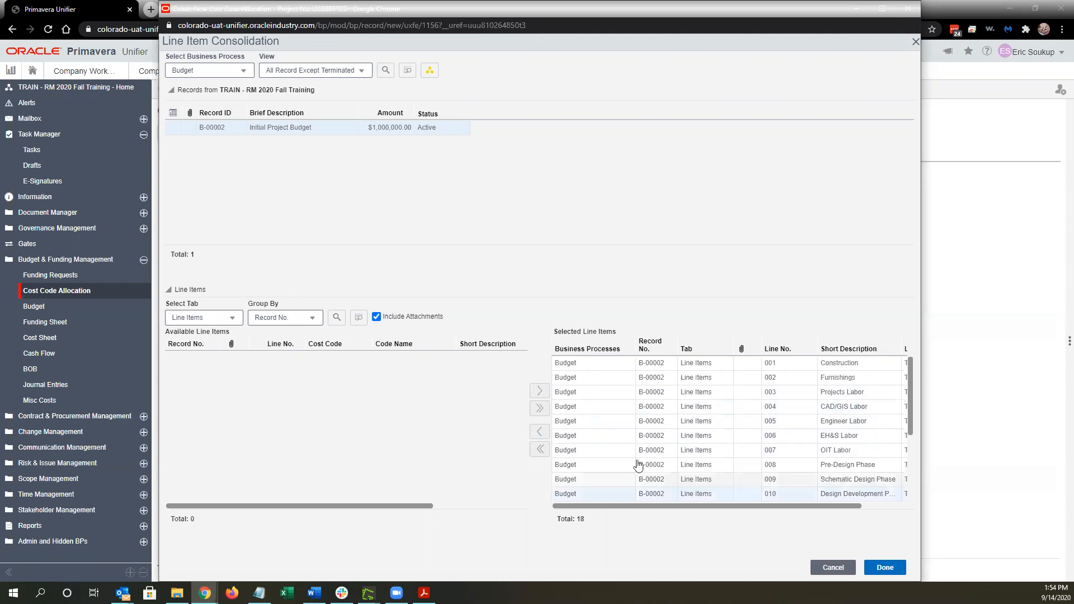
Check the selected budget lines, complete the line item consolidation and widen the Code Name column of the cost line items
scroll(638, 465, "down", 3)
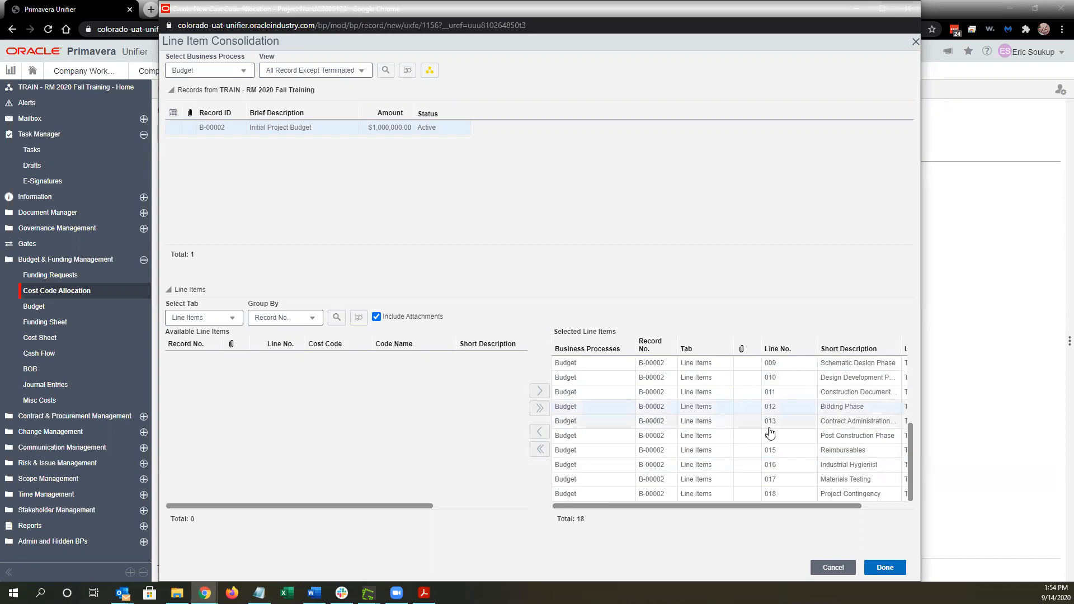
left_click_drag(854, 507, 925, 504)
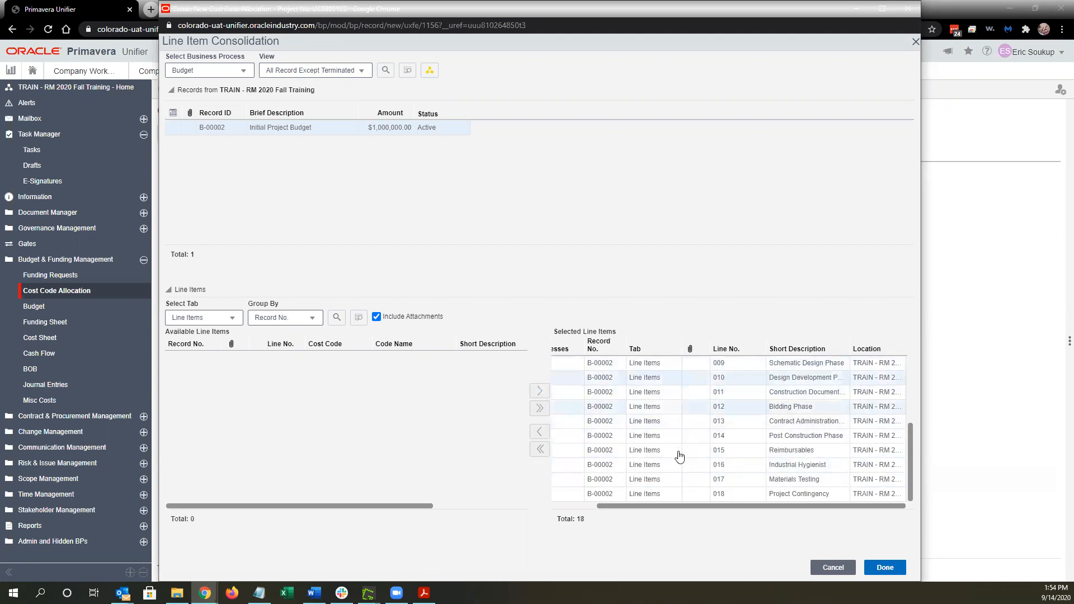
left_click_drag(670, 507, 603, 515)
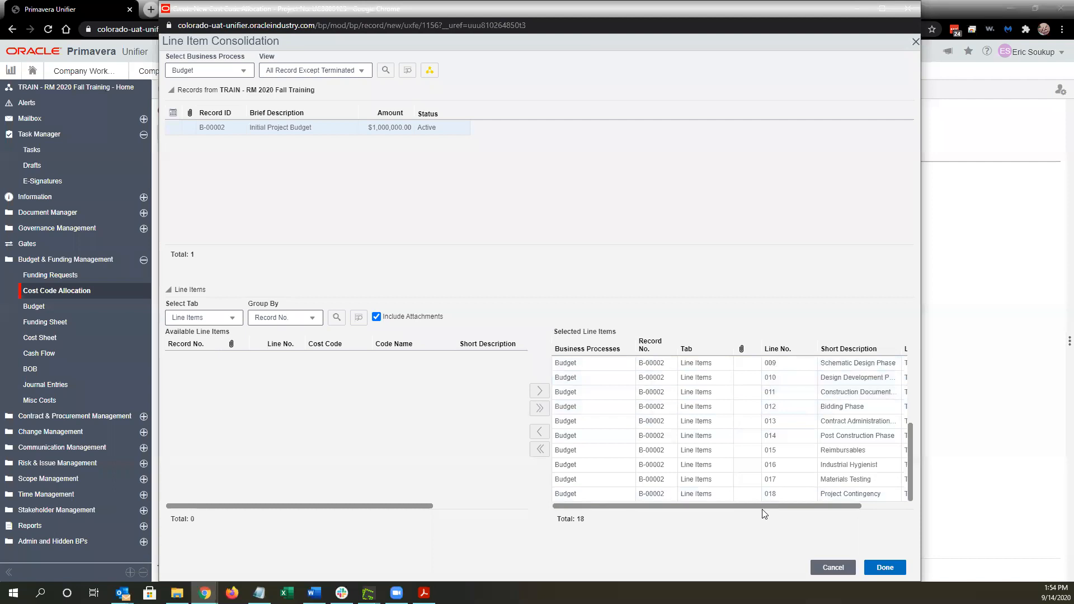
left_click(874, 503)
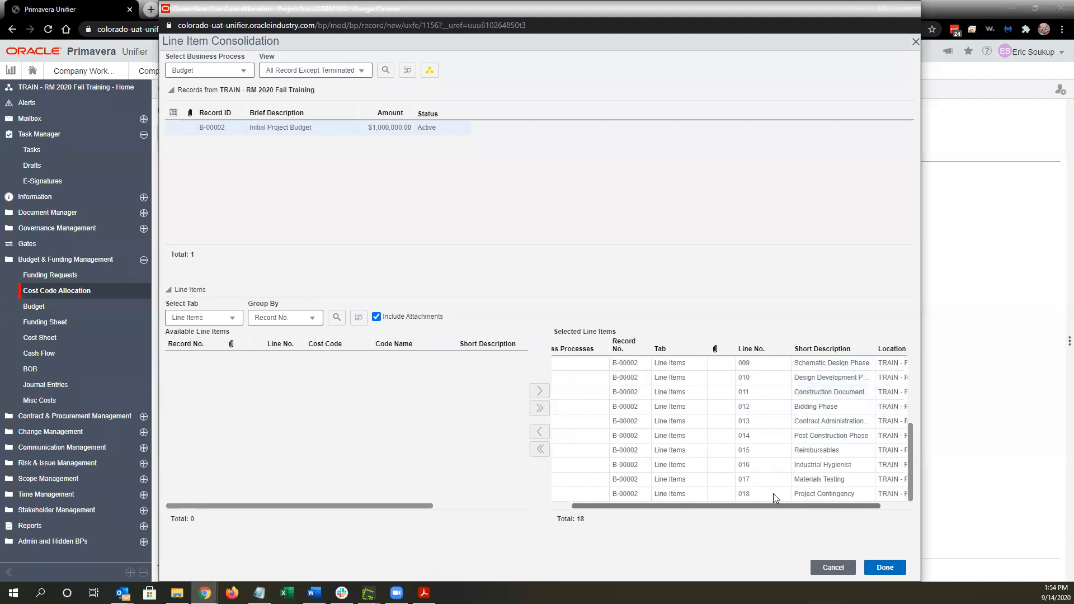
scroll(764, 494, "left", 2)
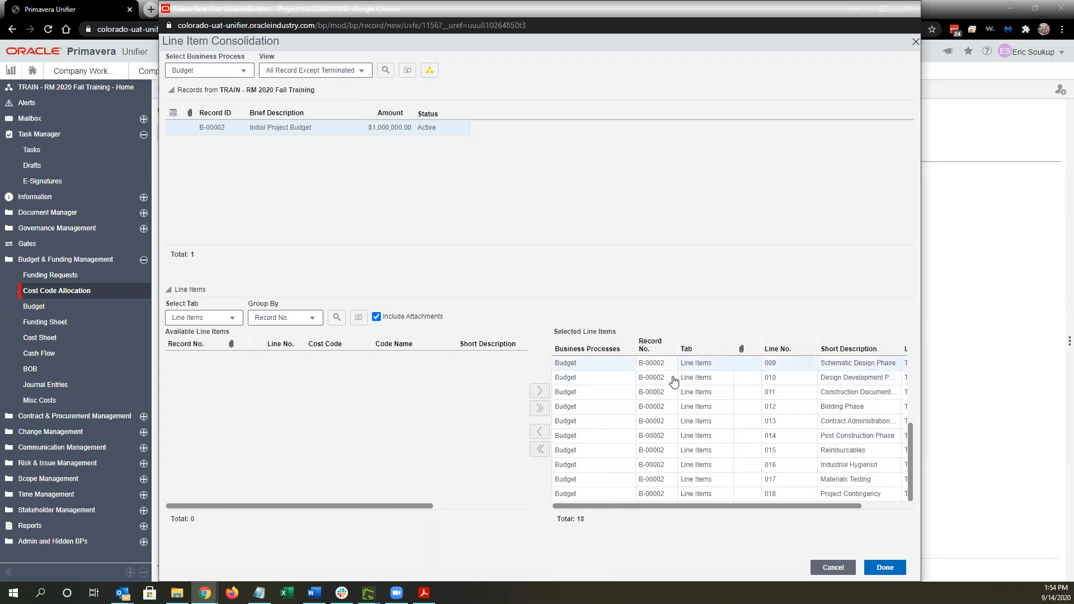
left_click(885, 567)
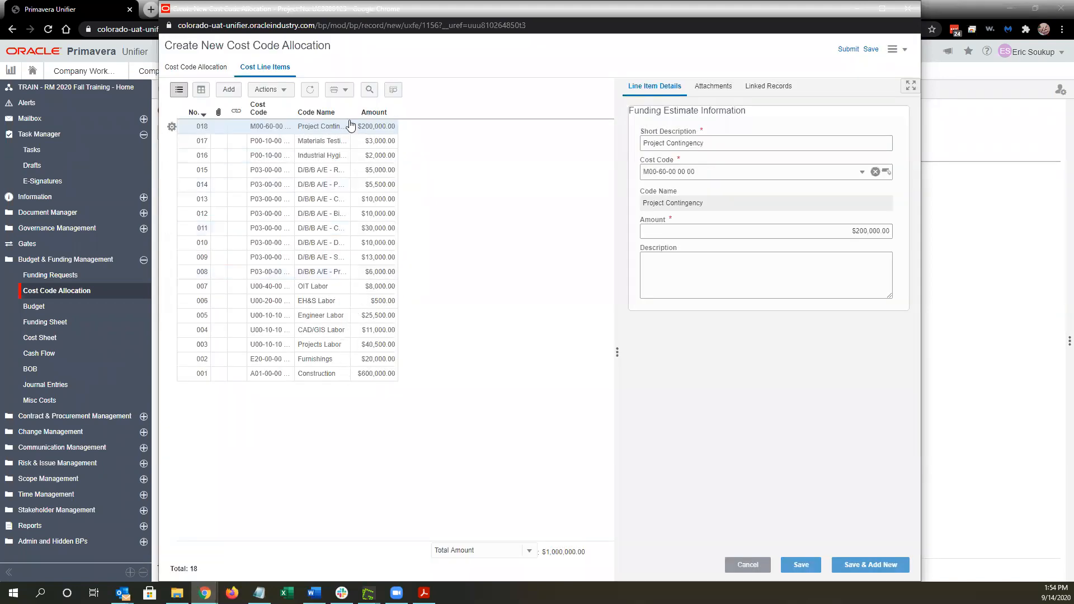
left_click_drag(351, 113, 450, 115)
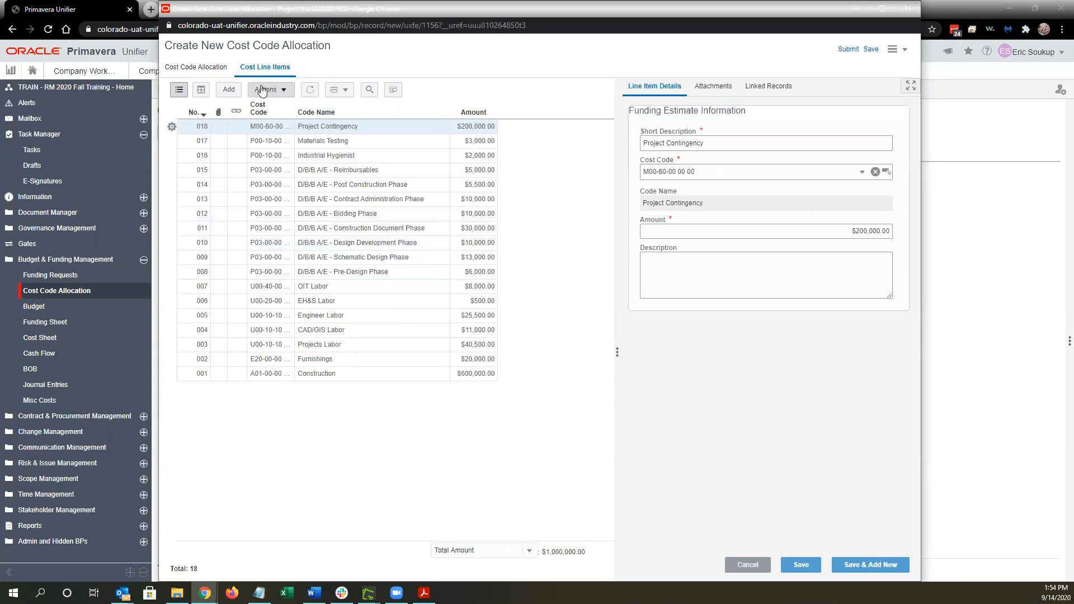
Compare the current approved funding with the allocated amount in the allocation summary, and check the cost line items behind it
left_click(199, 67)
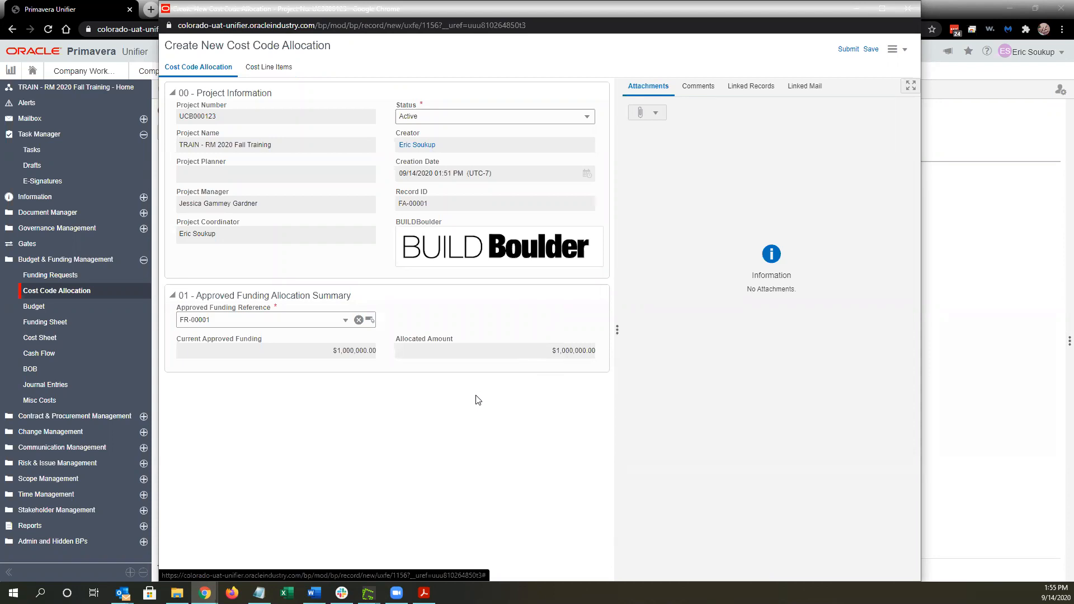
left_click(265, 68)
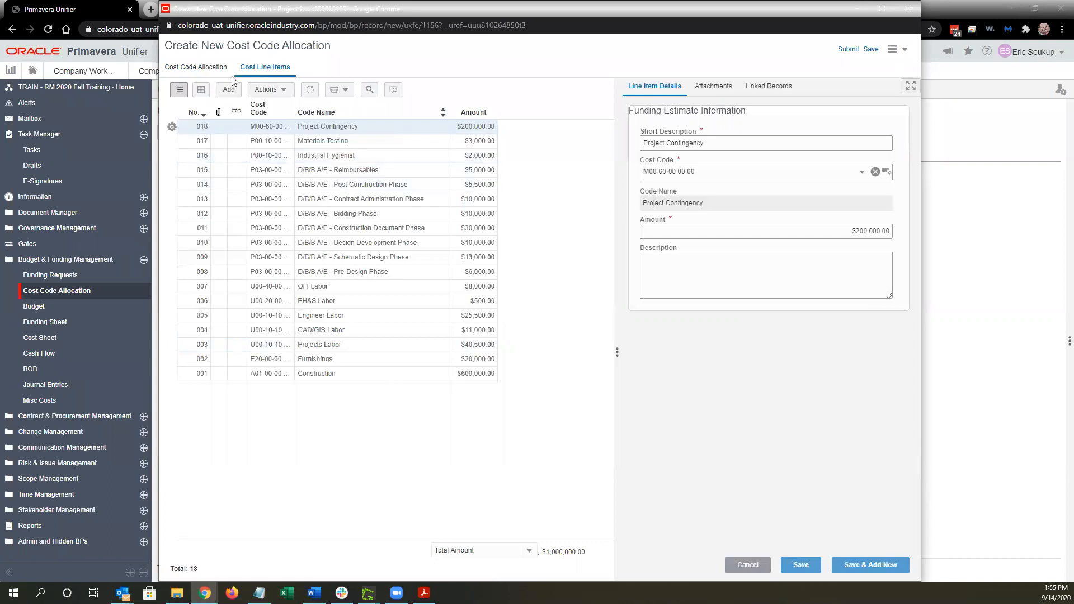
left_click(207, 68)
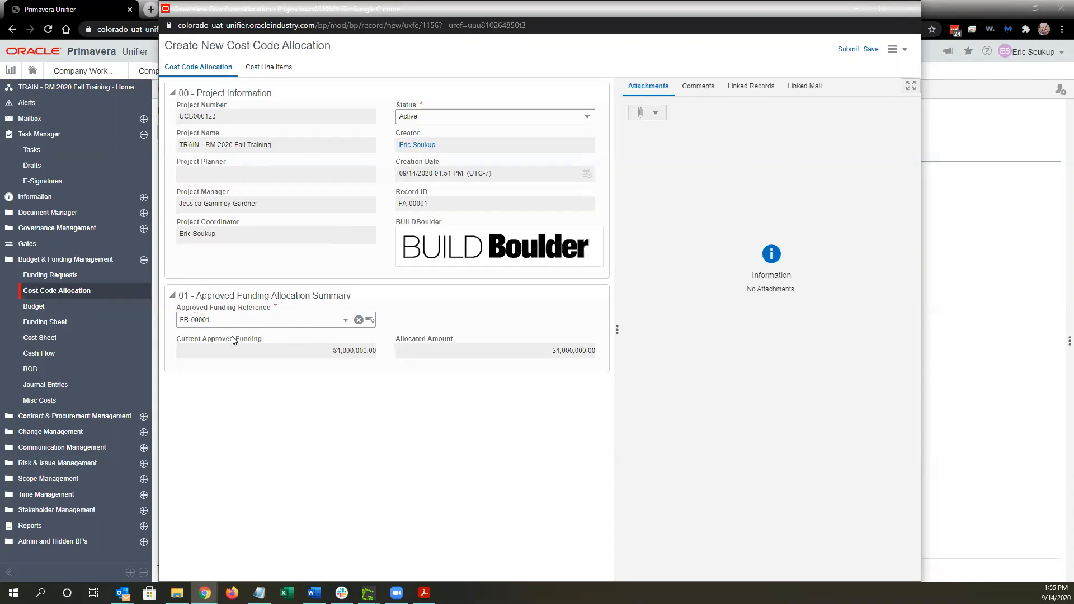
left_click_drag(177, 339, 263, 341)
left_click_drag(336, 351, 376, 353)
left_click_drag(553, 351, 602, 355)
left_click(540, 369)
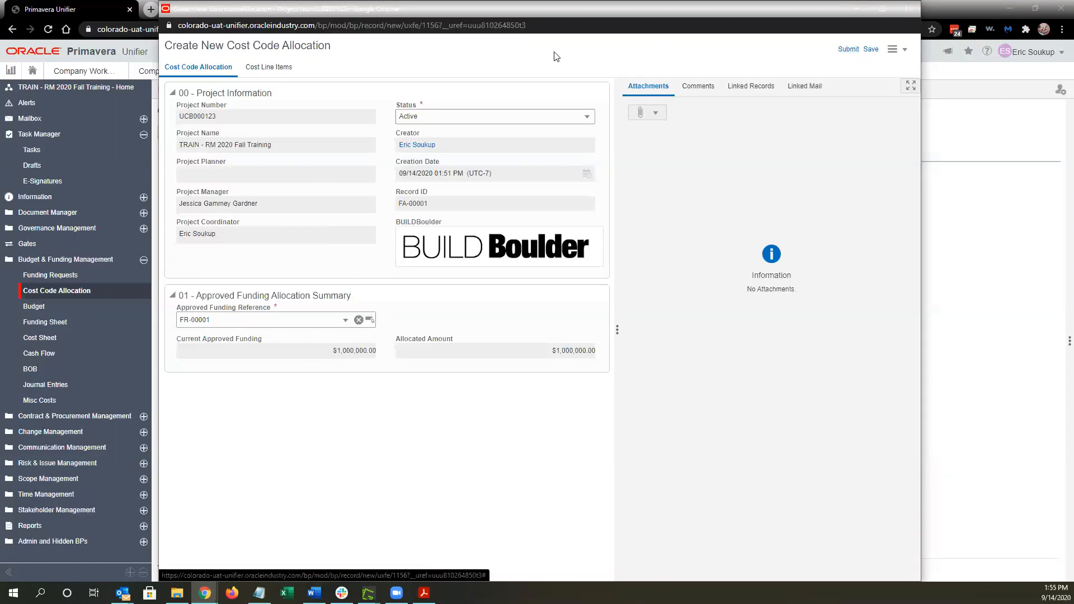
left_click(269, 67)
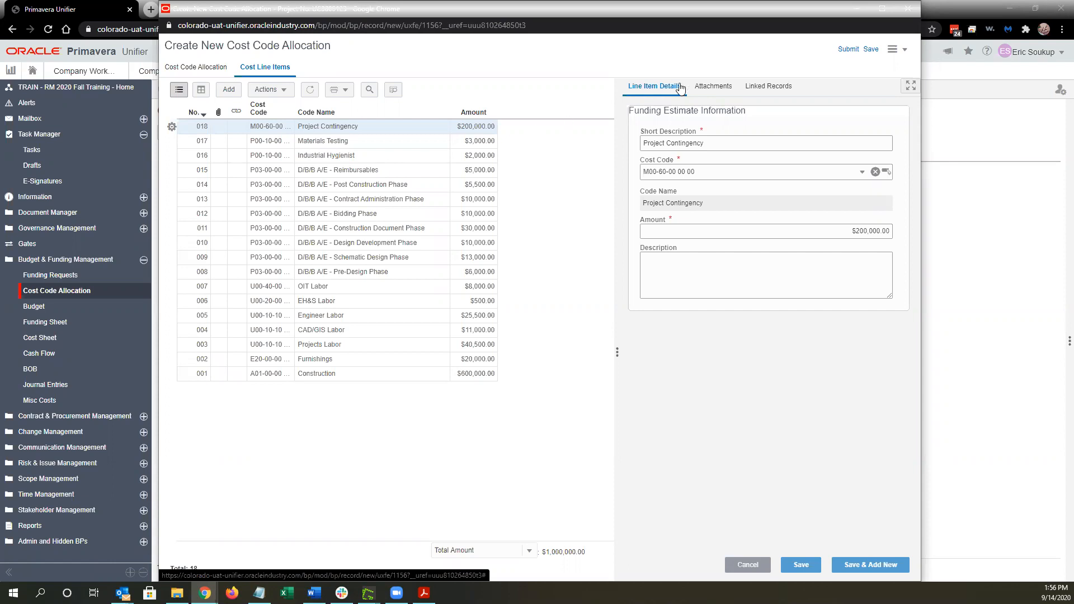
Return to the main Cost Code Allocation form and submit the new allocation record
left_click(223, 68)
left_click(849, 50)
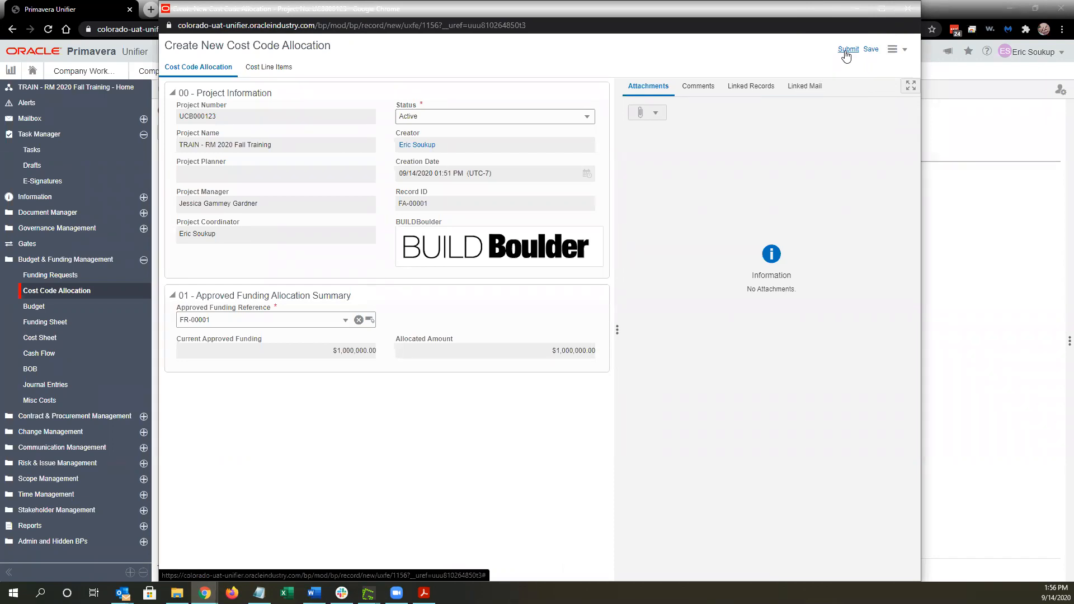
left_click(847, 50)
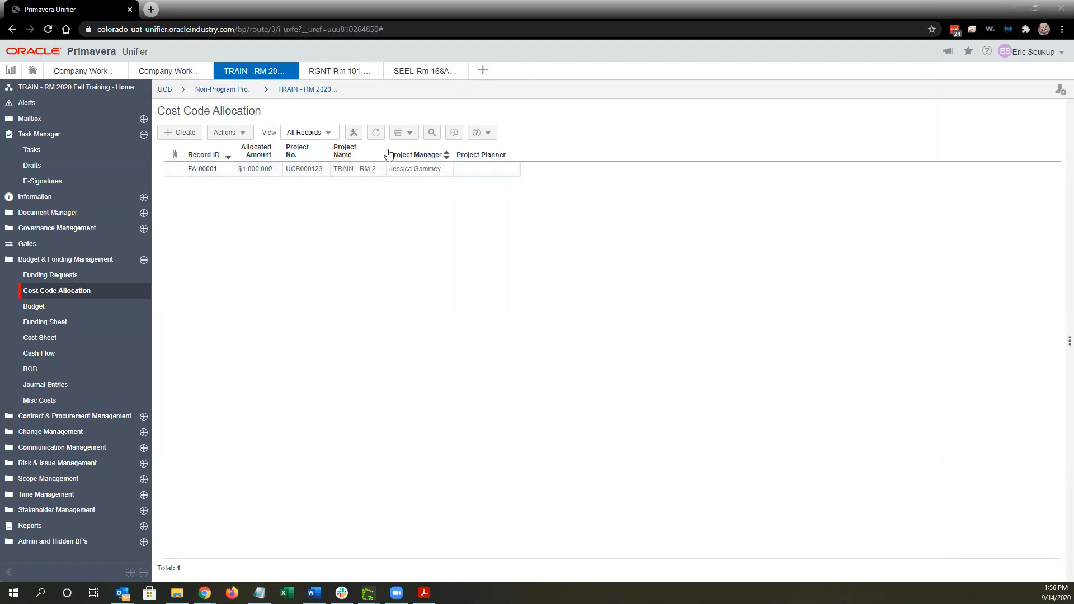
Widen the Project Name and Allocated Amount columns in the allocation log and show the details of record FA-00001
left_click_drag(385, 151, 456, 147)
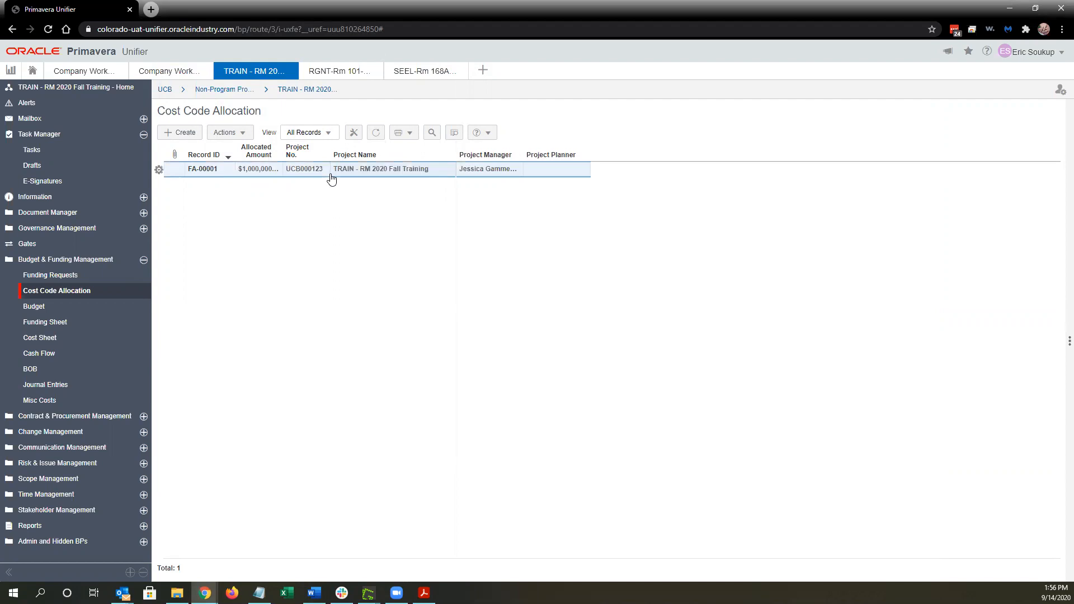
left_click(331, 174)
left_click_drag(284, 150, 300, 150)
left_click_drag(300, 225, 300, 228)
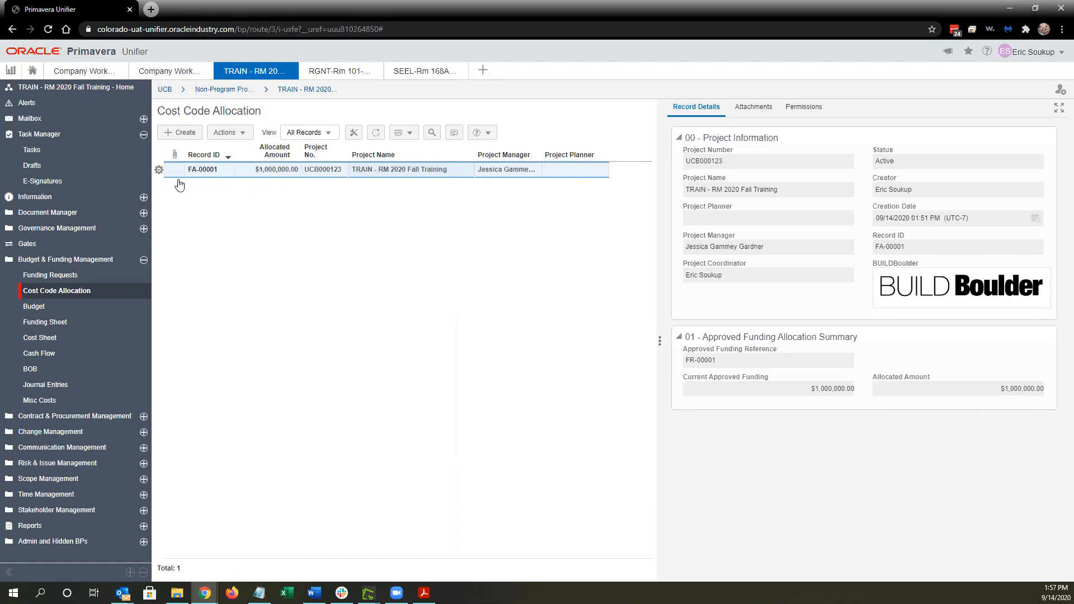
Open the project's funding request task FR-00001 sent for Cost Code Allocation, accept it and enlarge its window
left_click(80, 153)
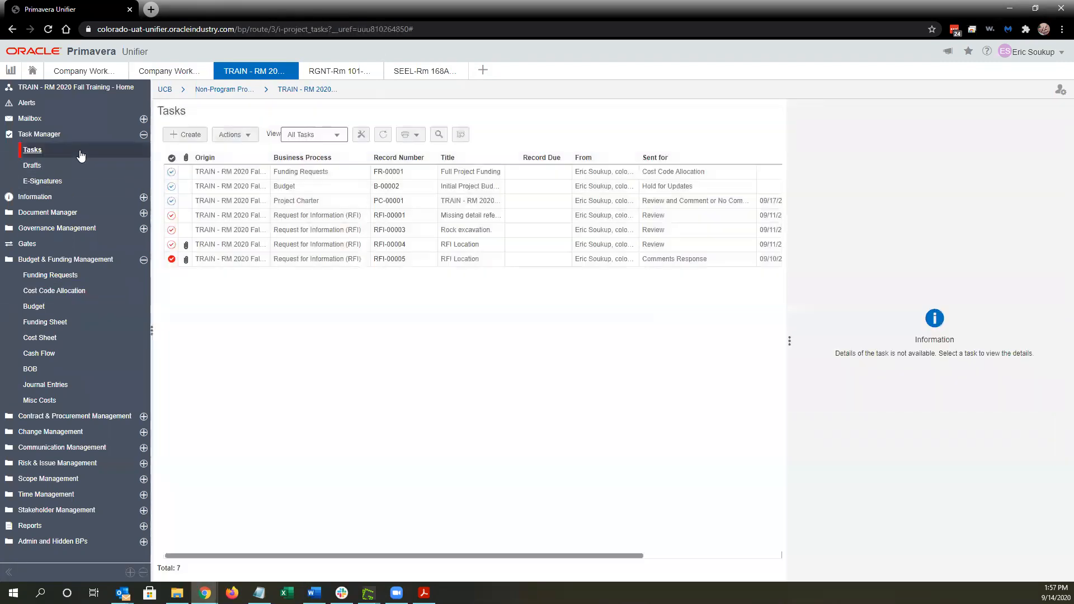
double_click(327, 177)
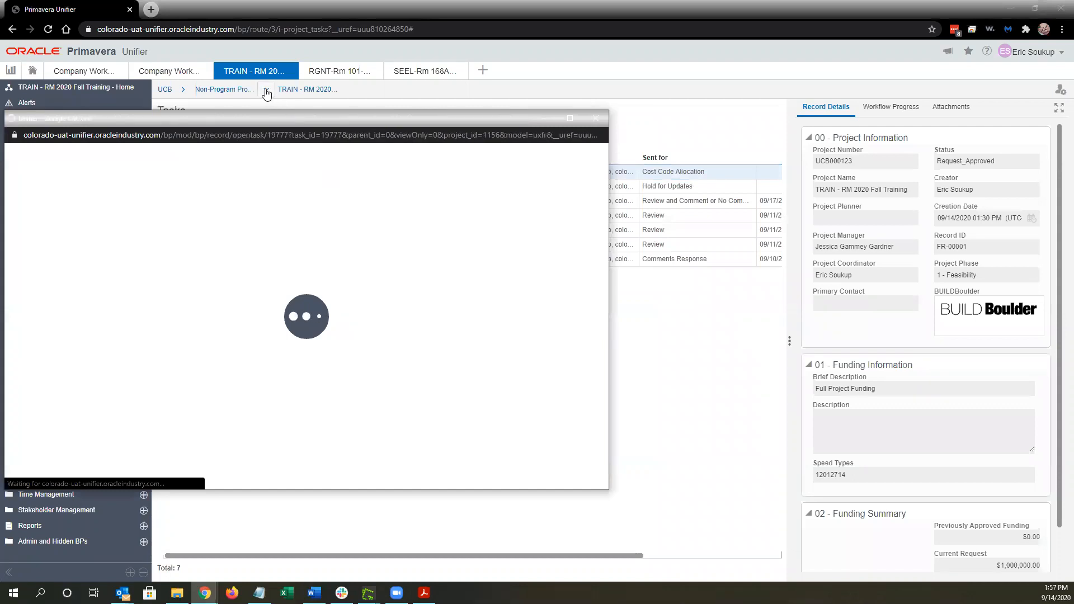
left_click_drag(300, 125, 470, 87)
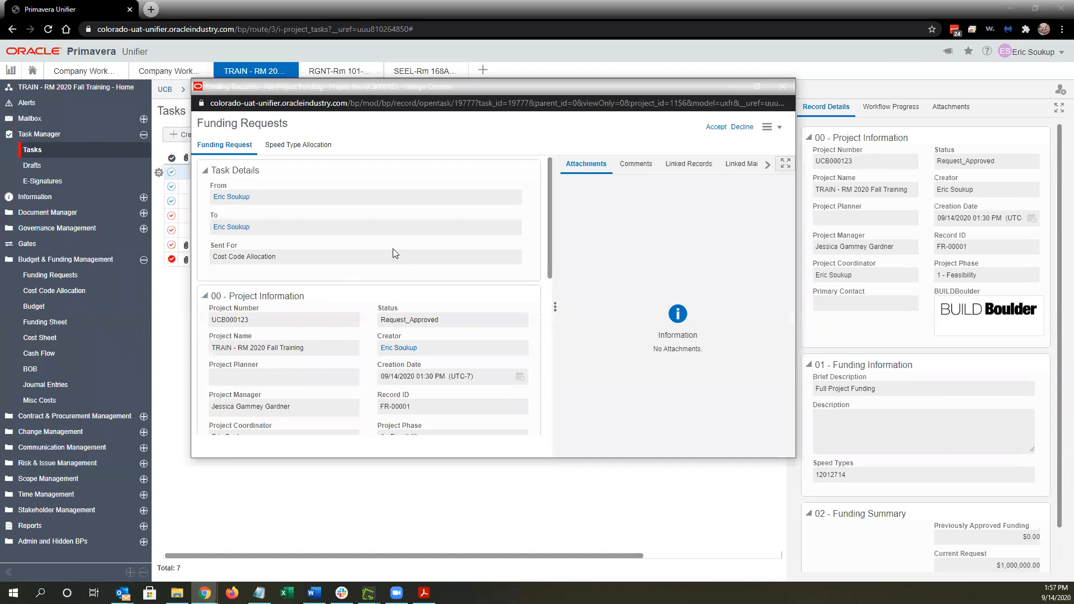
left_click(715, 128)
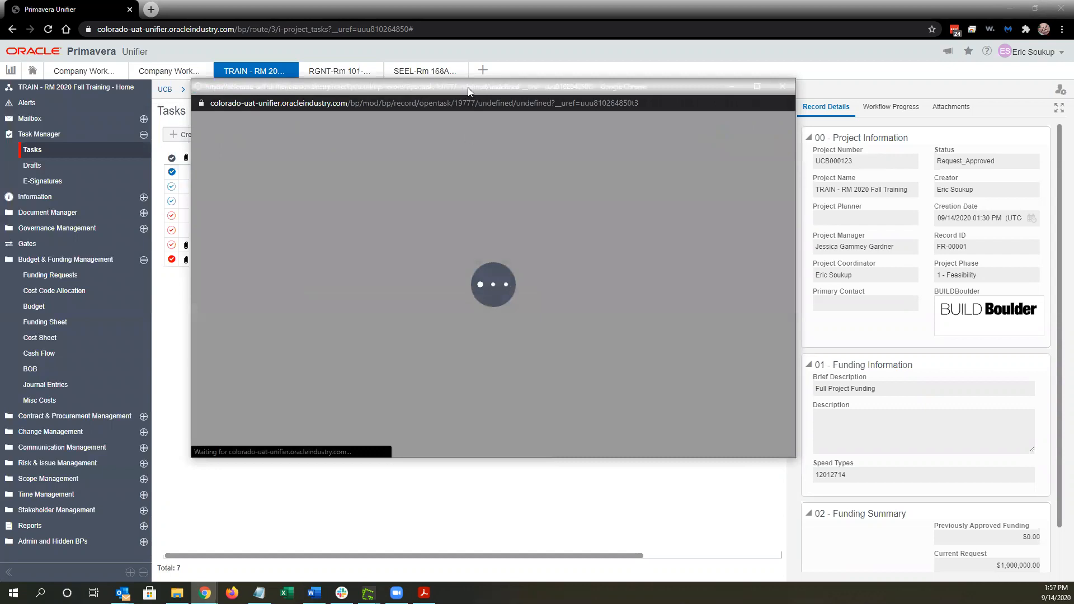
double_click(469, 78)
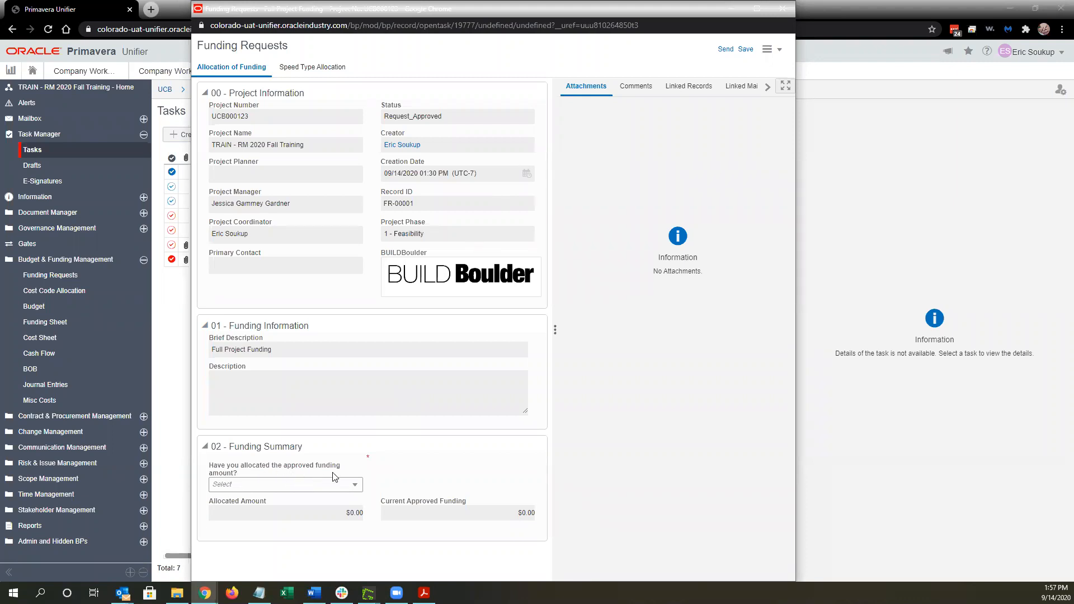
Answer Yes to whether the approved funding amount has been allocated, and check the allocated amount against the current approved funding
left_click(300, 485)
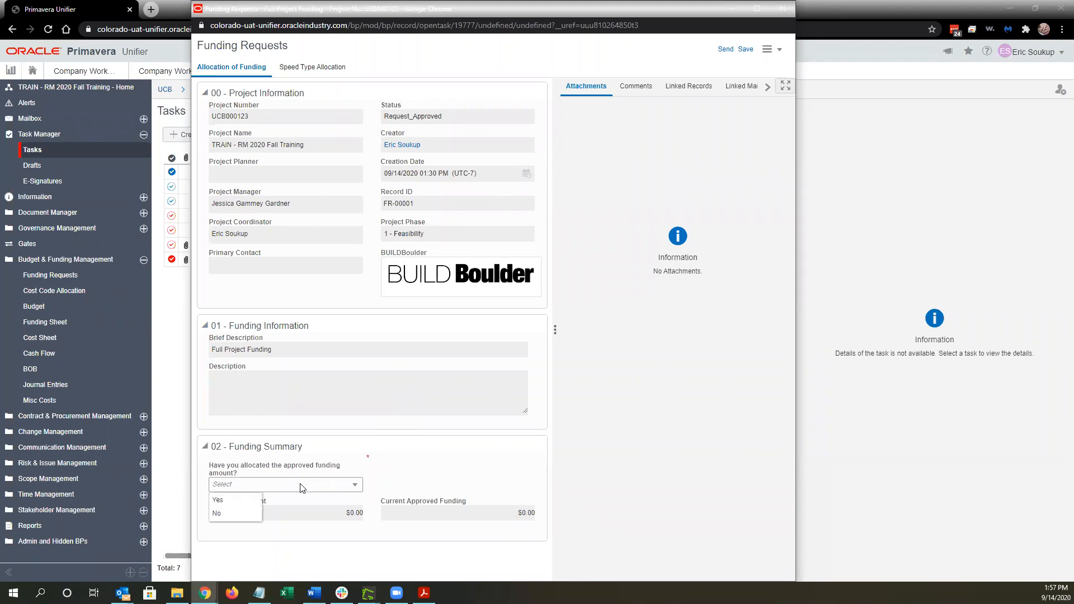
left_click(248, 501)
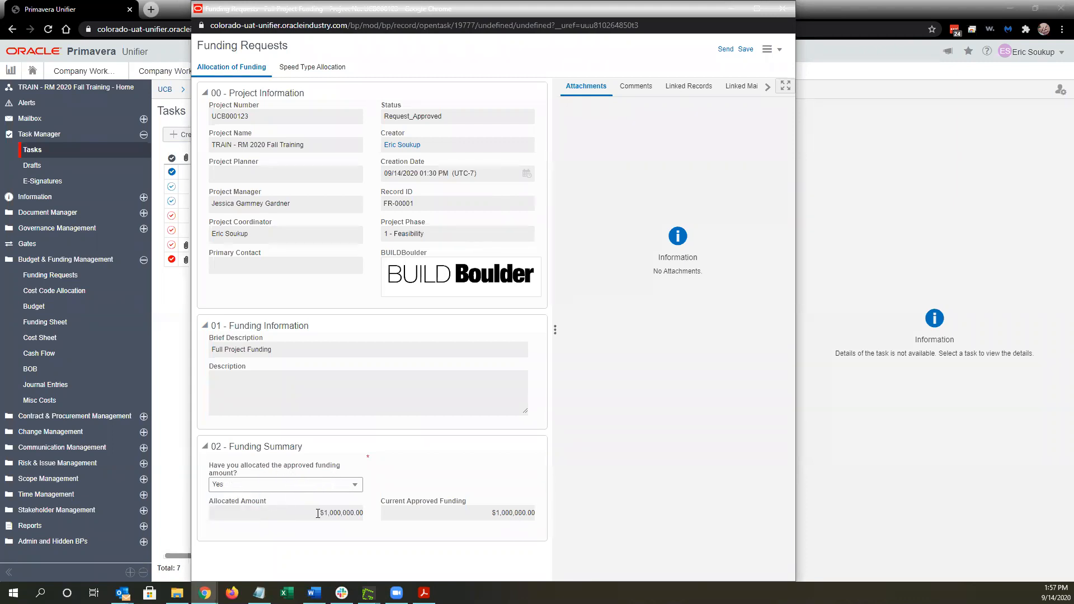
left_click_drag(318, 513, 369, 515)
left_click_drag(454, 515, 533, 515)
left_click(541, 519)
Send funding request FR-00001 onward with the workflow action Allocate
left_click(724, 51)
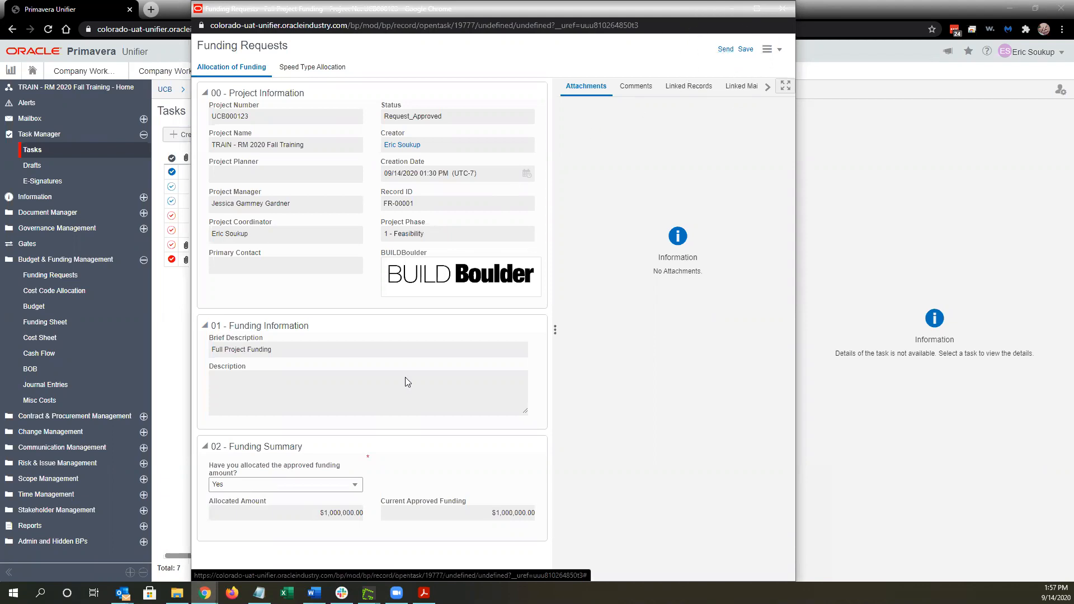
left_click(724, 52)
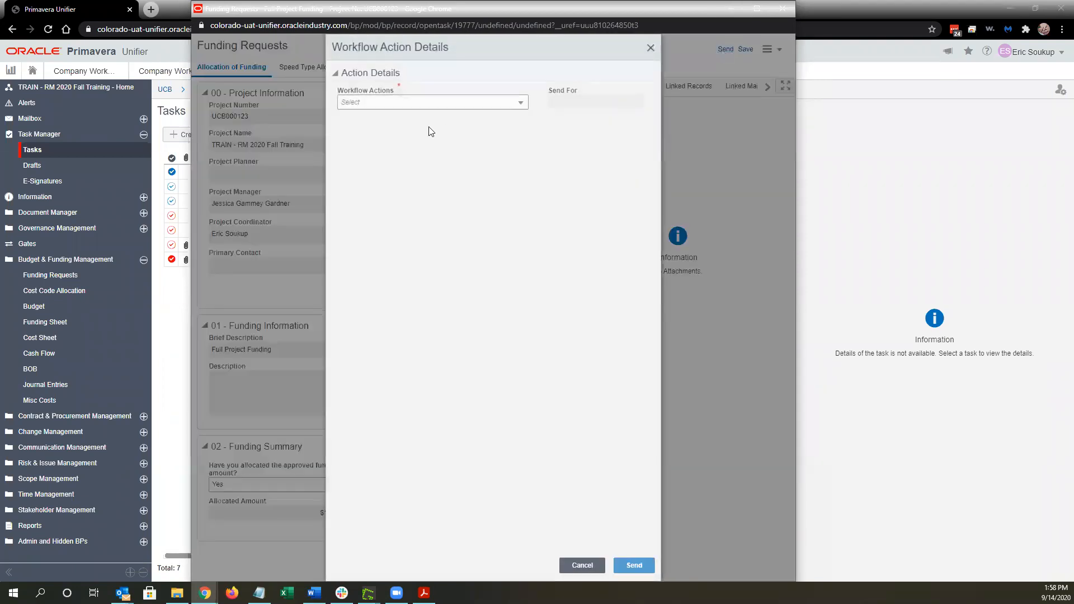
left_click(422, 105)
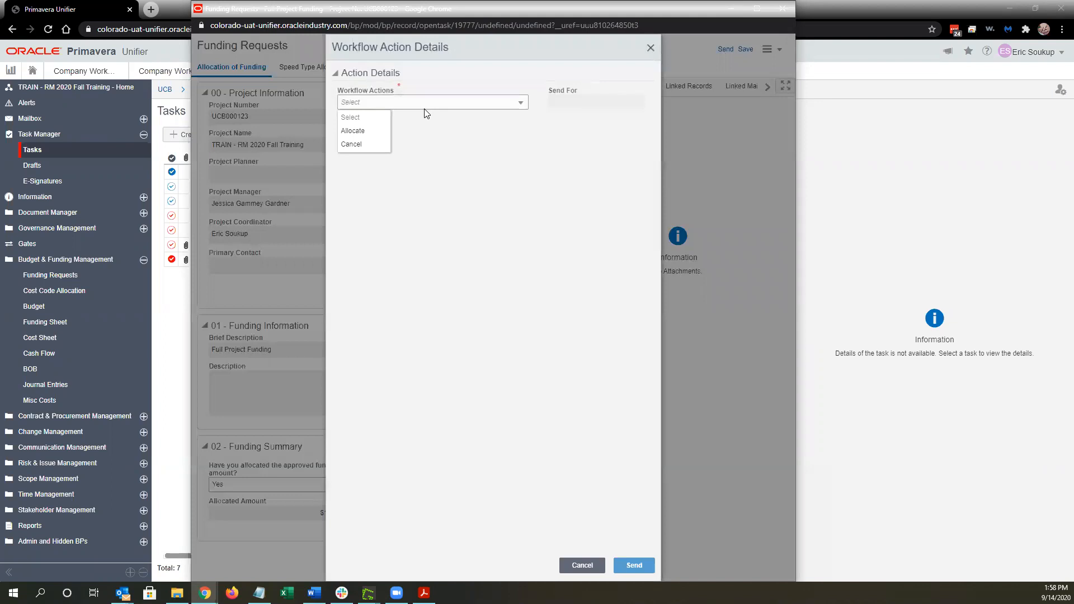
left_click(373, 135)
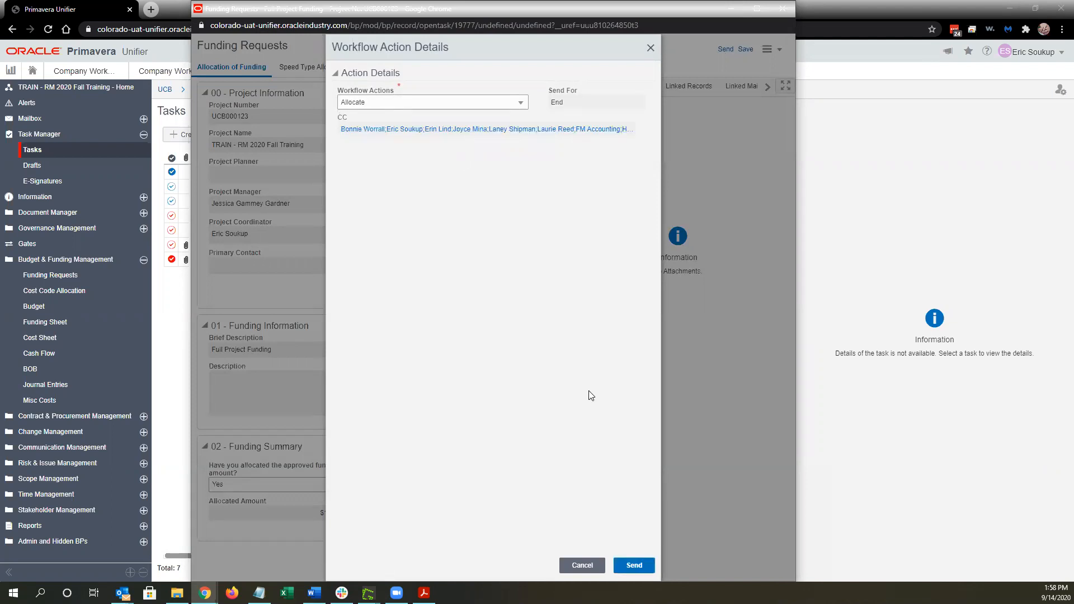
left_click(634, 566)
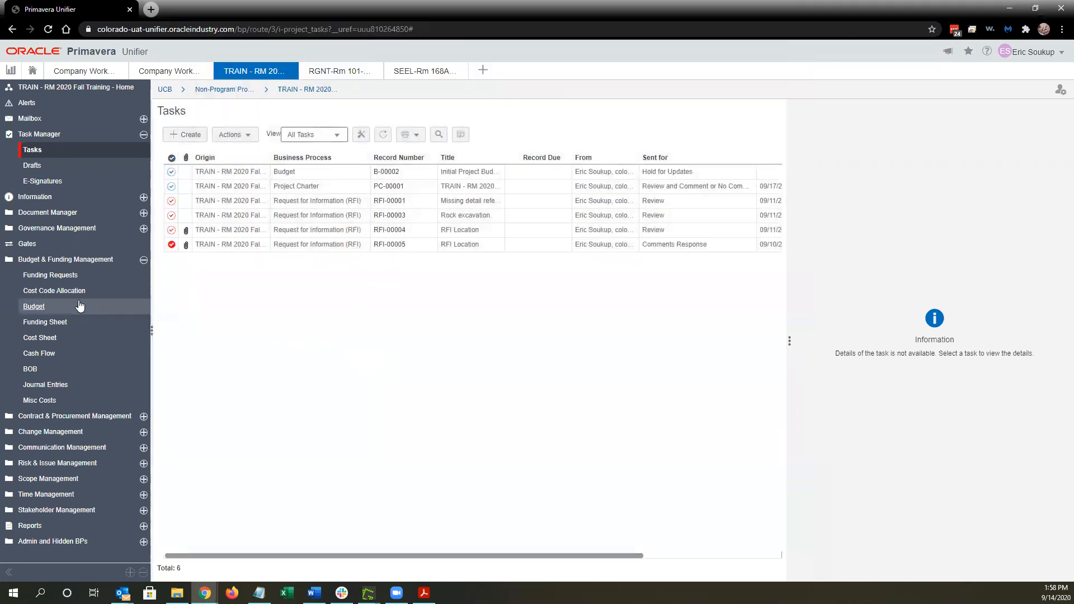
Open the Project Cost Sheet and check its Allocated Funding column against the baseline and current budget
left_click(62, 336)
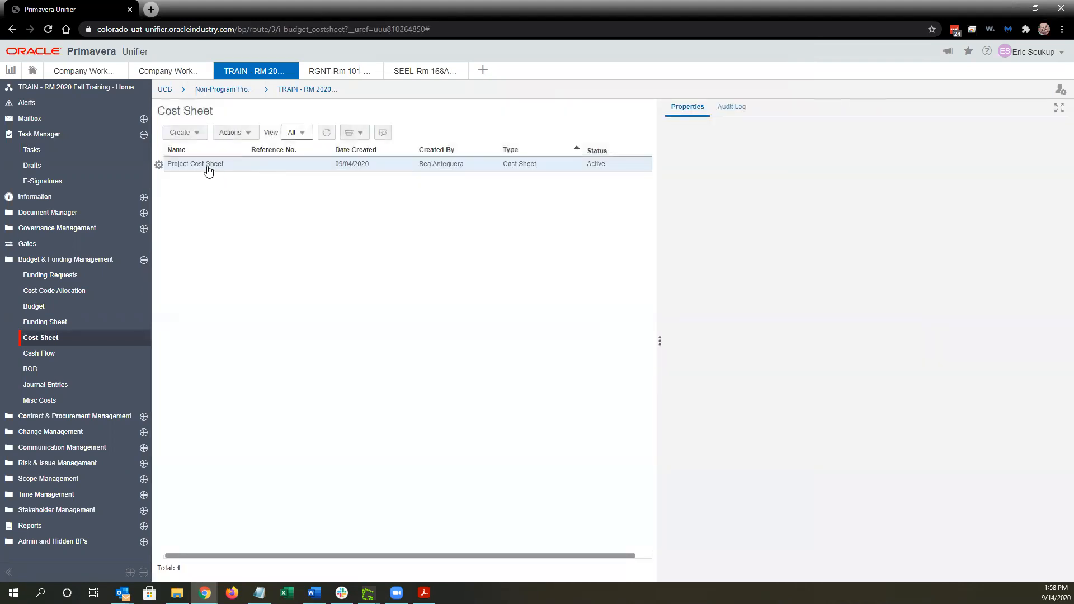
left_click(208, 170)
double_click(512, 168)
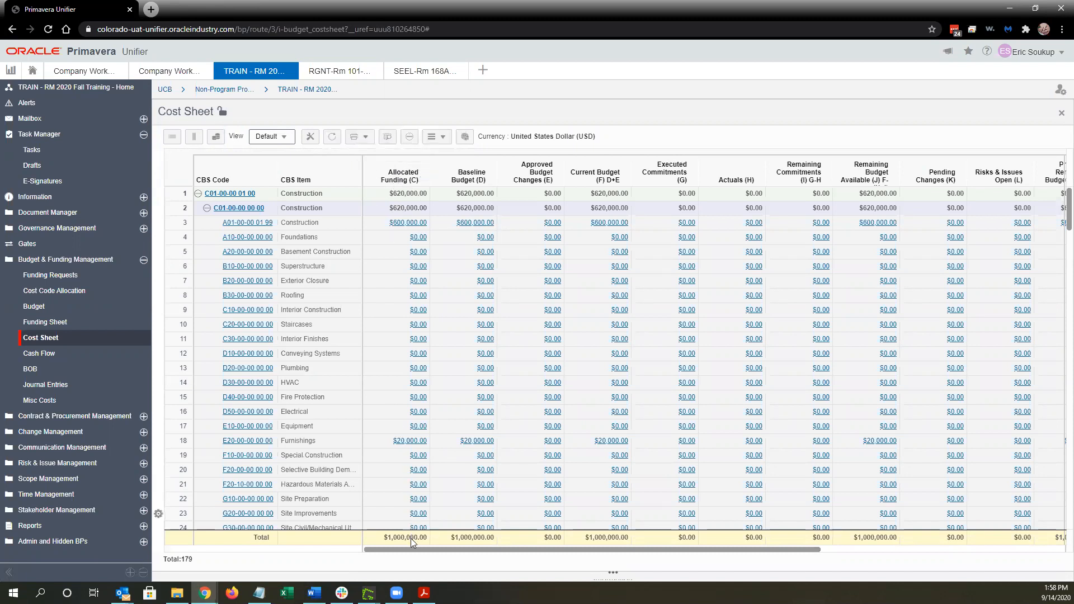
key("ctrl")
key("alt+Tab")
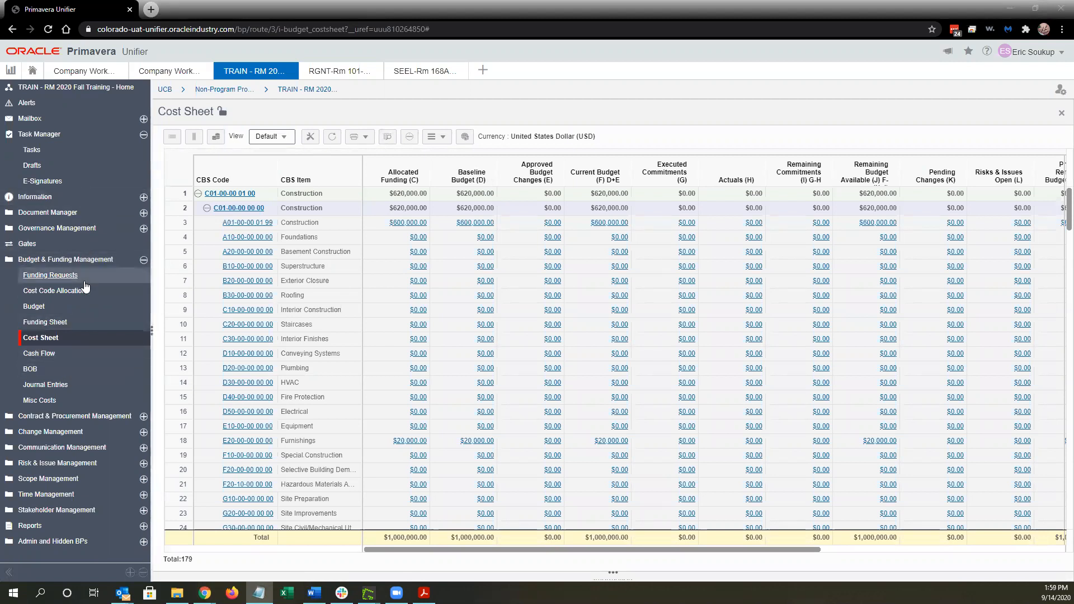
Show the Funding Requests log to check the status of FR-00001, and collapse the Task Manager group
left_click(84, 323)
left_click(95, 274)
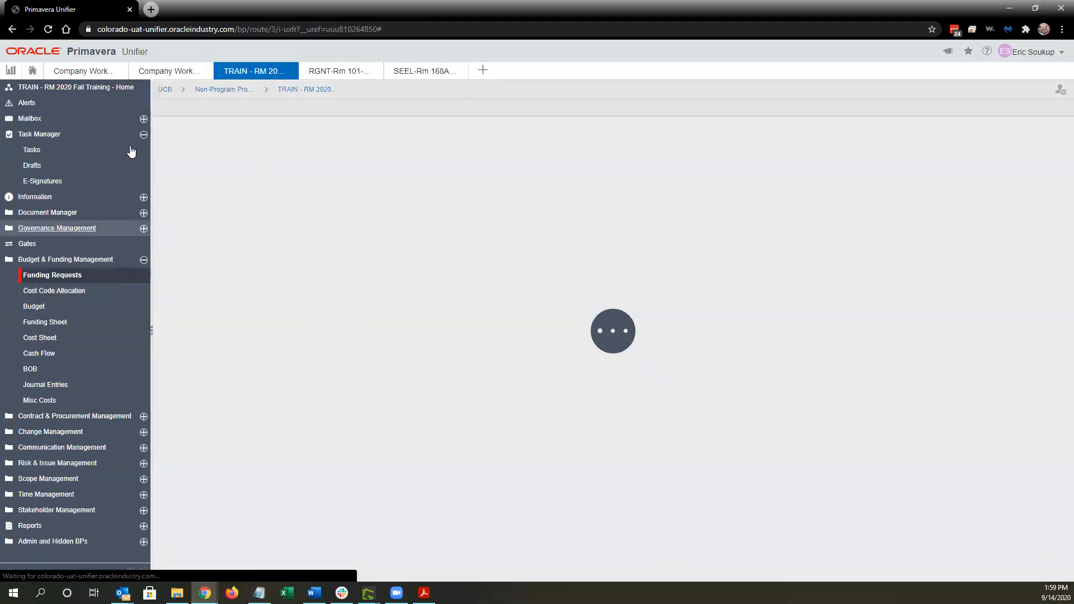
left_click(144, 135)
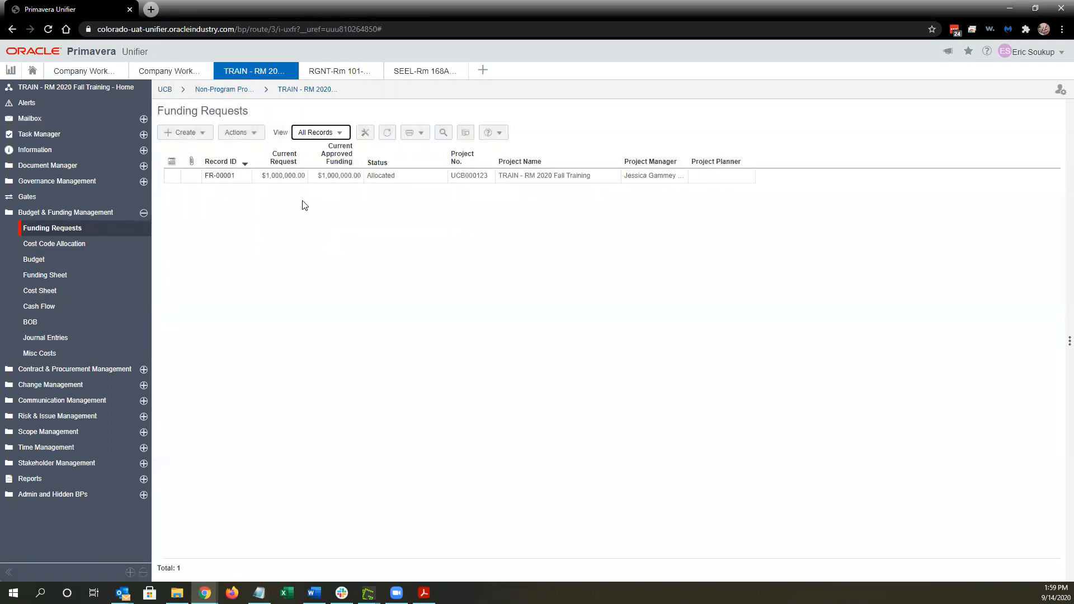
Open allocation record FA-00001 from the Cost Code Allocation log and move its window clear of the navigation list
left_click(108, 251)
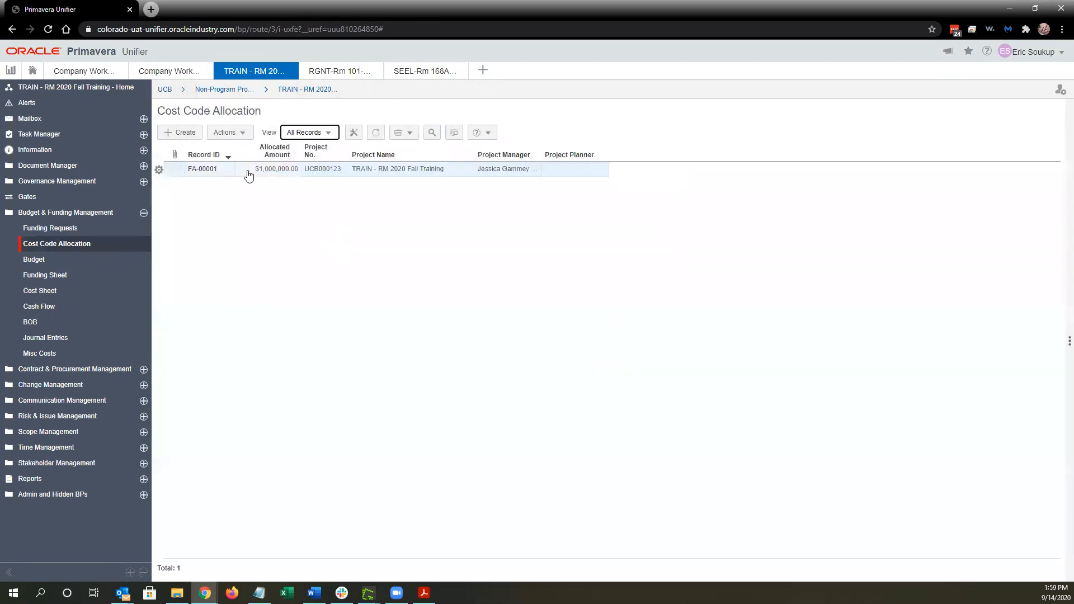
left_click(249, 176)
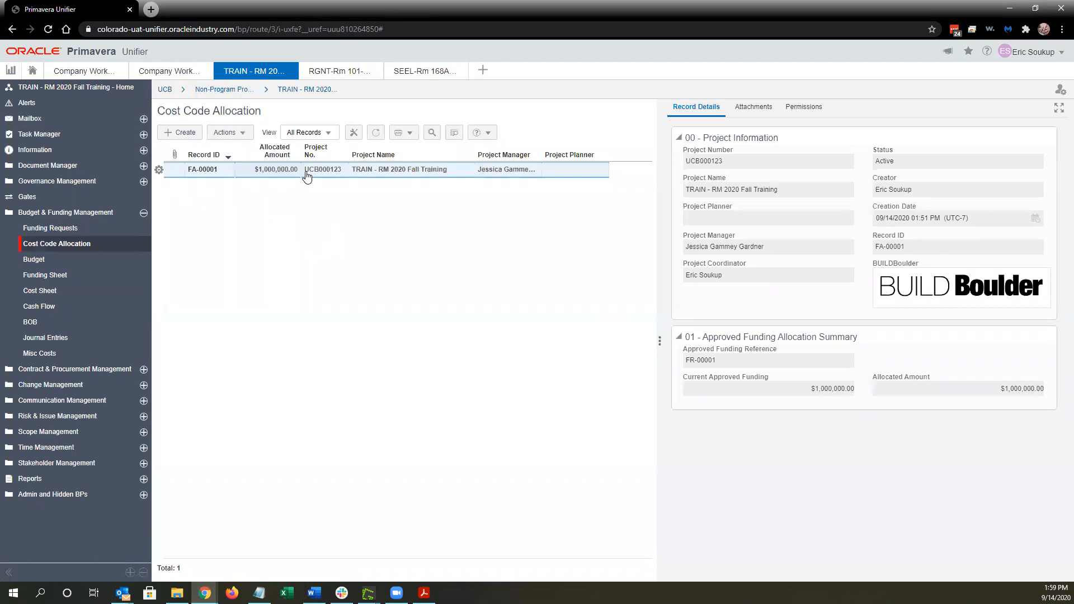
double_click(307, 176)
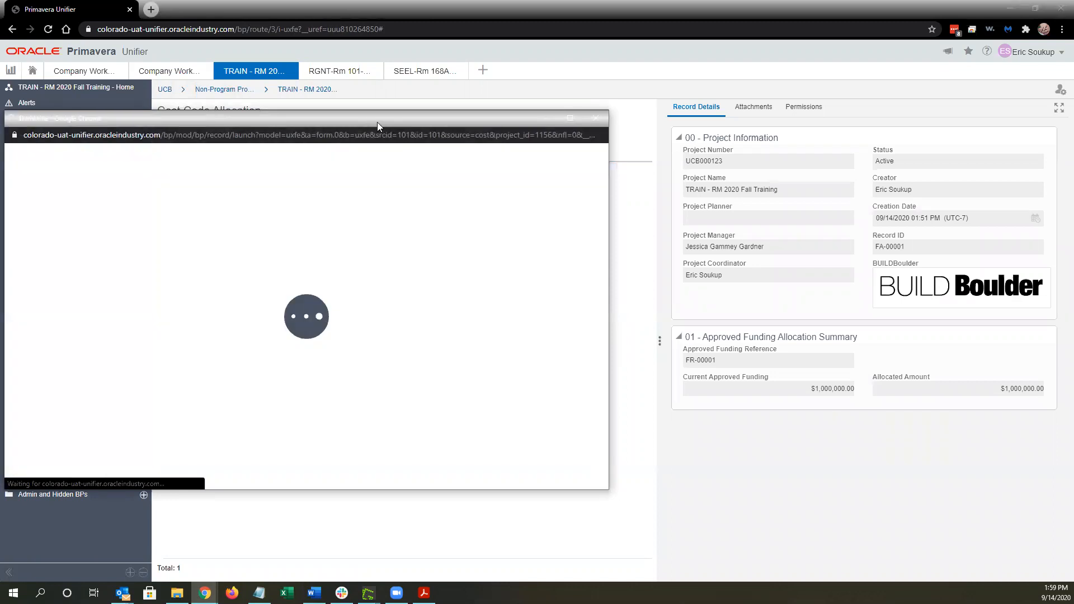
left_click_drag(377, 122, 633, 88)
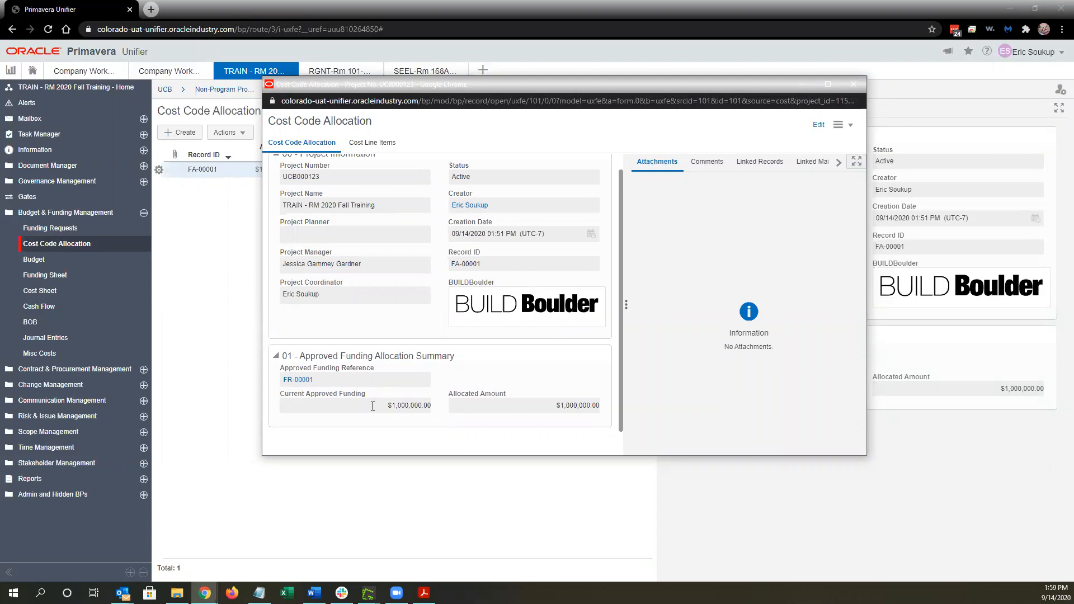
Review the cost line items and their total amount in the allocation record, return to its main form and close it
left_click(372, 143)
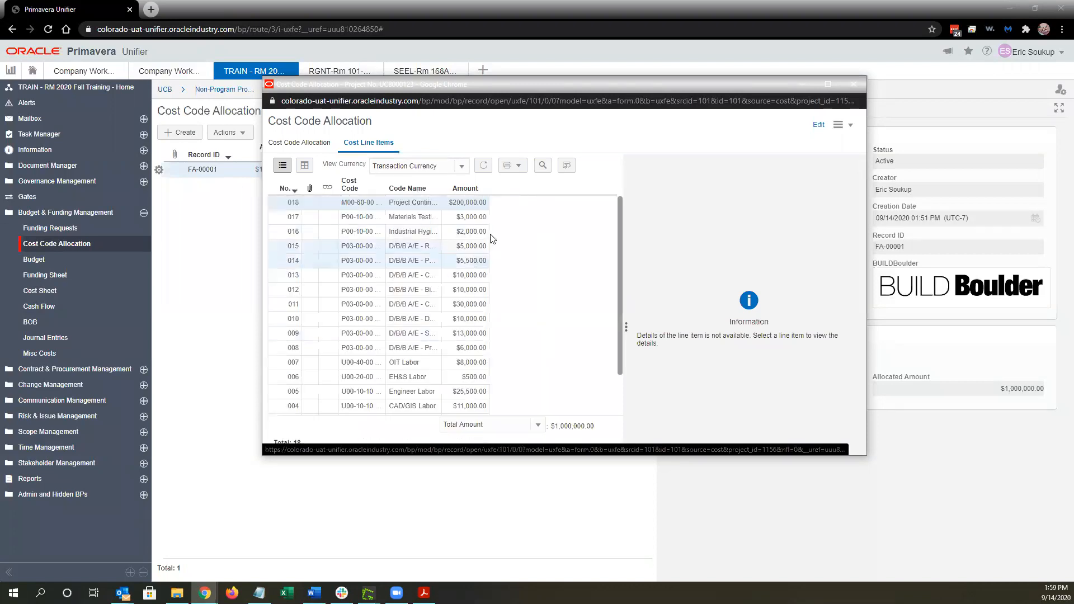
scroll(515, 311, "down", 1)
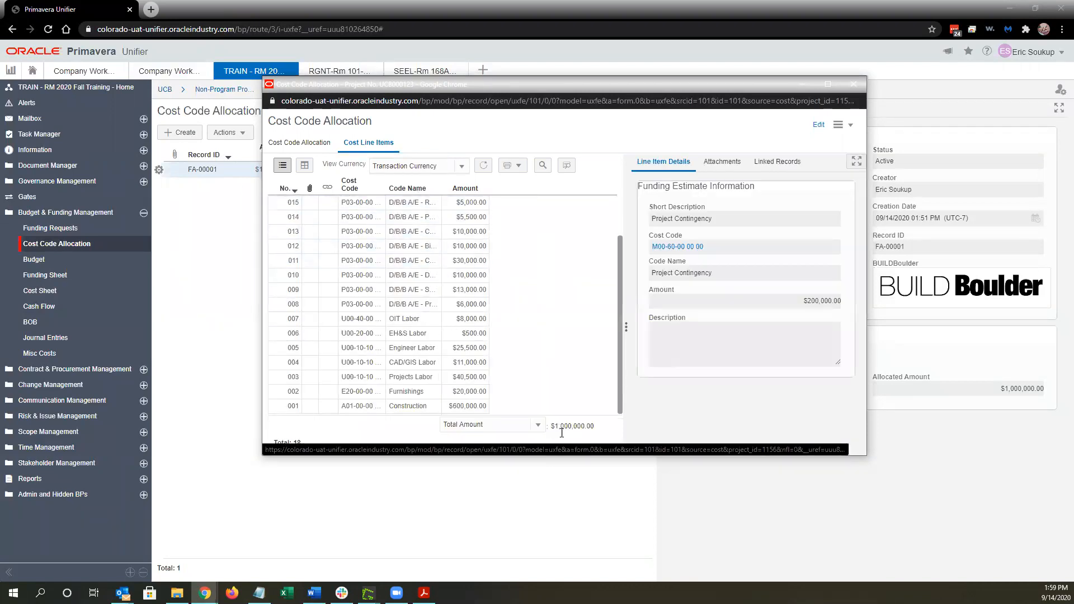
scroll(511, 339, "up", 1)
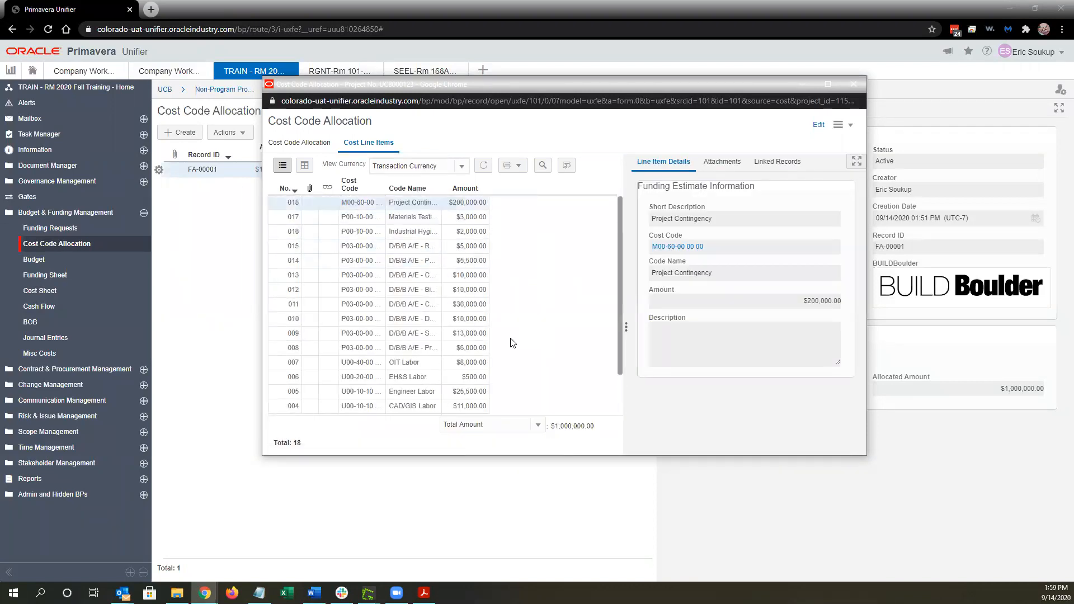
left_click(297, 143)
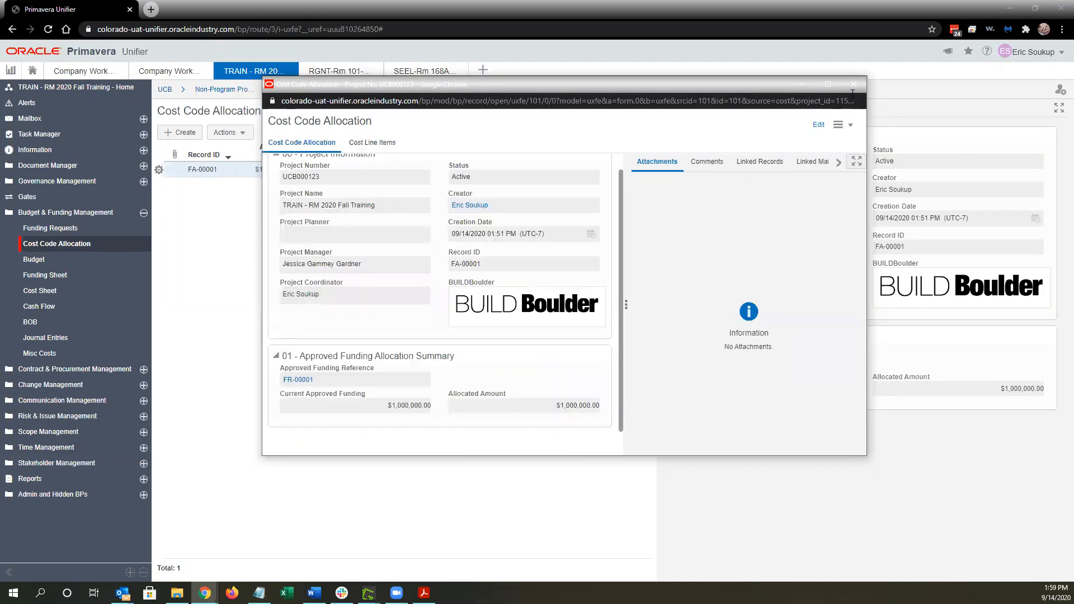
left_click(853, 84)
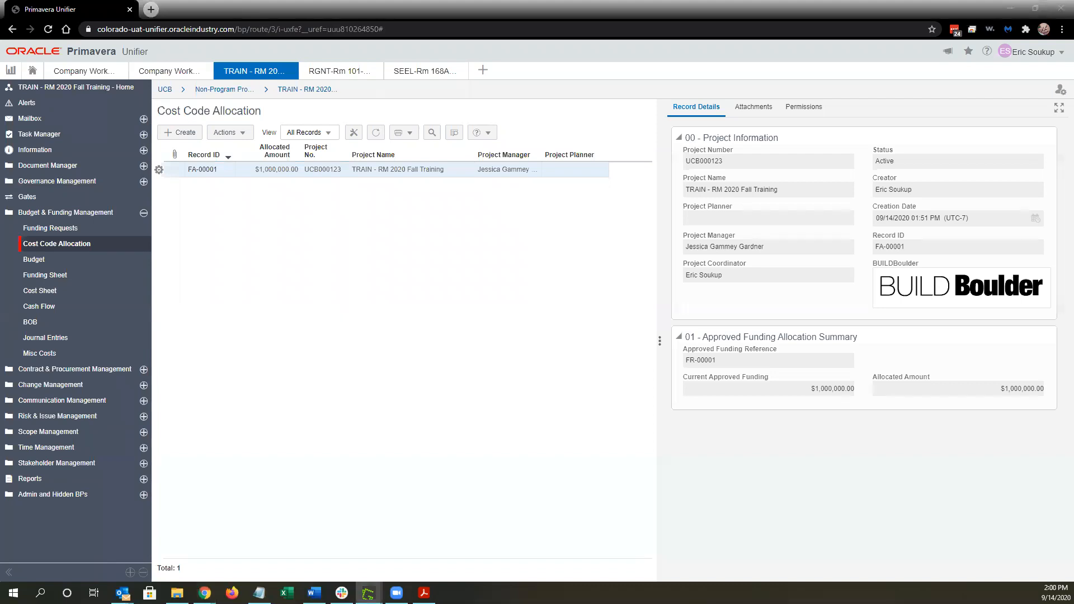
Switch to Greenshot to compare the Budget Transfers and Budget Changes workflow diagrams, then minimize both image windows
key("alt+Tab")
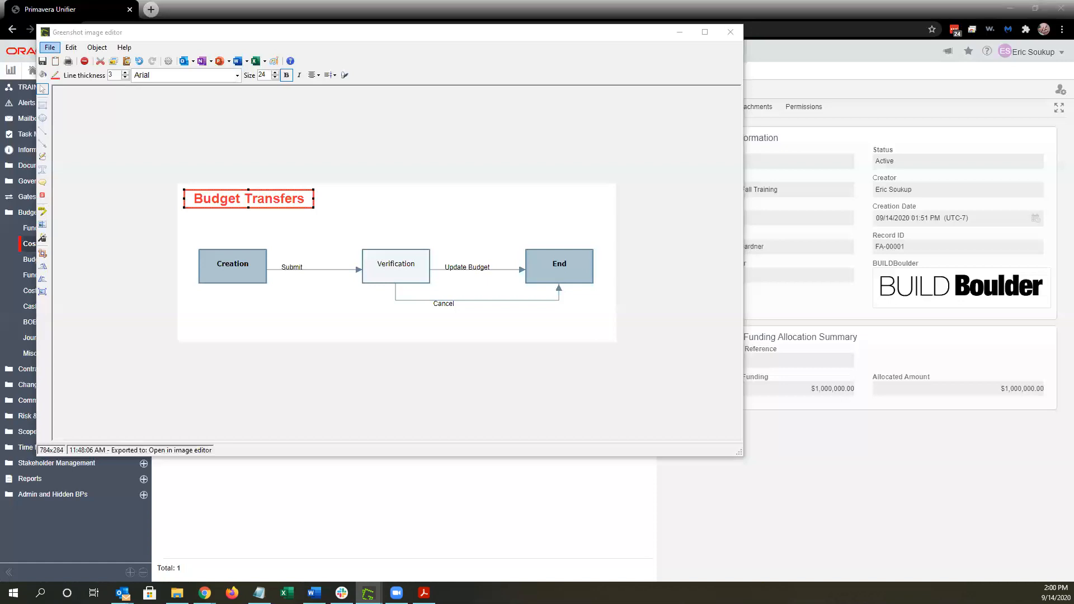
key("alt+Tab")
left_click(470, 36)
left_click(792, 103)
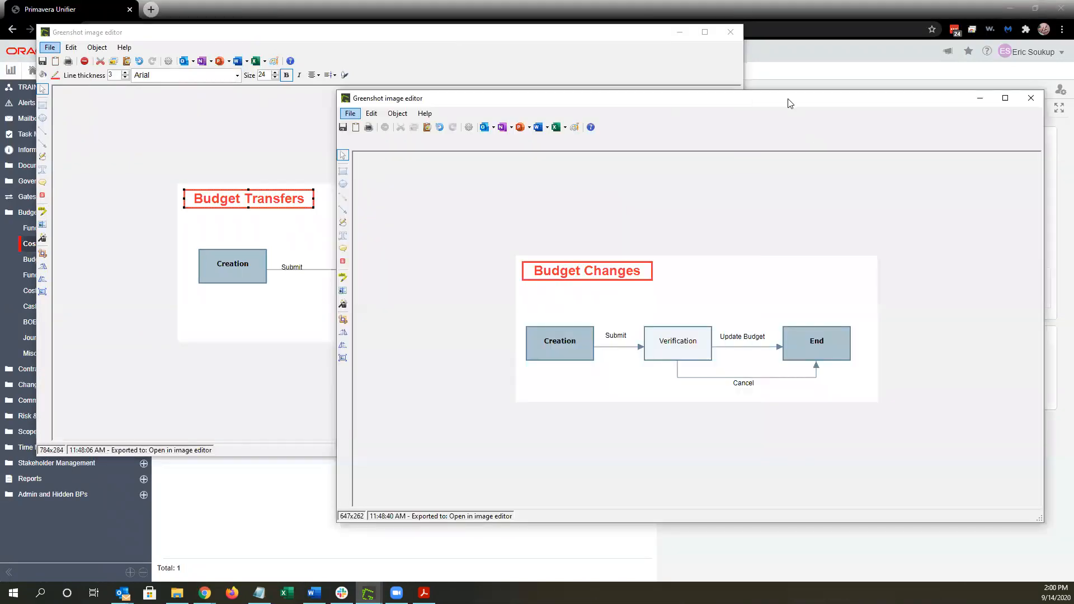
left_click_drag(792, 103, 796, 121)
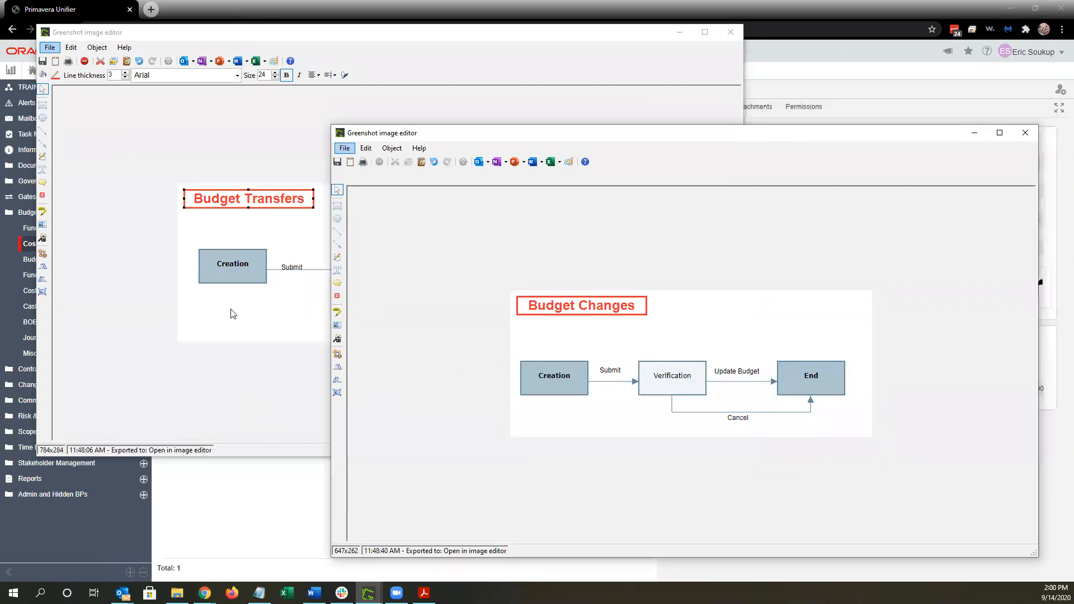
left_click(974, 132)
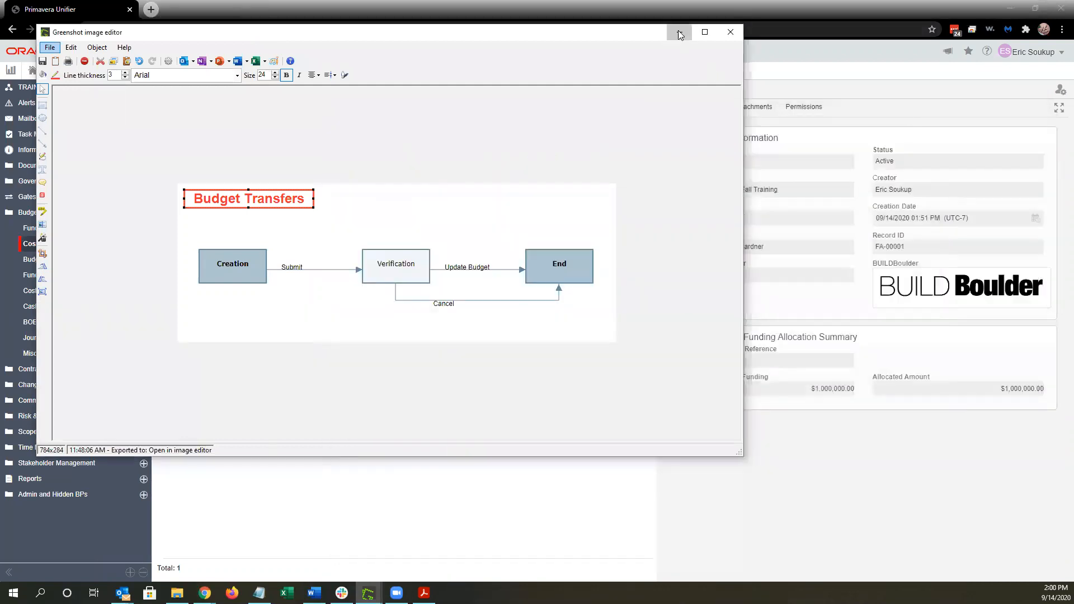
left_click(676, 33)
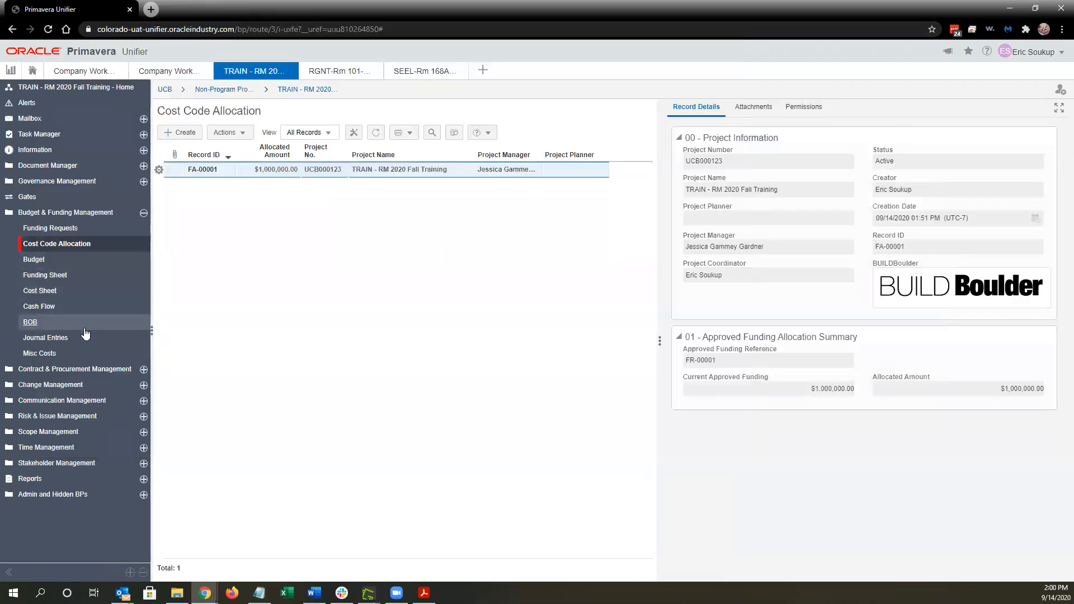
Open the project's Budget log and set its view to All Record Except Terminated
left_click(82, 263)
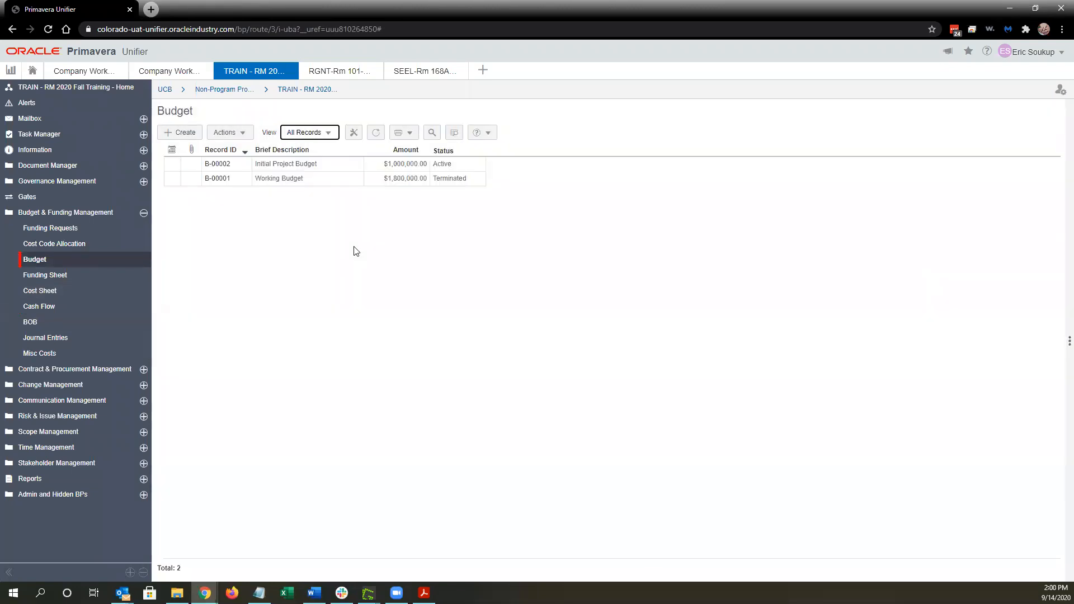
left_click(299, 134)
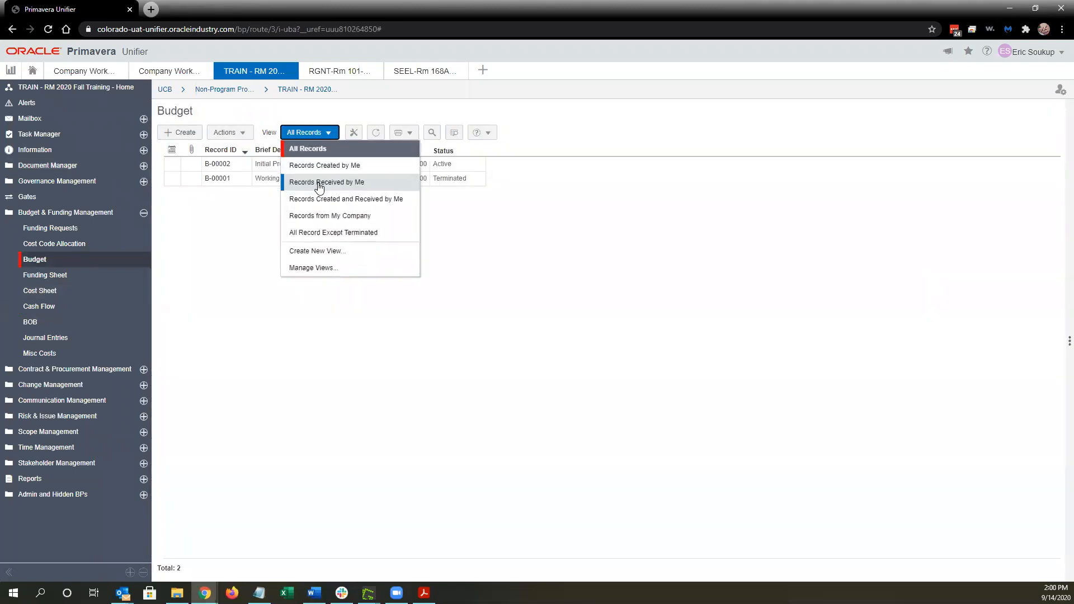
left_click(344, 233)
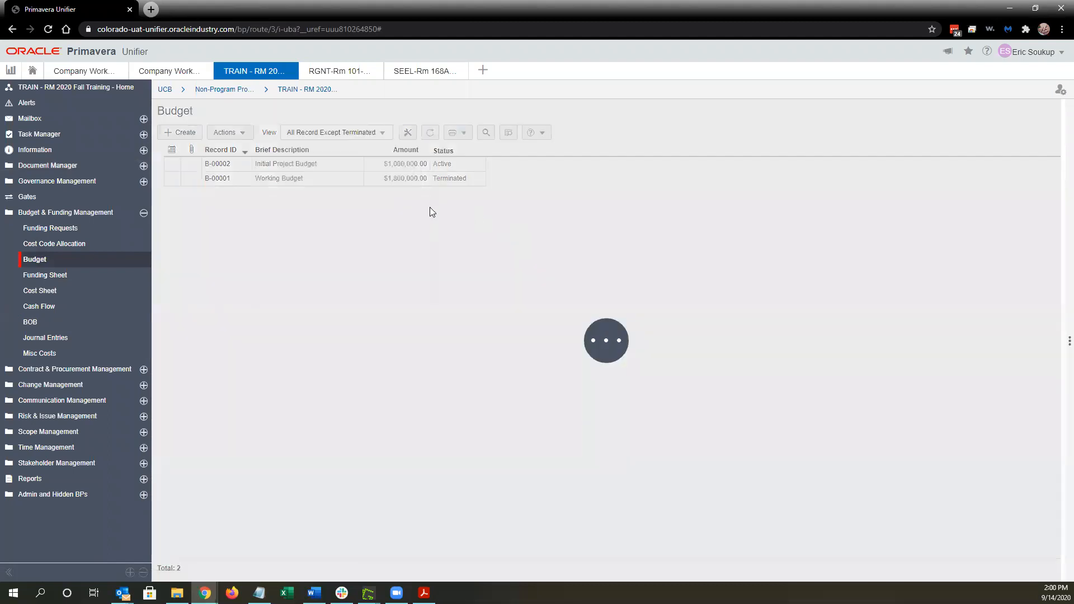
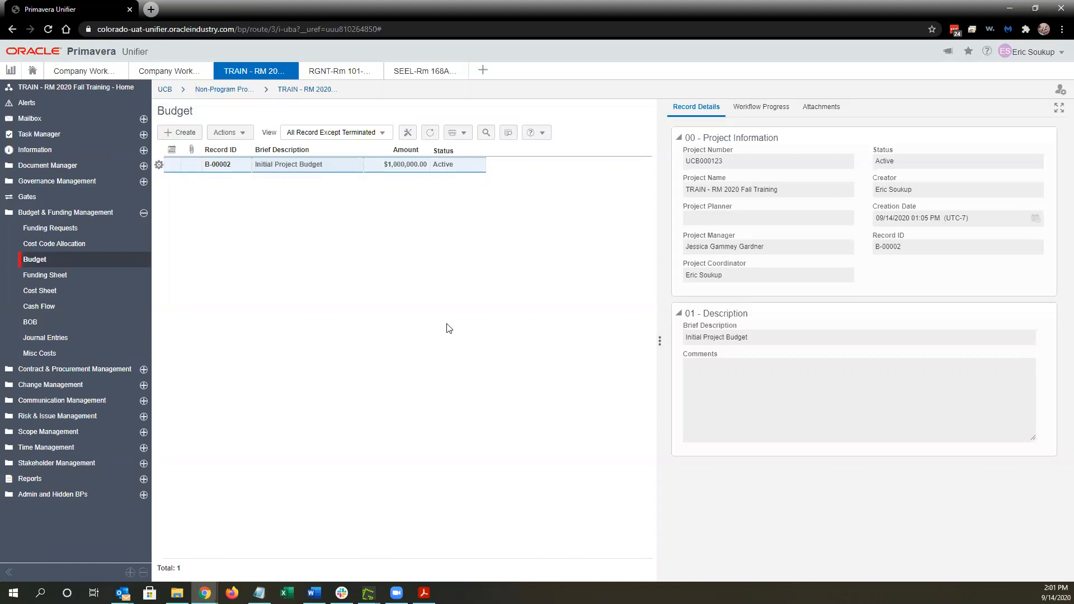
Expand Change Management and look at the Budget Transfers and Budget Changes logs
left_click(143, 386)
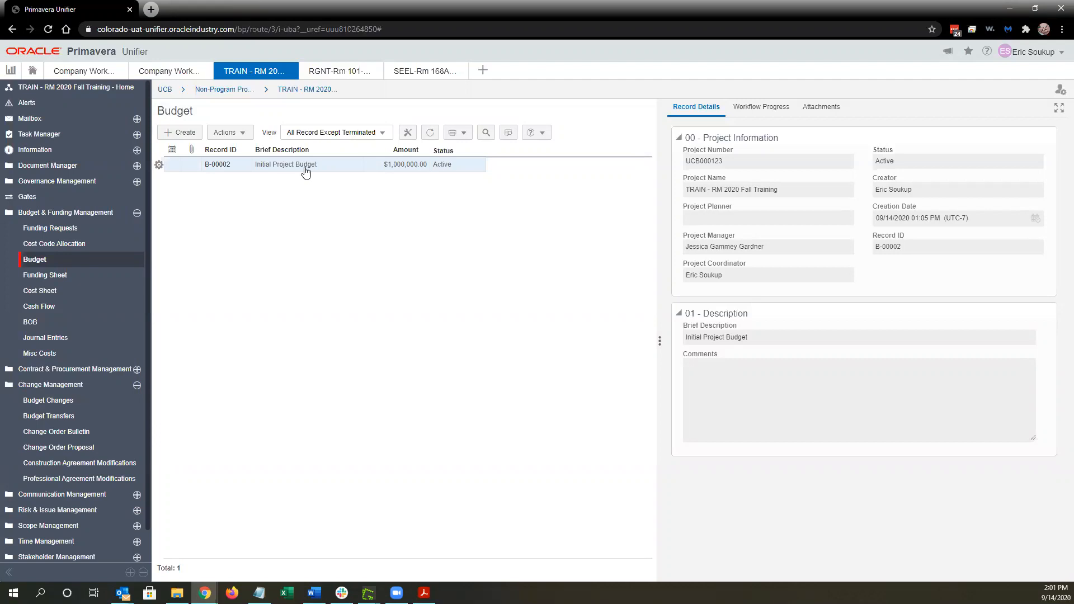
left_click(77, 409)
left_click(79, 414)
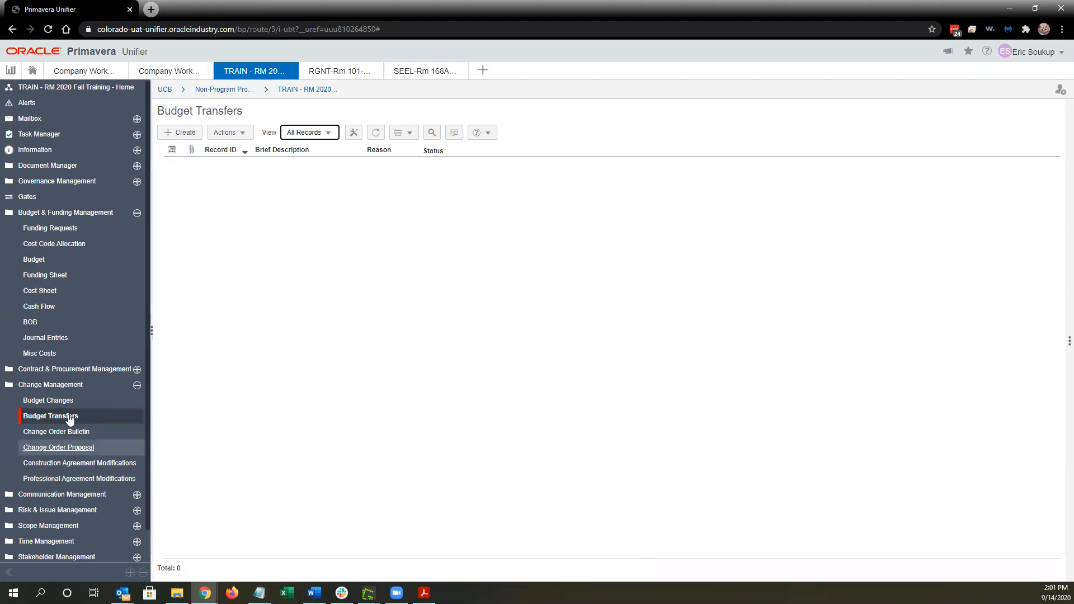
left_click(83, 402)
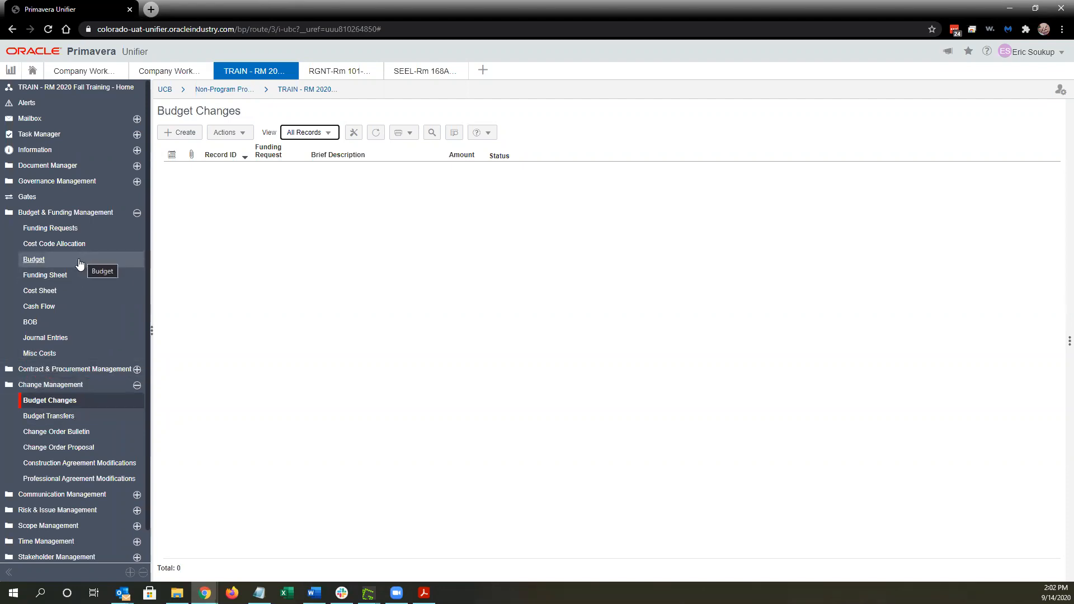
Open the Initial Project Budget record B-00002 from the Budget log, maximize its window and accept the task
left_click(77, 262)
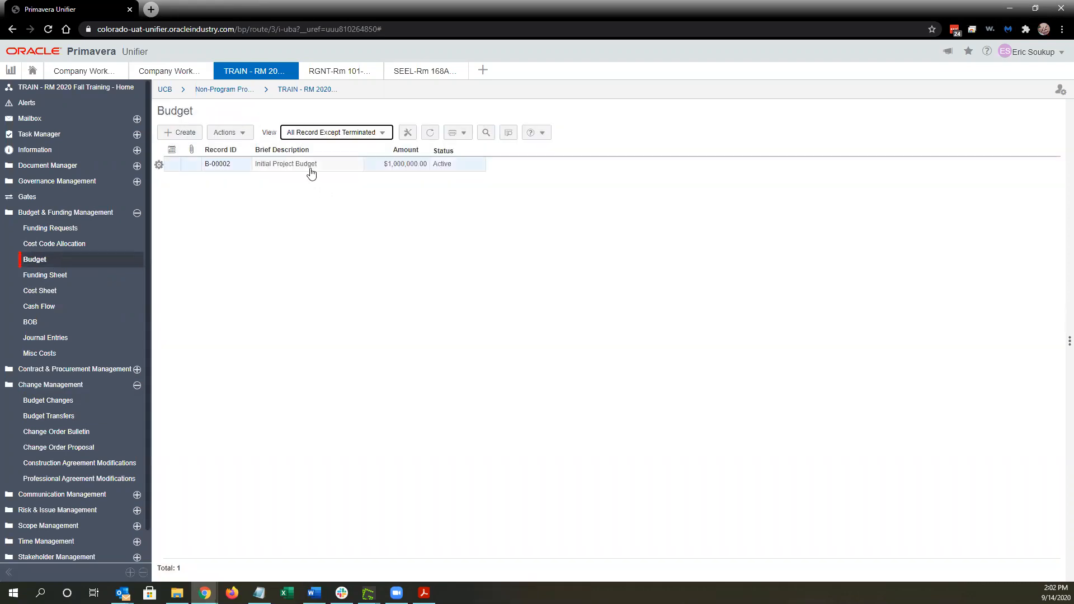
double_click(311, 168)
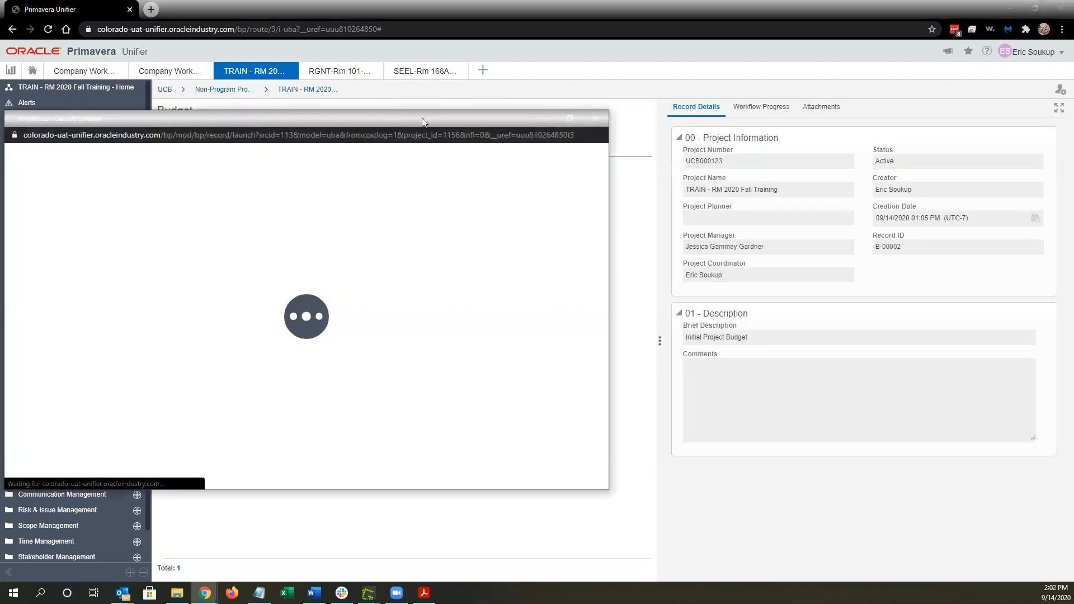
double_click(457, 117)
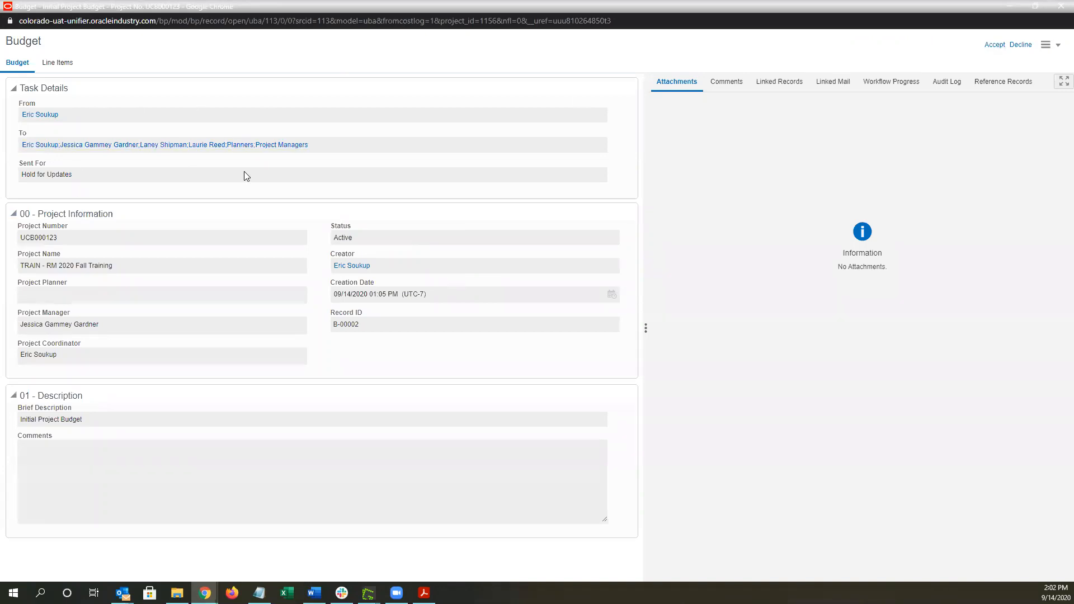
left_click(996, 44)
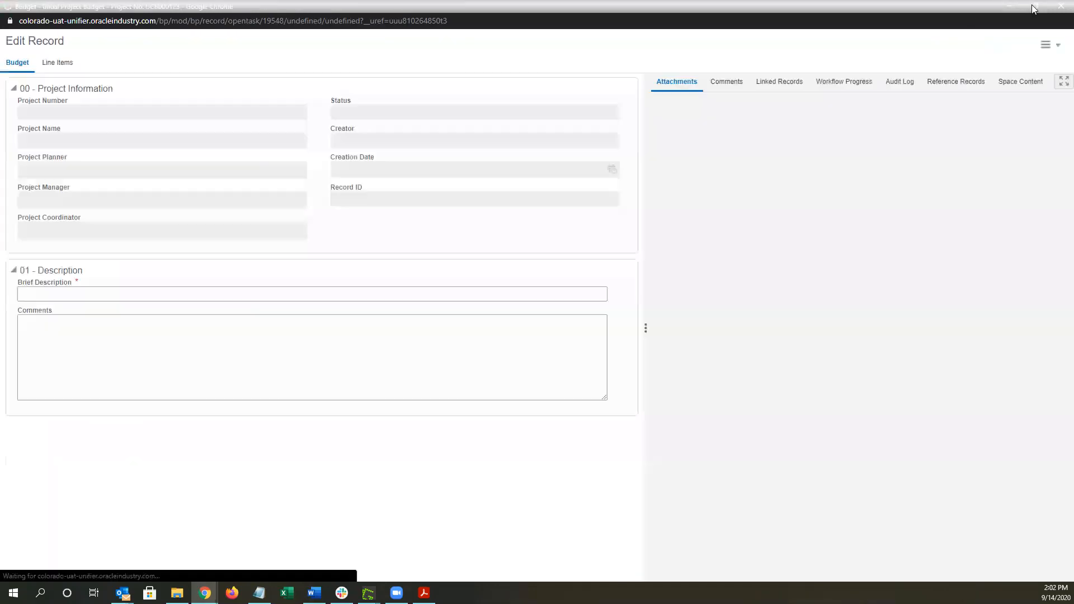
Restore the budget record window from full screen, move it over the Budget log and enlarge it to show the whole form
left_click(1035, 6)
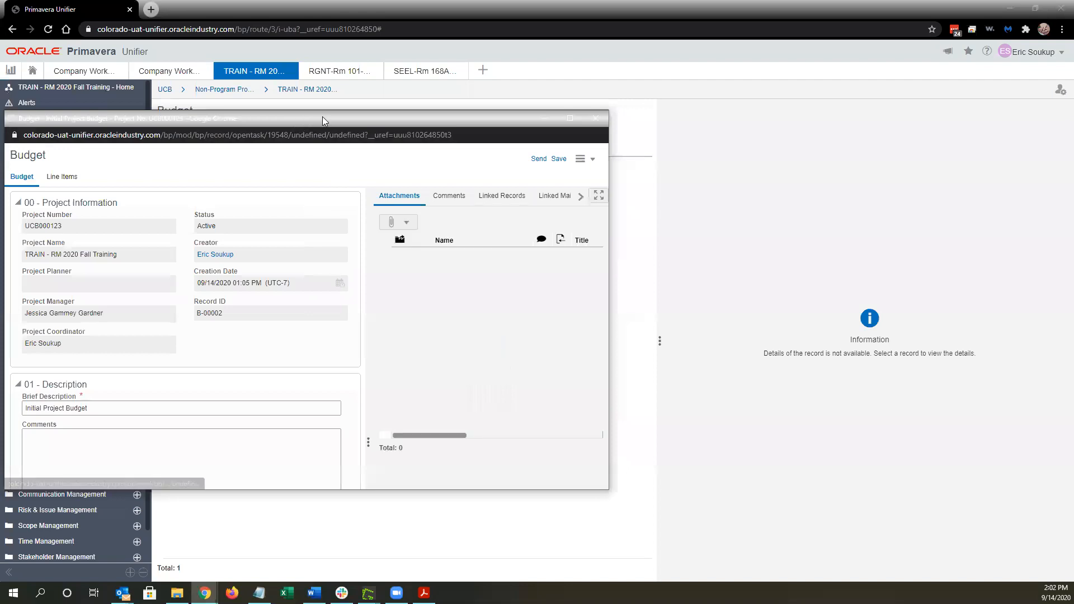
left_click_drag(324, 119, 511, 79)
scroll(440, 266, "down", 2)
scroll(440, 266, "up", 2)
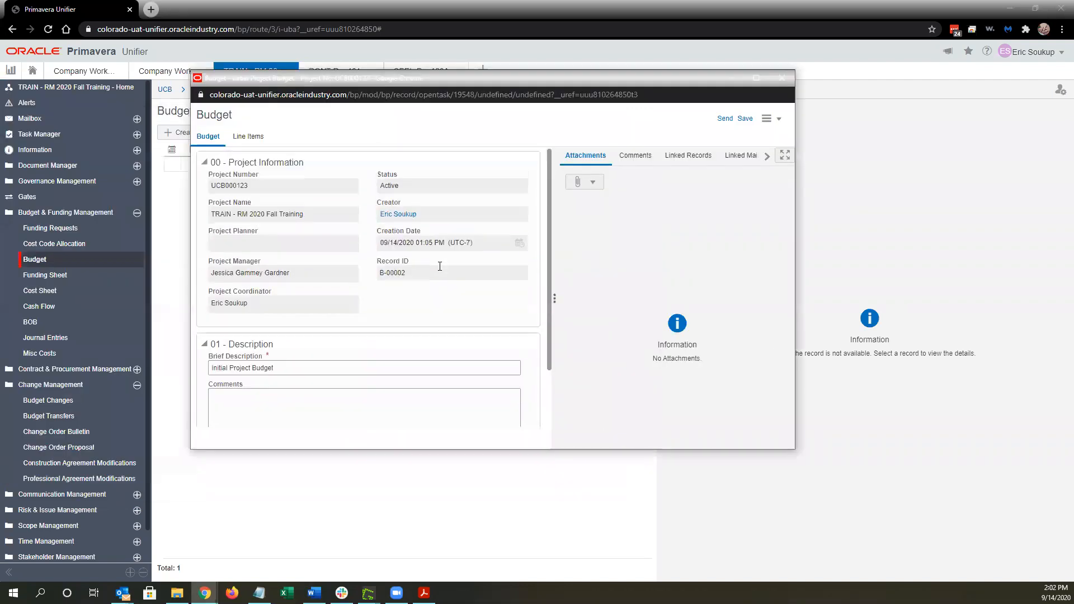
left_click_drag(526, 452, 525, 540)
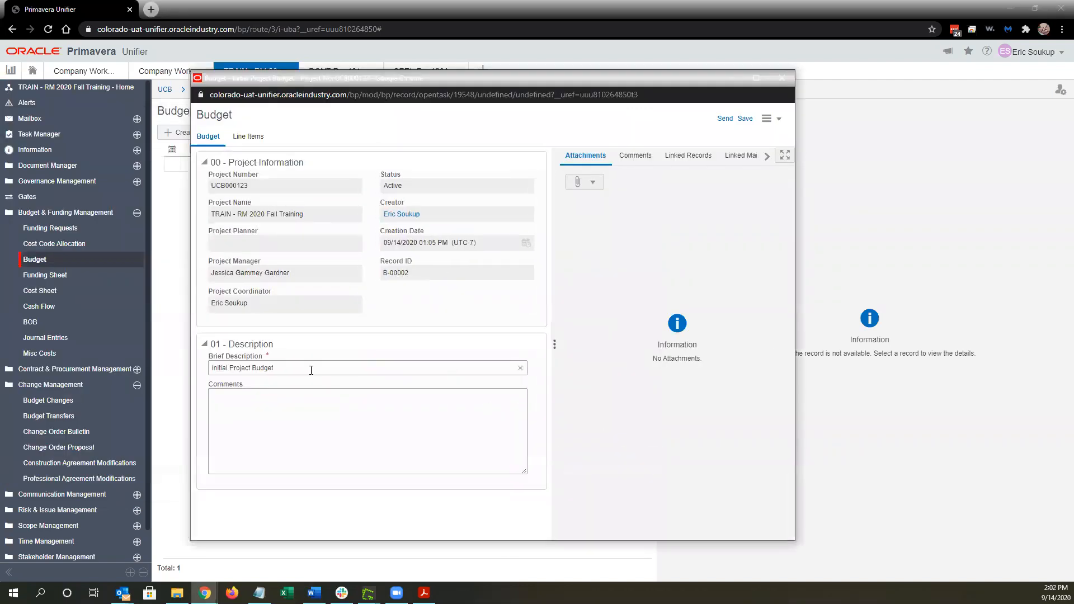
Change the record's Brief Description to "Baseline Budget" and copy that text
left_click_drag(274, 370, 210, 371)
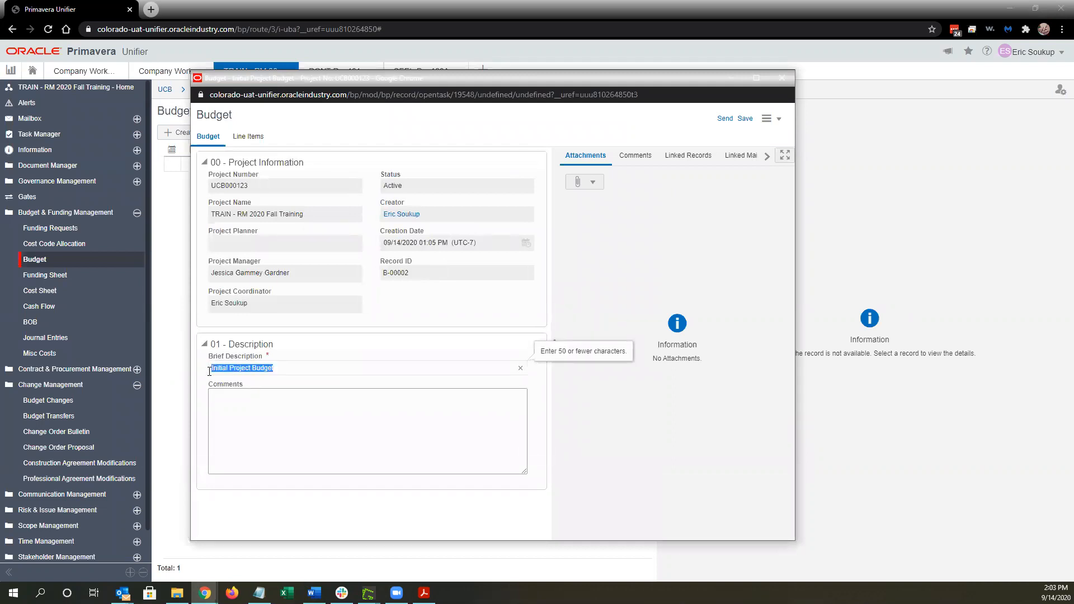
type("B")
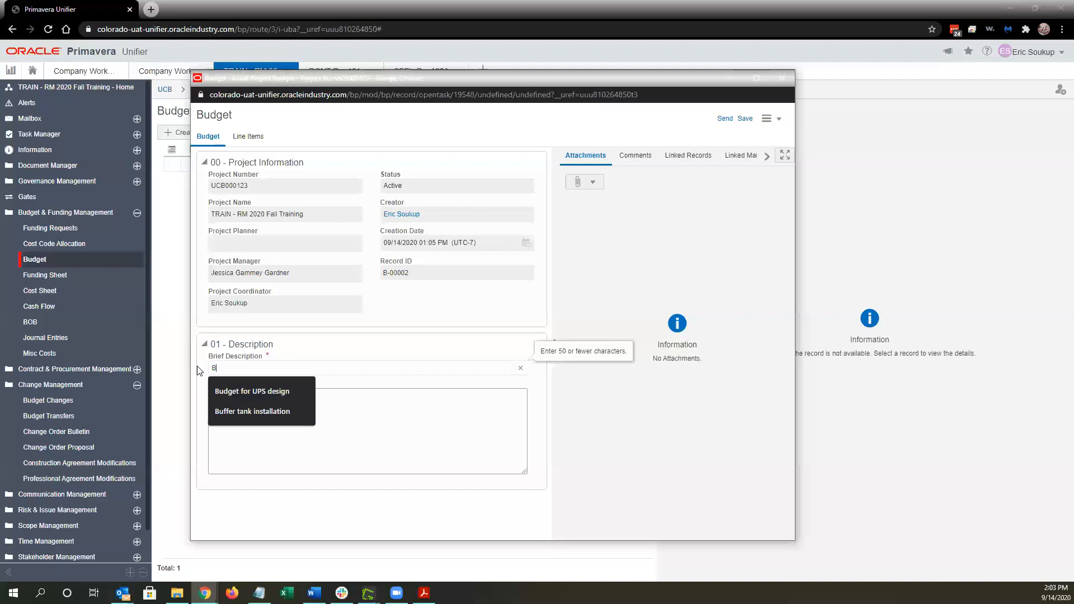
type("aseline")
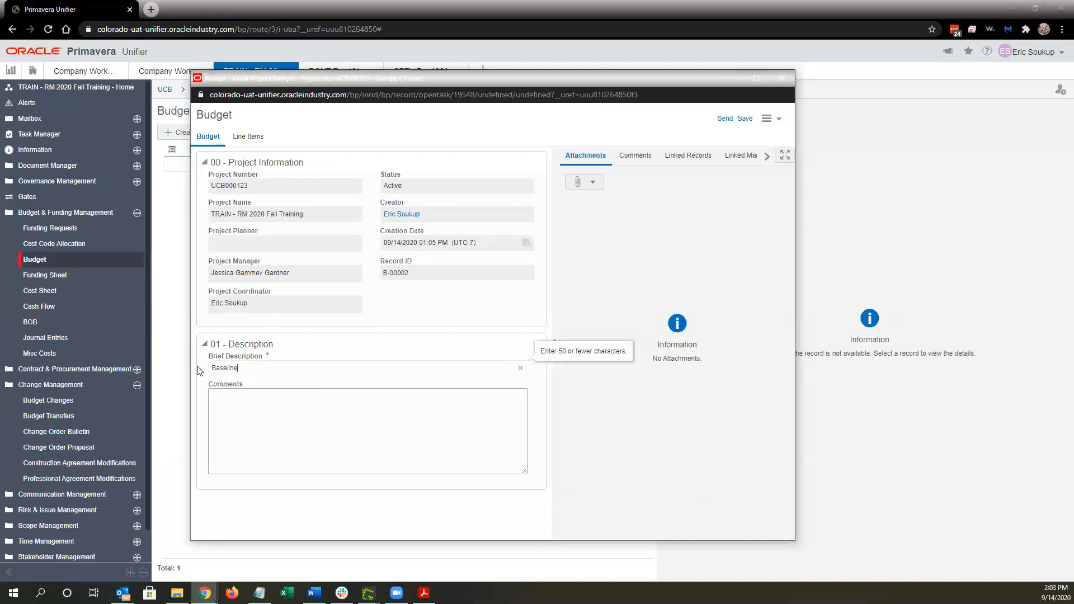
type(" Budget")
left_click_drag(263, 368, 209, 368)
key("ctrl+c")
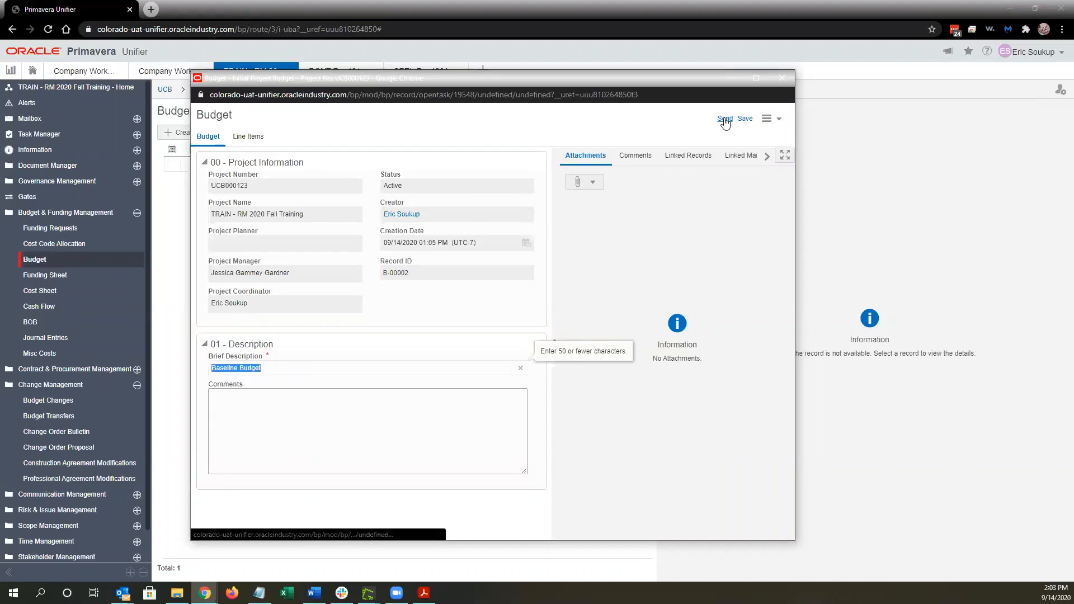
Check the line items, consult the Budget workflow diagram in Greenshot, and send the record with the Send for Update action
left_click(252, 139)
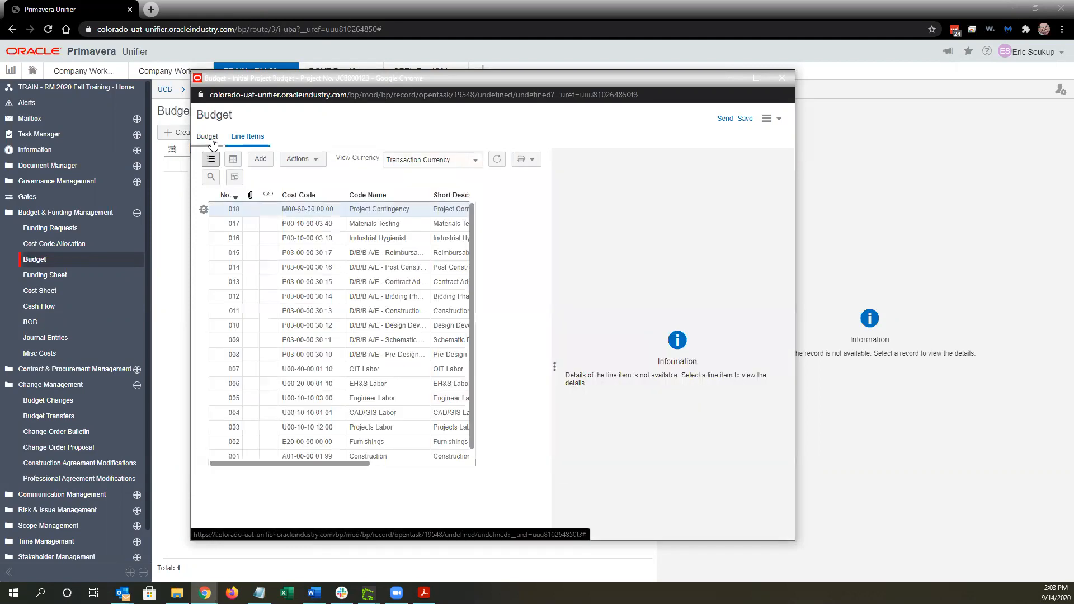
left_click(208, 140)
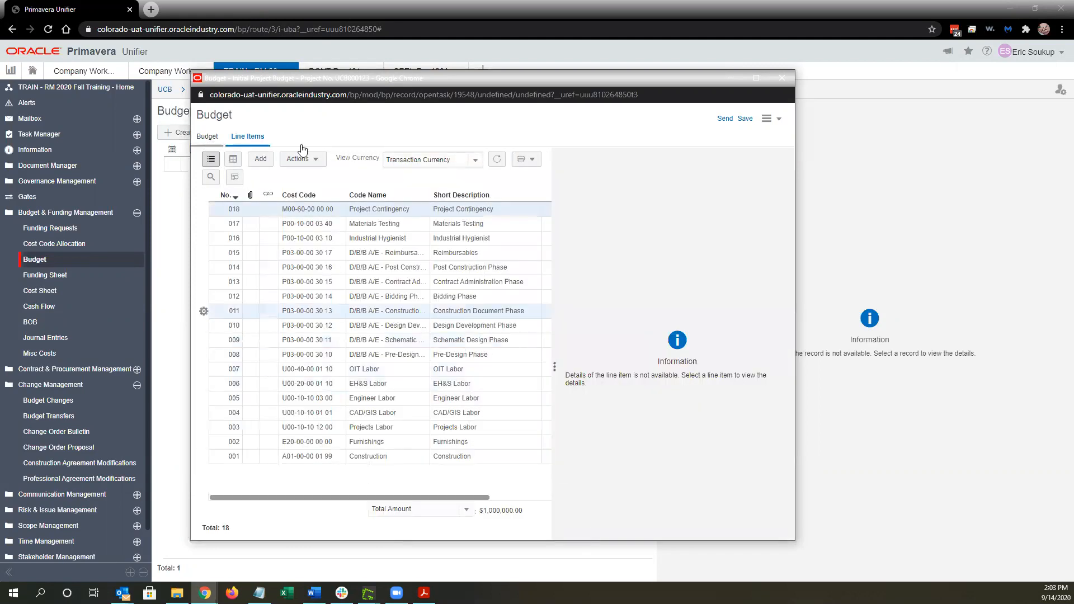
left_click(726, 120)
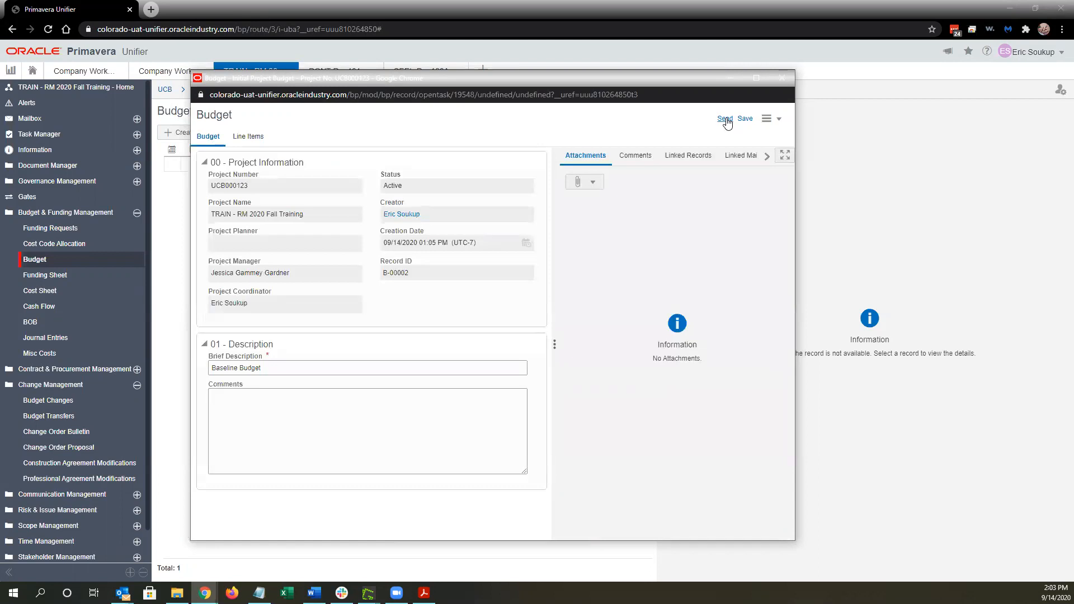
left_click(456, 172)
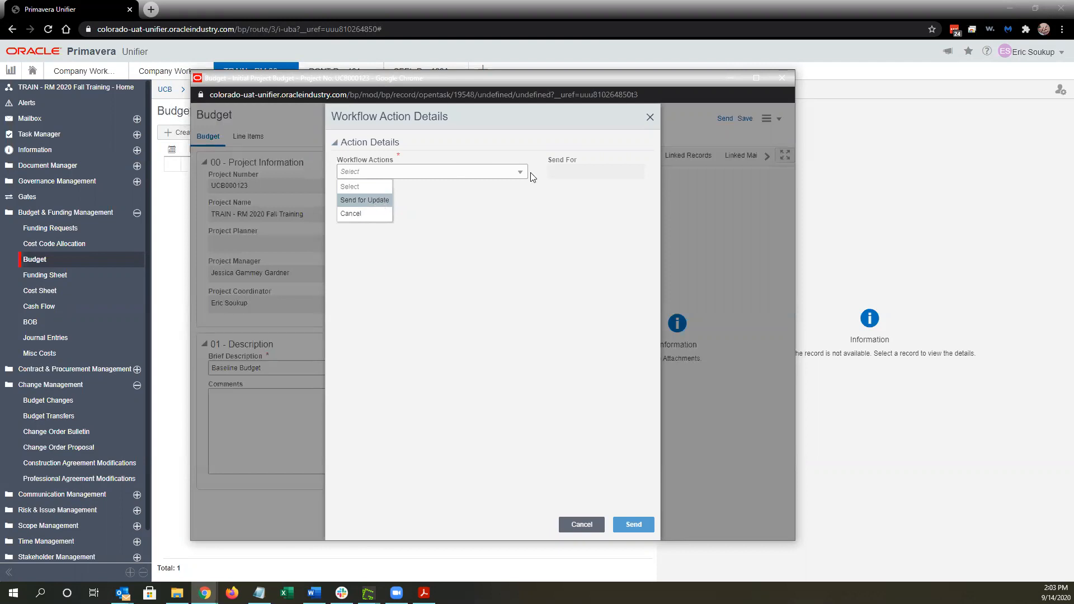
left_click(368, 593)
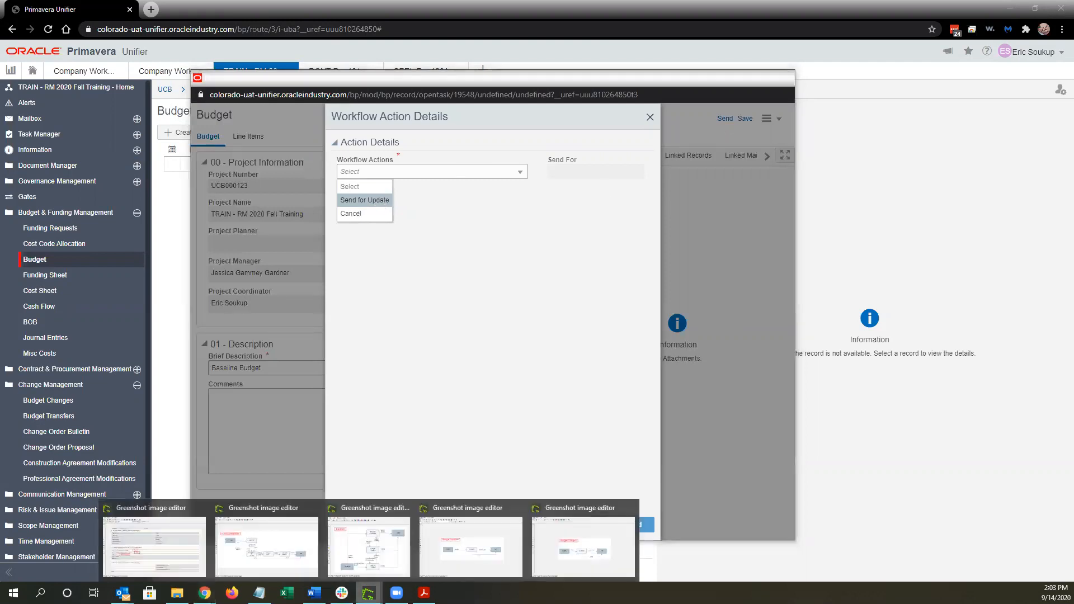
left_click(368, 540)
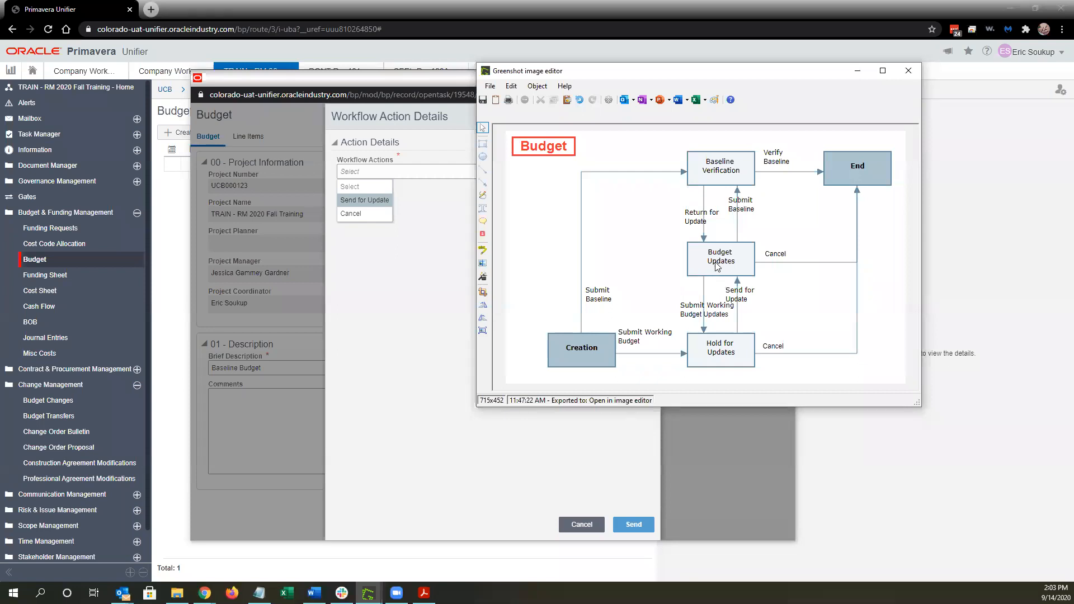
left_click(380, 201)
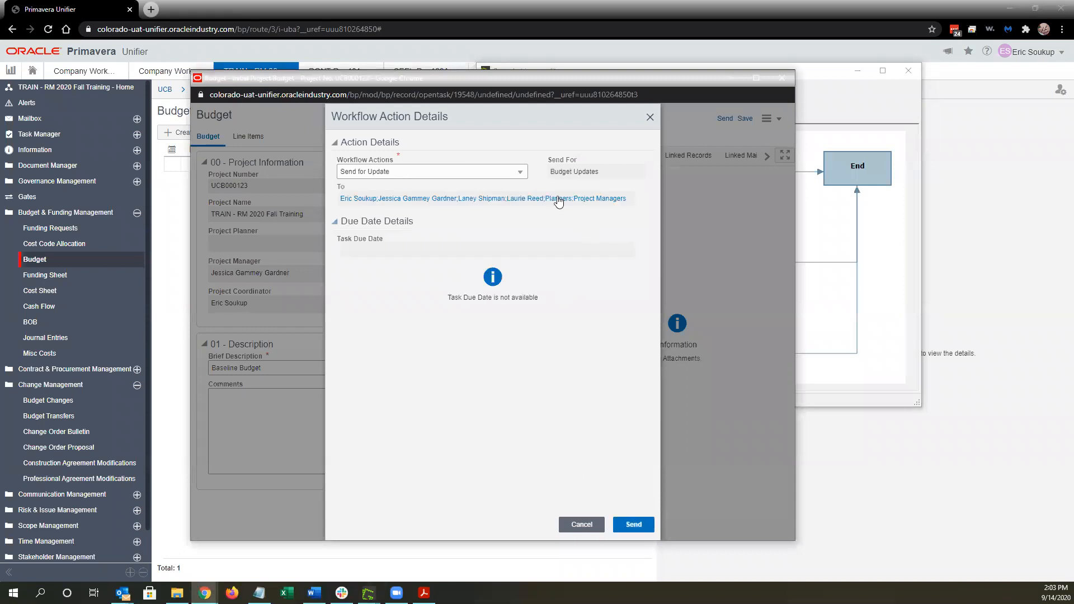
left_click(633, 525)
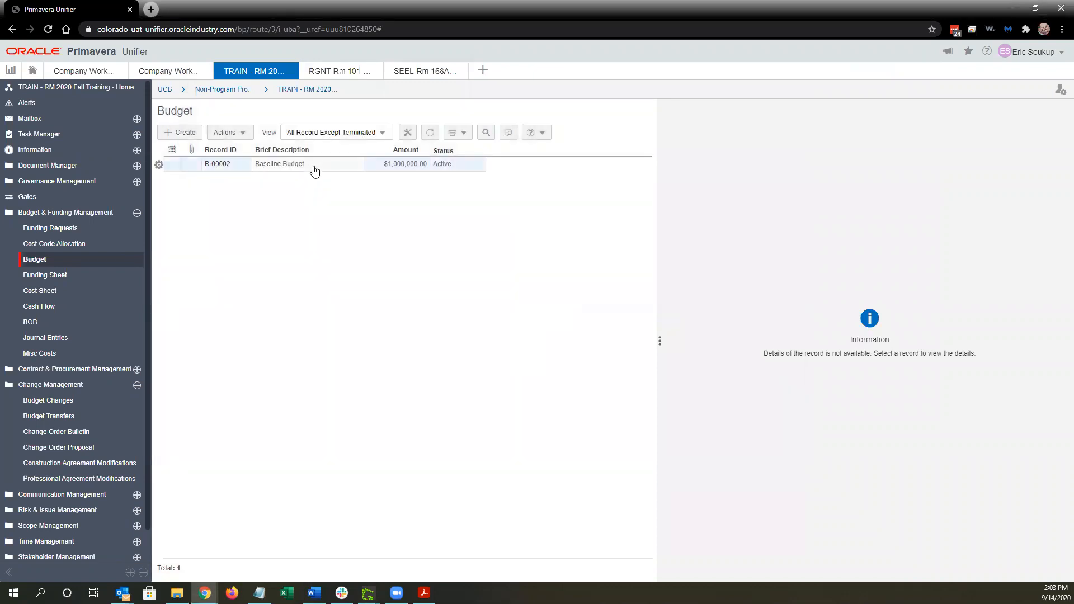
Open the Budget task B-00002 from the project's Tasks log and accept it
left_click(53, 135)
left_click(56, 151)
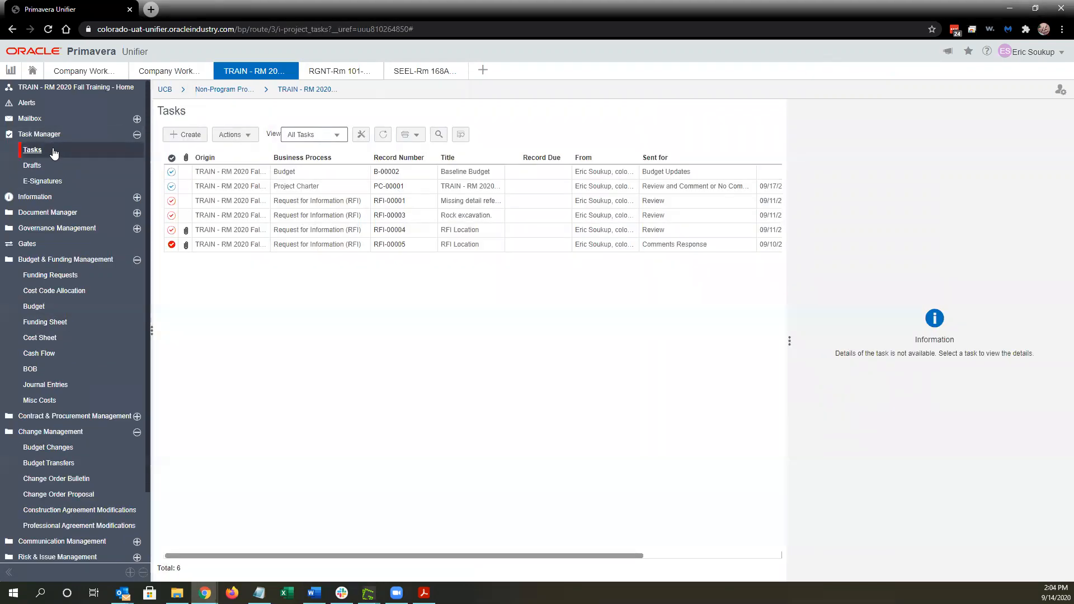
left_click(297, 173)
left_click(300, 175)
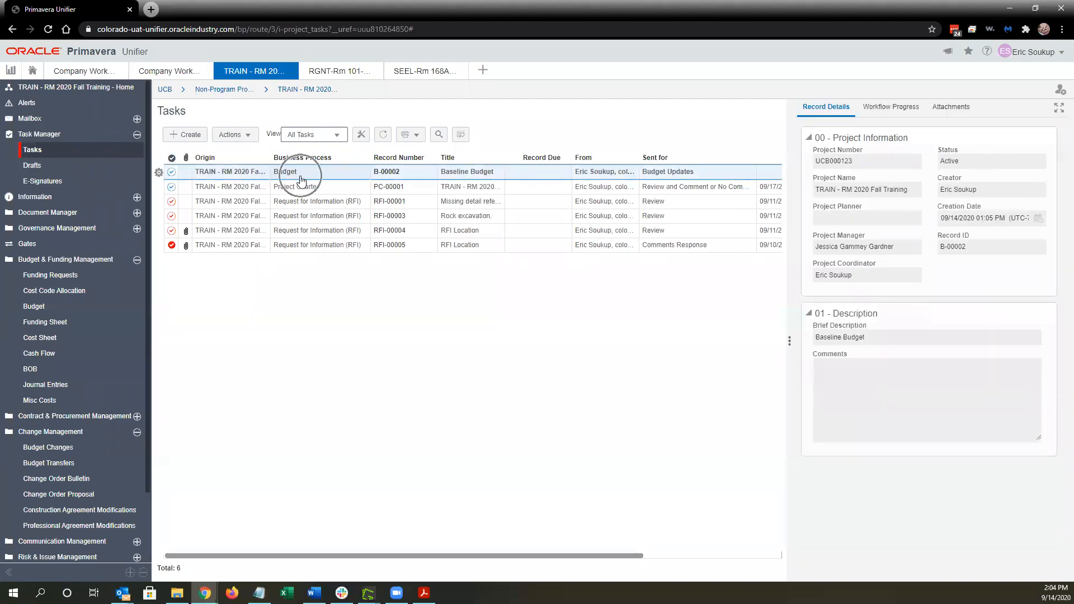
double_click(681, 173)
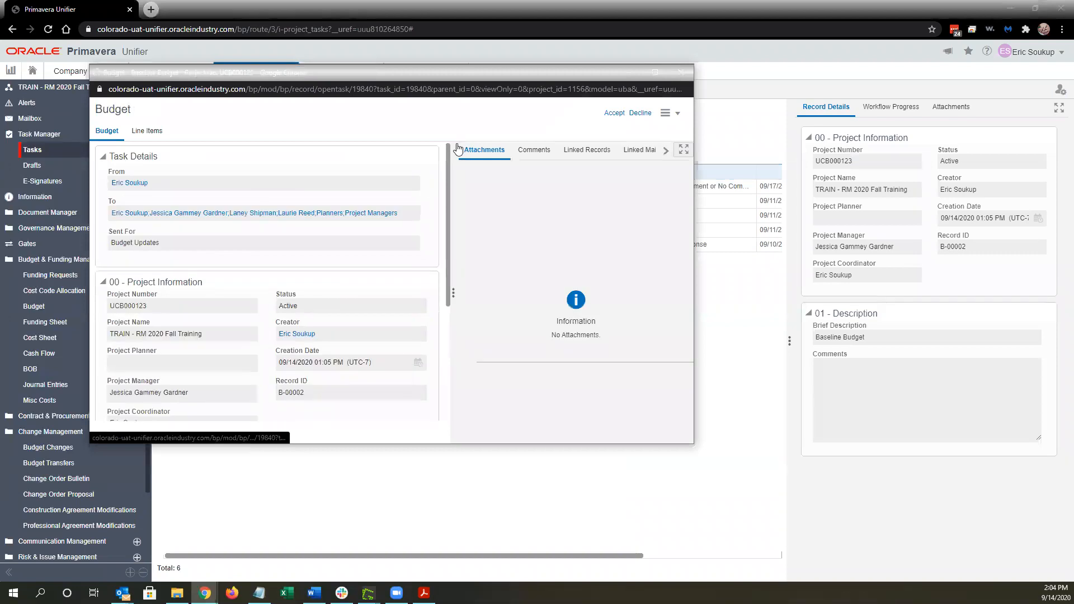
left_click(614, 113)
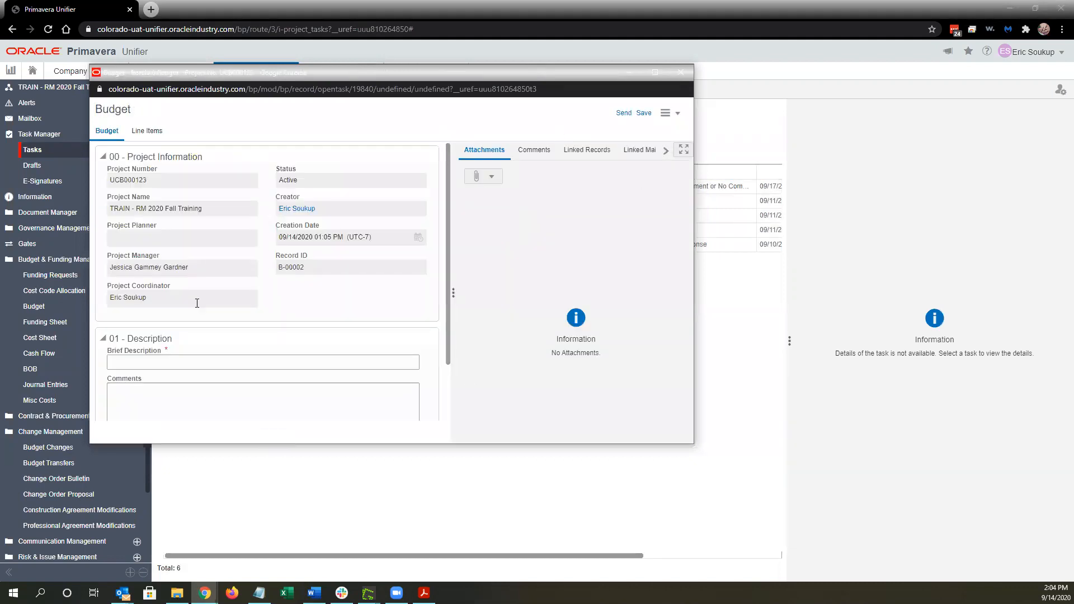
Paste "Baseline Budget" into the accepted budget record's Brief Description
left_click(156, 362)
left_click(154, 339)
left_click_drag(239, 361, 105, 367)
key("ctrl+v")
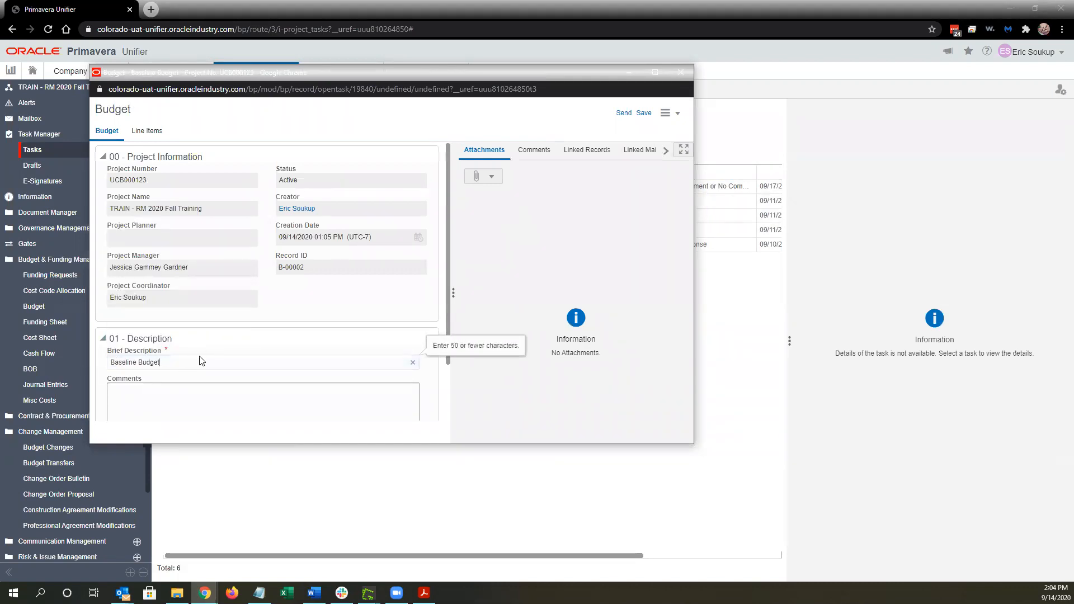
left_click(273, 341)
left_click(115, 339)
left_click(144, 384)
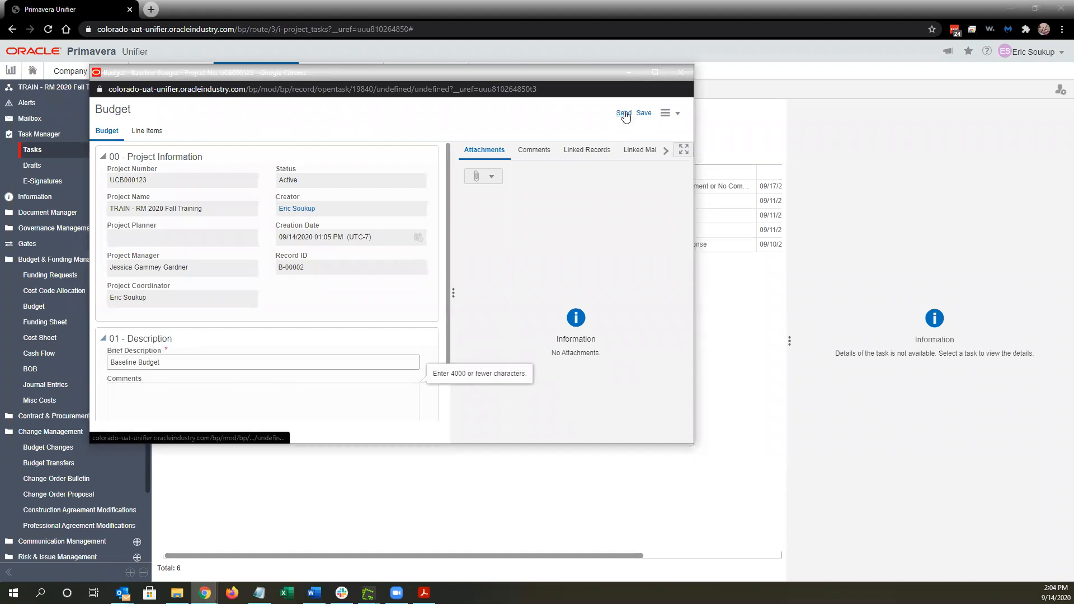
Maximize the budget record and examine its workflow progress graphic, closing the graphic when finished
double_click(574, 76)
left_click(880, 84)
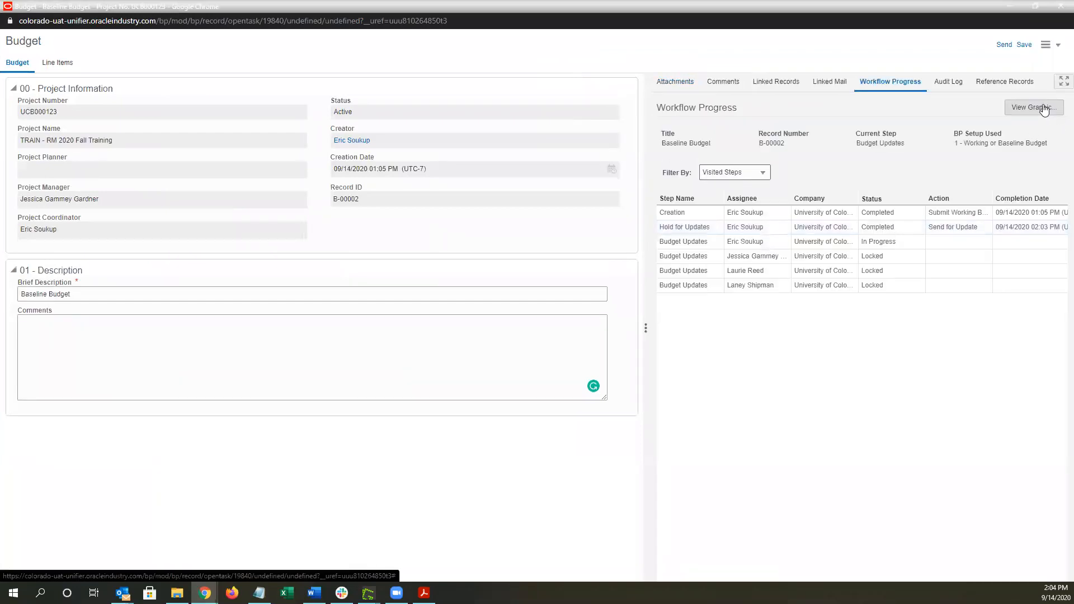
left_click(1043, 107)
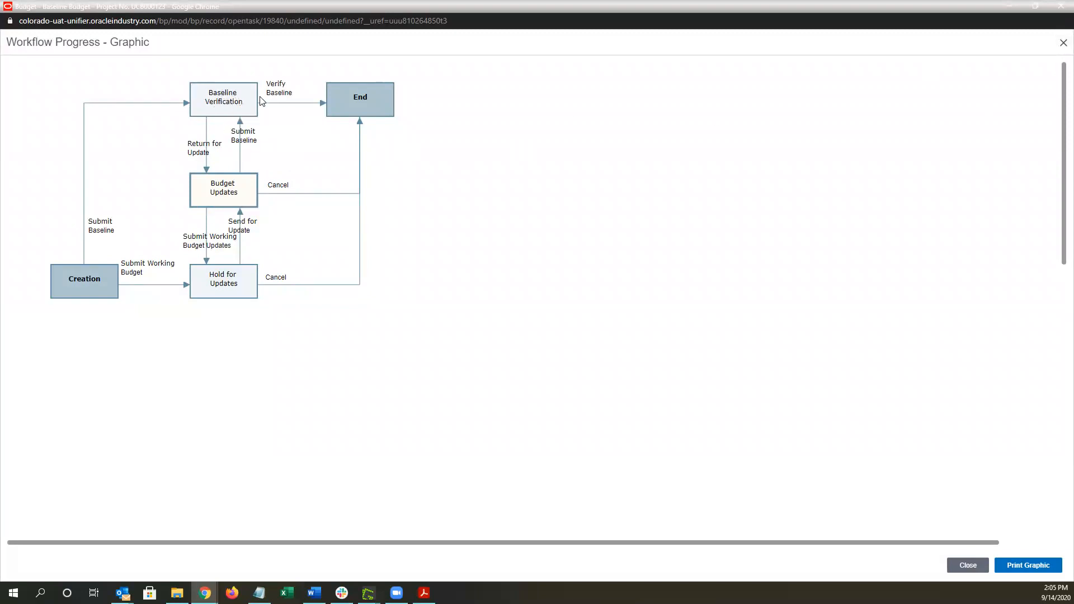
left_click(1061, 48)
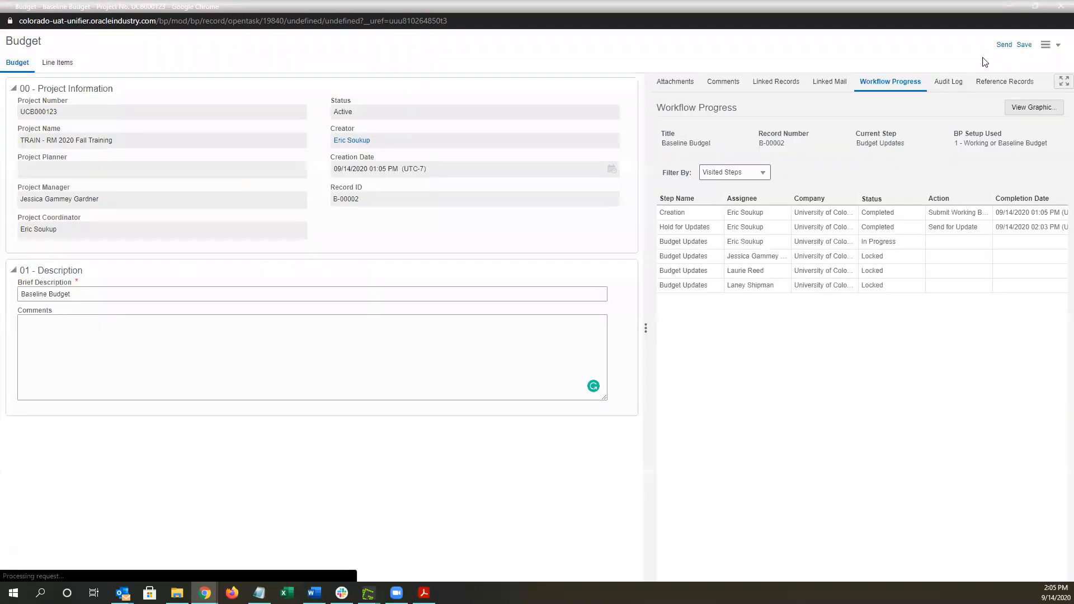
Send the budget record to Baseline Verification with the Submit Baseline workflow action
left_click(1005, 47)
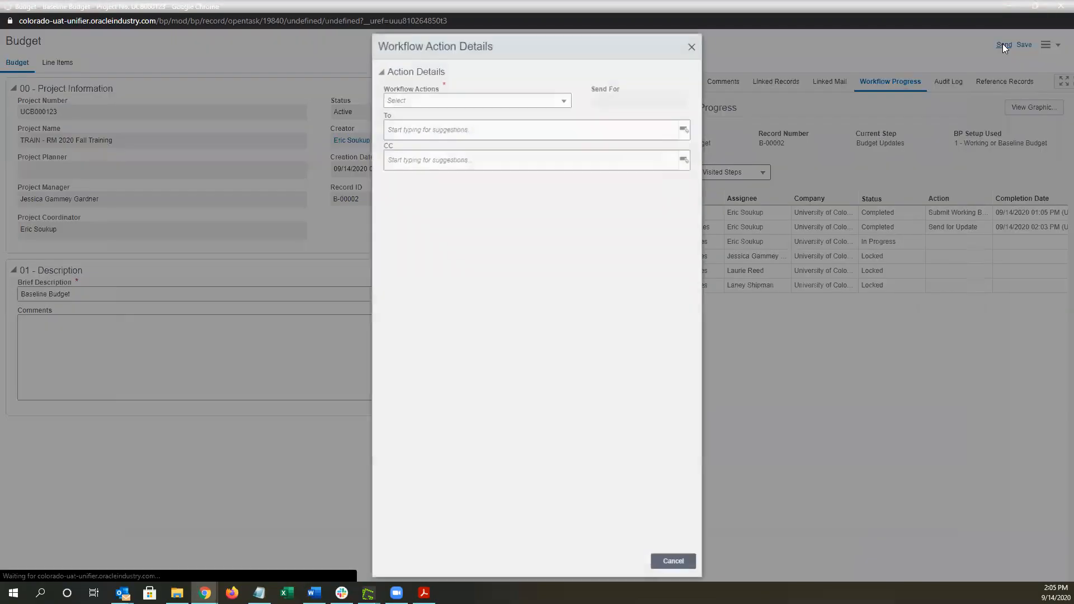
left_click(463, 103)
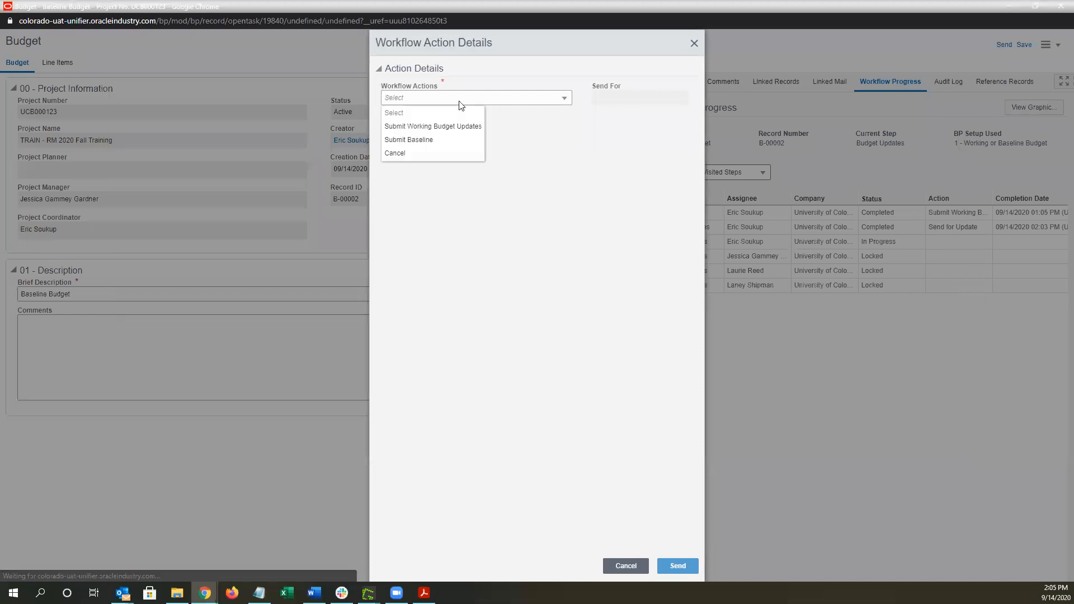
left_click(451, 141)
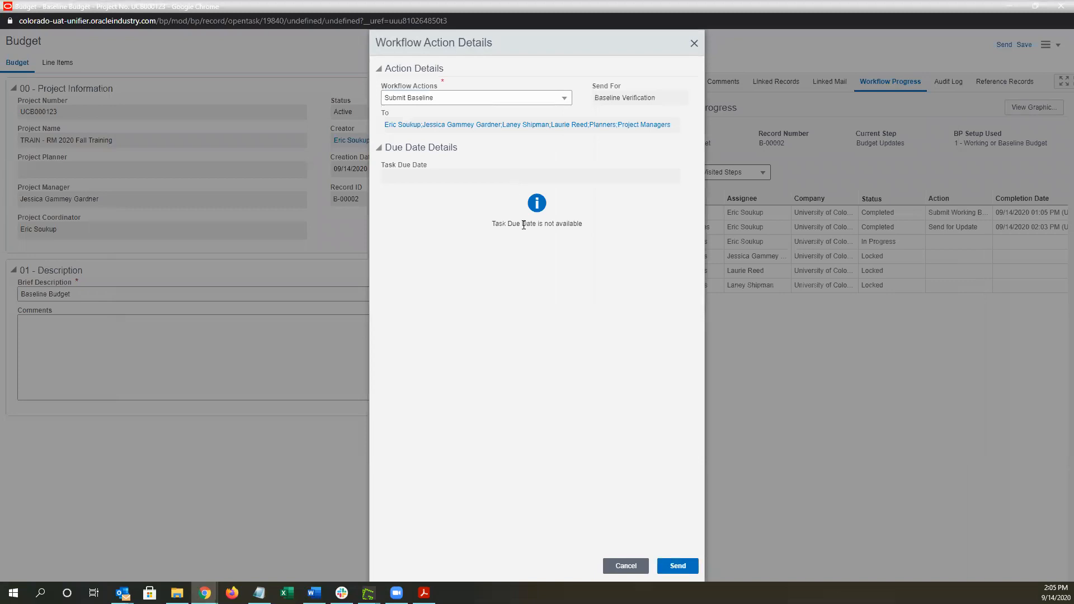
left_click(674, 568)
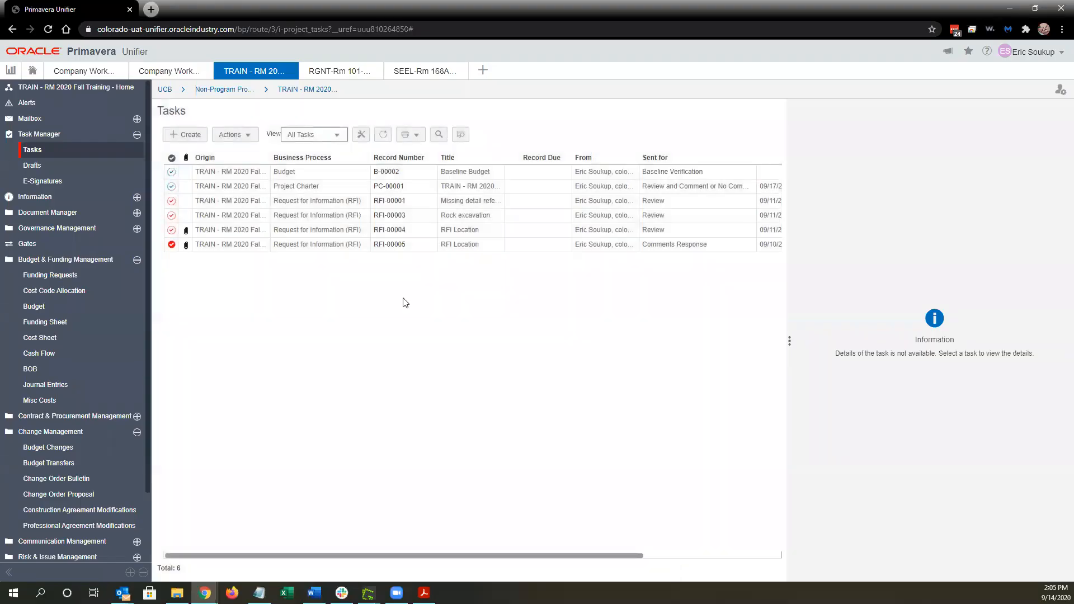
Open the Budget task sent for Baseline Verification in a maximized window, accept it and review its line items
left_click(312, 176)
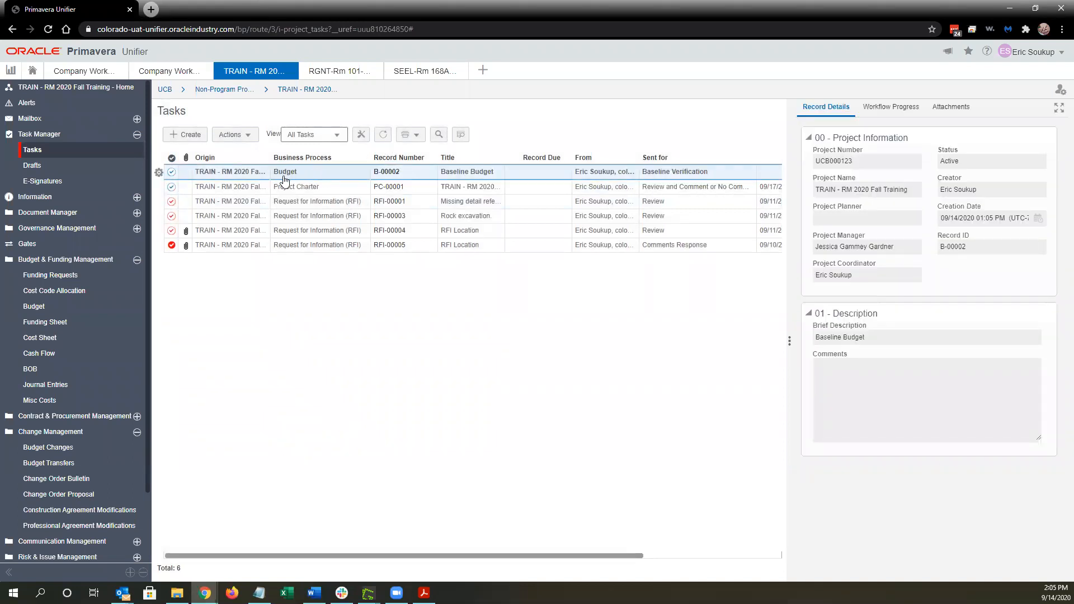
double_click(671, 176)
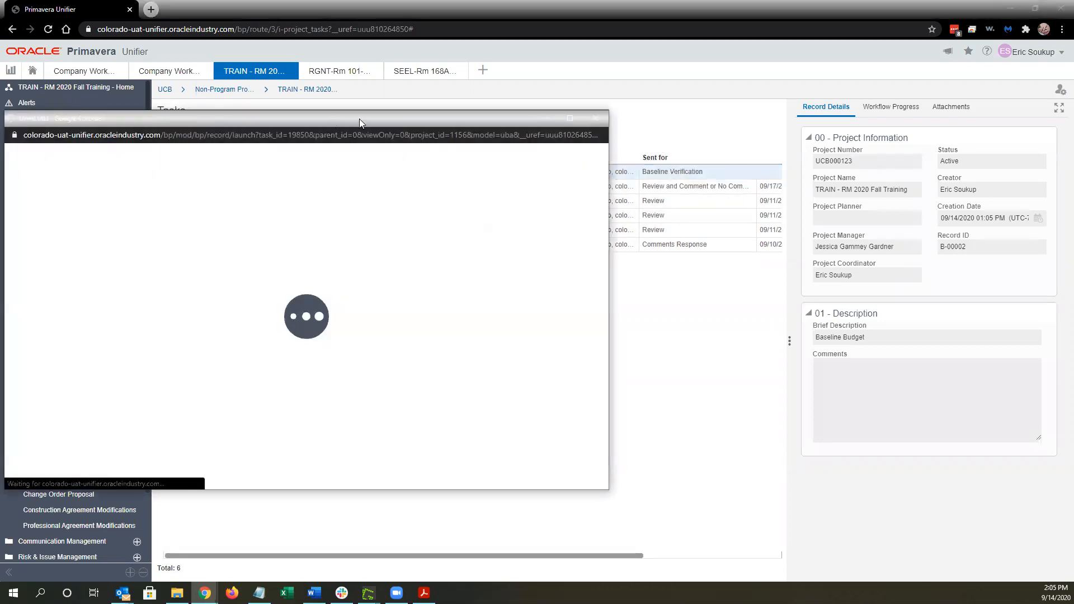
left_click_drag(359, 119, 447, 63)
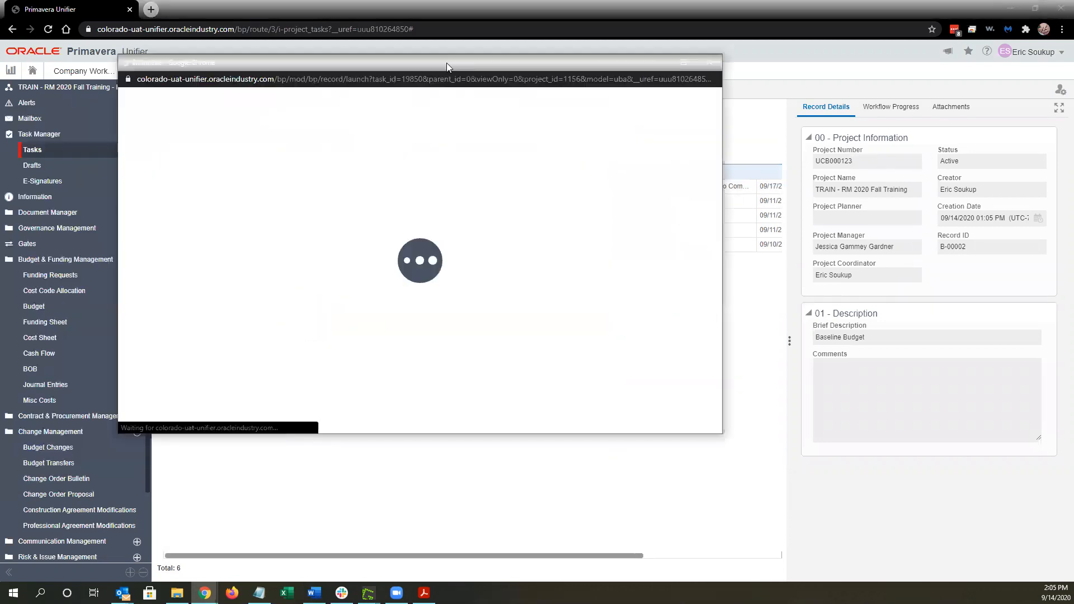
double_click(447, 63)
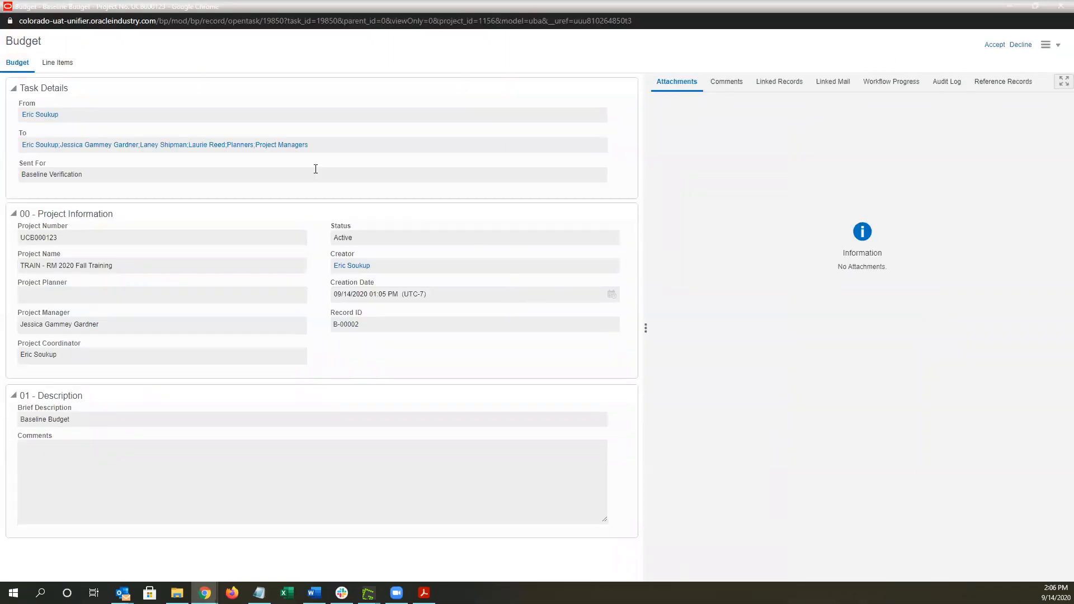
left_click(991, 44)
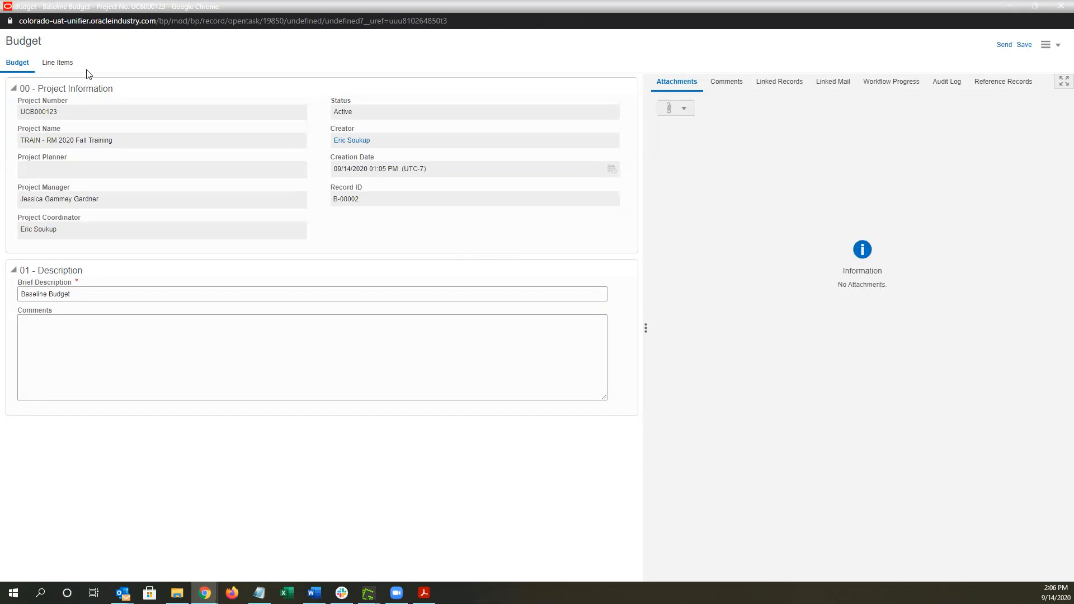
left_click(69, 63)
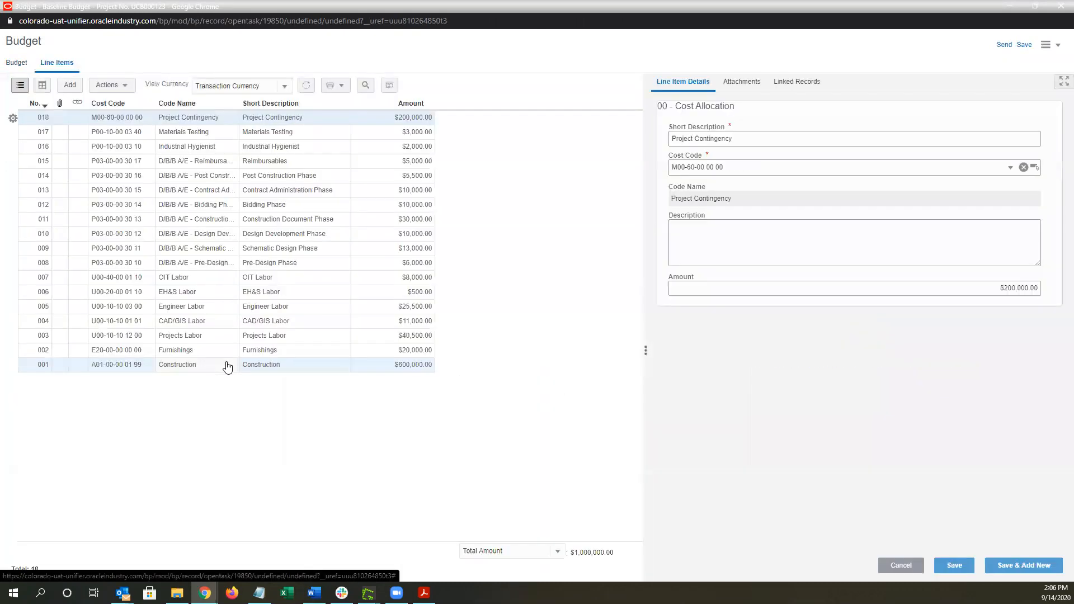
left_click(17, 62)
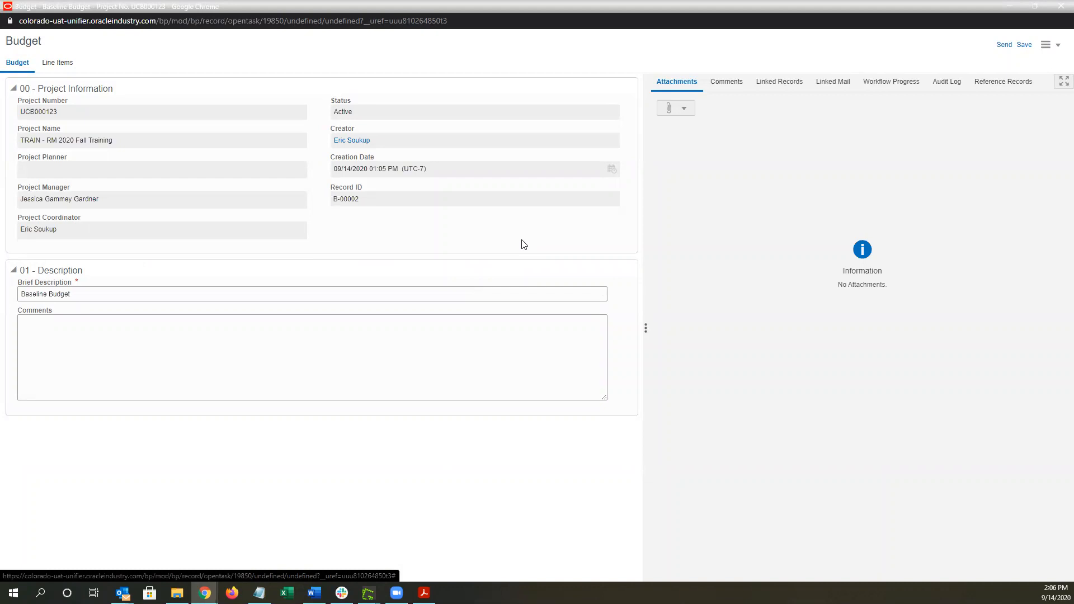
Send the Baseline Budget record onward with the Verify Baseline workflow action
left_click(1000, 49)
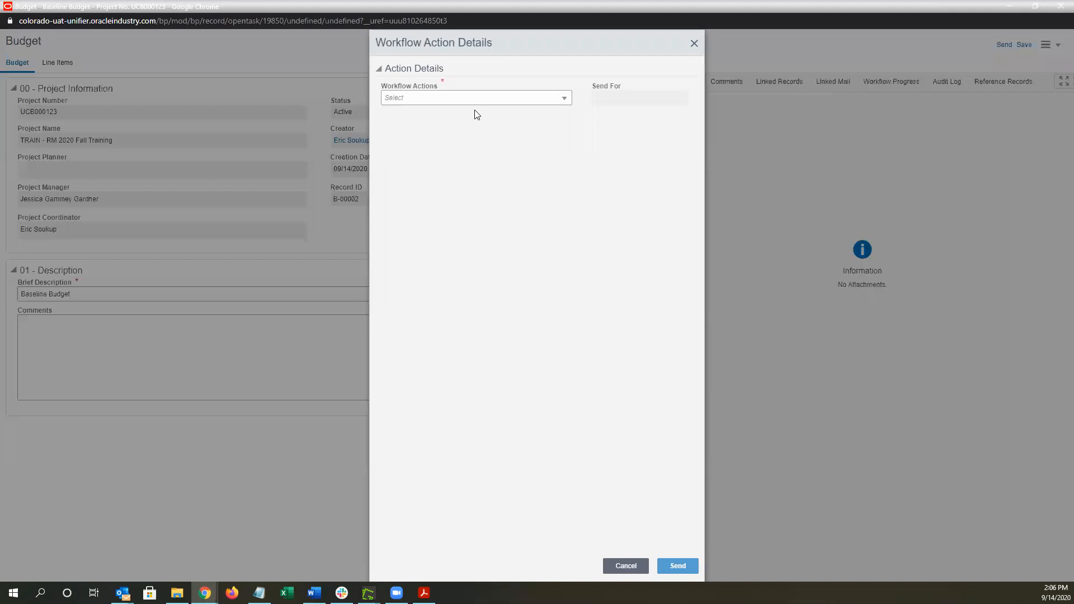
left_click(483, 101)
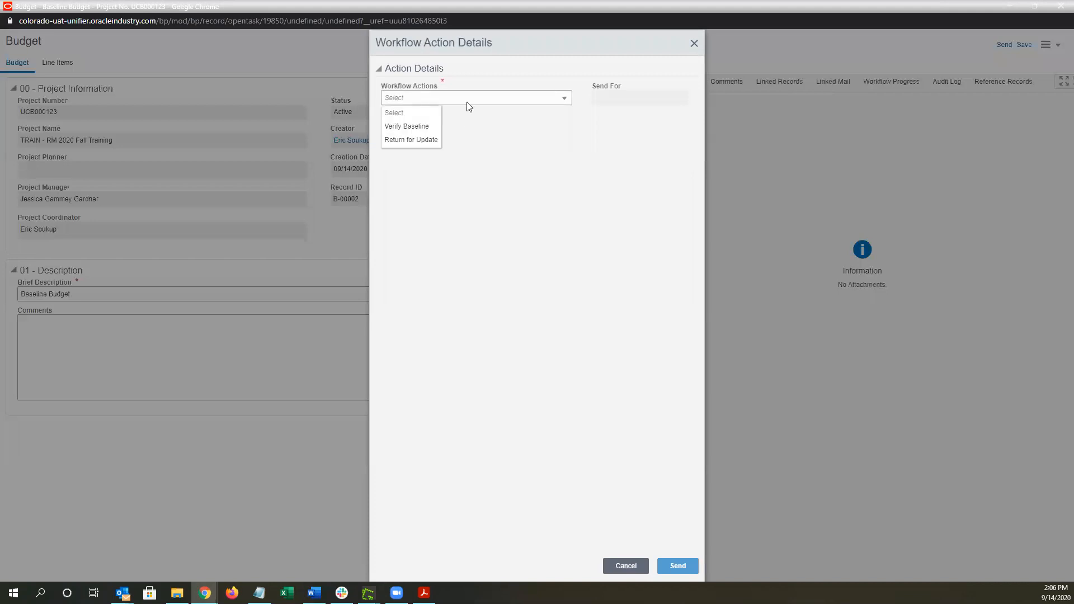
left_click(438, 128)
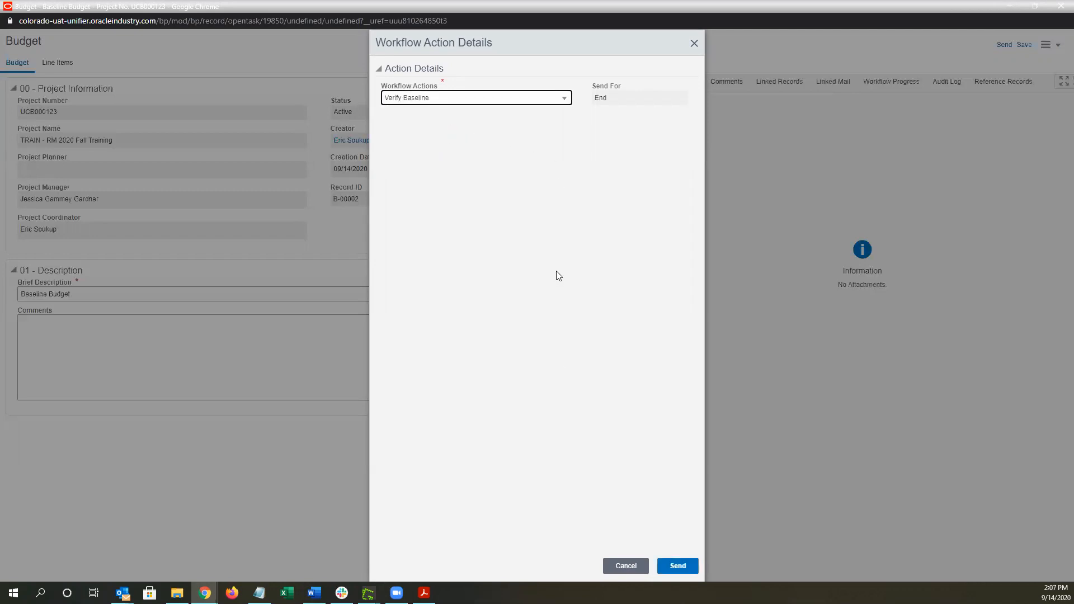
left_click(678, 567)
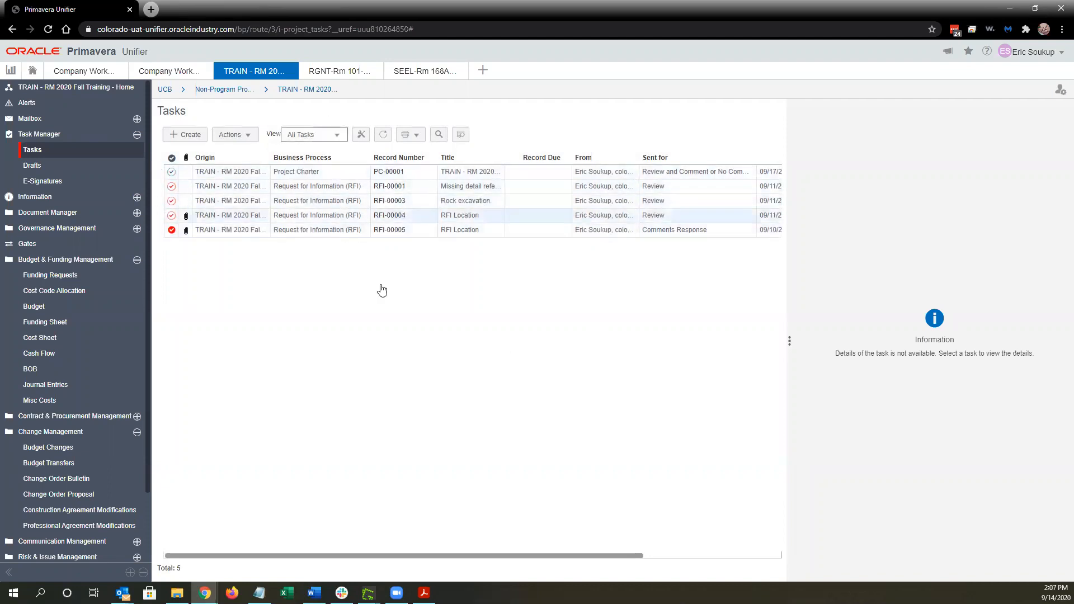
Open the Baseline Budget record from the project's Budget log, review its line items and header, and close it
left_click(50, 312)
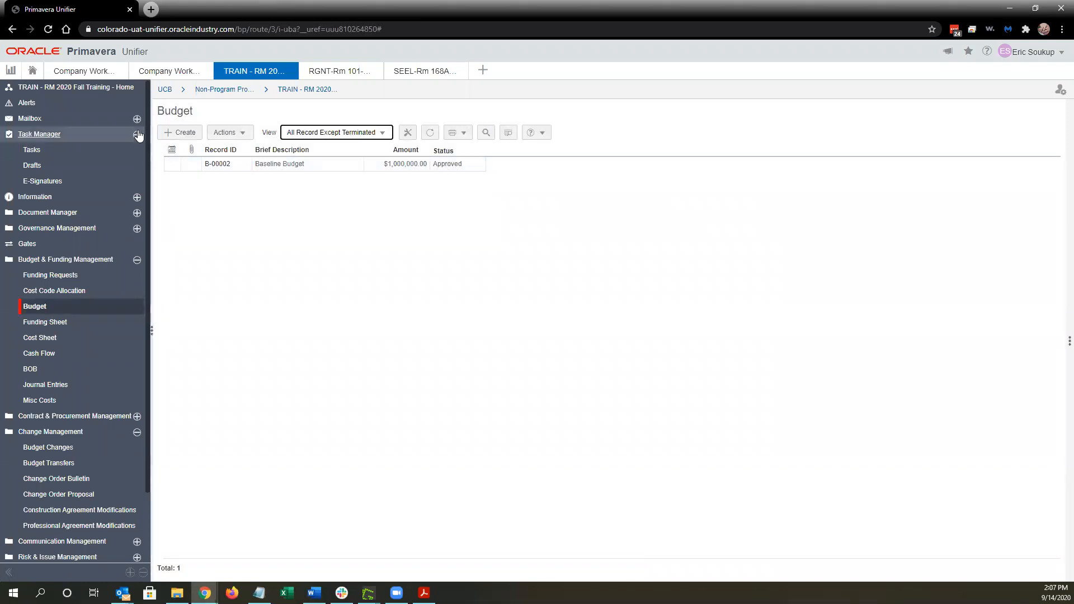
left_click(137, 135)
double_click(338, 167)
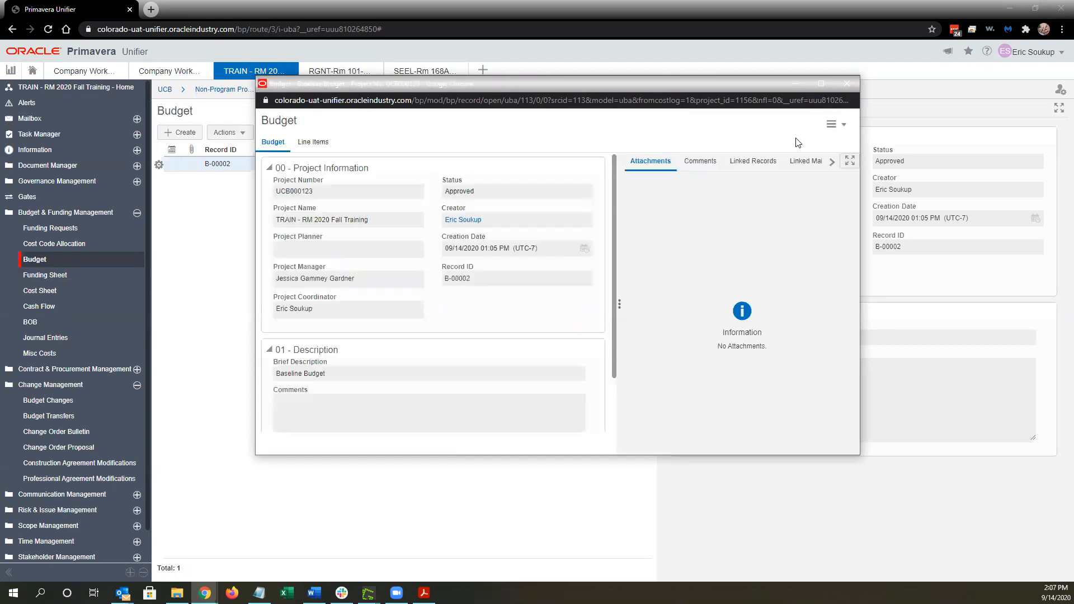
left_click(312, 146)
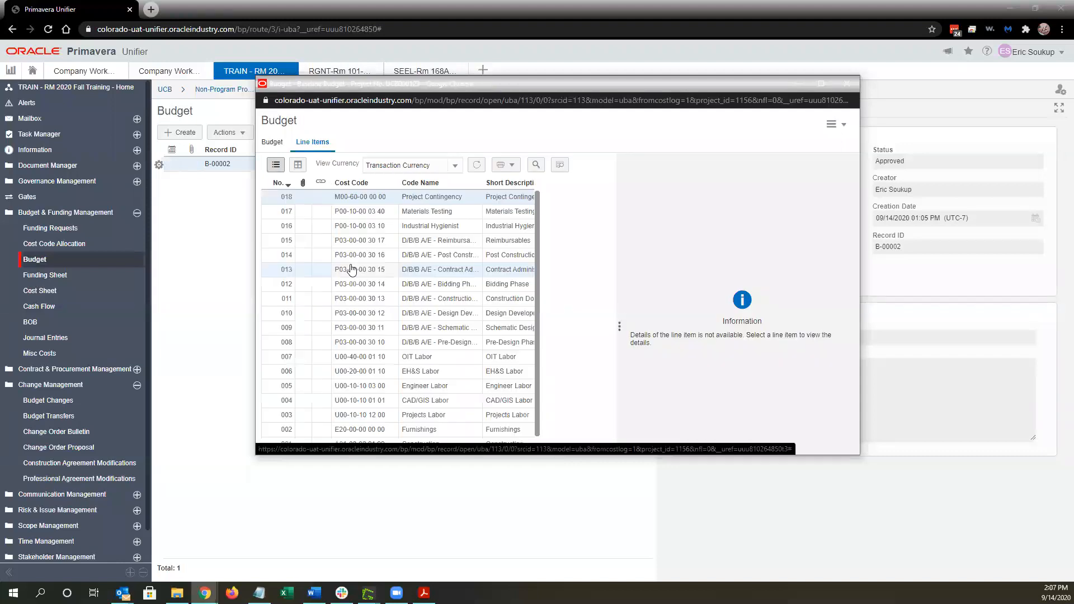
left_click(272, 142)
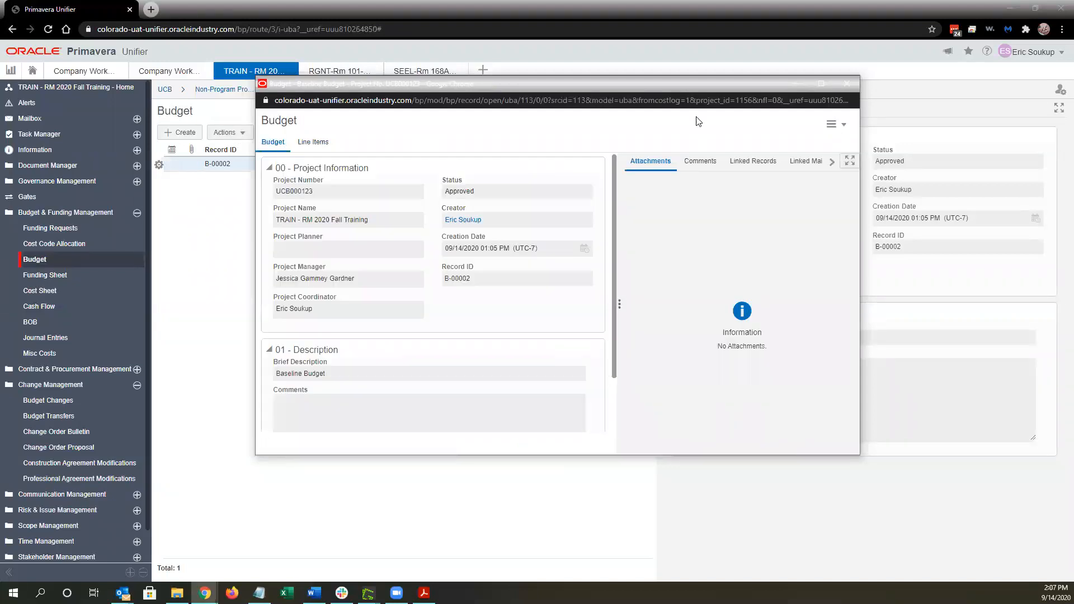
left_click(847, 84)
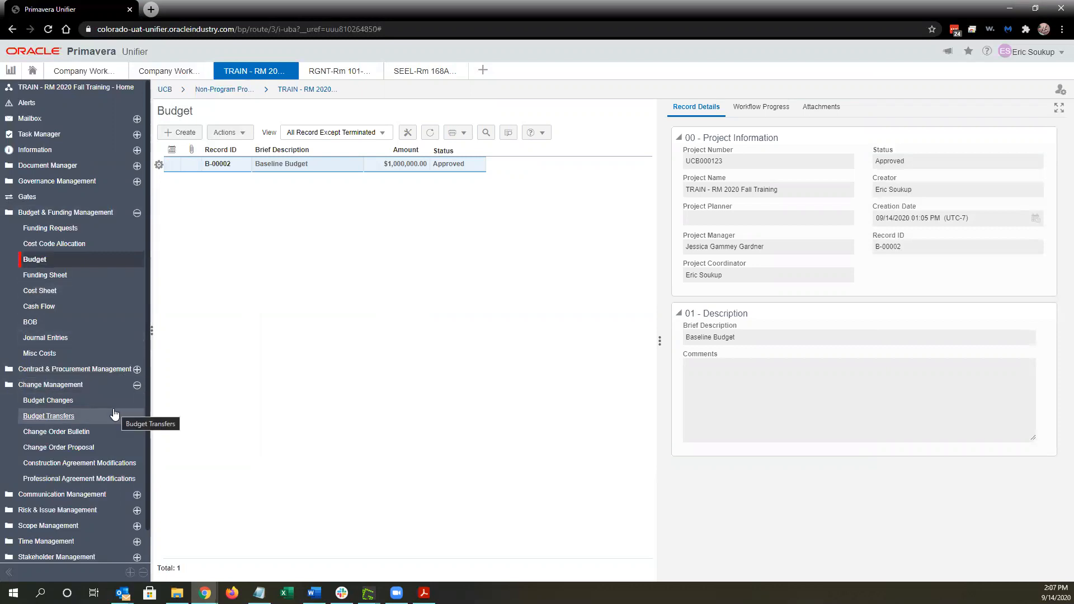
Open the Budget Transfers log and examine the Budget Transfers workflow diagram in Greenshot, minimizing the diagram when finished
left_click(97, 422)
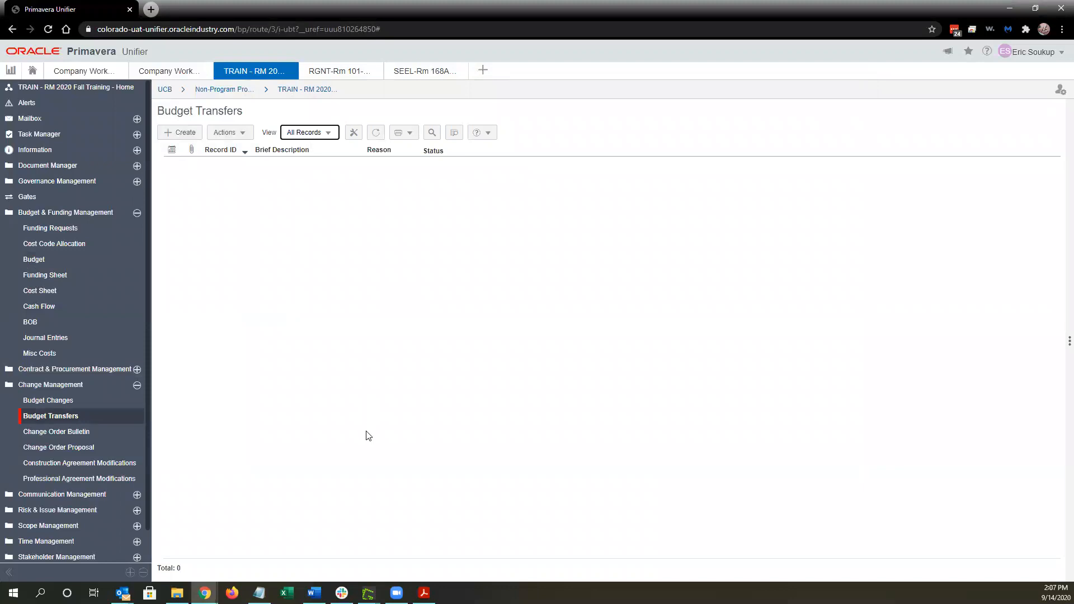
left_click(368, 593)
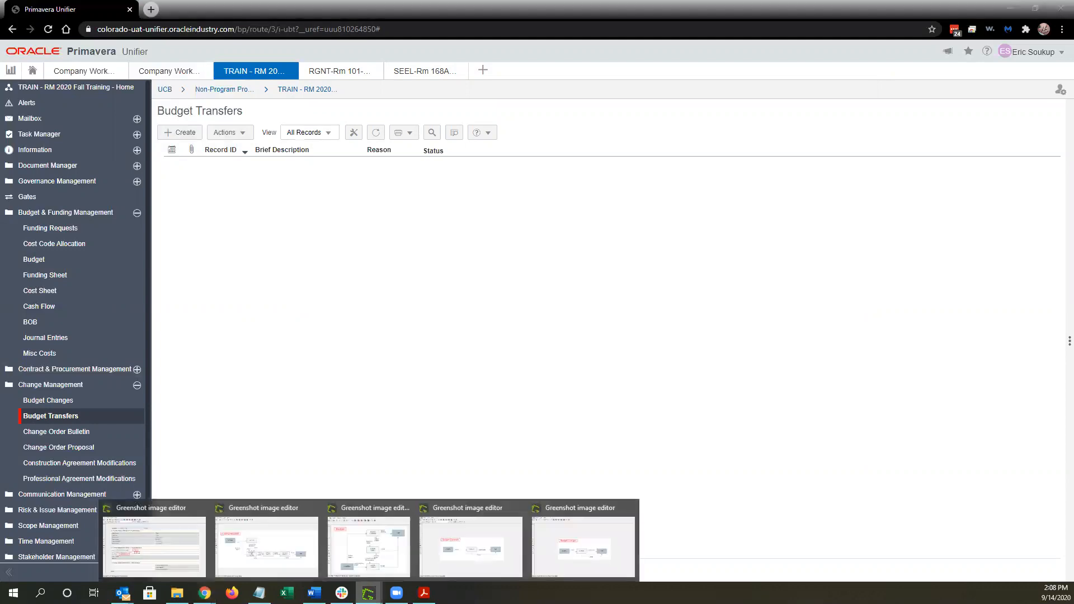
left_click(437, 571)
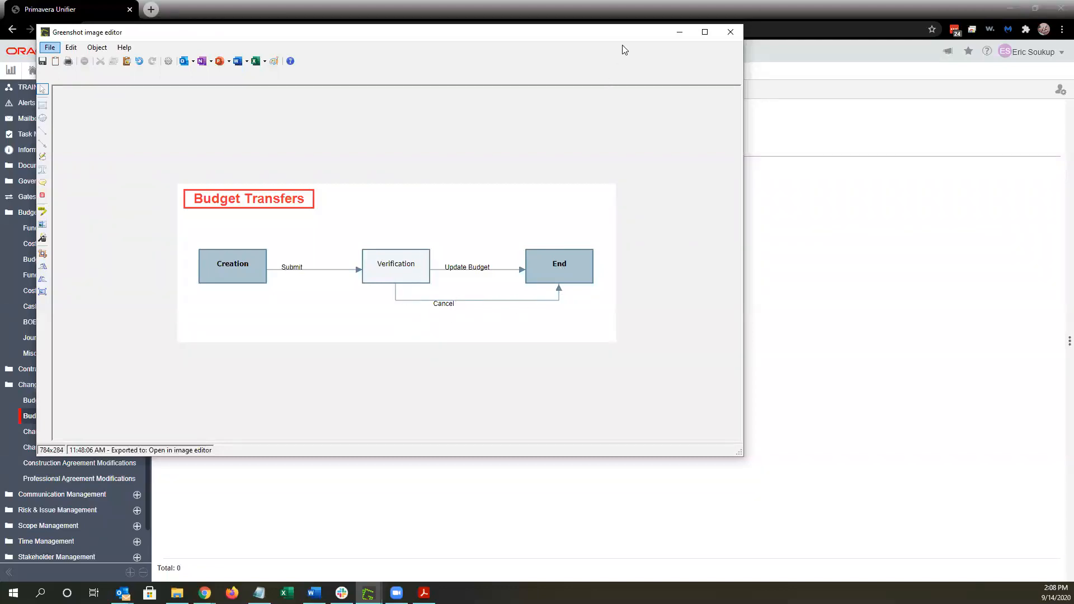
left_click(729, 34)
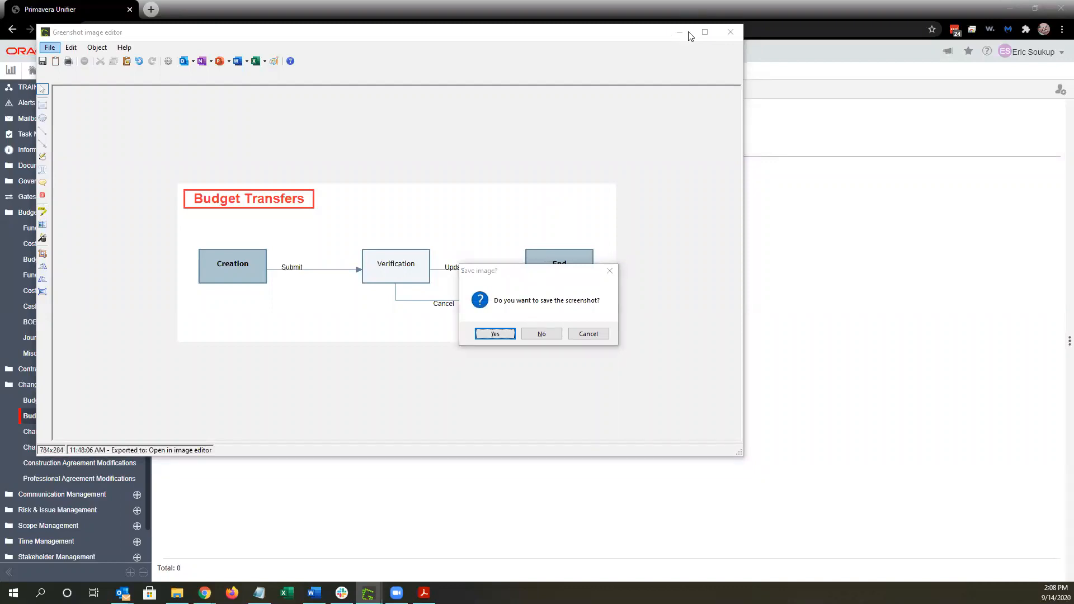
left_click(588, 333)
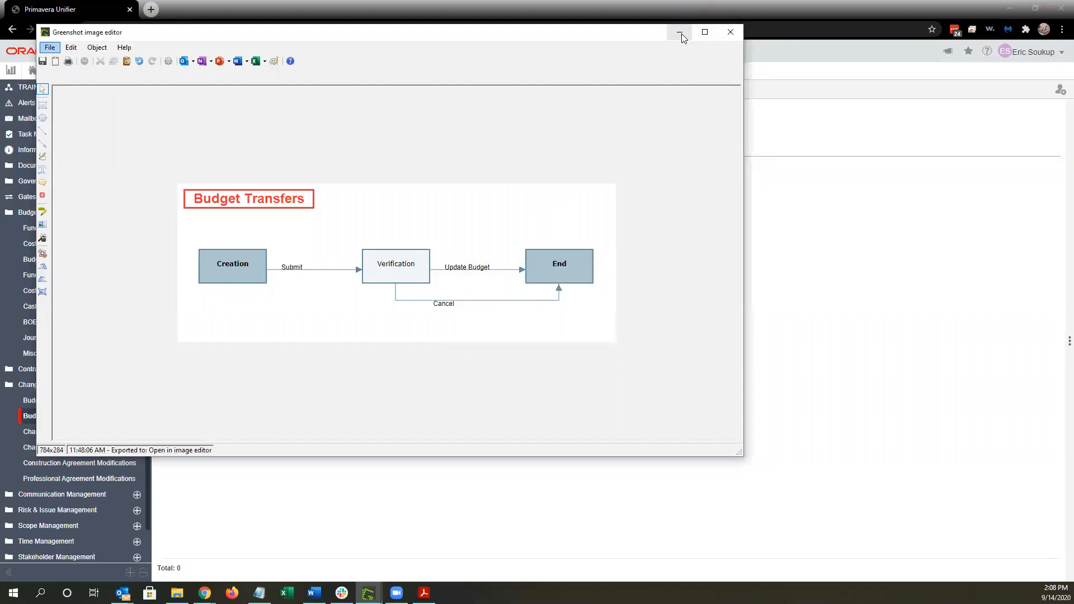
left_click(682, 34)
Create a new budget transfer with the Brief Description "Utilization of Contingency", correcting its spelling
left_click(186, 134)
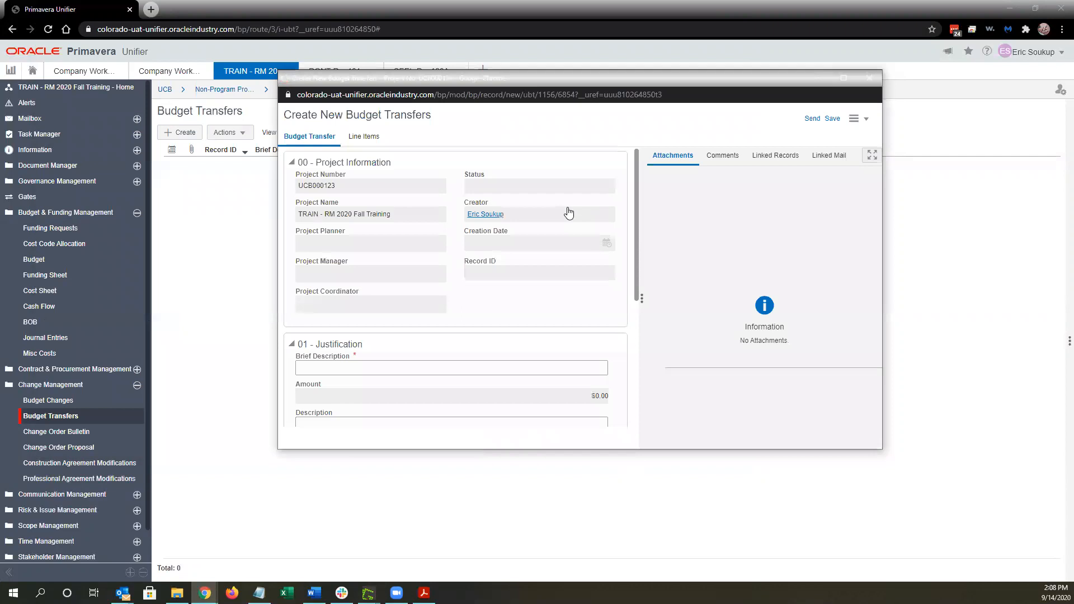
scroll(523, 300, "down", 3)
left_click(390, 202)
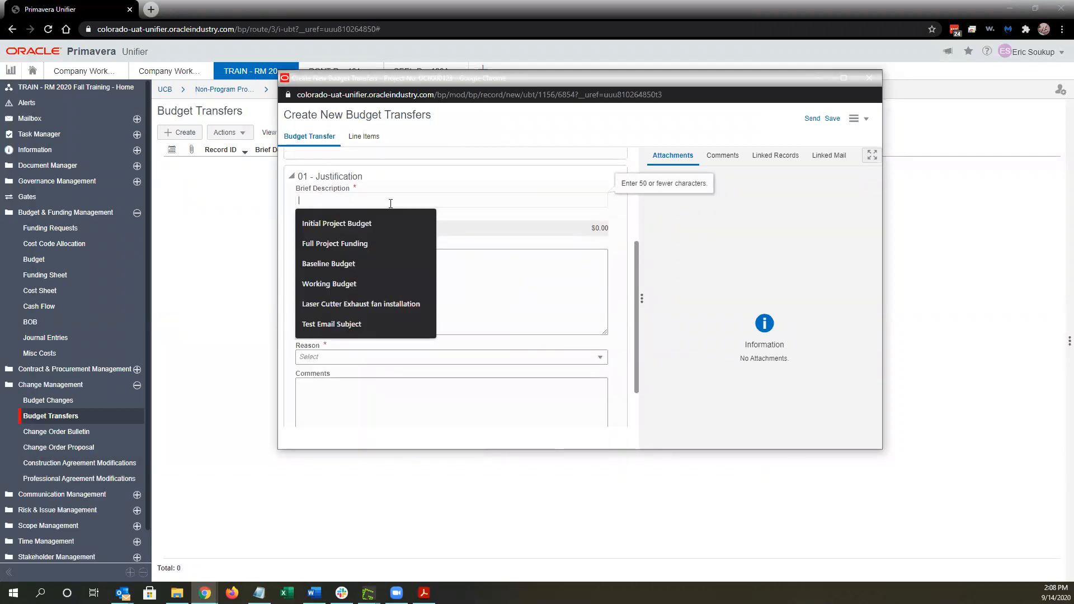
type("Utlization of Contingency")
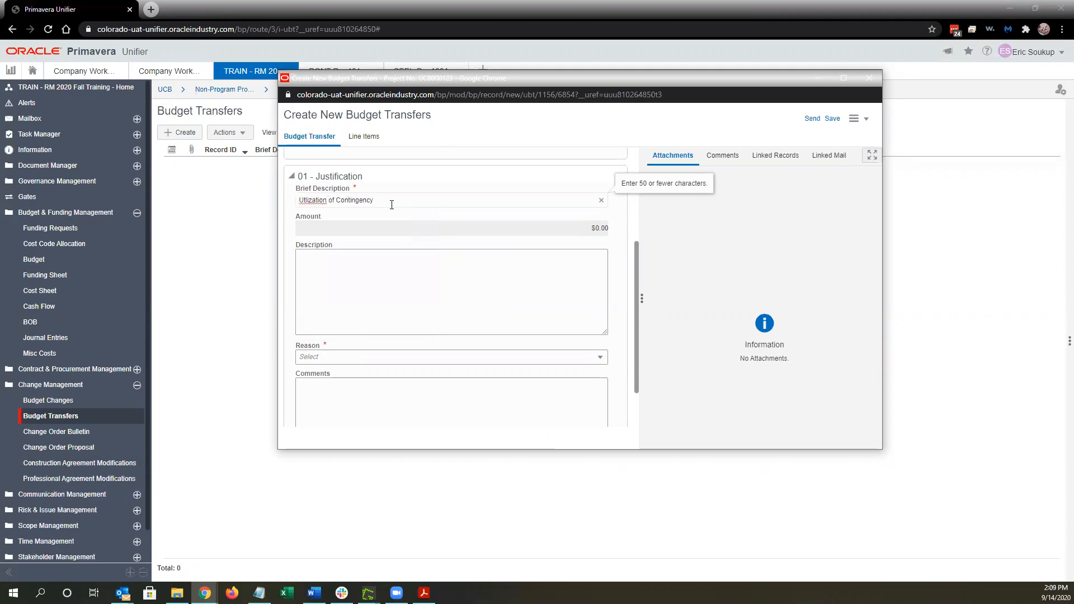
right_click(316, 200)
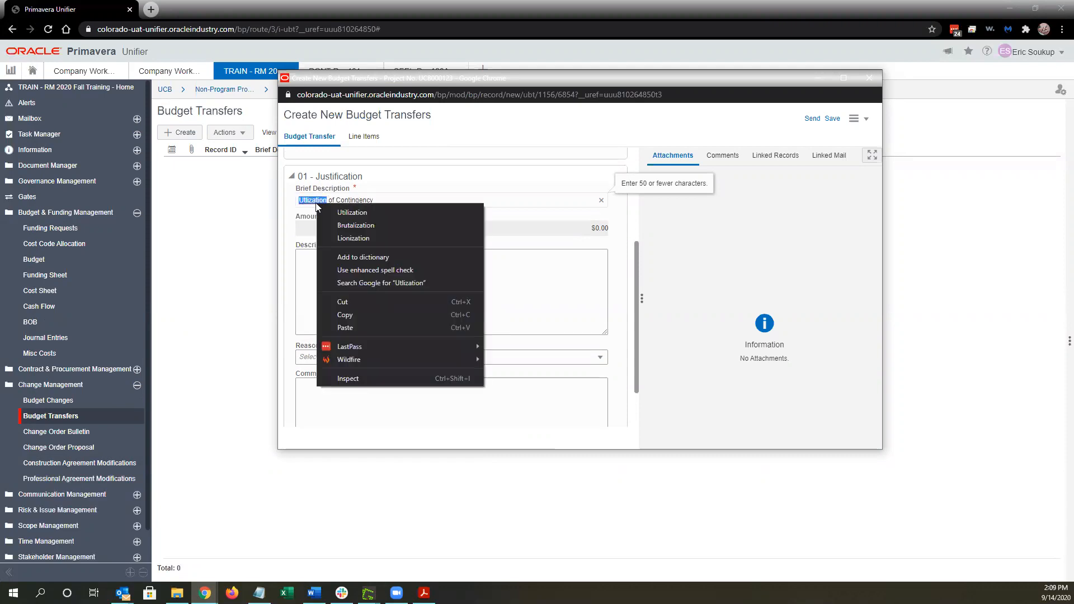
left_click(324, 208)
Try Other as the budget transfer's Reason and check how it affects the Comments field
scroll(408, 296, "down", 1)
left_click(407, 297)
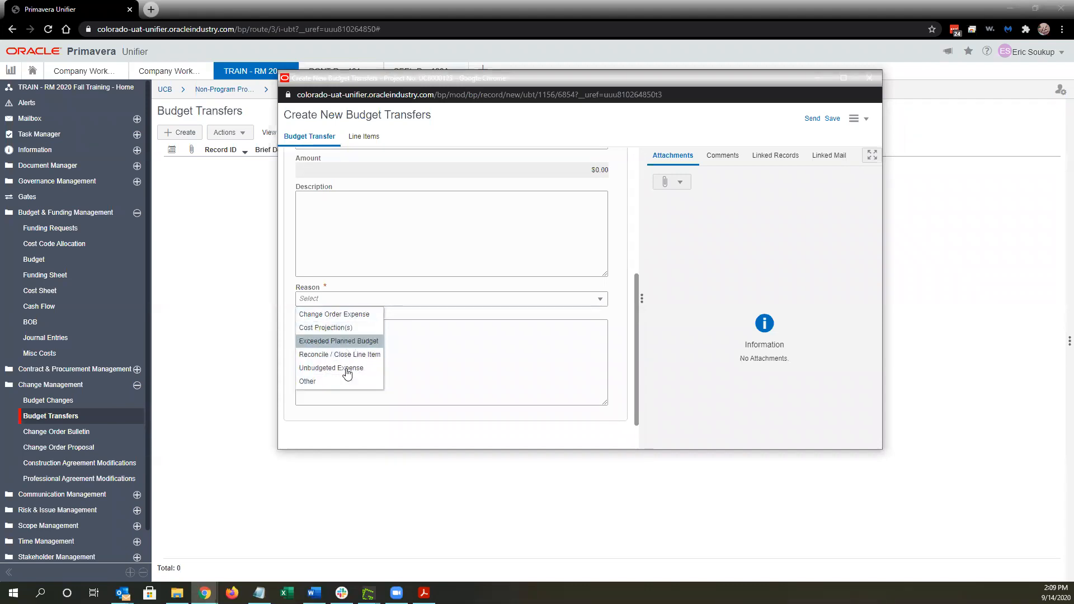
left_click(330, 381)
left_click(432, 336)
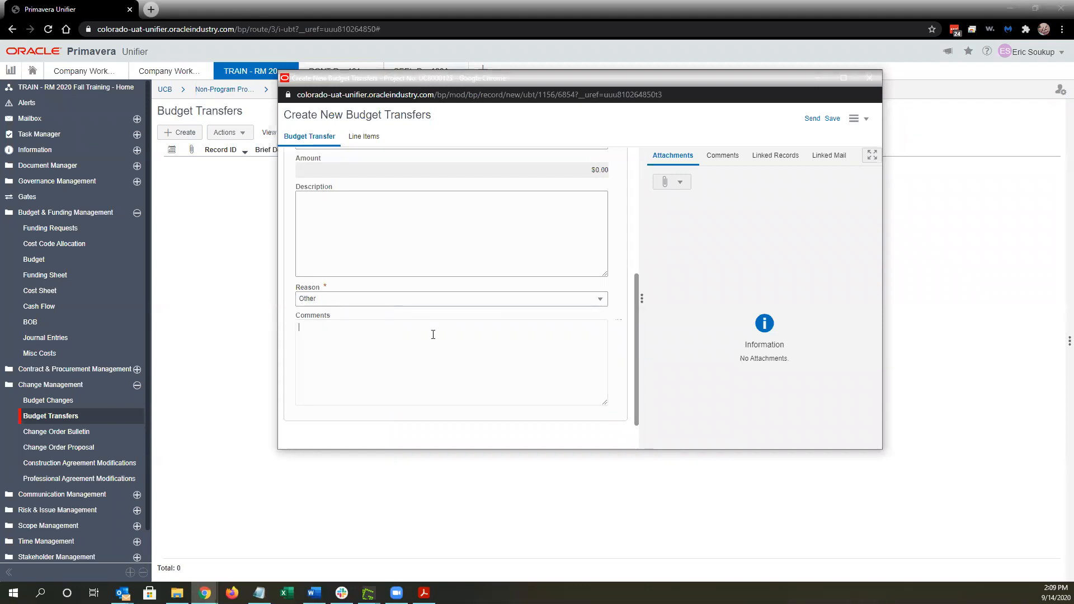
left_click(476, 311)
left_click(427, 338)
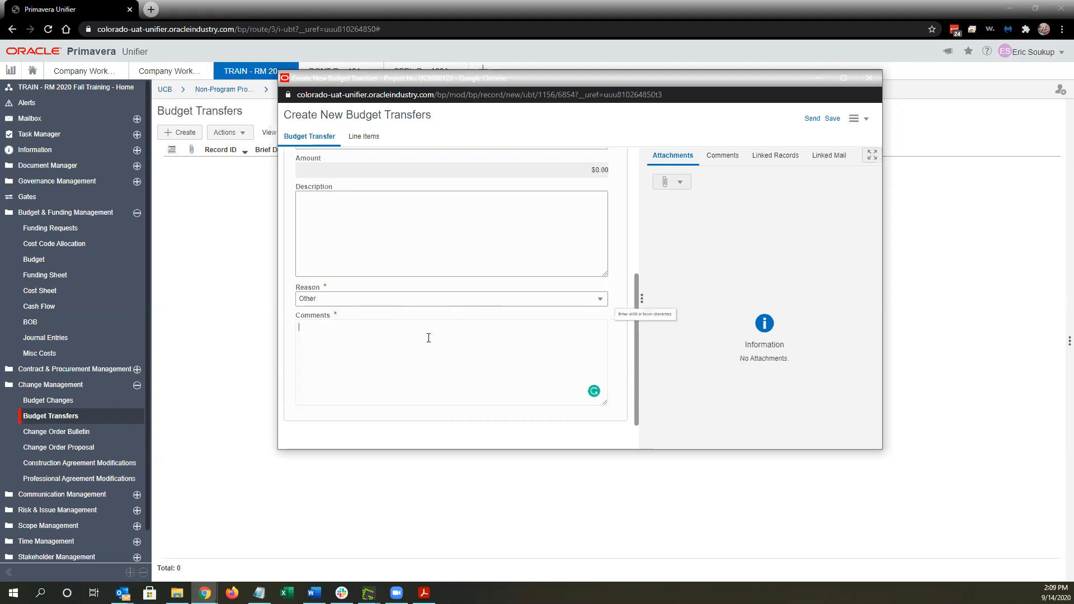
Set the budget transfer's Reason to Unbudgeted Expense and reposition the record window so the whole form can be reviewed
left_click(349, 301)
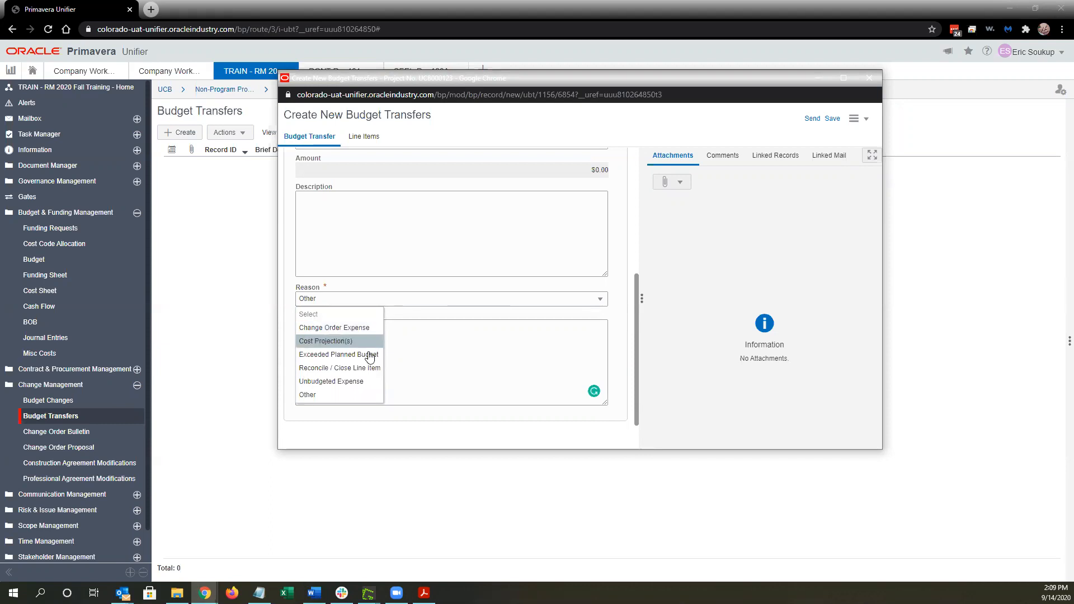
left_click(364, 383)
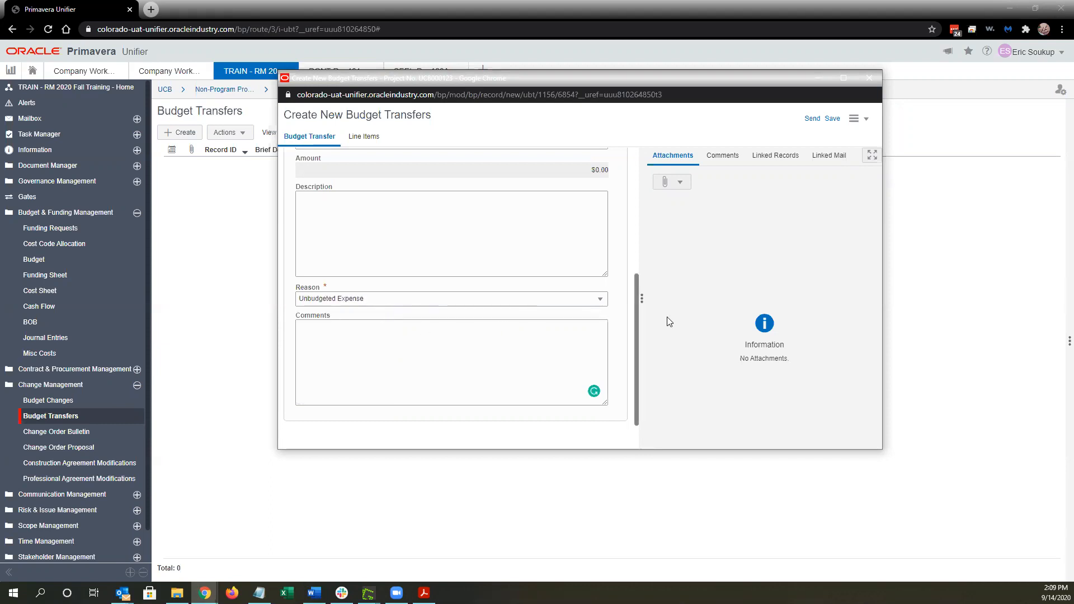
scroll(614, 327, "up", 1)
scroll(614, 327, "up", 3)
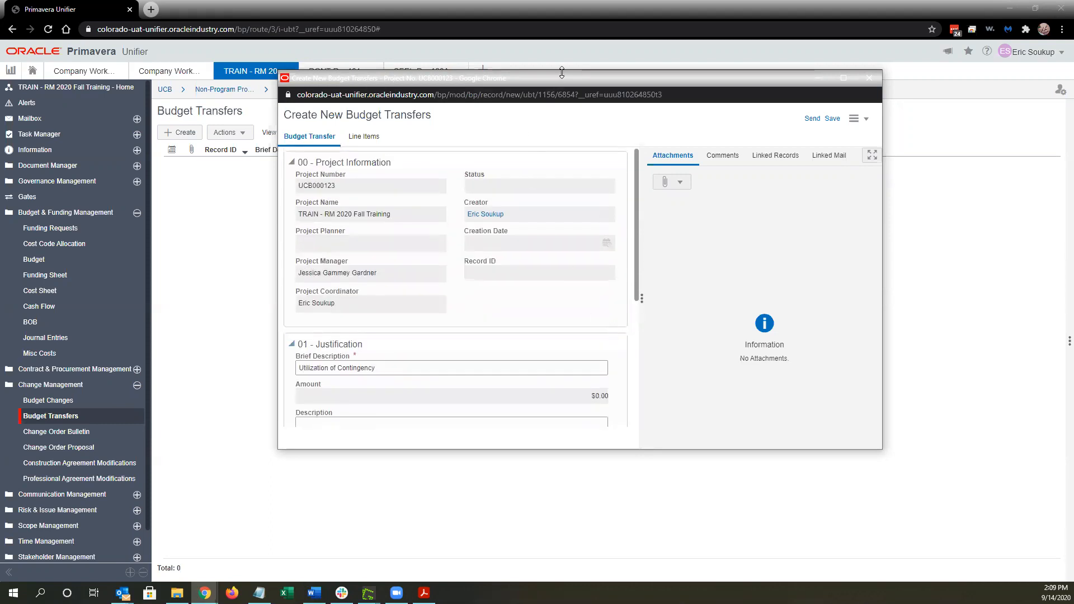
left_click_drag(563, 79, 547, 9)
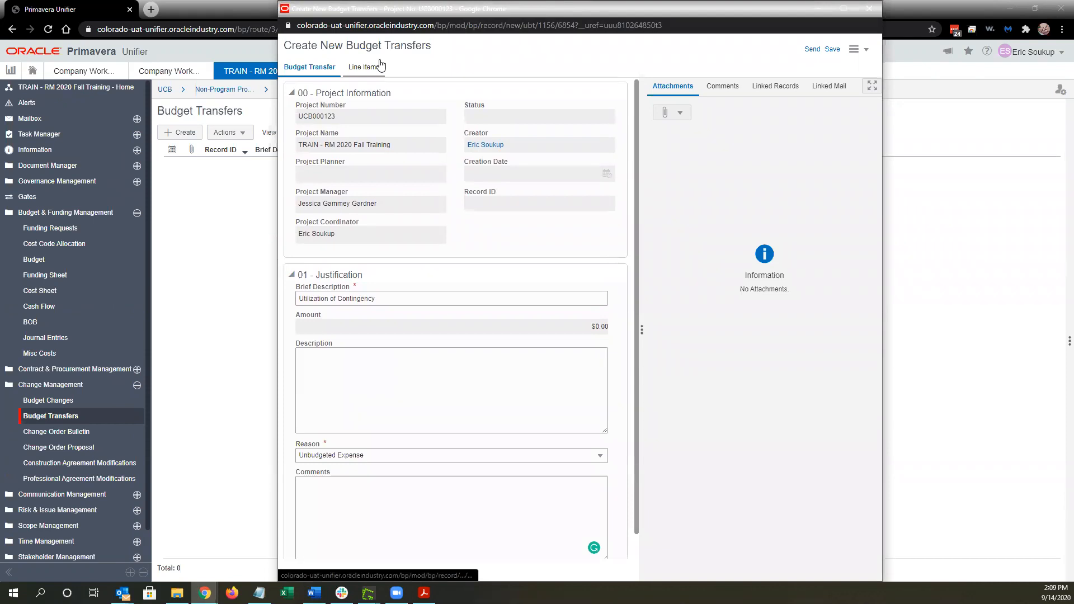
scroll(419, 203, "down", 1)
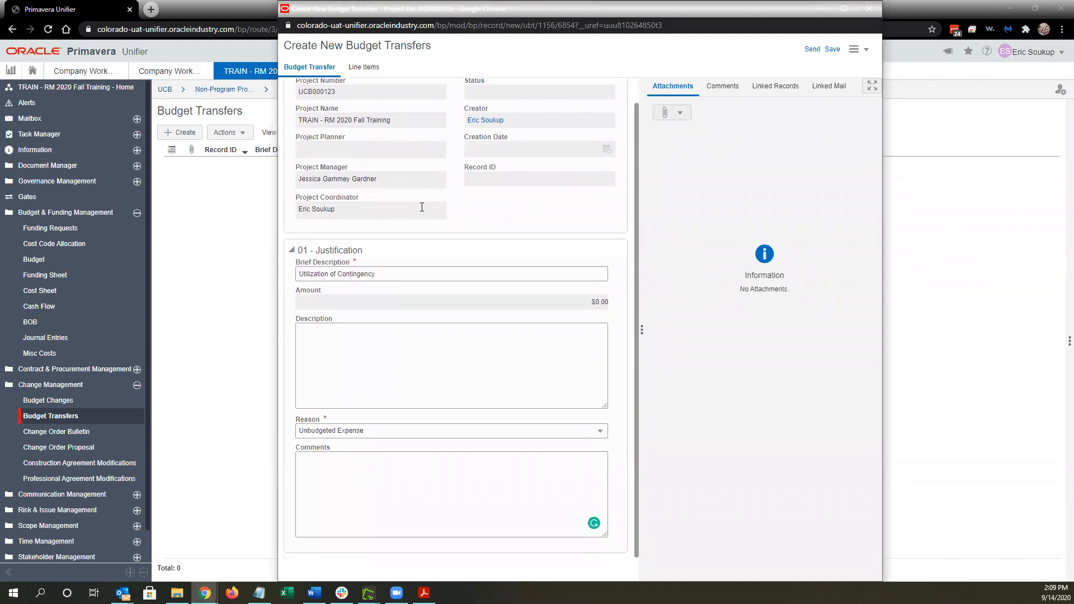
Start a new line item on the budget transfer with the Short Description "Project Contingency"
left_click(368, 71)
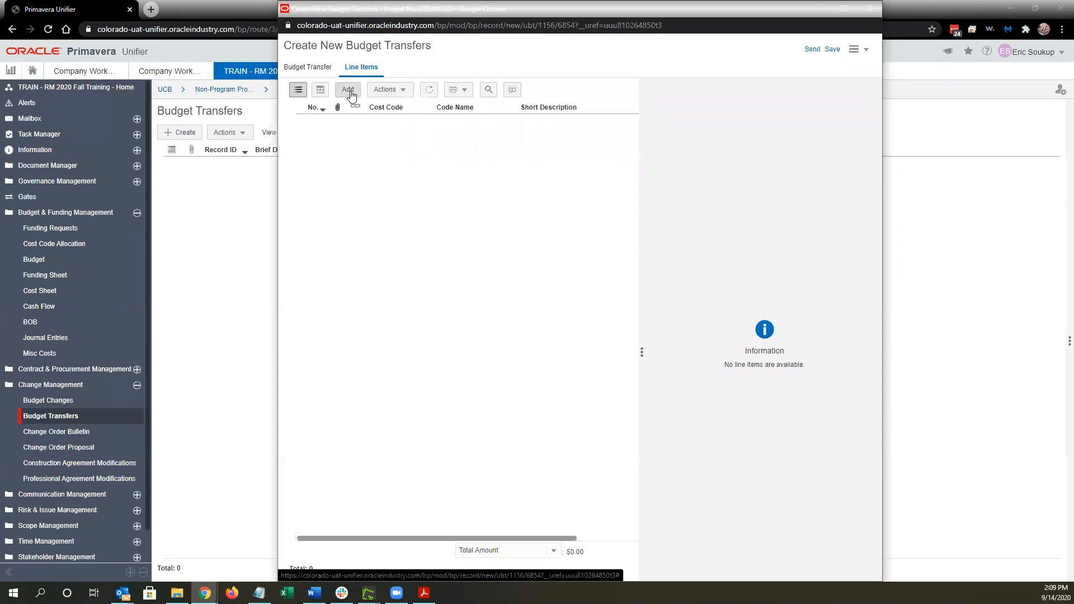
left_click(348, 90)
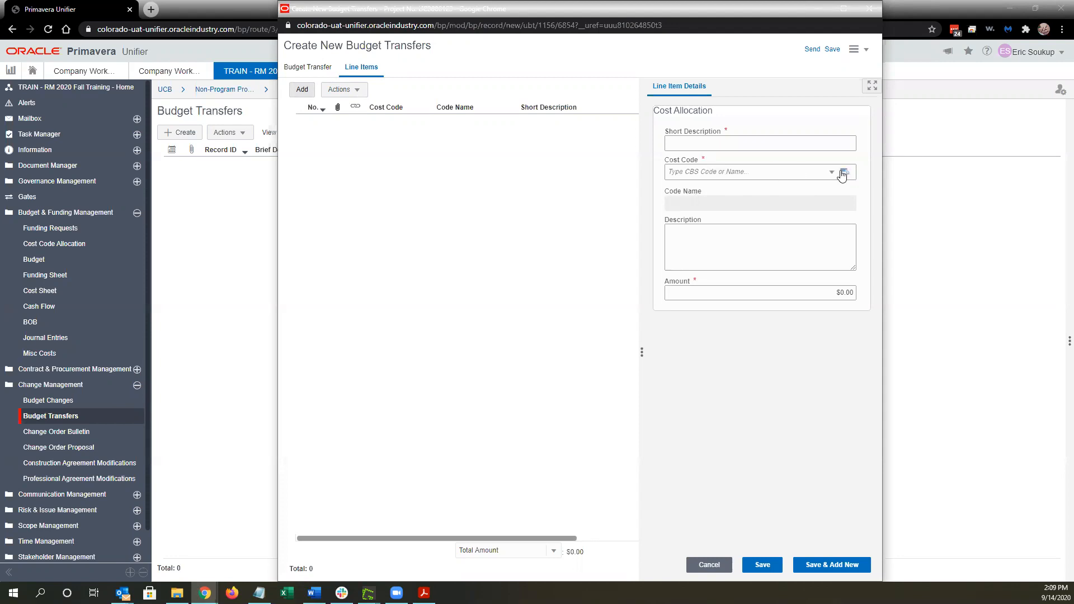
left_click(801, 147)
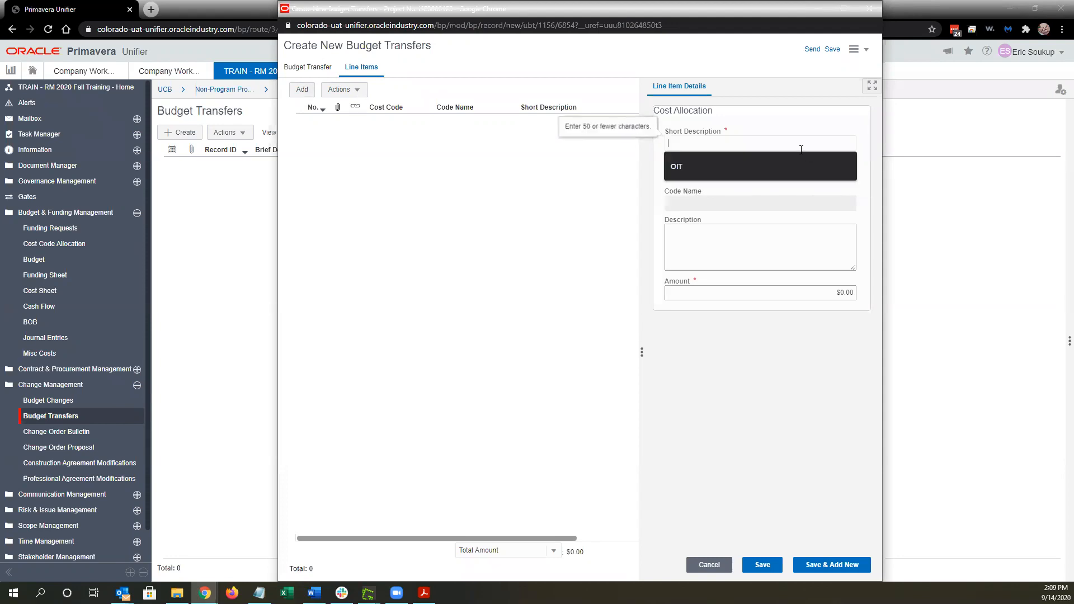
type("Proj")
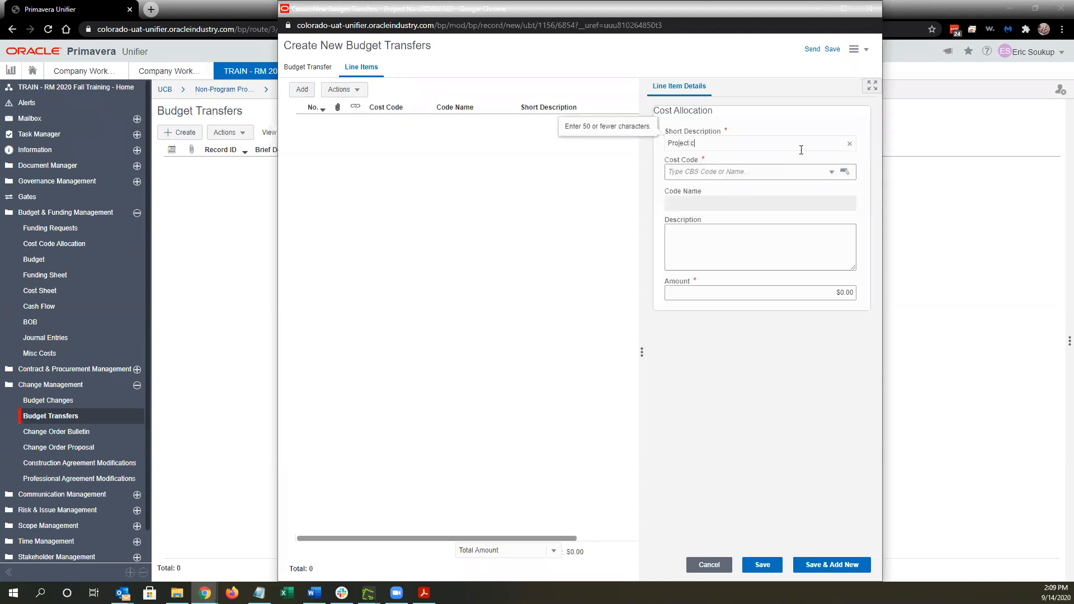
type("ect Contingency")
left_click(844, 172)
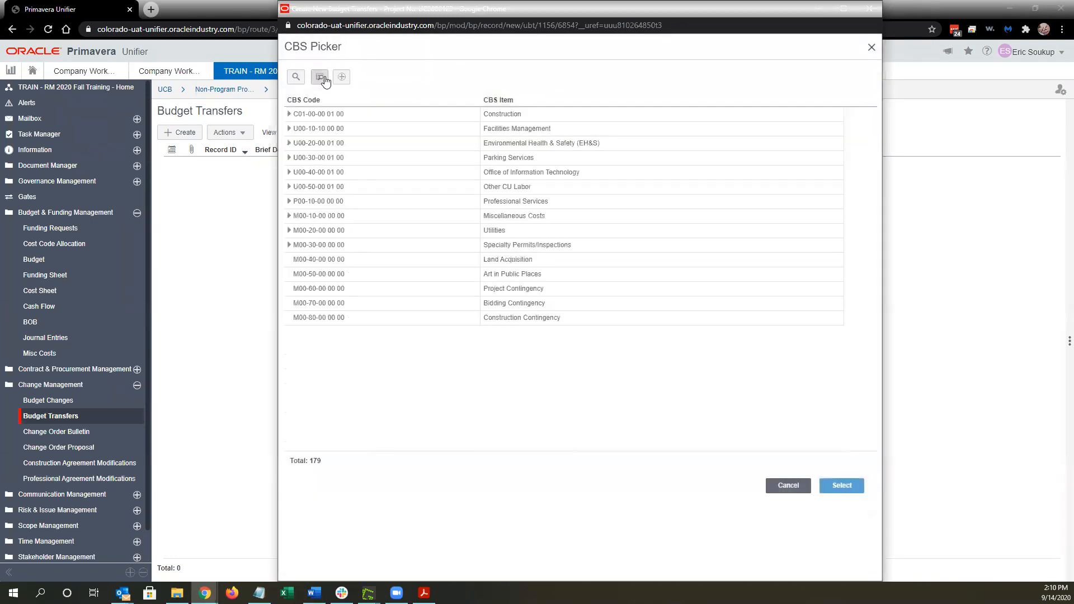
left_click(324, 78)
left_click(514, 113)
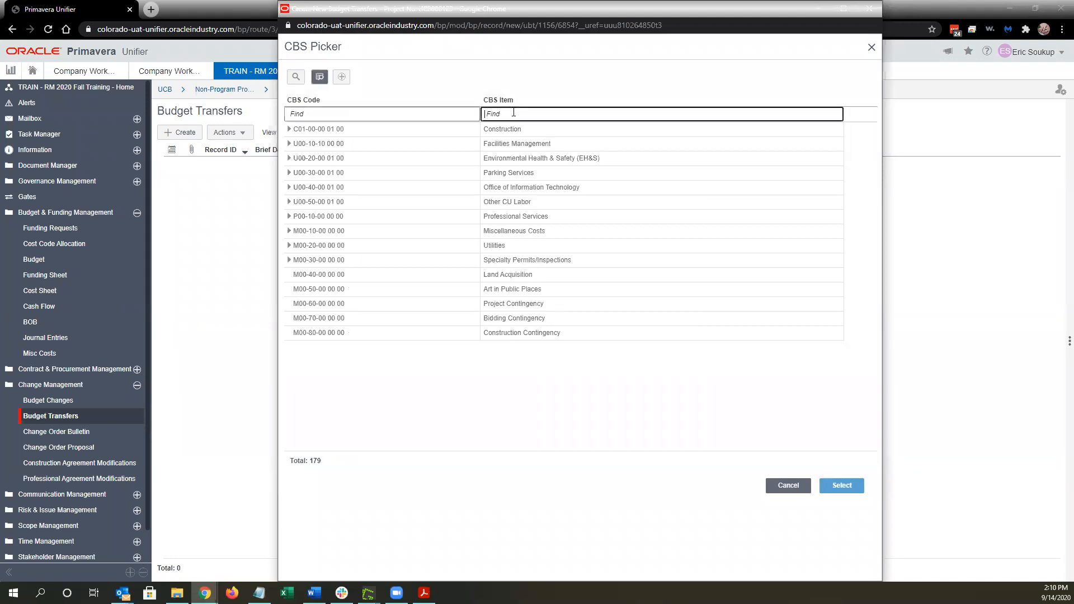
type("contingen")
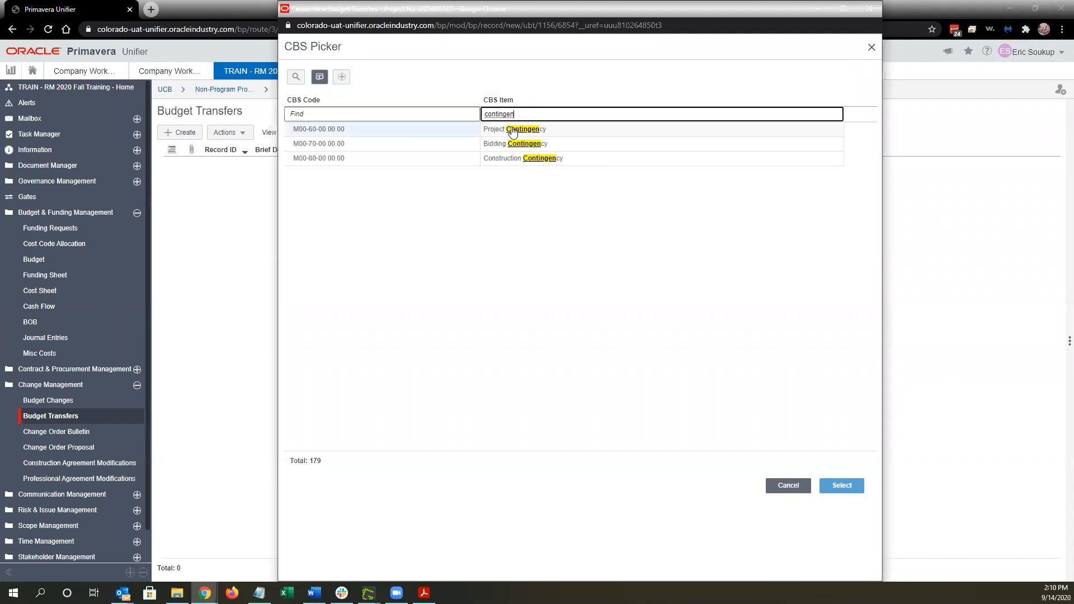
left_click(513, 131)
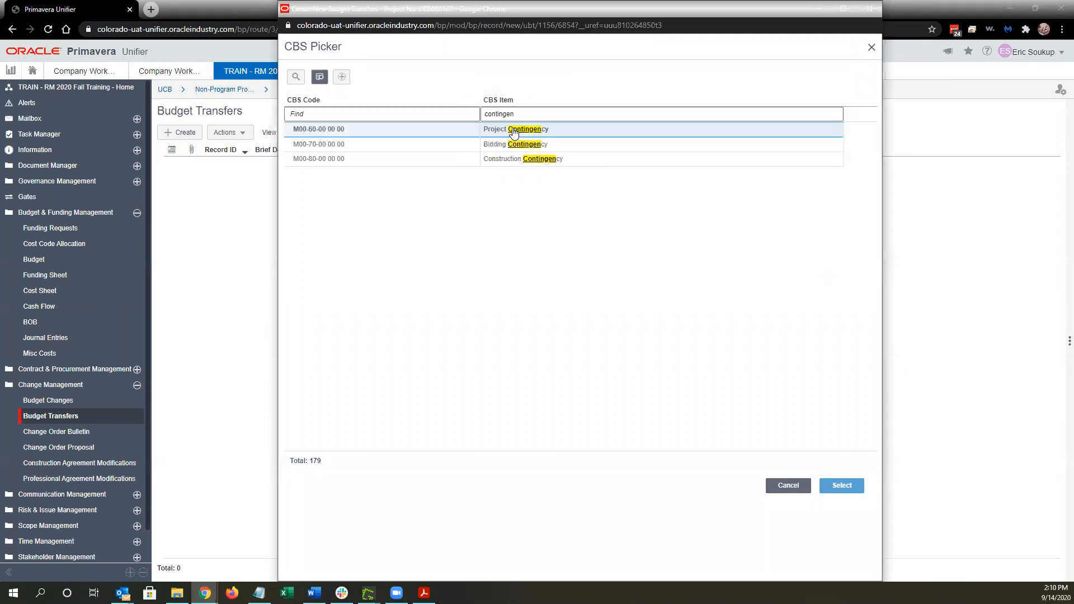
left_click(843, 486)
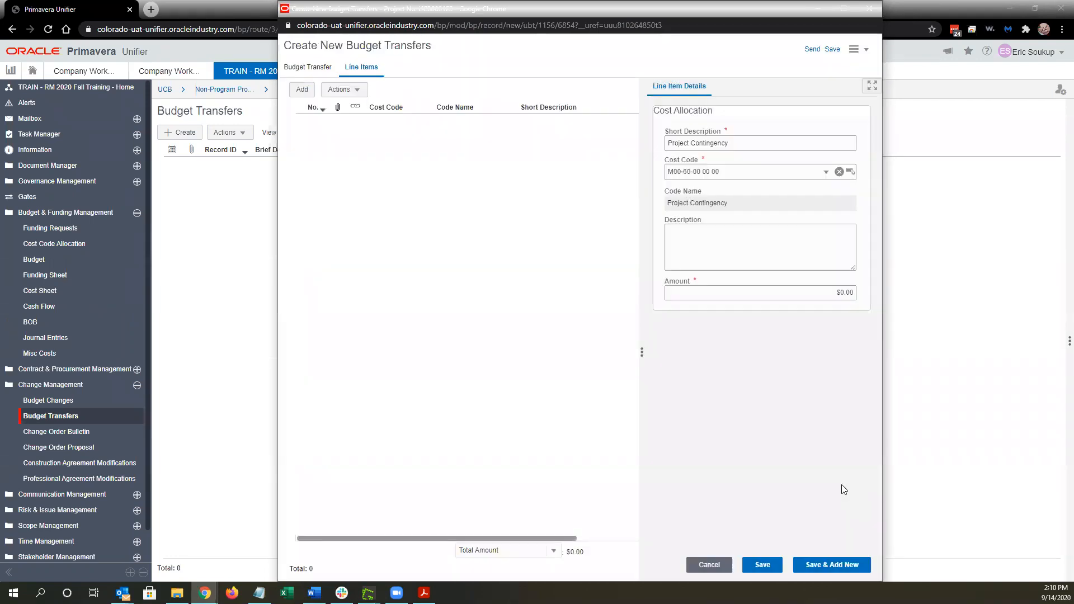
Set the Project Contingency line item's Amount to -$20,000.00, save it and widen the record window to show the full line items grid
left_click(853, 291)
left_click_drag(849, 292, 860, 293)
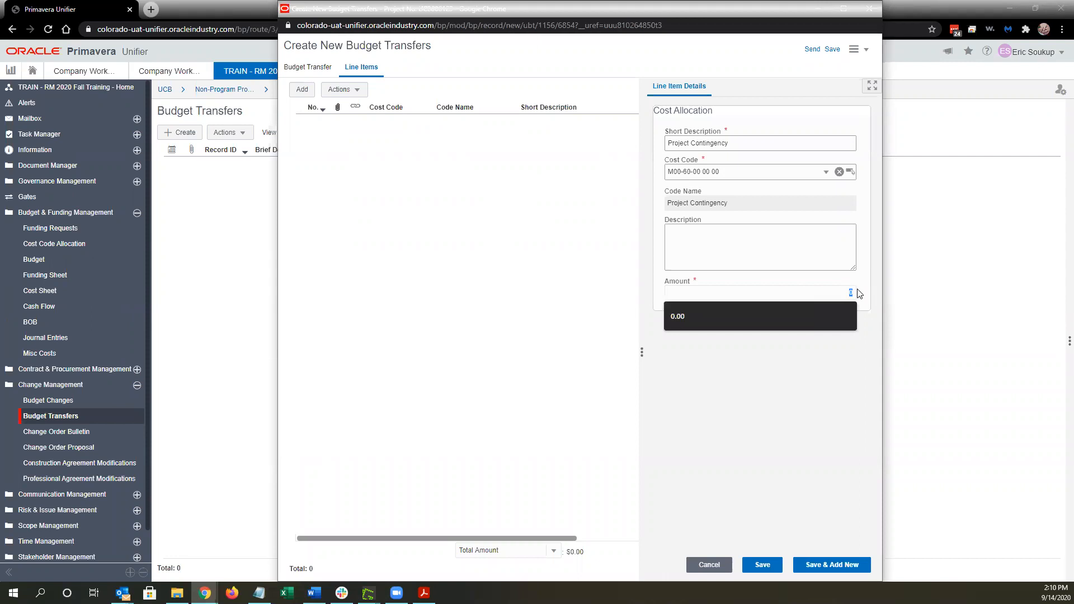
type("-2")
type("00")
key("Tab")
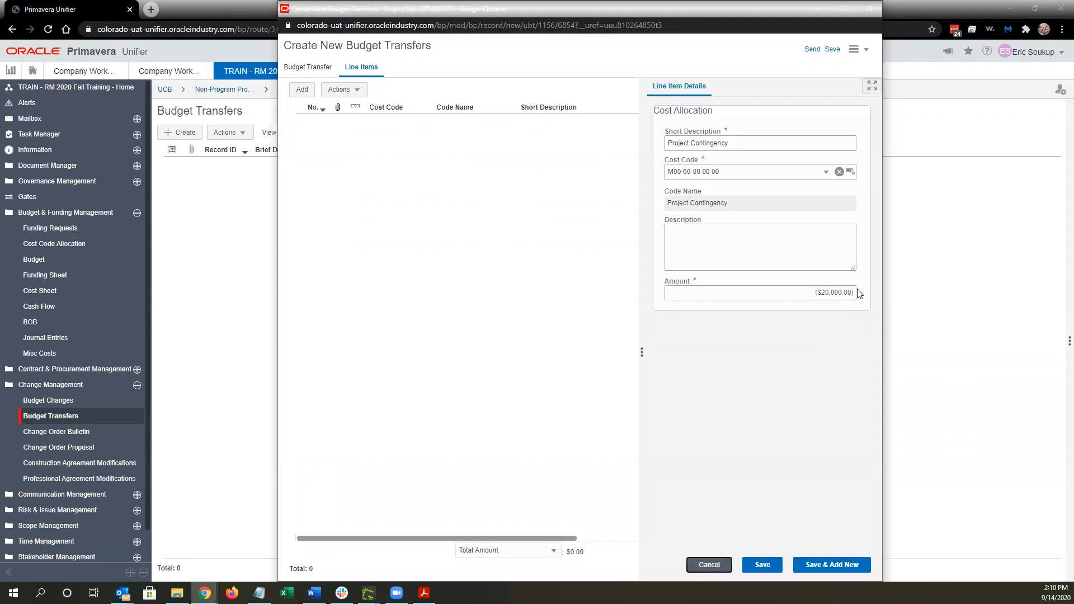
left_click(359, 91)
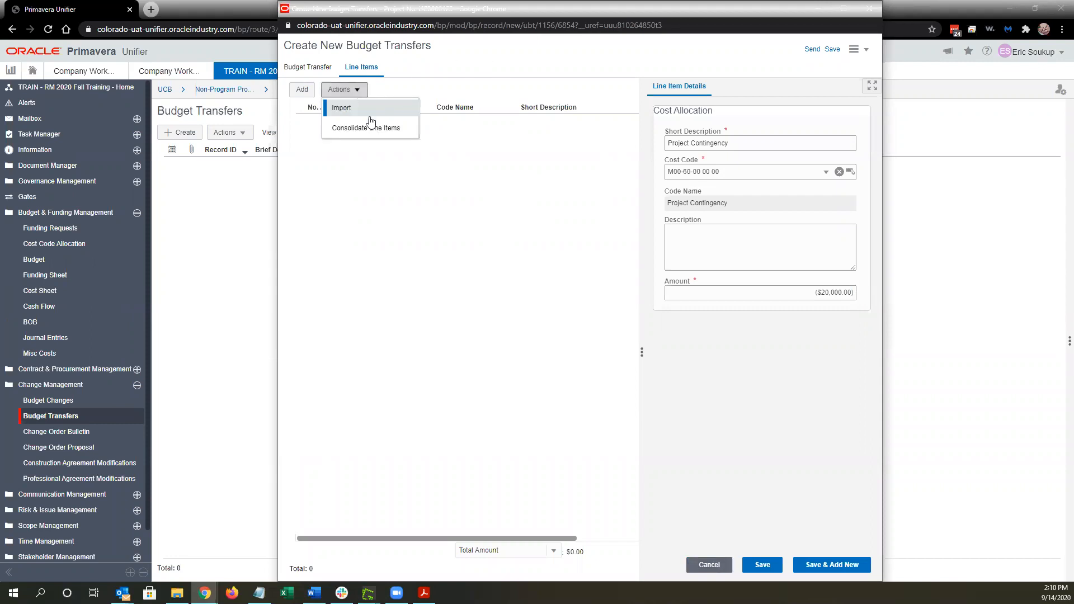
left_click(812, 350)
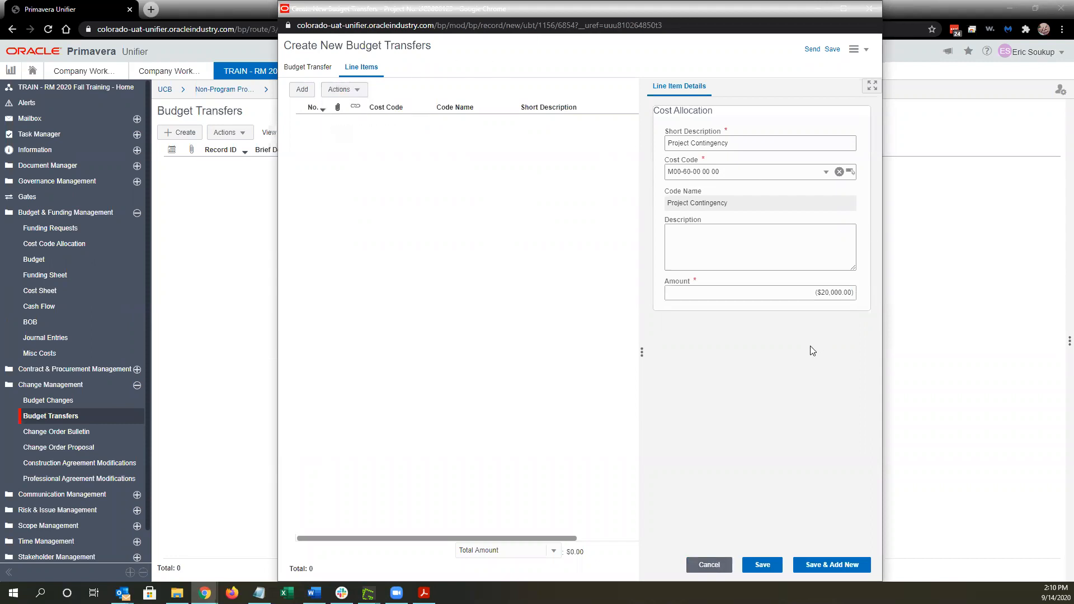
left_click(767, 566)
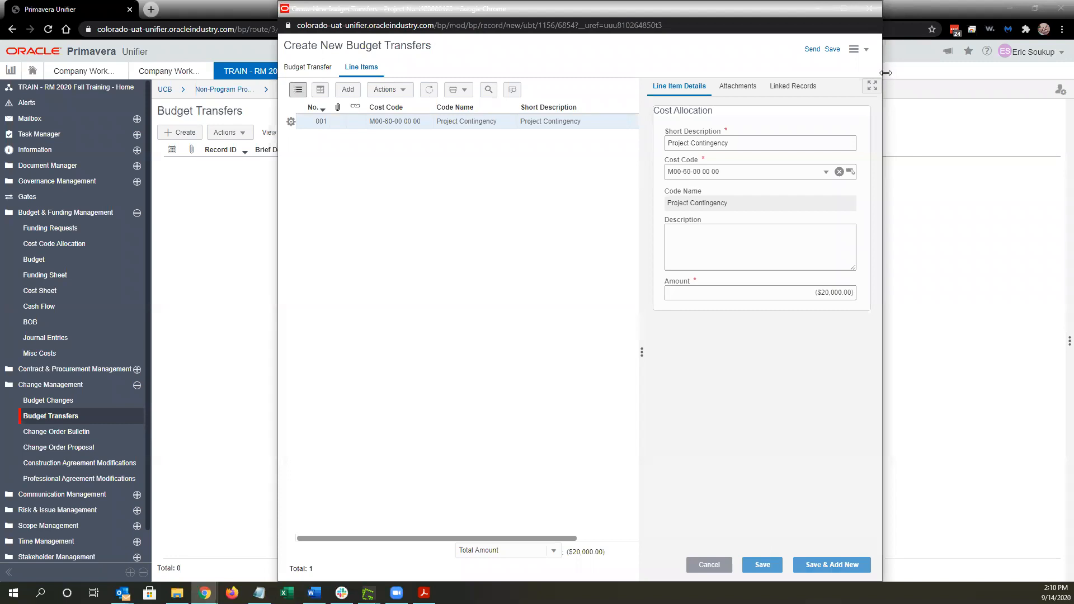
left_click_drag(885, 72, 1067, 67)
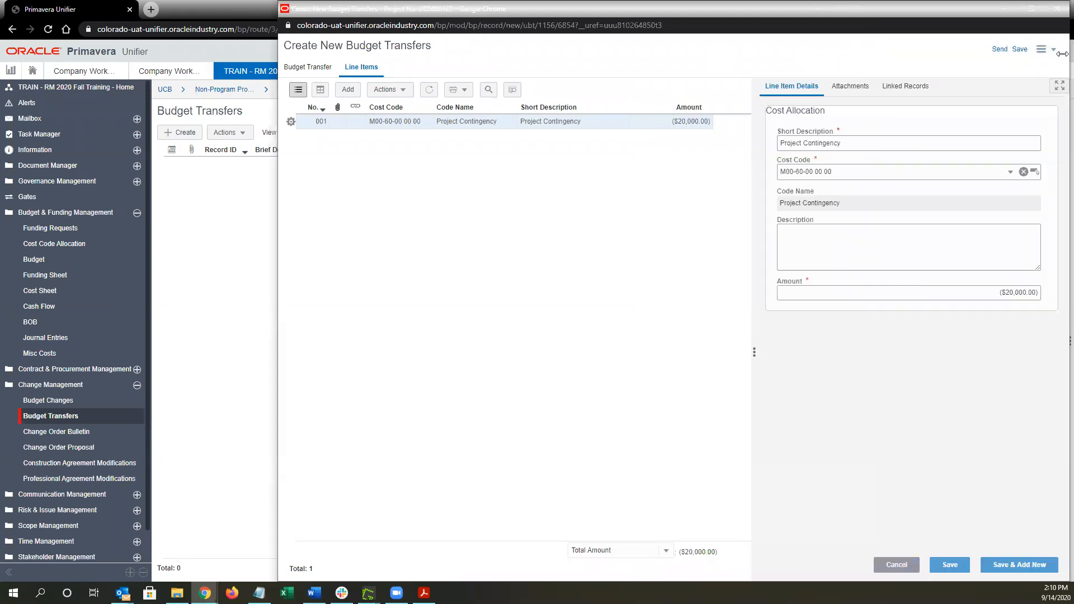
left_click_drag(1062, 53, 1025, 61)
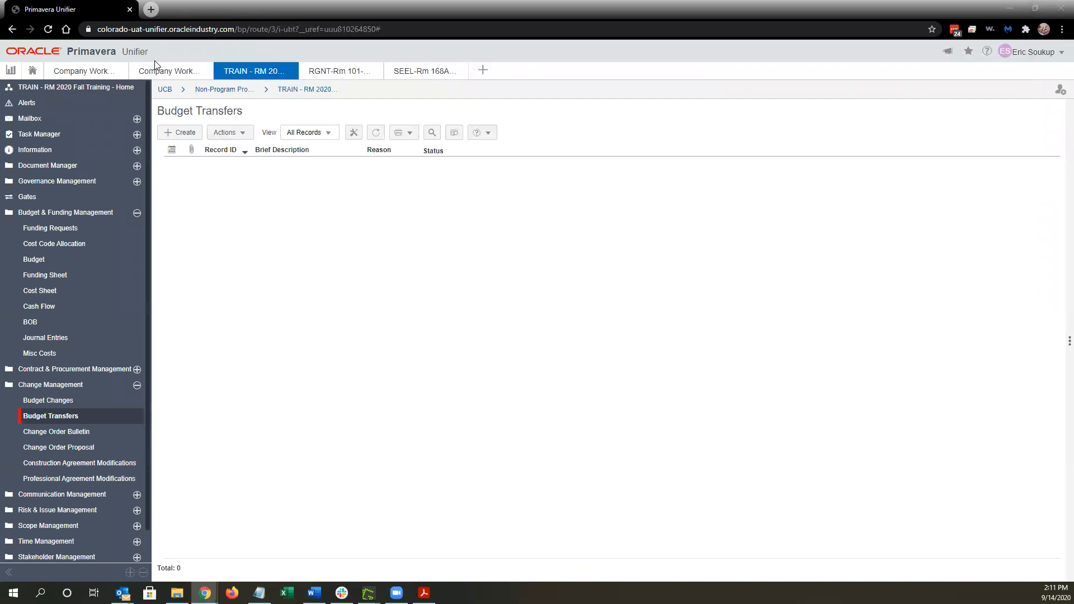
Duplicate the Unifier browser tab and place the project's Cost Sheet in its own window beside the budget transfer
right_click(102, 13)
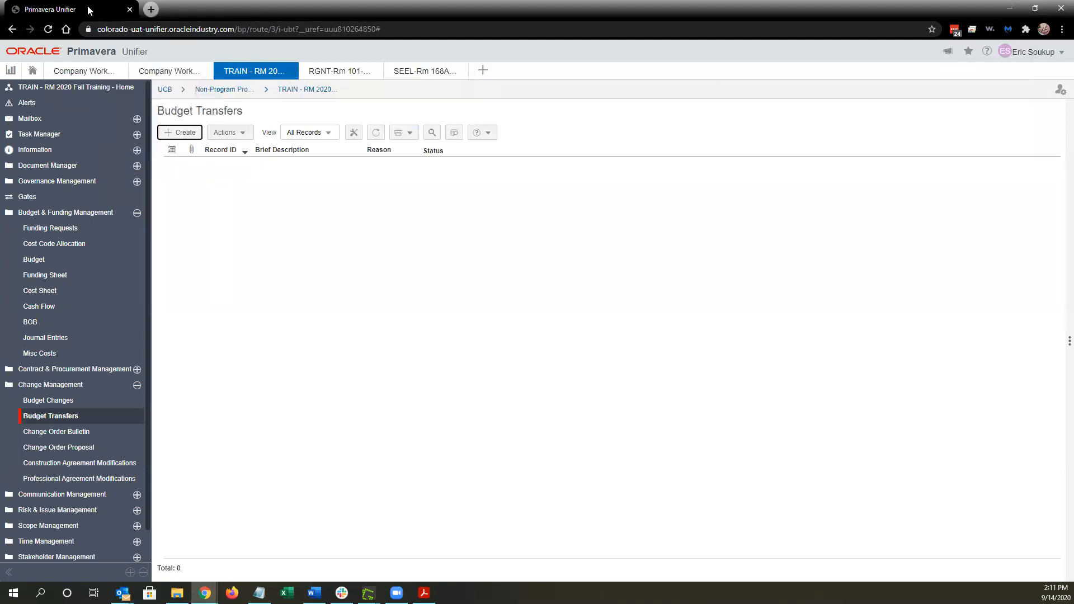
right_click(89, 9)
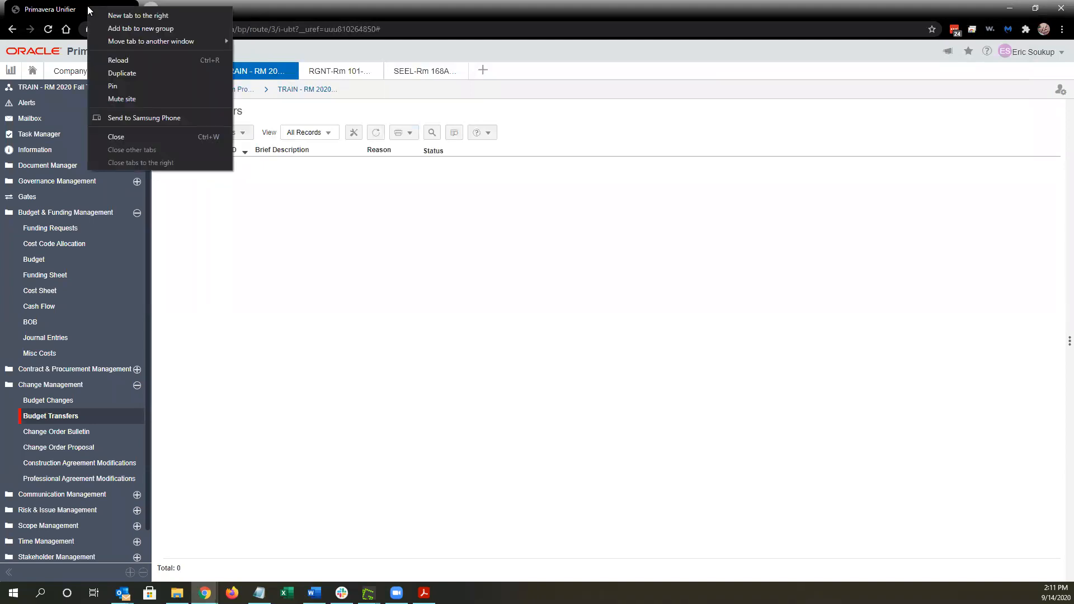
left_click(119, 73)
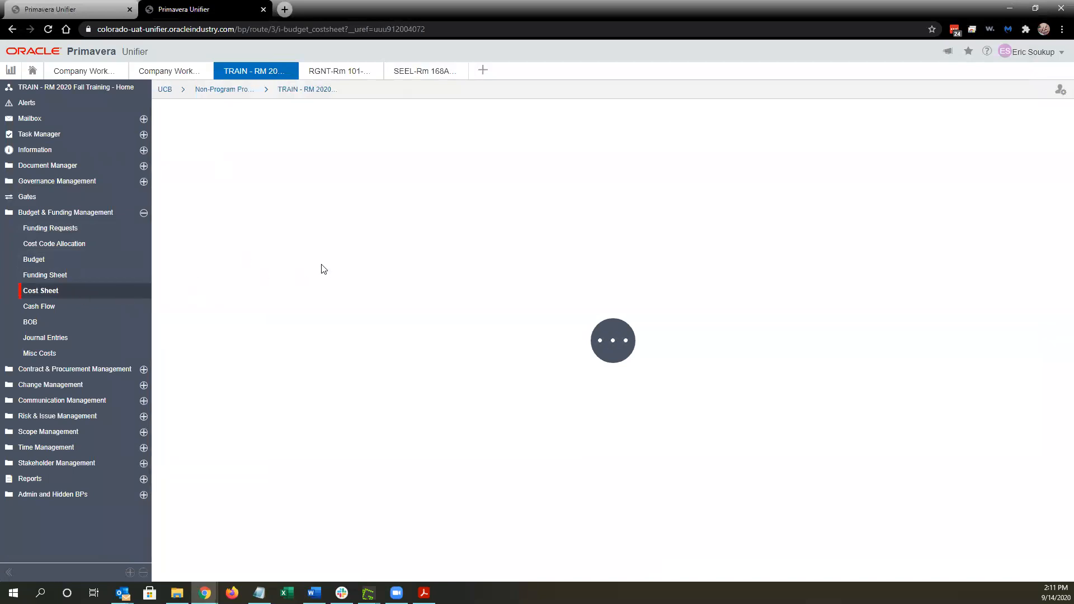
left_click_drag(213, 8, 395, 101)
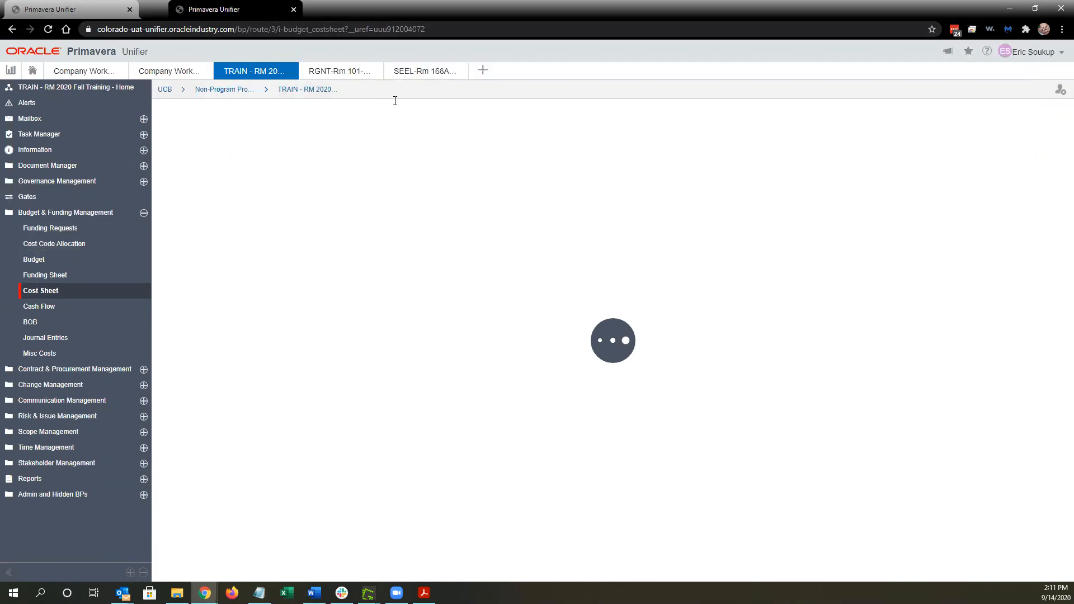
left_click_drag(467, 211, 259, 3)
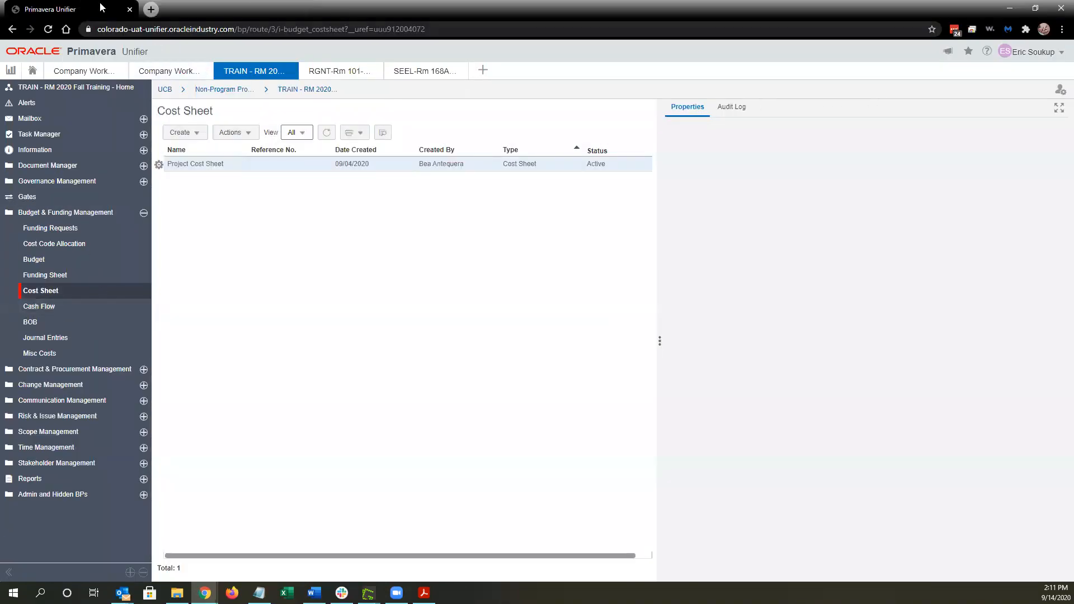
left_click_drag(100, 5, 239, 20)
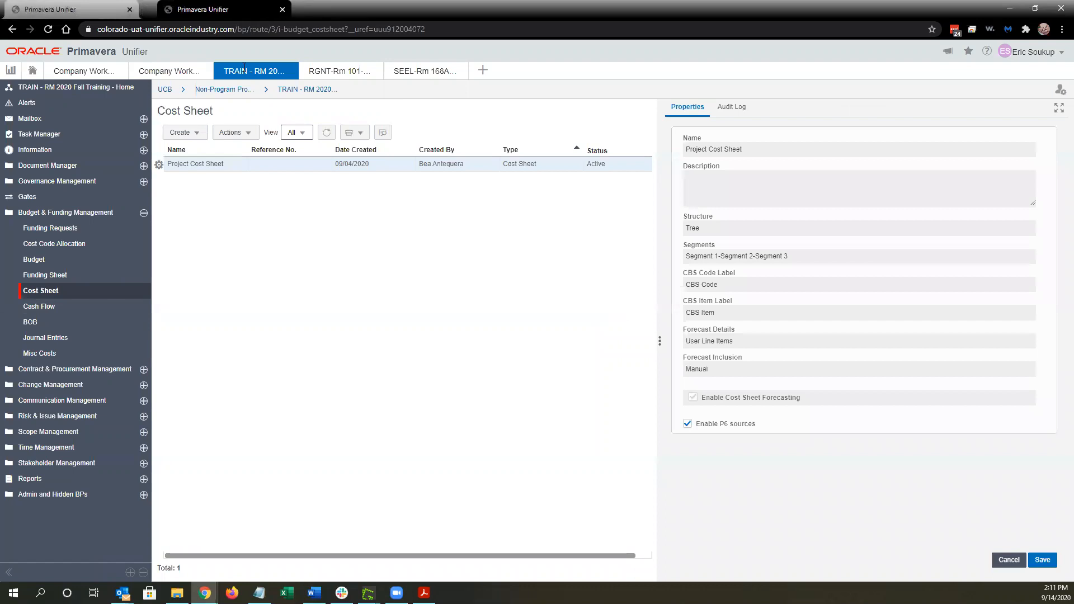
left_click_drag(244, 67, 246, 92)
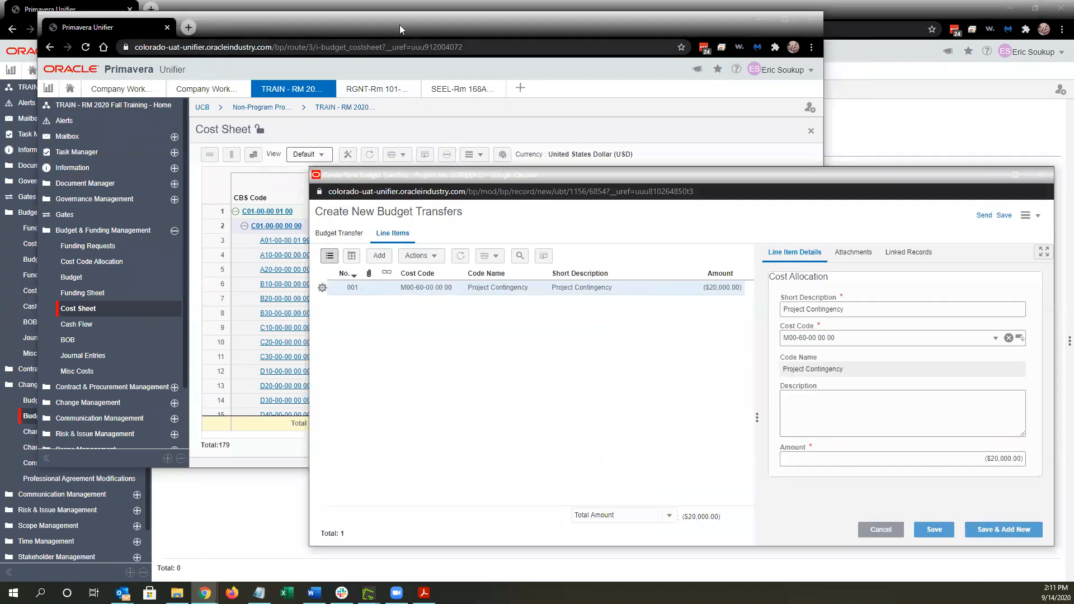
Collapse the Cost Sheet to its summary rows and examine the Project Contingency row's budget
left_click(402, 27)
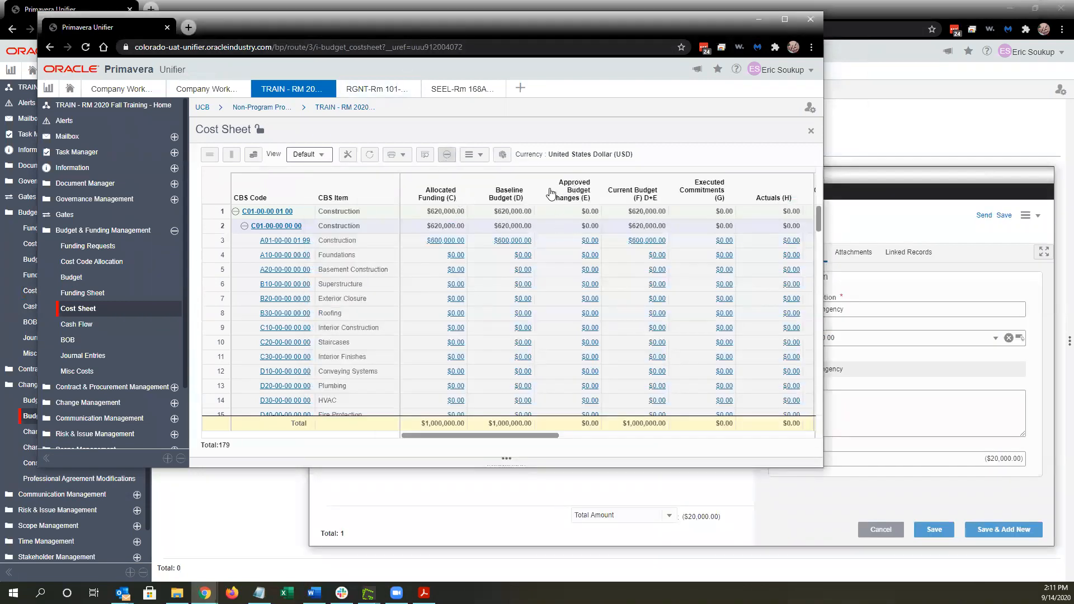
left_click(447, 155)
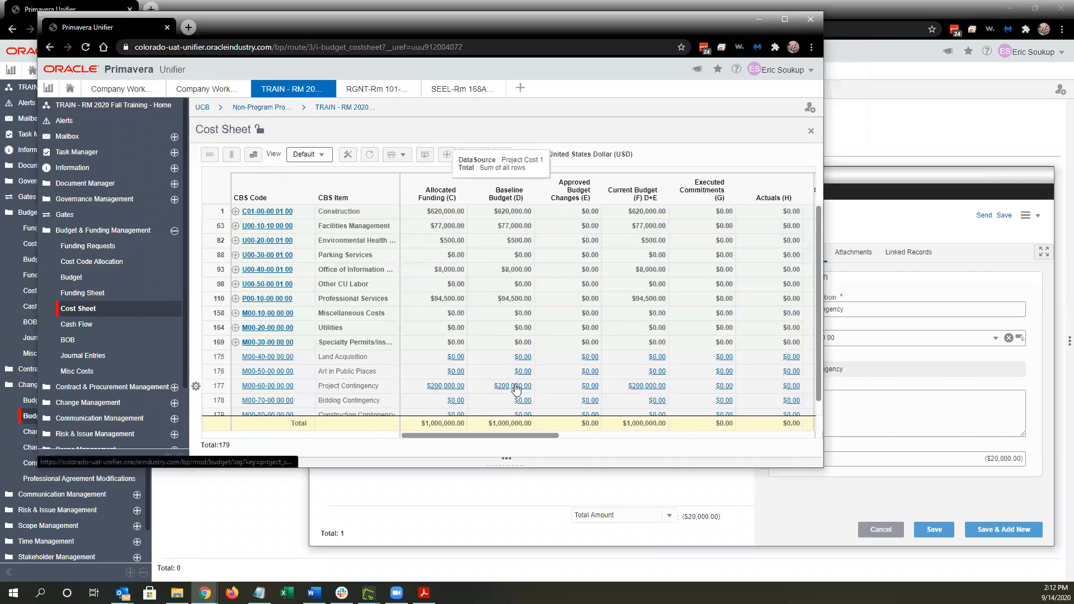
scroll(516, 388, "down", 1)
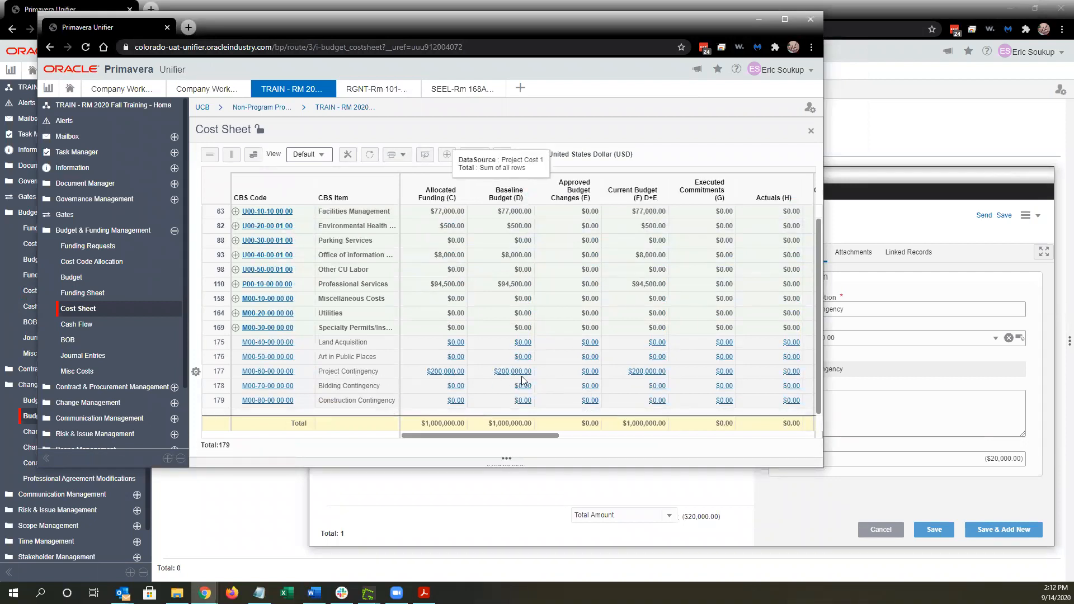
Return to the budget transfer window and start a second line item with the Short Description "Construction"
left_click(840, 179)
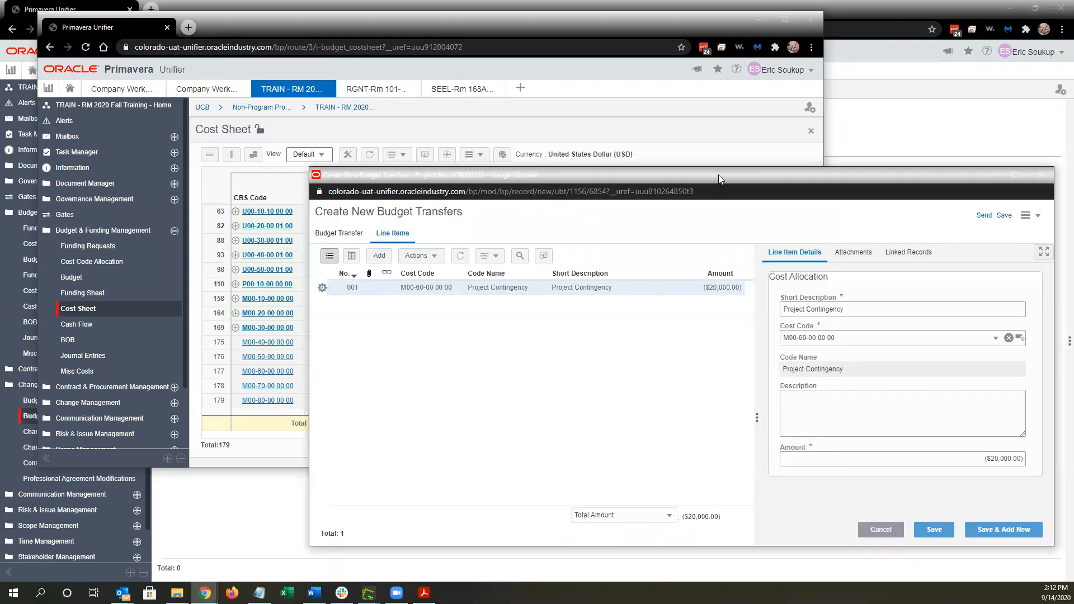
left_click_drag(718, 173, 698, 83)
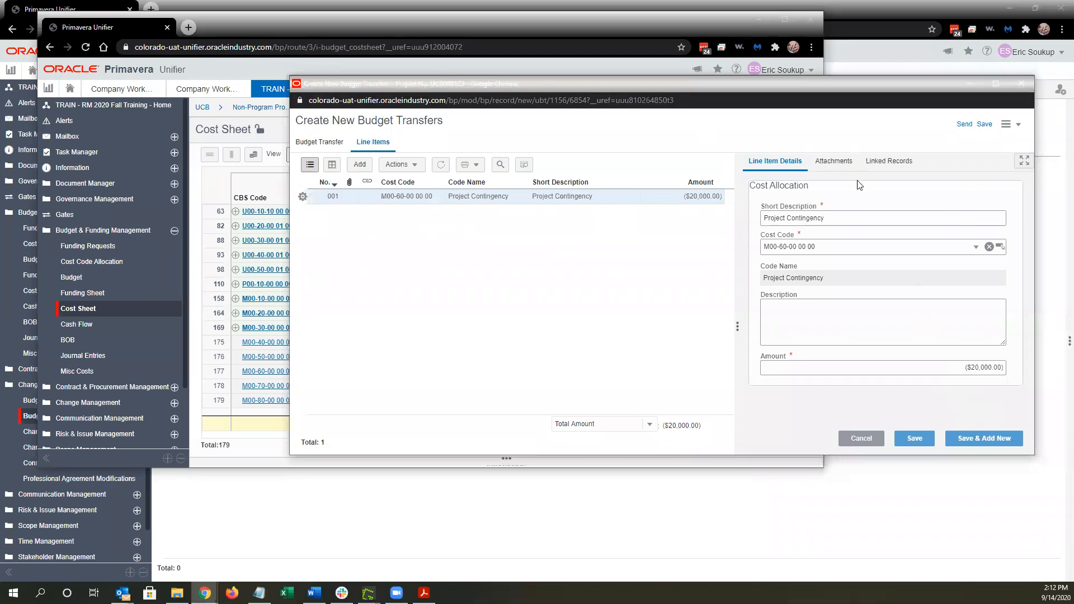
left_click(357, 164)
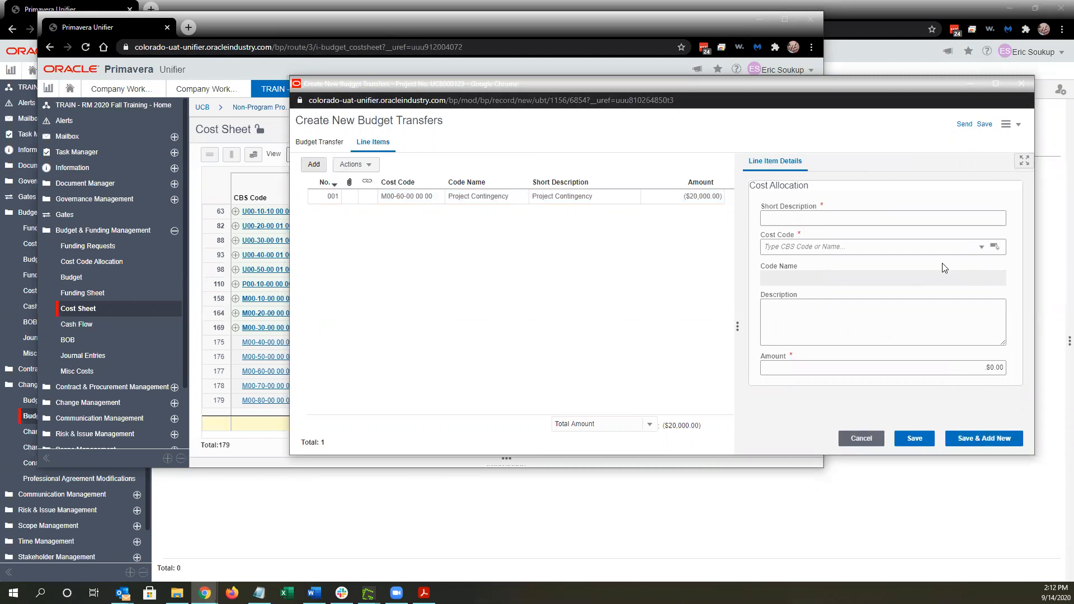
left_click(825, 219)
type("C")
left_click(430, 31)
scroll(526, 291, "up", 1)
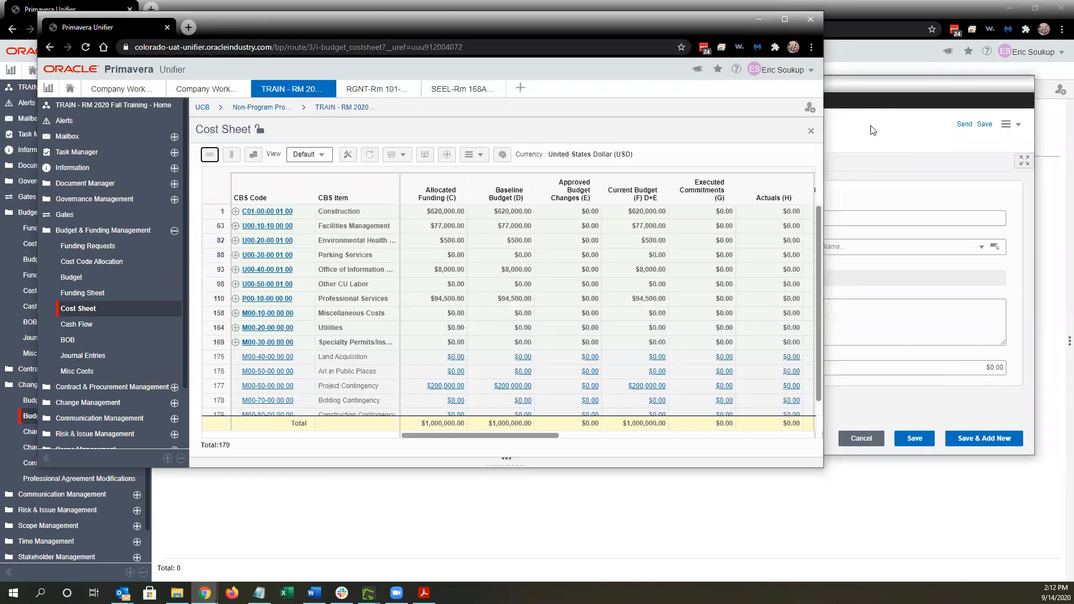
left_click(877, 157)
left_click(995, 247)
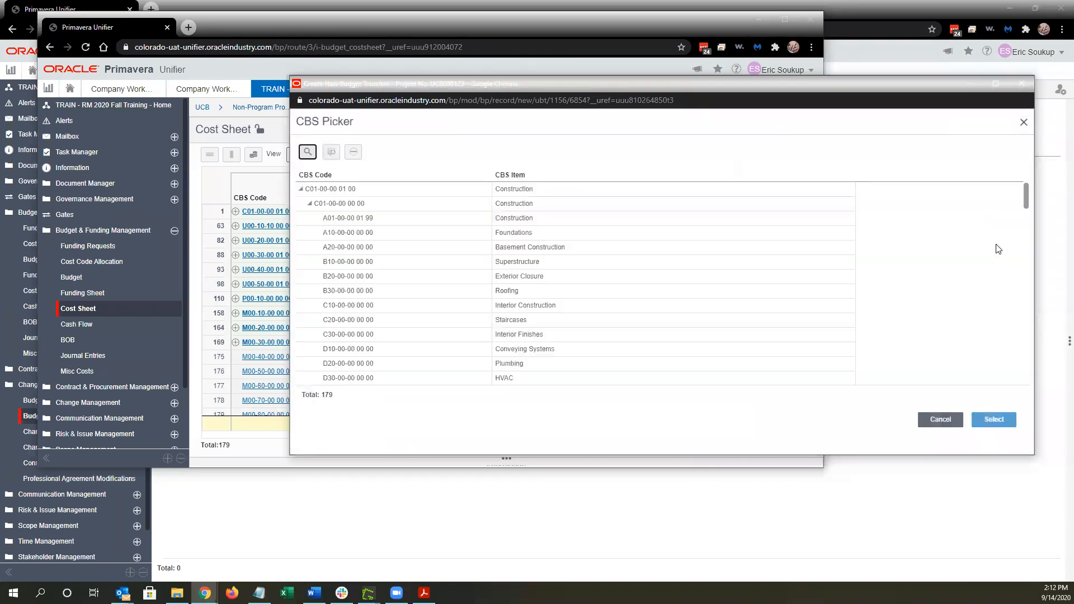
left_click(472, 224)
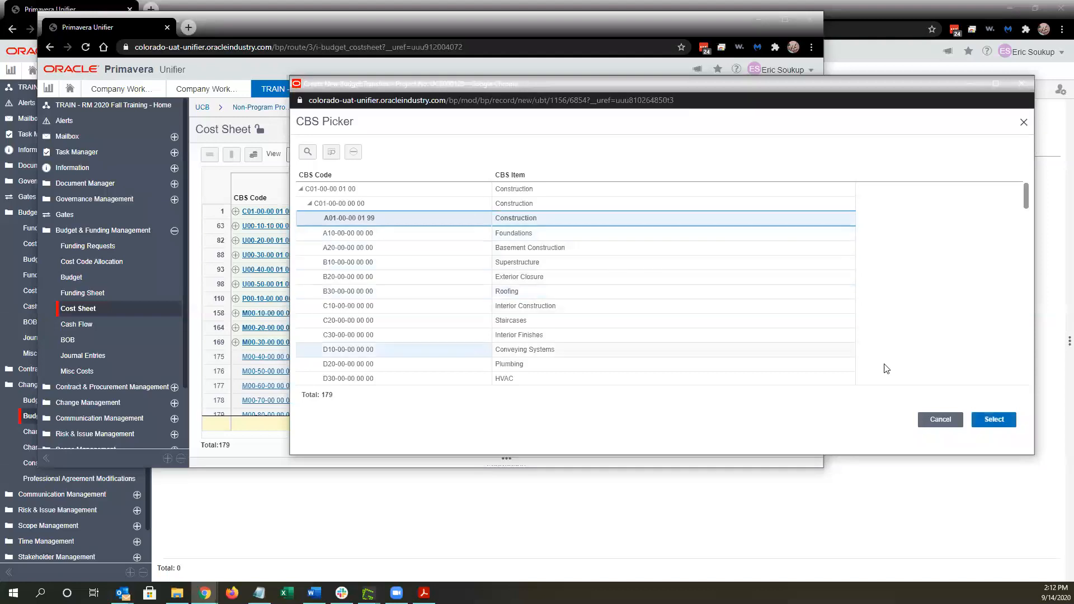
left_click(997, 420)
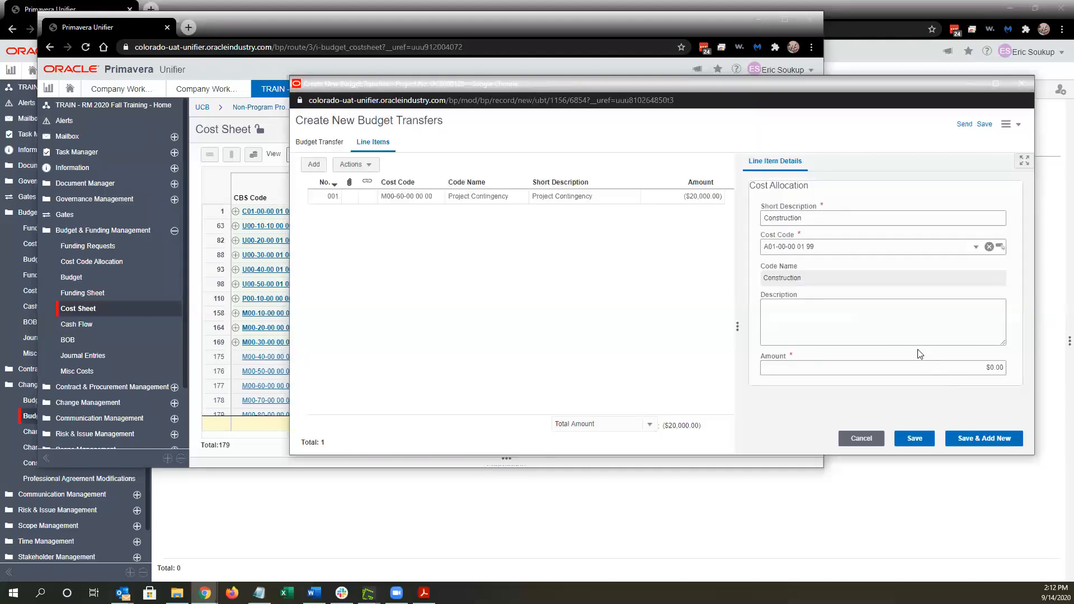
Set the Construction line item's Amount to $20,000.00 and save the line item
left_click(980, 370)
type("20000")
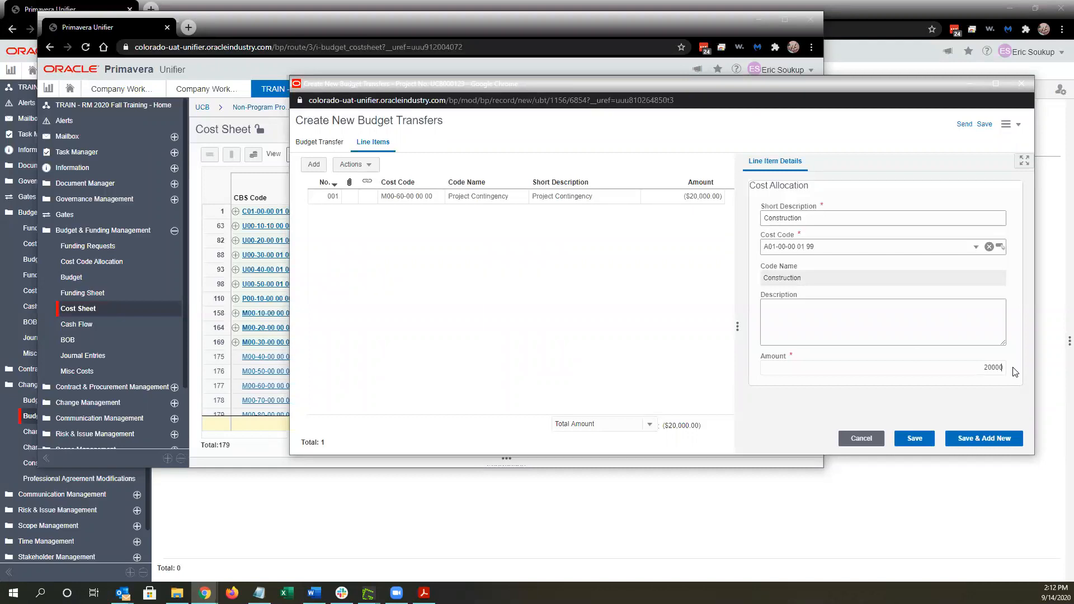
key("Tab")
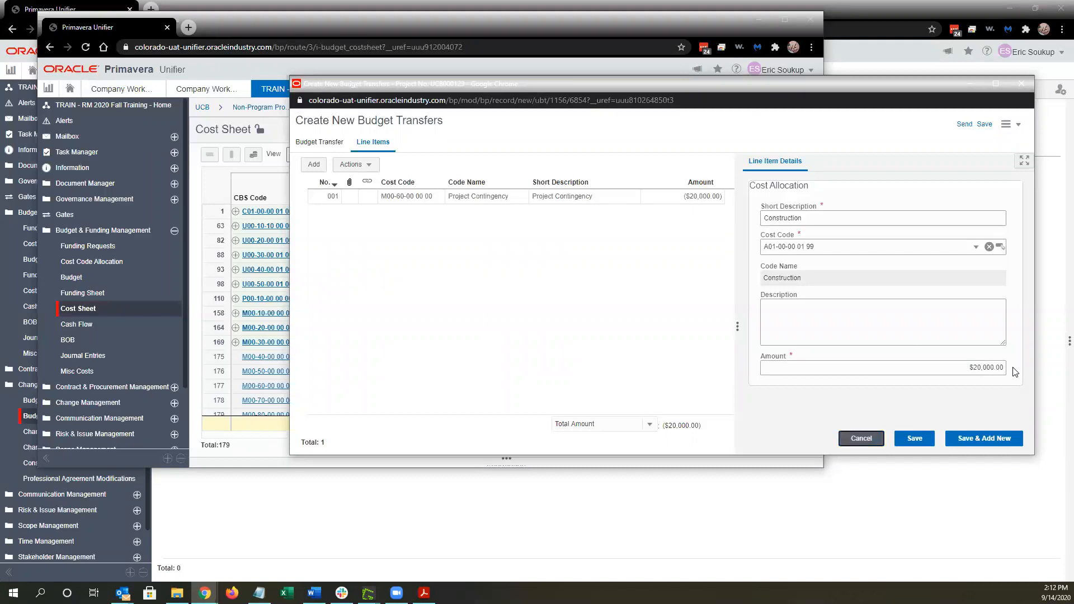
left_click(914, 439)
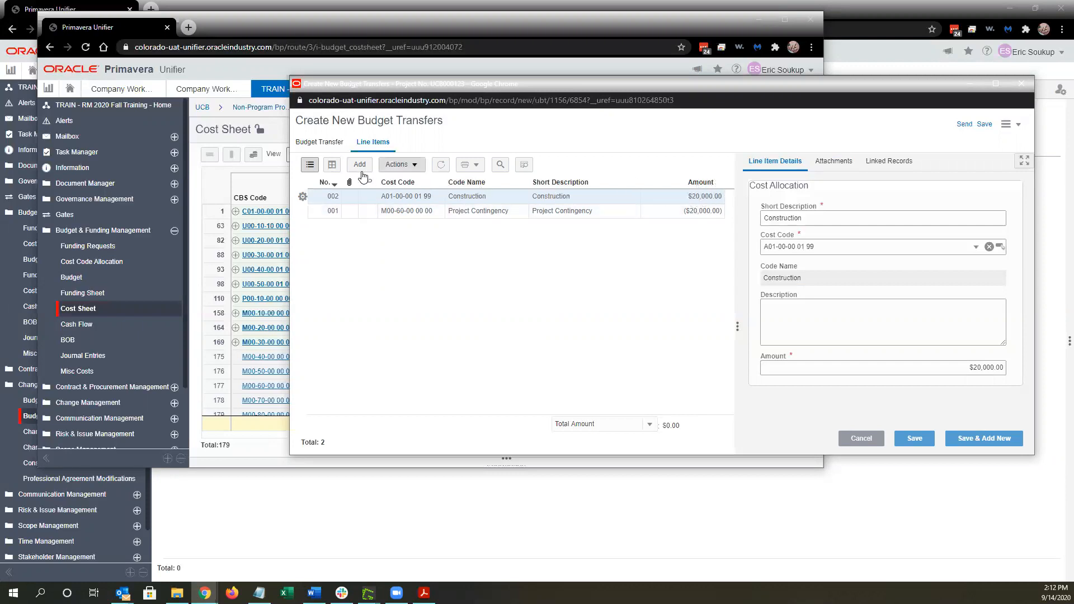
Send the budget transfer with the Submit workflow action for Verification and acknowledge the notification
left_click(965, 124)
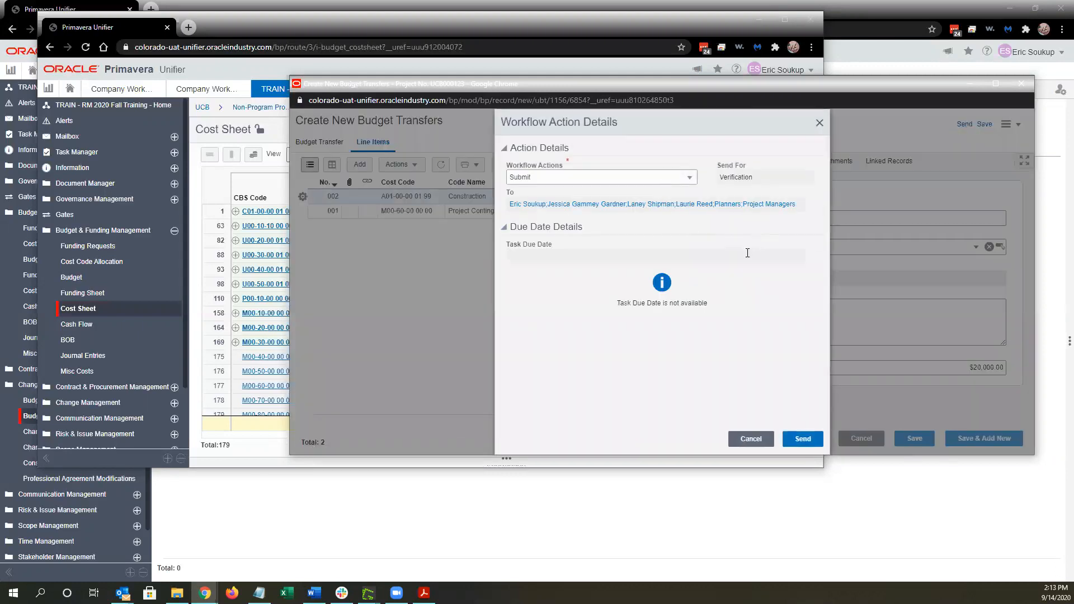
left_click(802, 440)
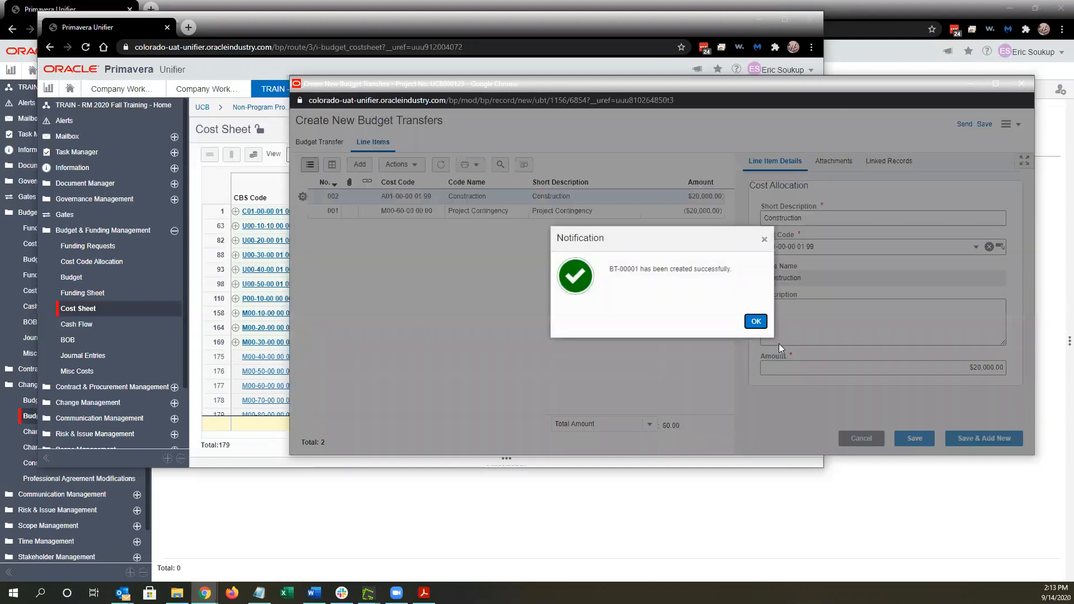
left_click(754, 323)
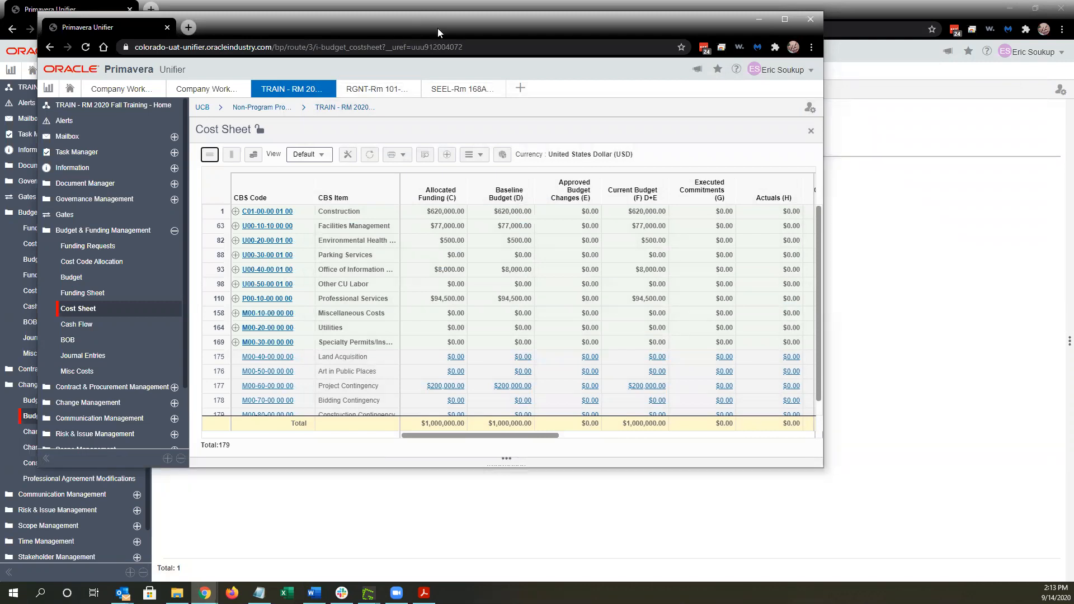
Move the Cost Sheet window out of the way and open the Utilization of Contingency budget transfer from the project's tasks
left_click_drag(438, 28, 613, 35)
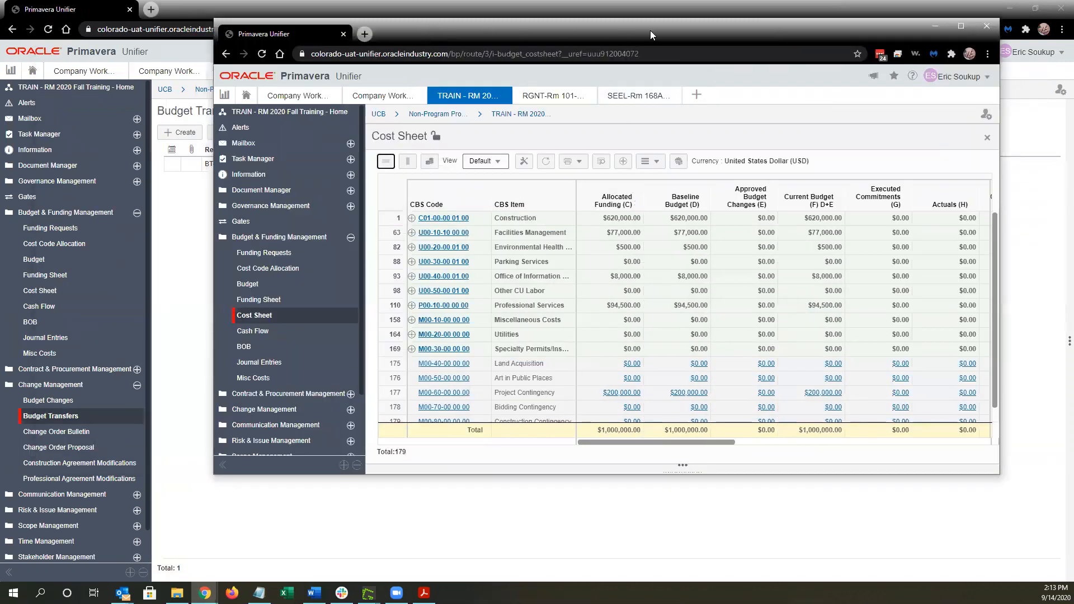
left_click_drag(730, 33, 1073, 33)
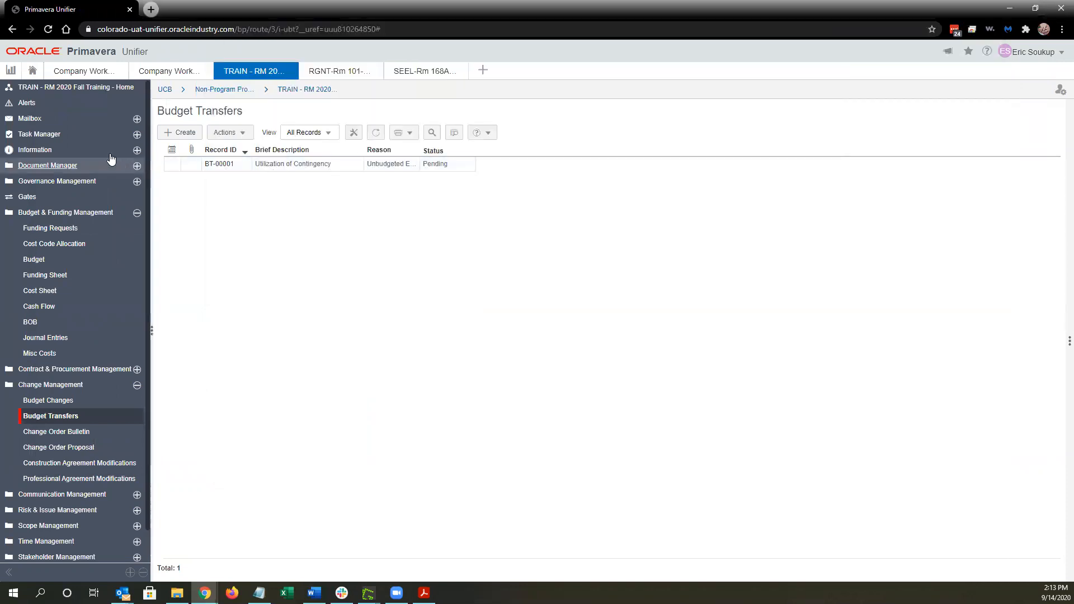
left_click(102, 135)
left_click(99, 150)
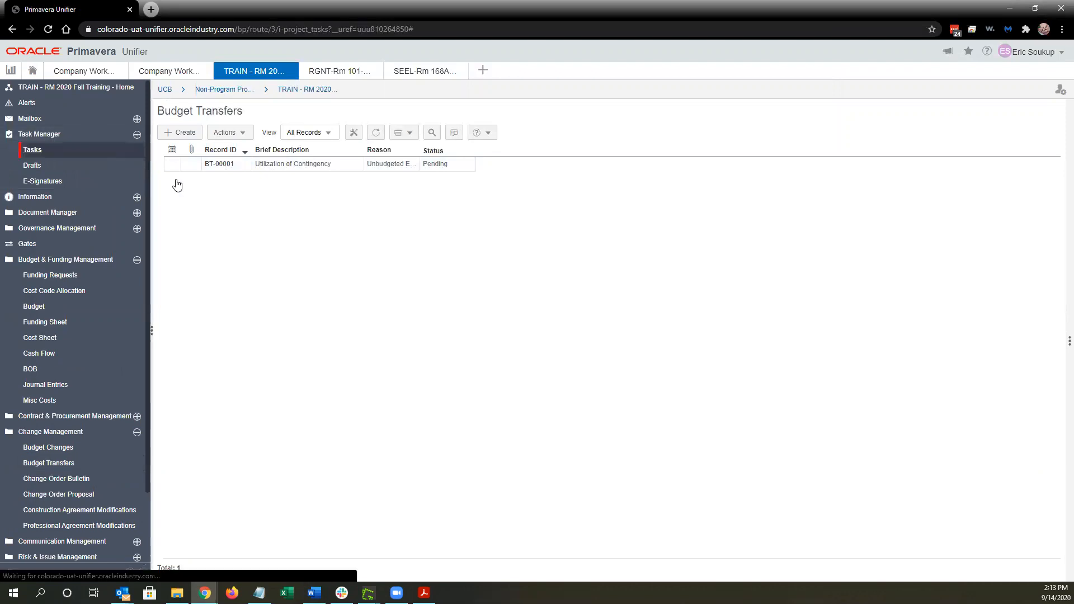
left_click(348, 172)
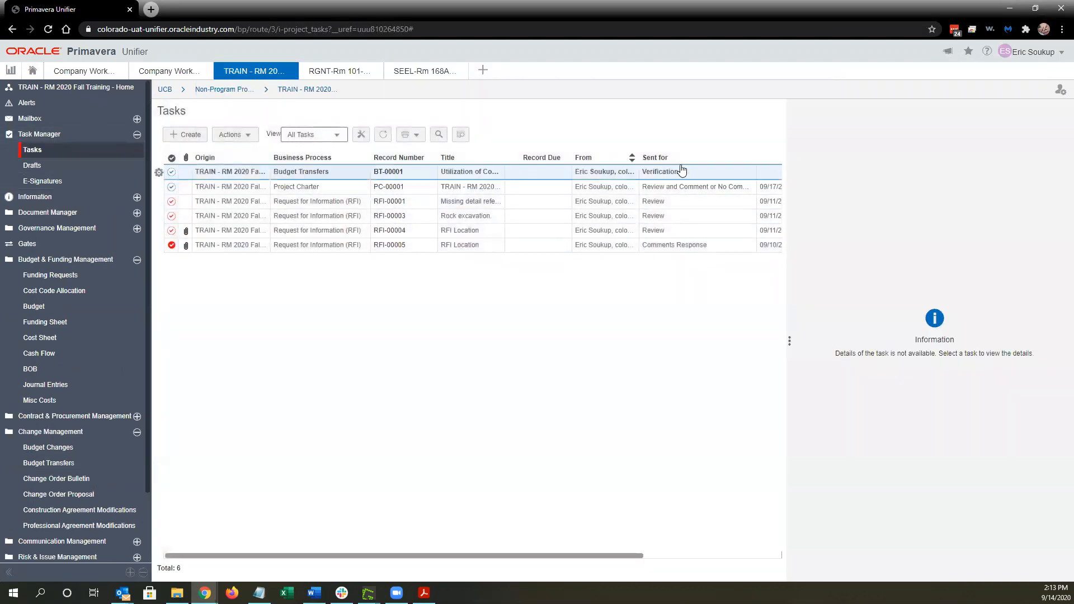
double_click(326, 176)
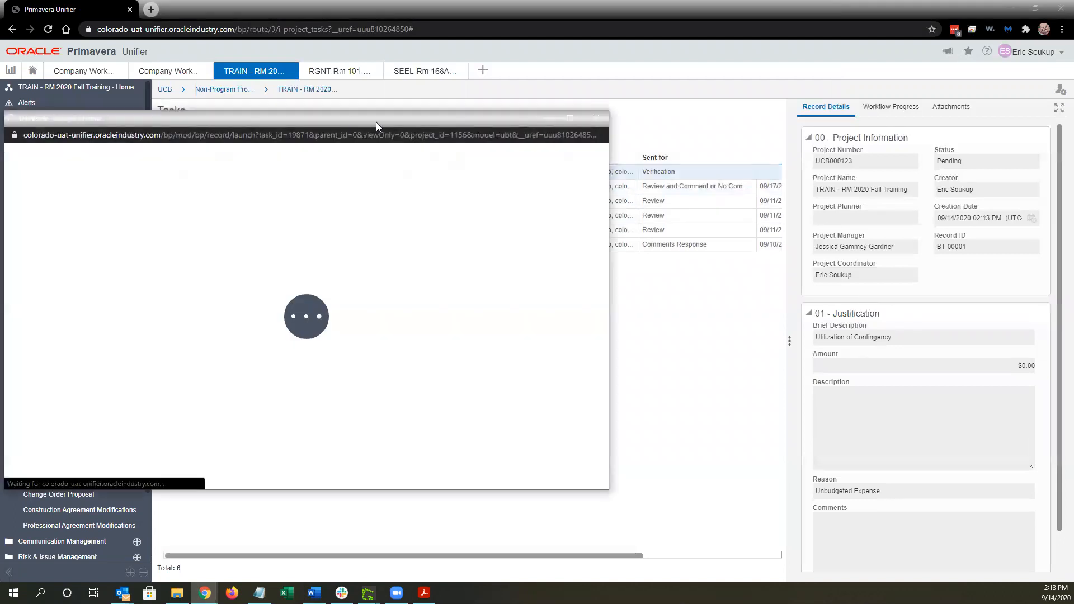
Accept the Utilization of Contingency budget transfer task and review its record details and line item amounts
left_click_drag(376, 122, 672, 89)
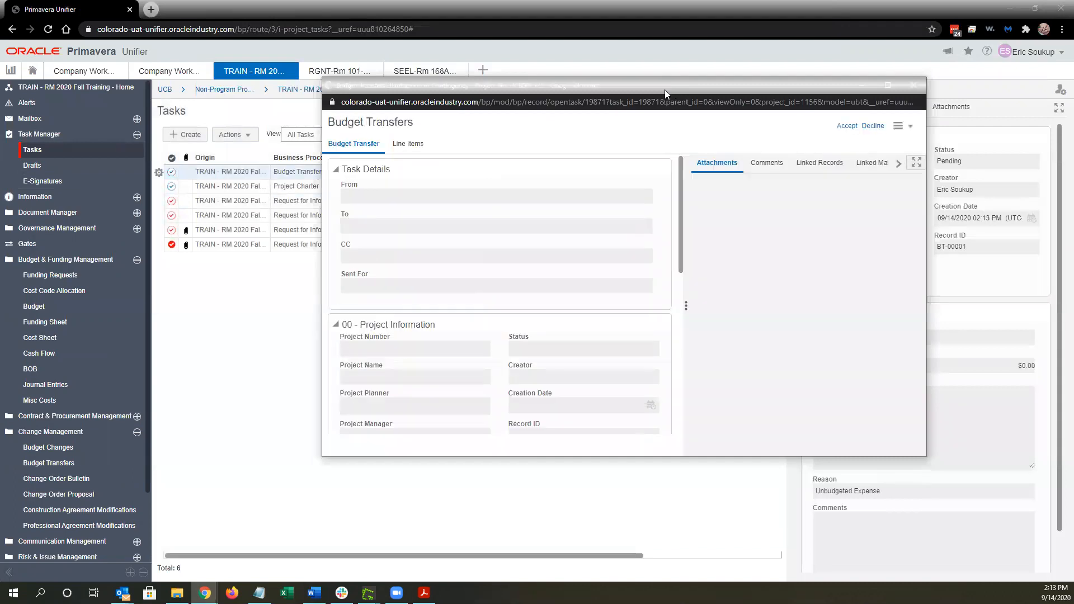
left_click(846, 126)
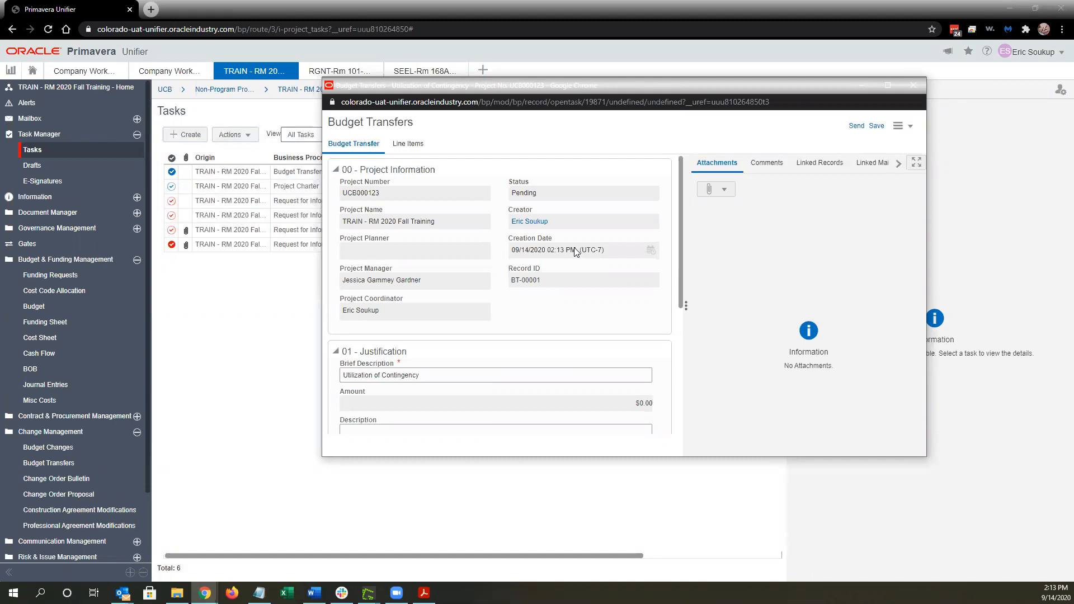
scroll(576, 250, "down", 4)
scroll(577, 252, "up", 3)
scroll(577, 251, "up", 3)
left_click(407, 144)
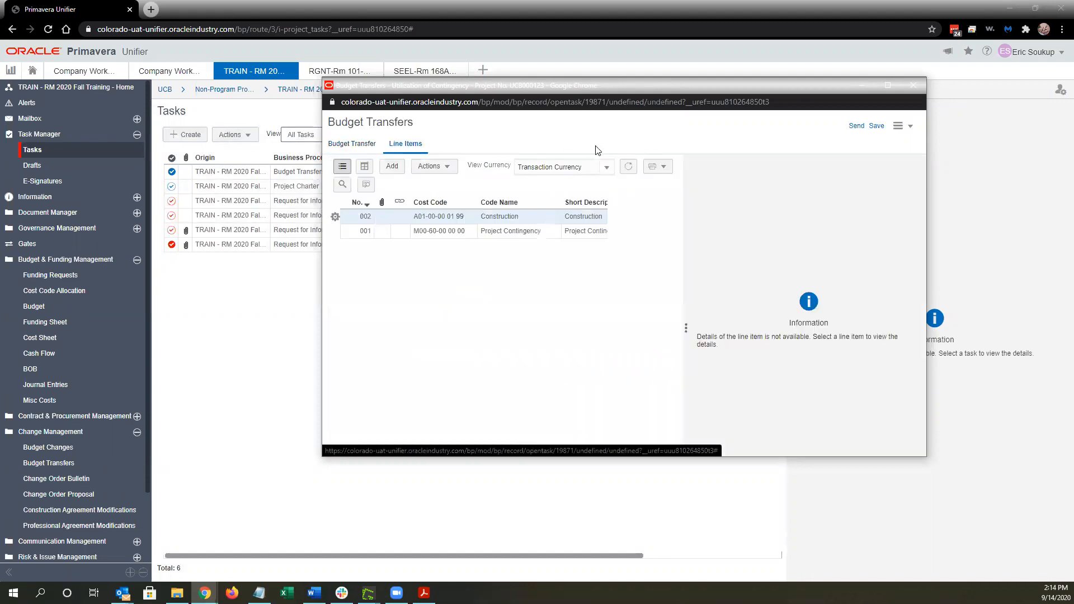
left_click_drag(612, 414, 680, 417)
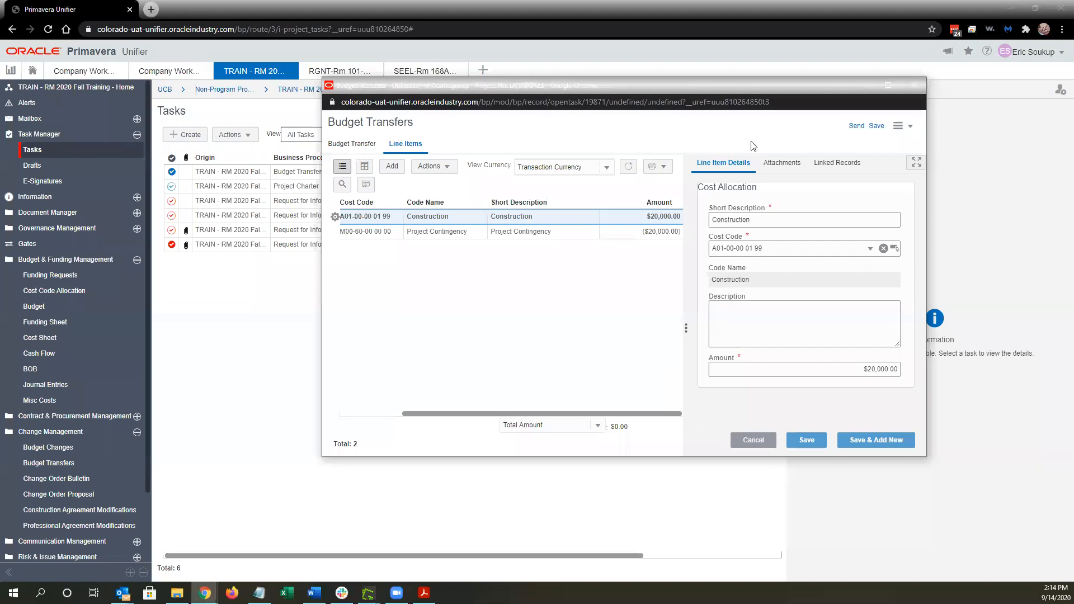
Send the budget transfer with the Update Budget workflow action
left_click(857, 127)
left_click(538, 181)
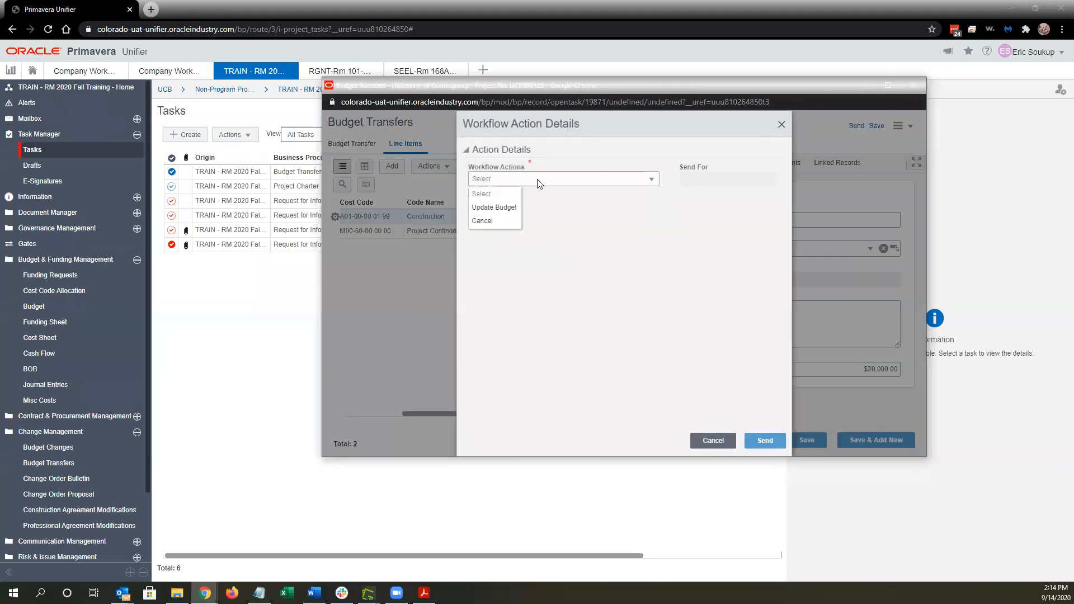
left_click(510, 209)
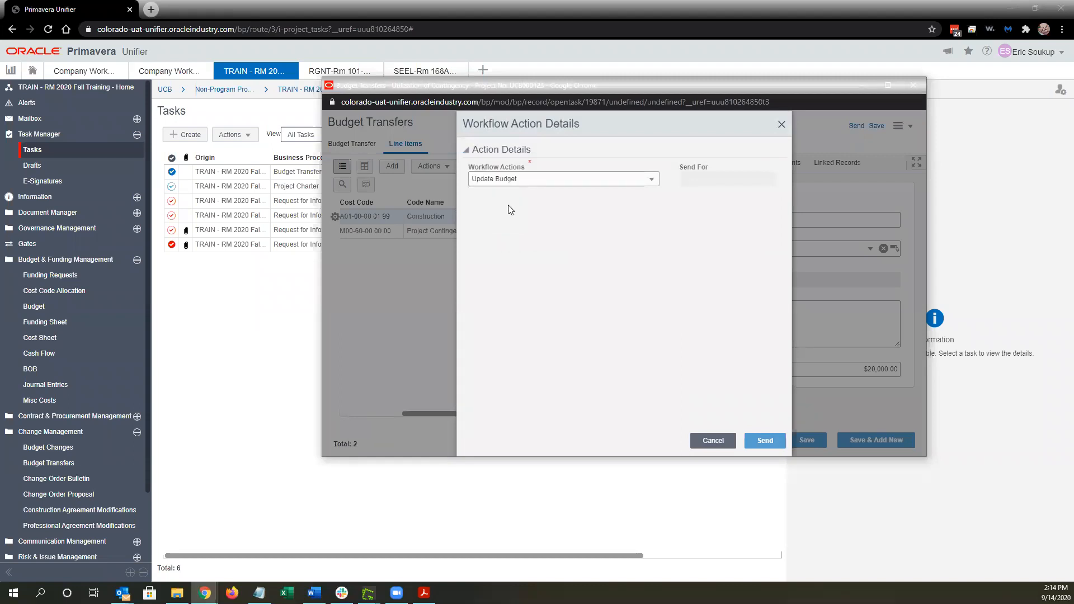
left_click(654, 181)
left_click(688, 193)
left_click(761, 442)
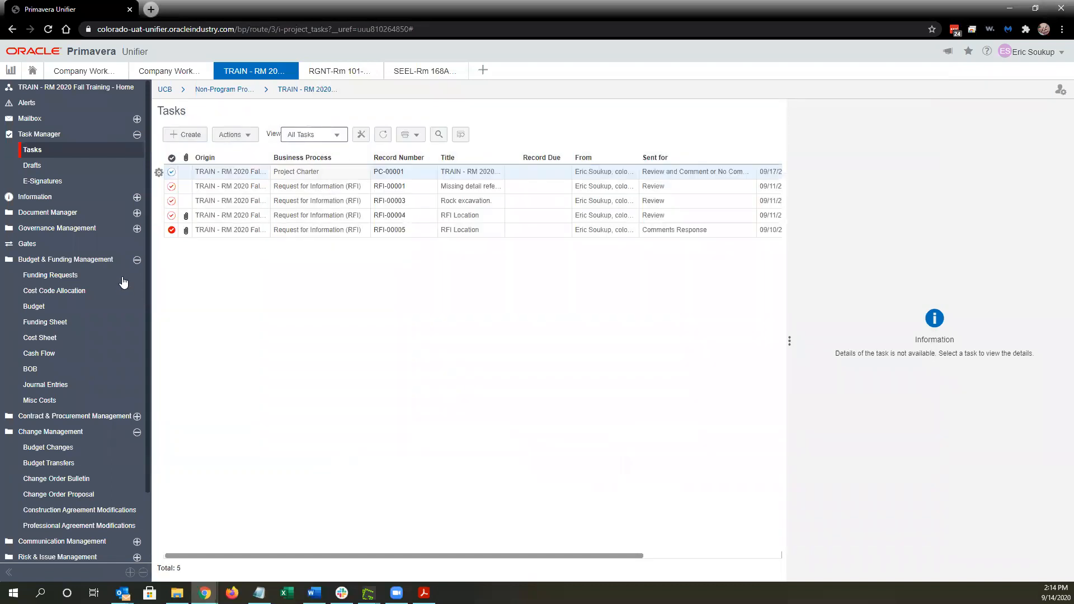
Open and refresh the project's Cost Sheet, and compare allocated funding and approved budget changes for Construction and Project Contingency
left_click(76, 466)
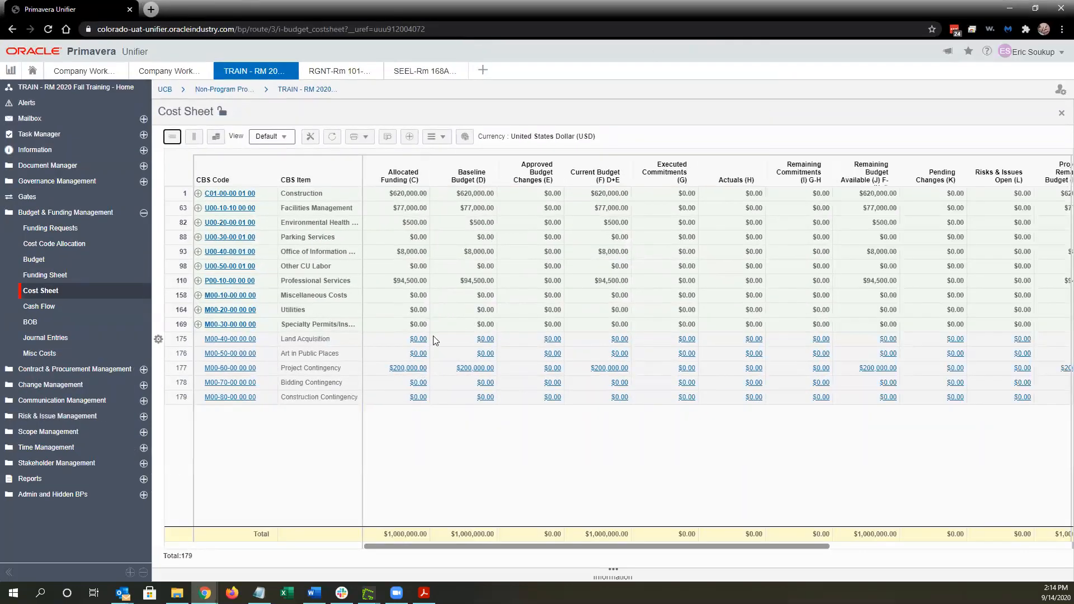
left_click(332, 138)
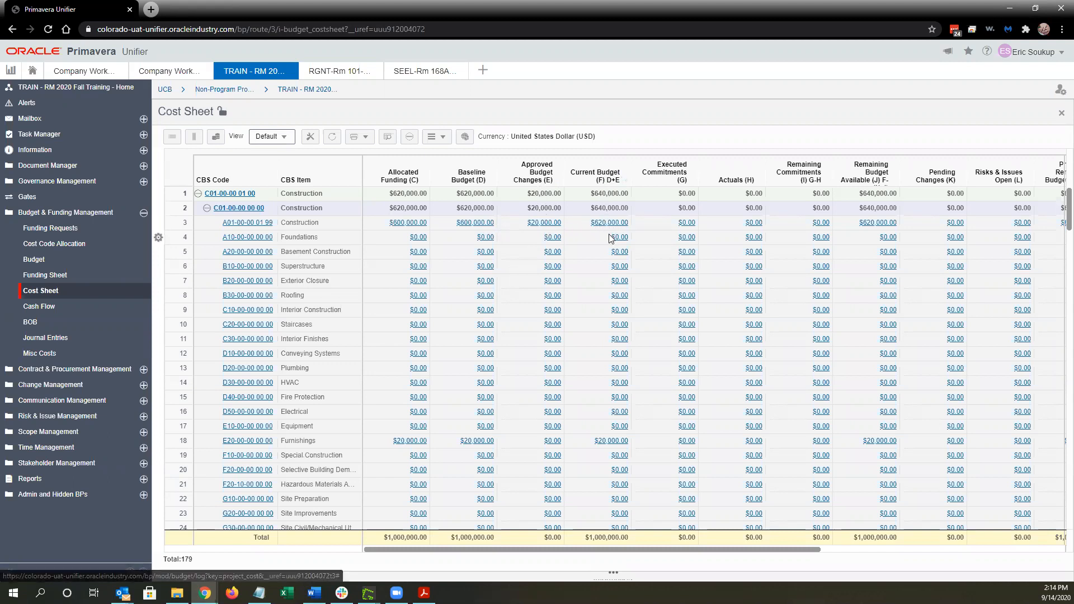
scroll(609, 238, "down", 10)
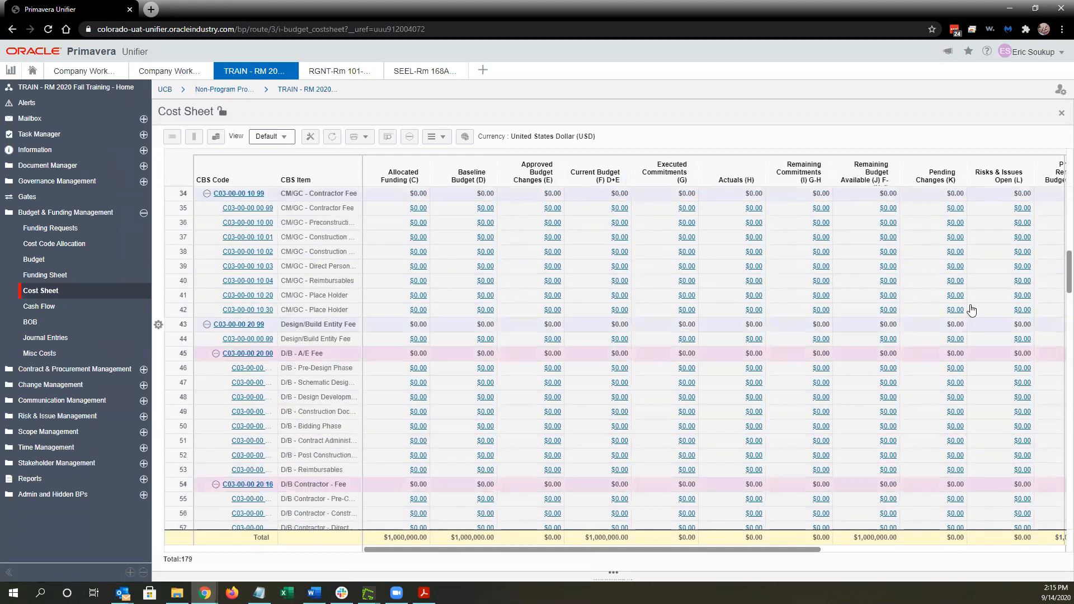
left_click_drag(1068, 273, 1068, 502)
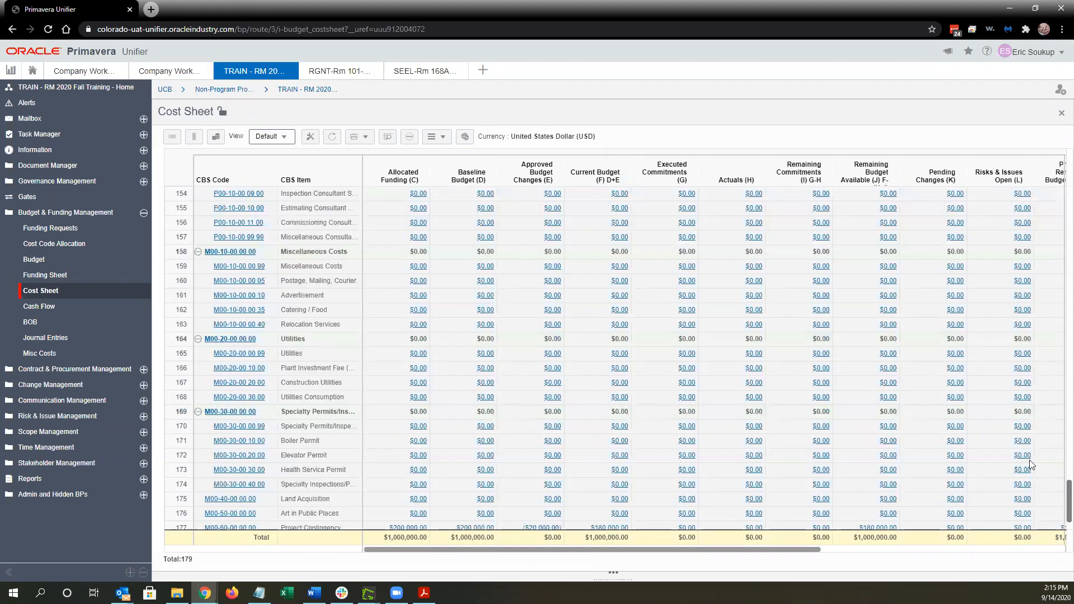
scroll(812, 476, "down", 1)
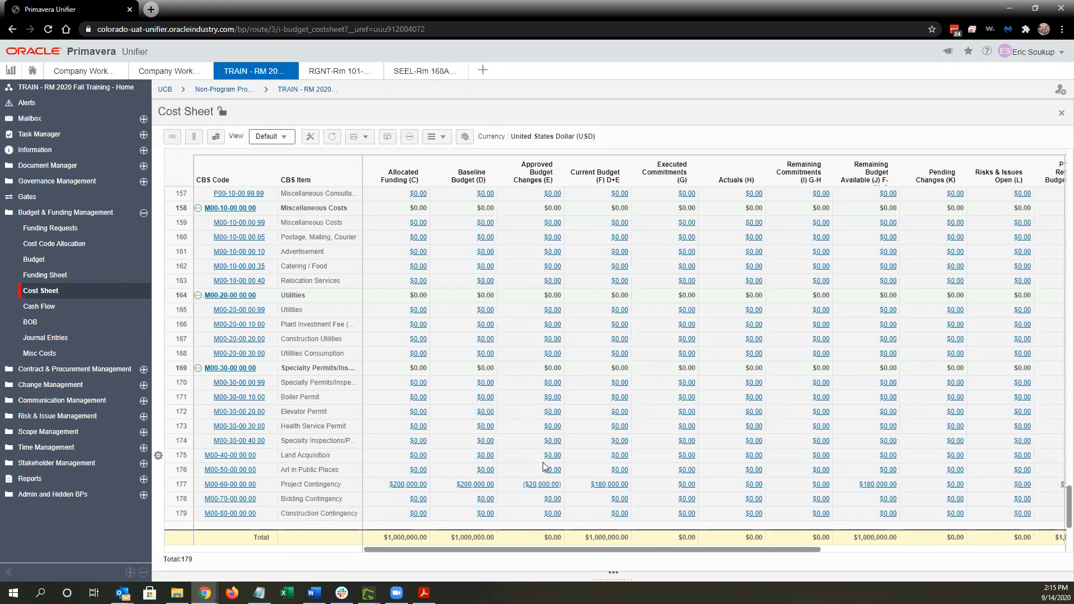
scroll(539, 279, "up", 8)
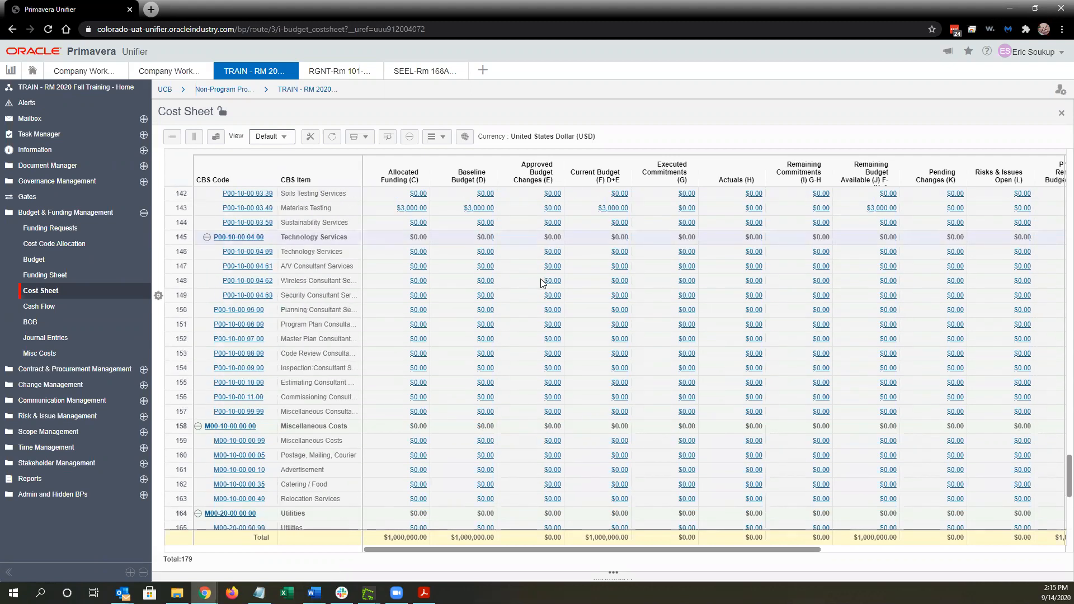
scroll(540, 279, "up", 12)
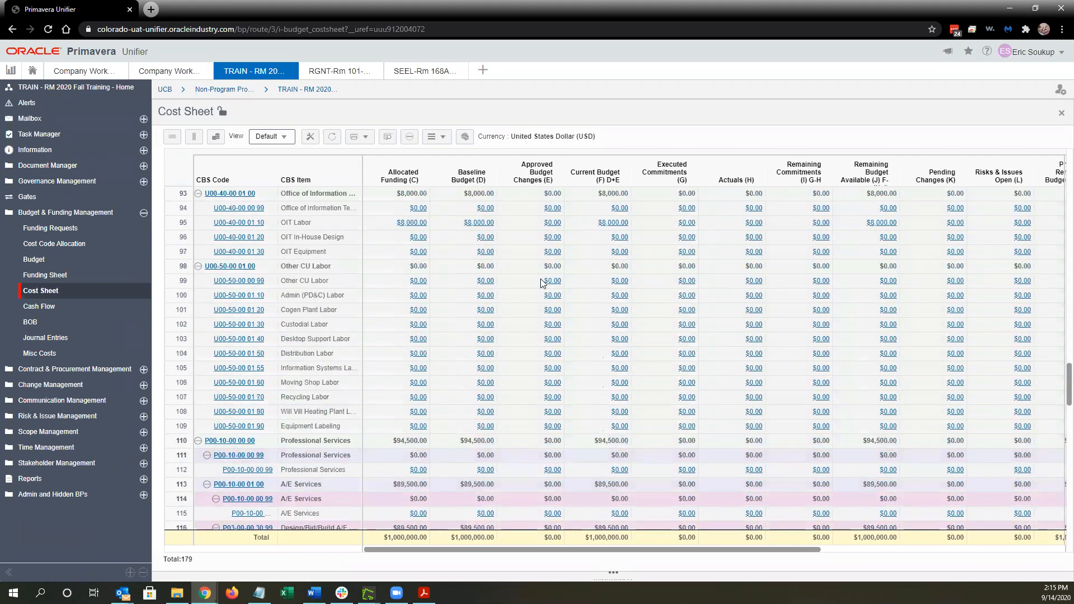
scroll(540, 279, "up", 13)
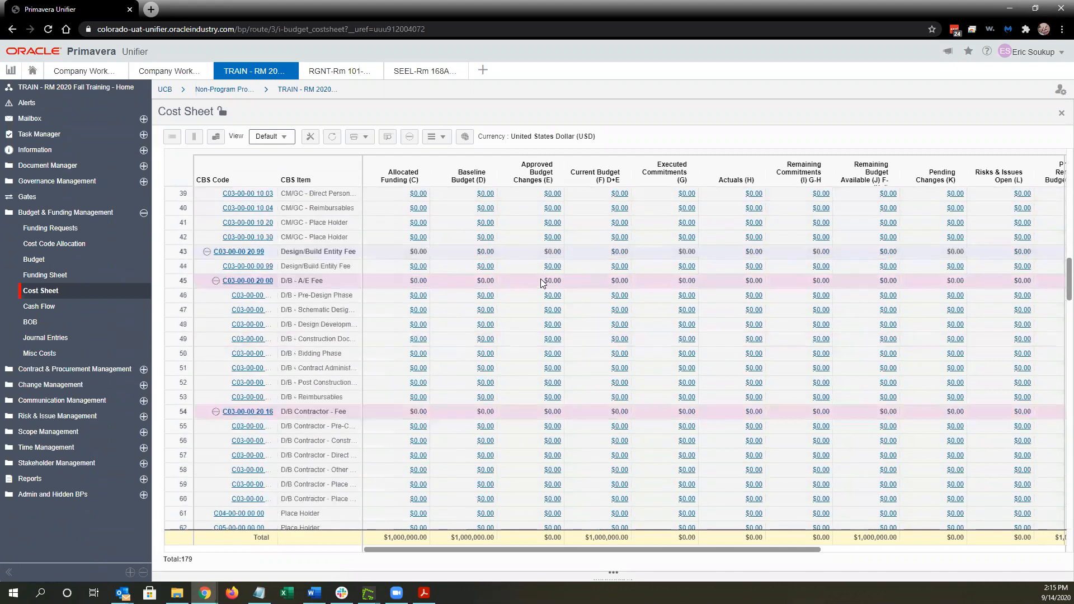
scroll(541, 279, "up", 7)
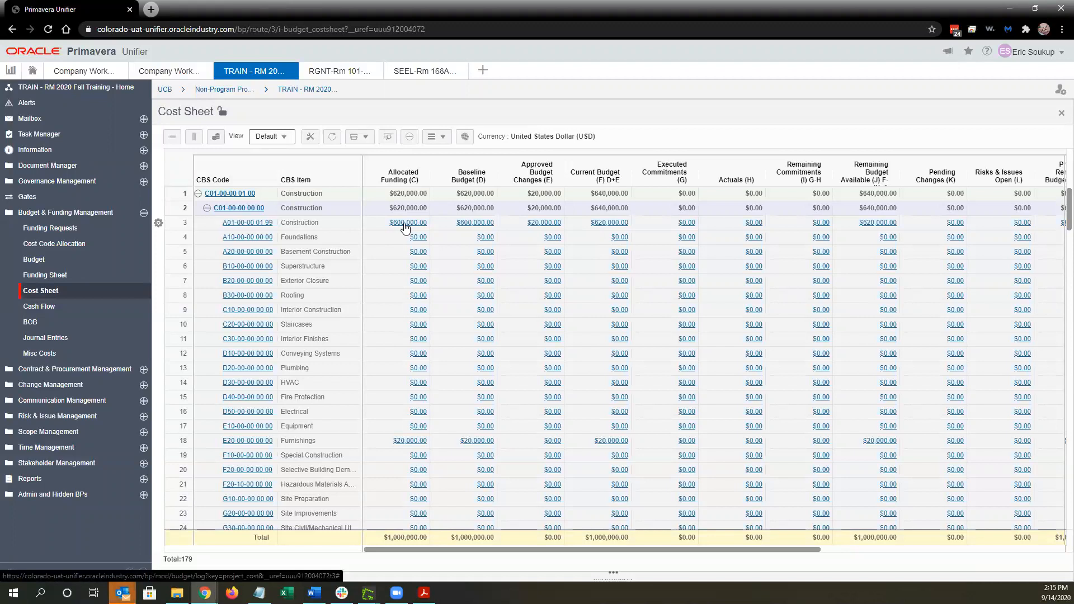
Open Cost Code Allocation record FA-00001 for editing and show its cost line items with wider list and Code Name columns
left_click(71, 247)
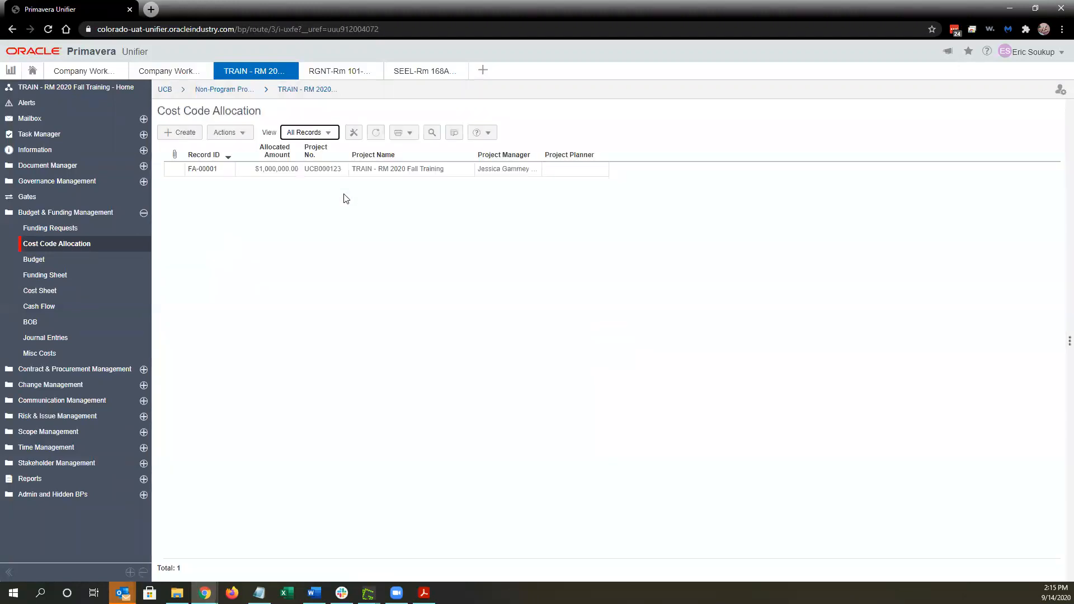
double_click(290, 174)
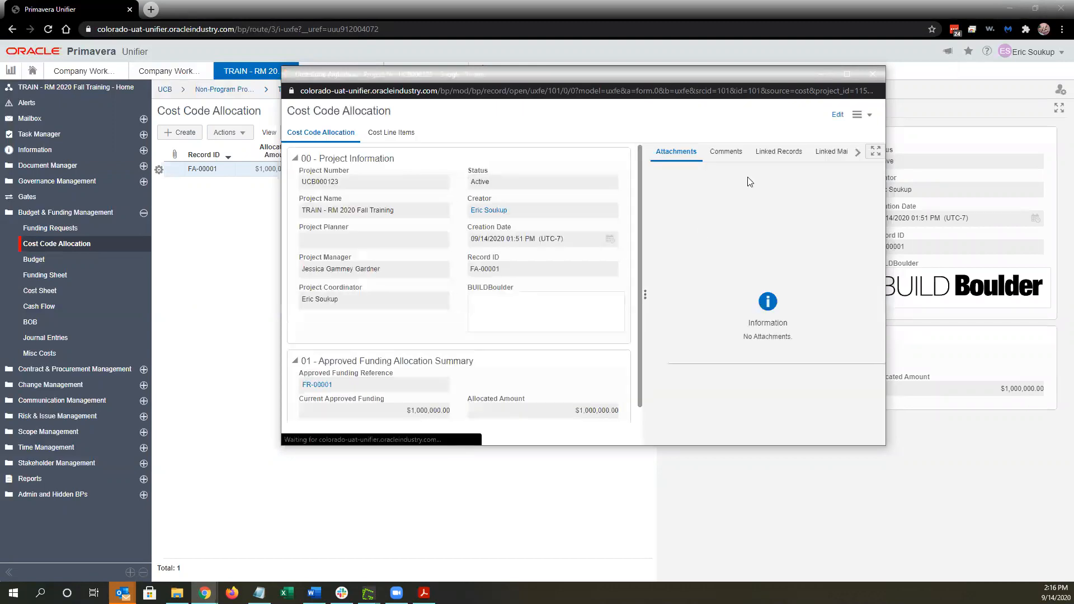
left_click(838, 116)
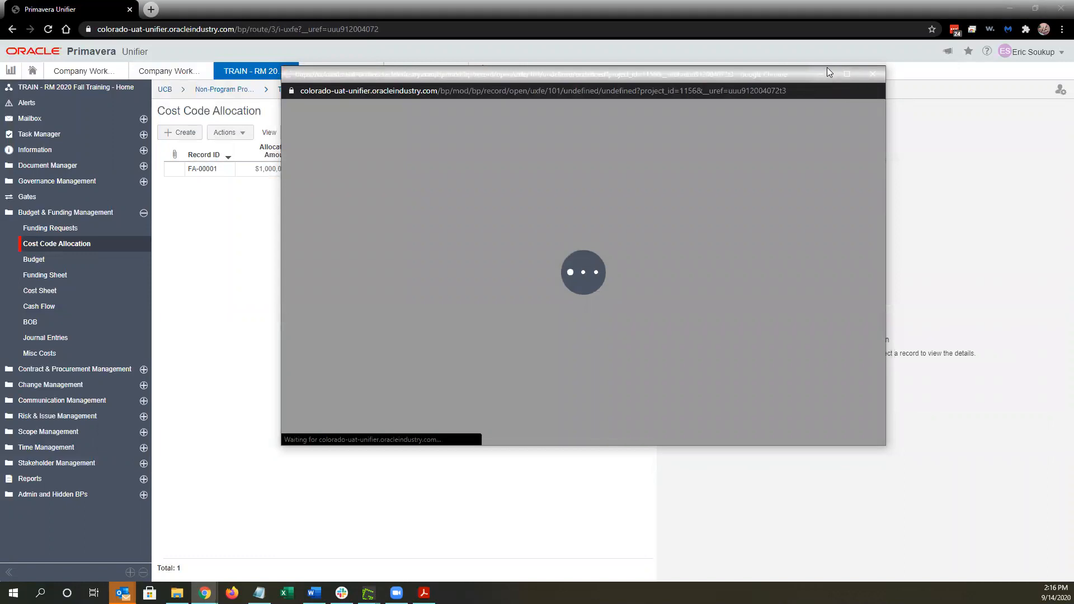
double_click(795, 66)
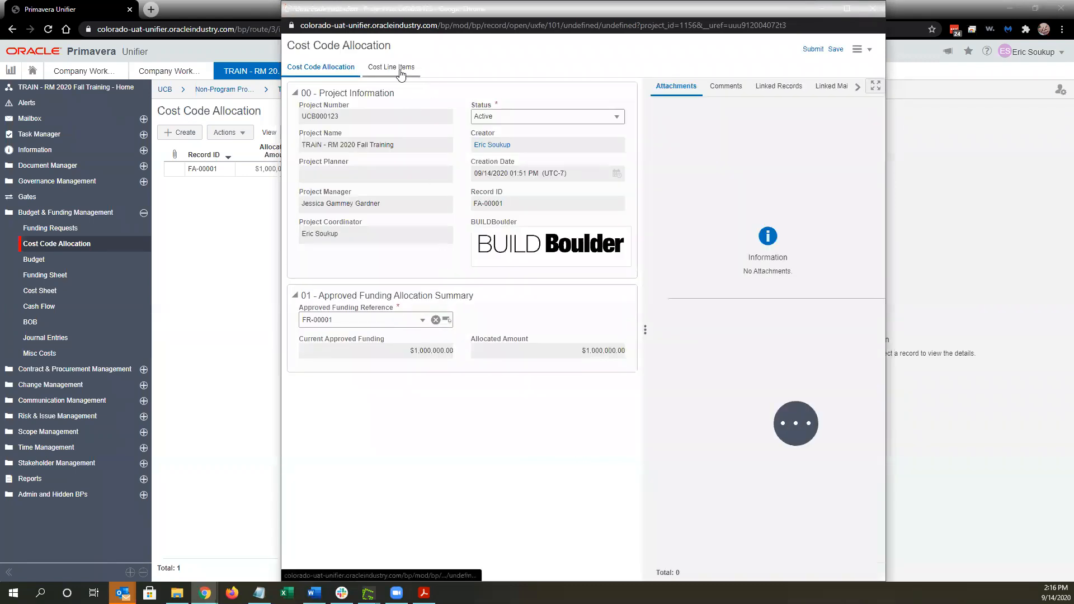
left_click(406, 74)
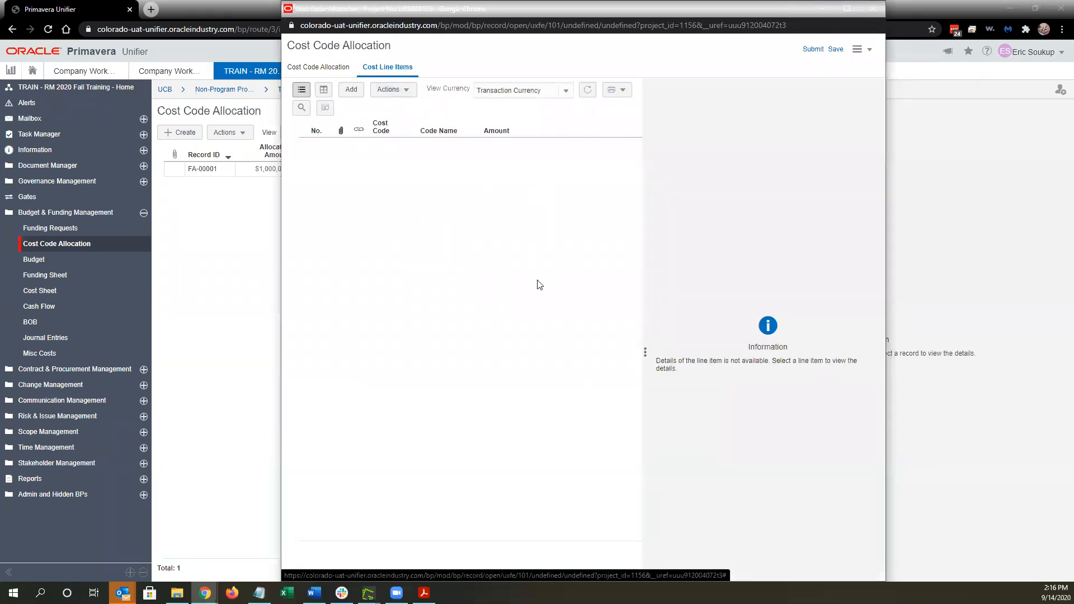
left_click_drag(647, 250, 679, 250)
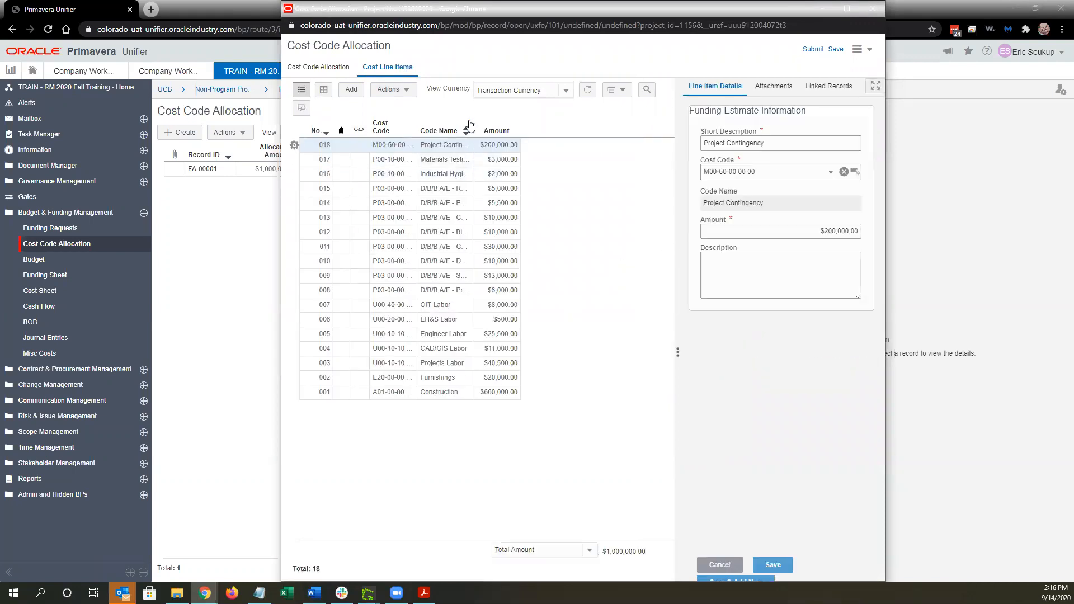
left_click_drag(473, 124, 498, 125)
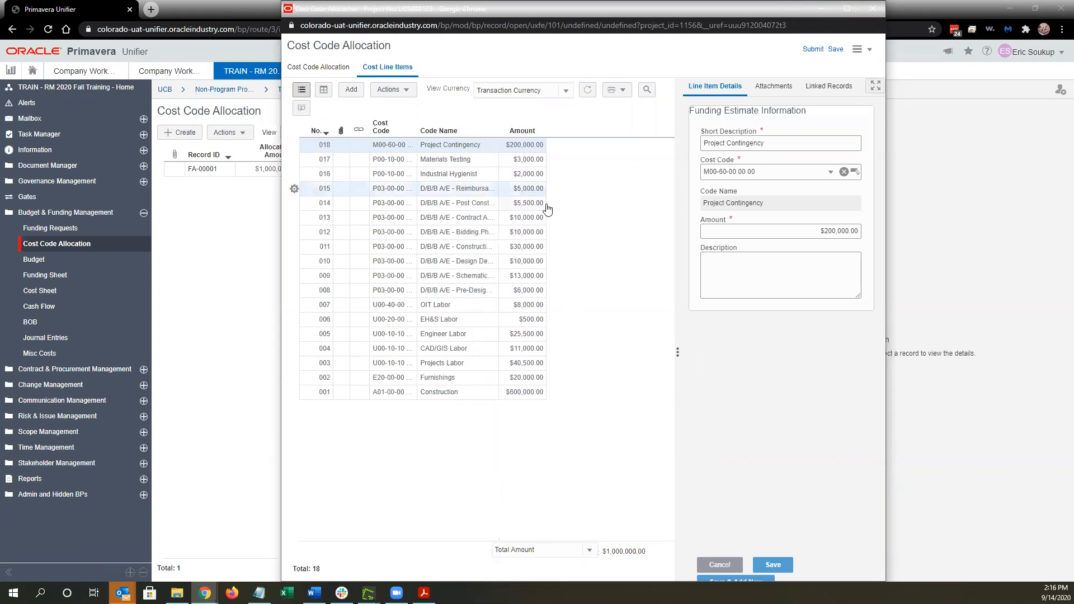
Set the Project Contingency line item's Amount to $180,000.00 and save the line item
left_click(824, 233)
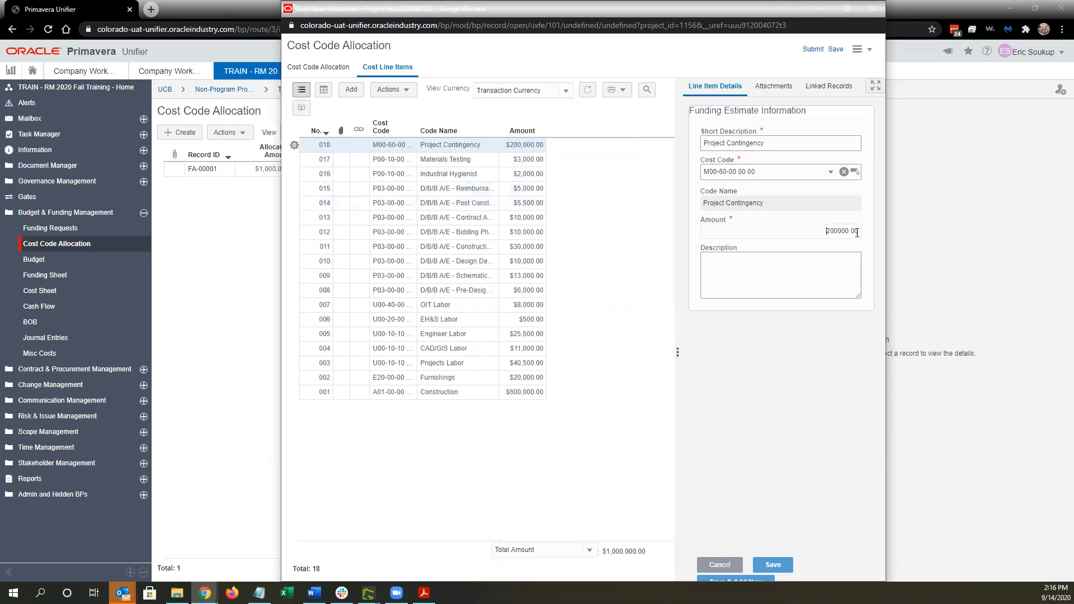
type("1")
type("80,000")
key("Tab")
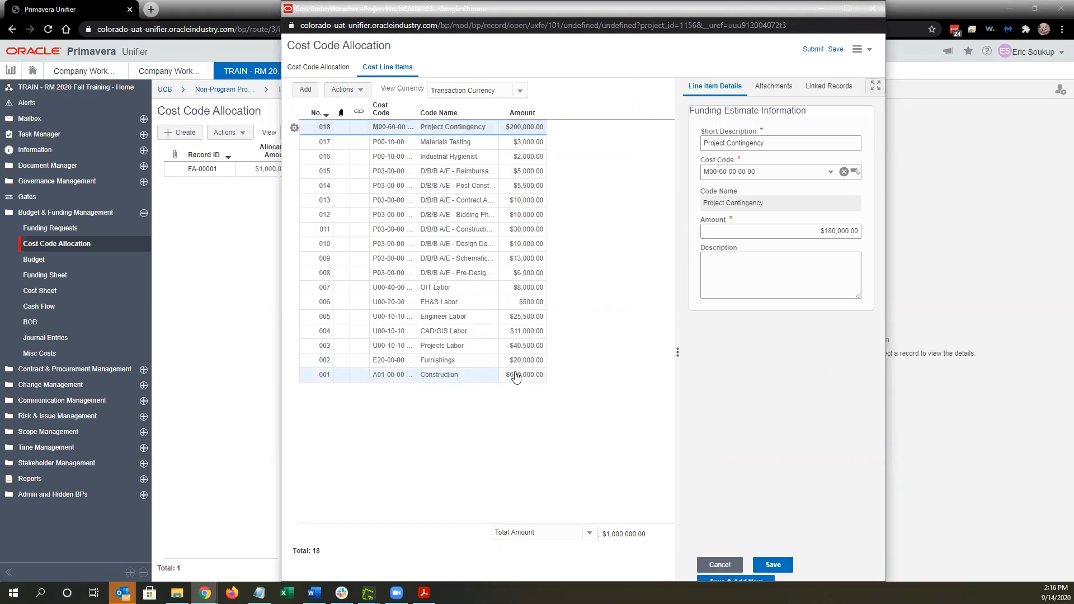
left_click(773, 565)
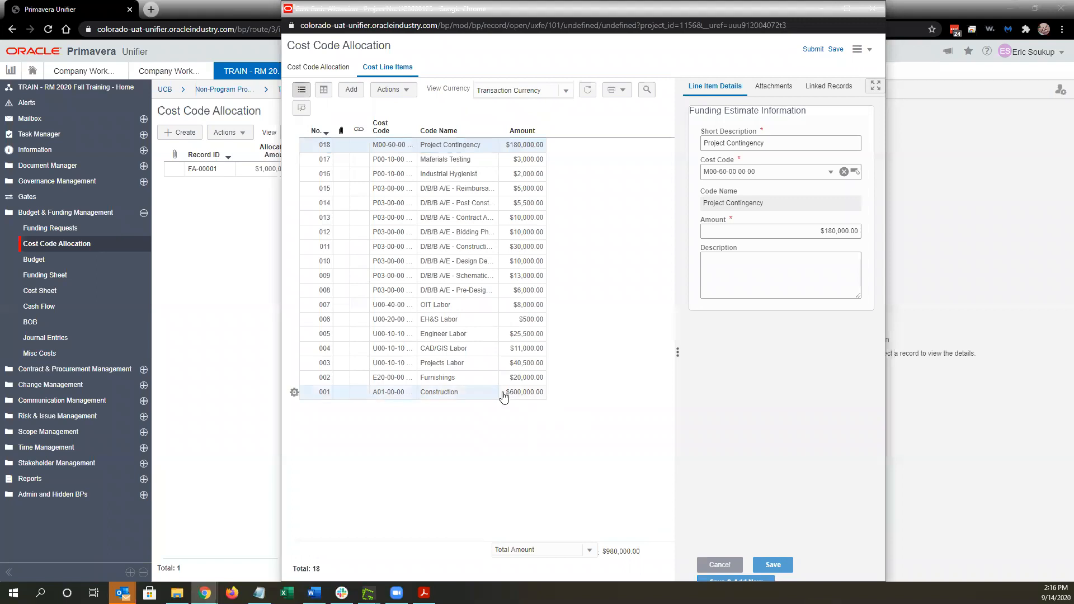
Set the Construction line item's Amount to $620,000.00 and save the line item
left_click(503, 397)
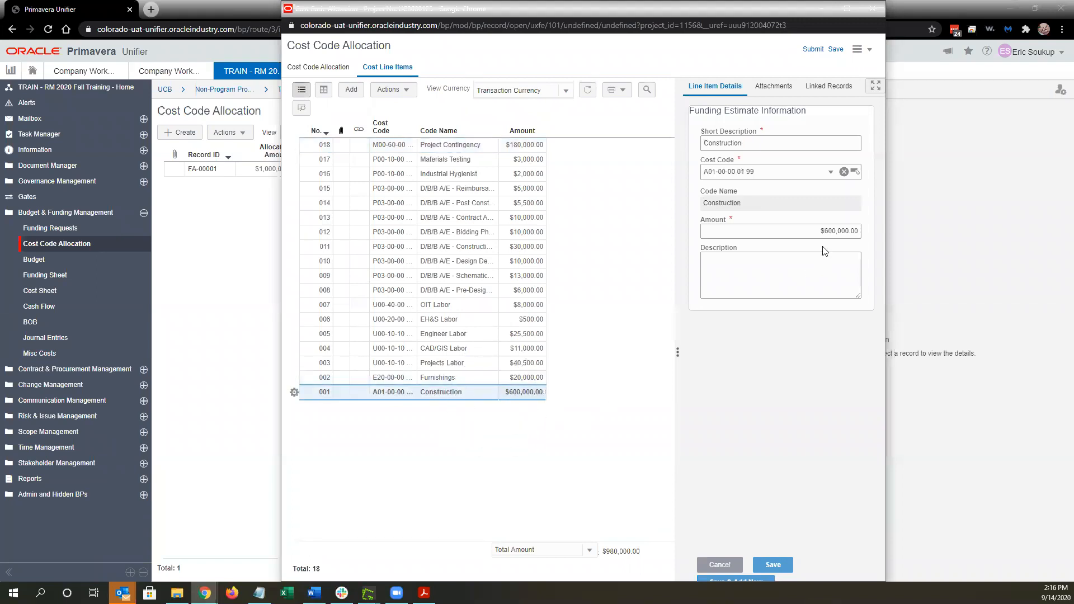
left_click(831, 231)
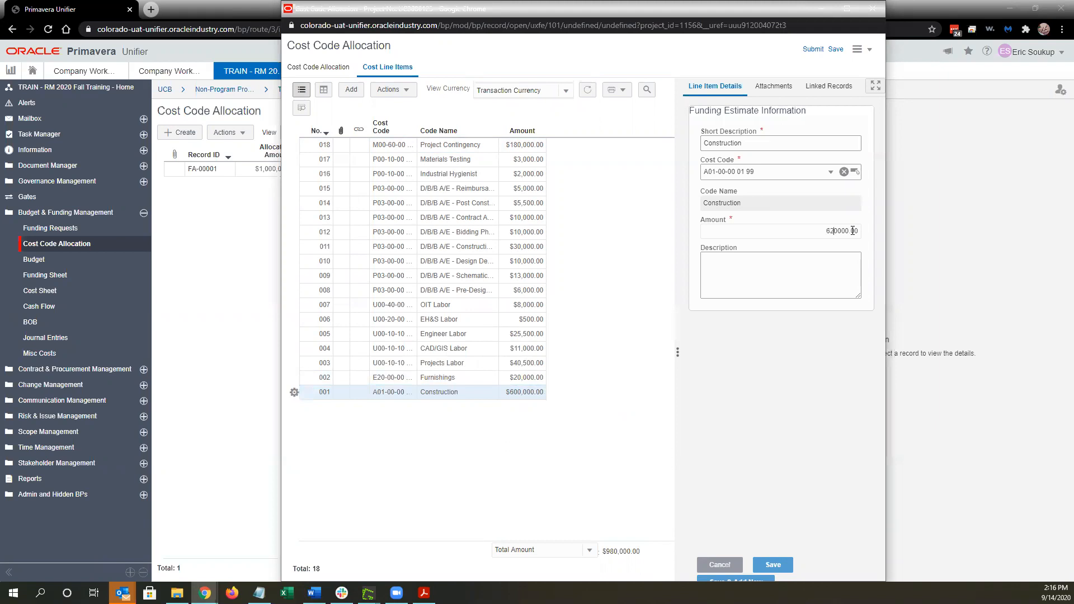
left_click(795, 284)
left_click(772, 566)
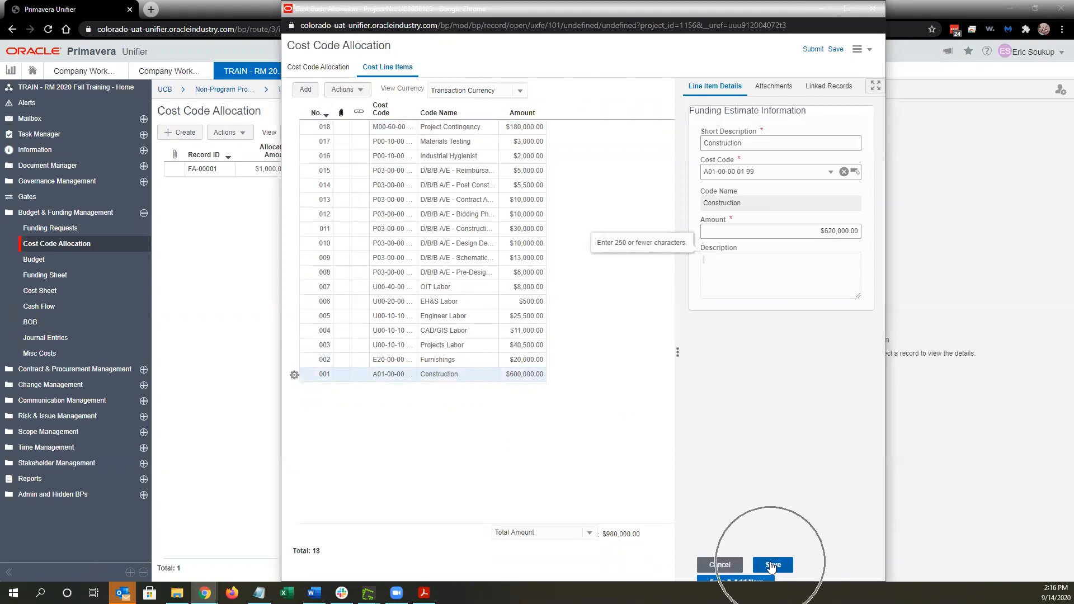
left_click(771, 566)
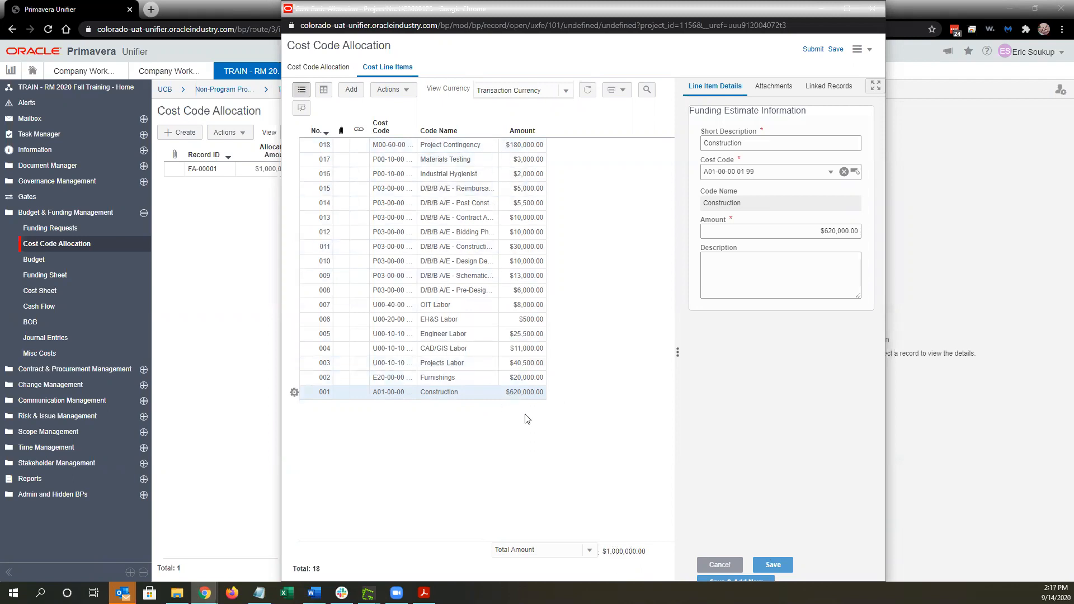
Widen the Code Name and Cost Code columns to check the line items, and submit the cost code allocation
left_click_drag(497, 126, 541, 125)
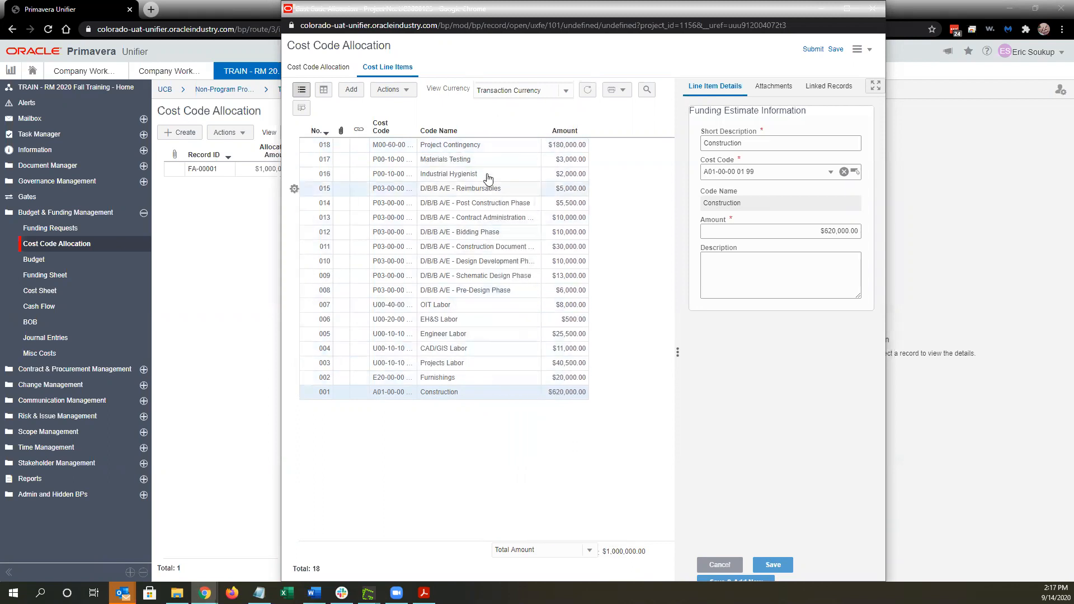
left_click_drag(415, 125, 429, 125)
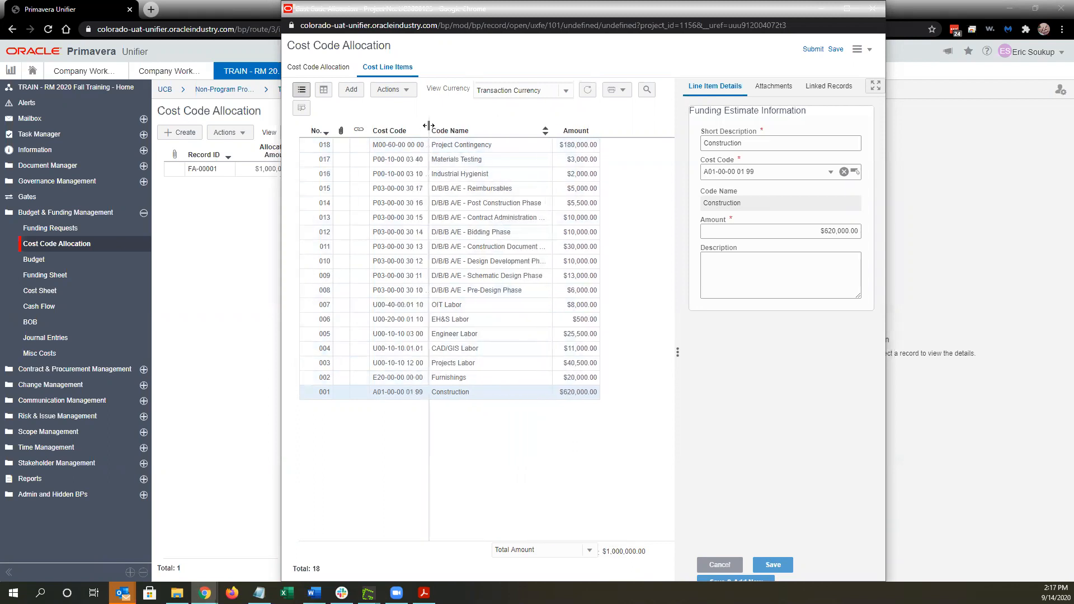
left_click(812, 49)
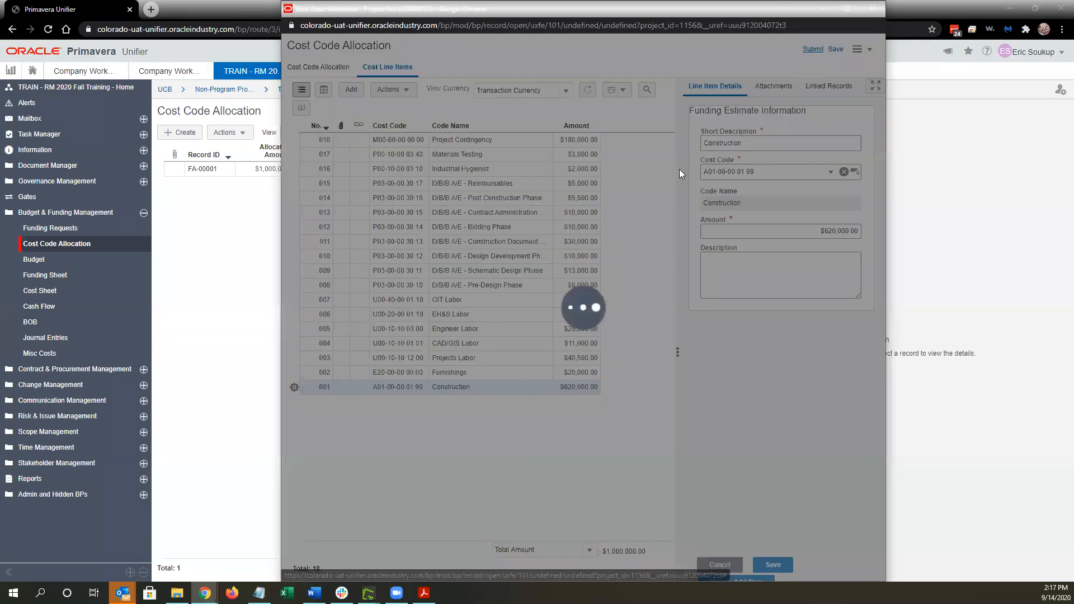